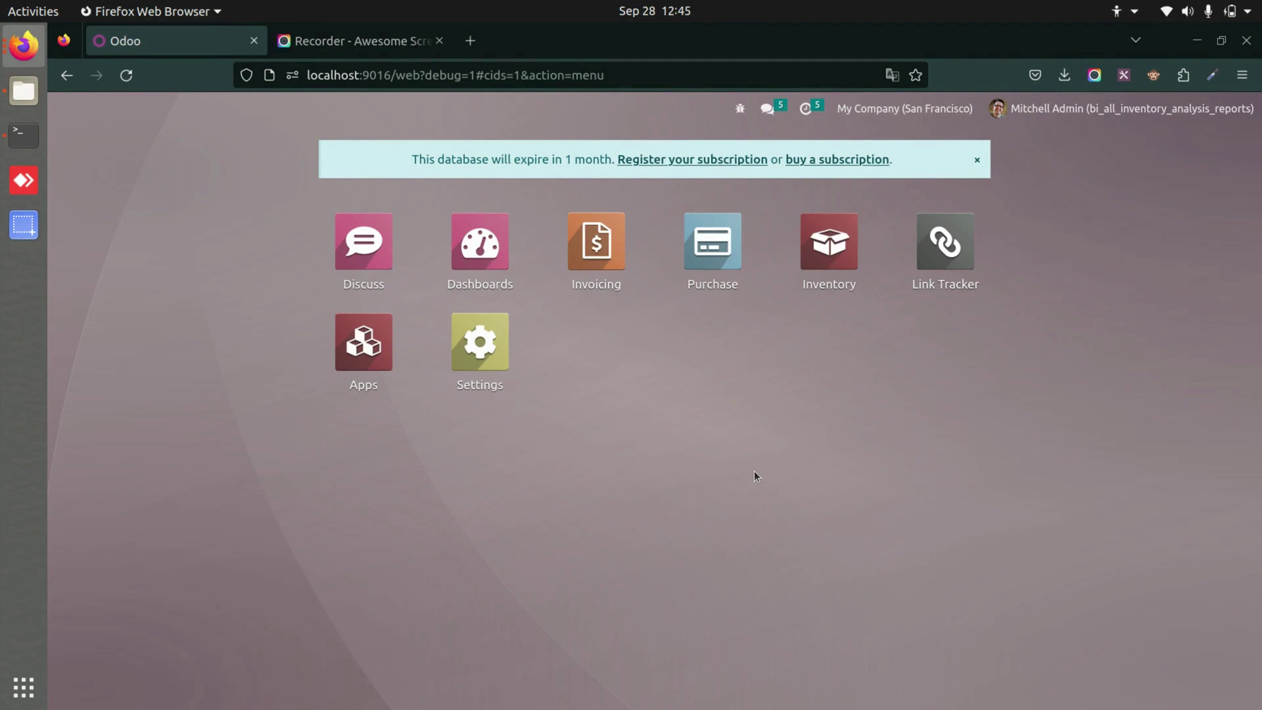
Step: Open the Stock Analysis ABC Report wizard from the Inventory app's analysis reports
click(854, 247)
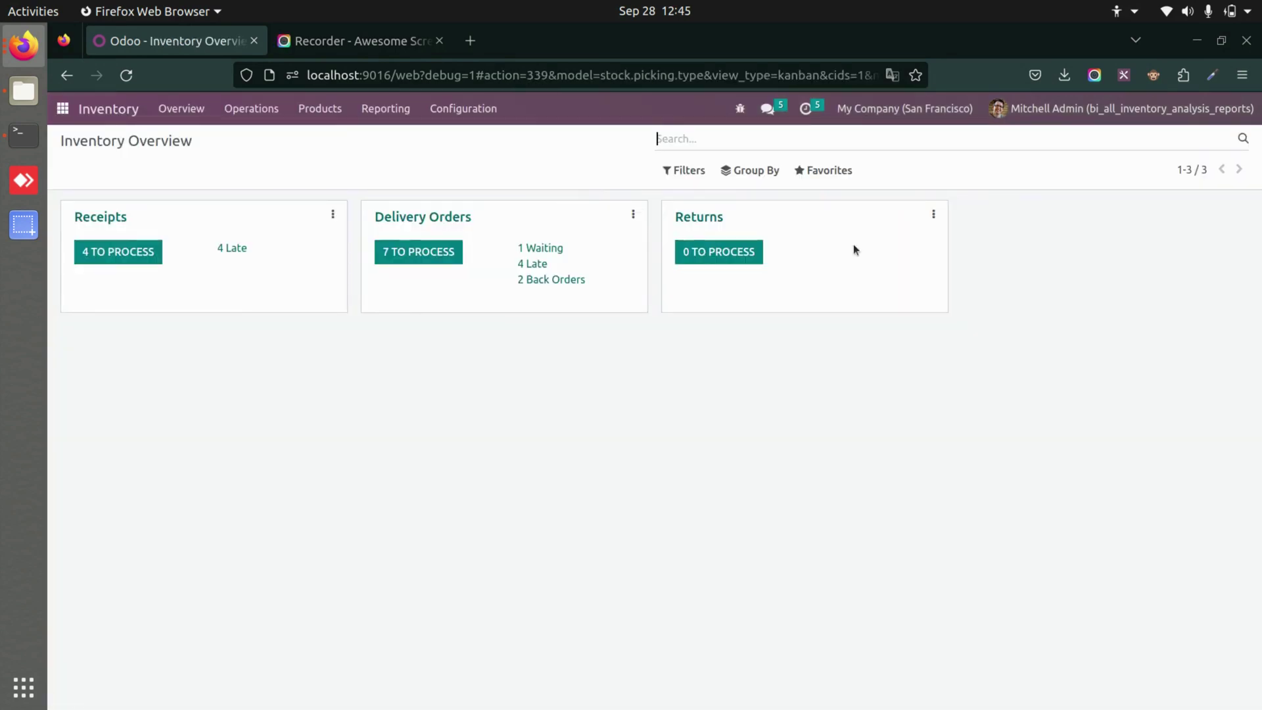
click(406, 115)
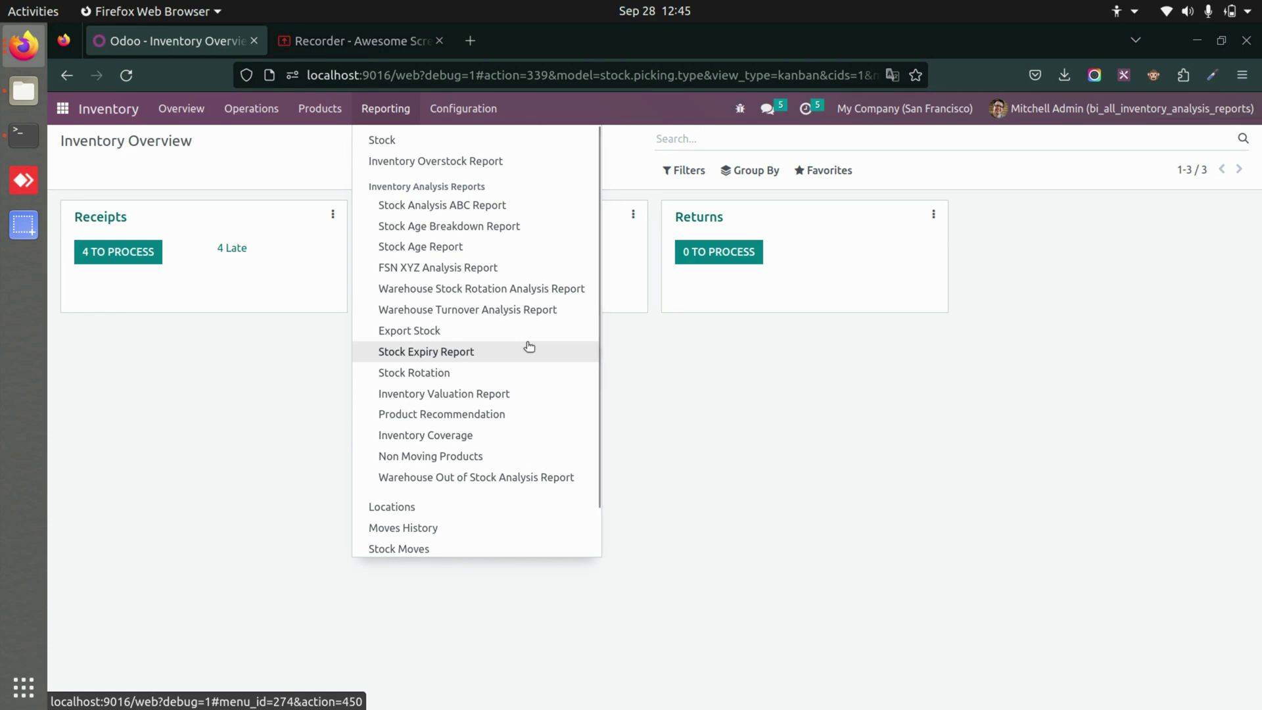
click(481, 205)
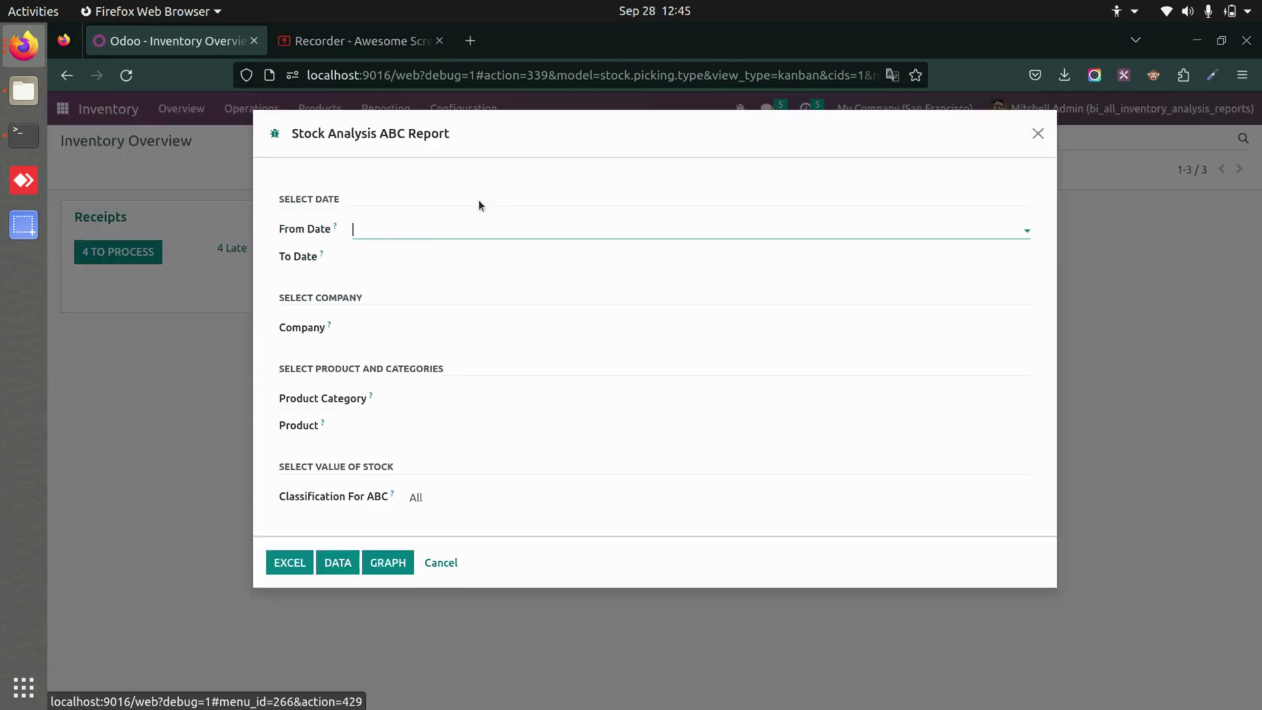
Step: Set the report period from 06/14/2022 to 09/28/2023
click(426, 233)
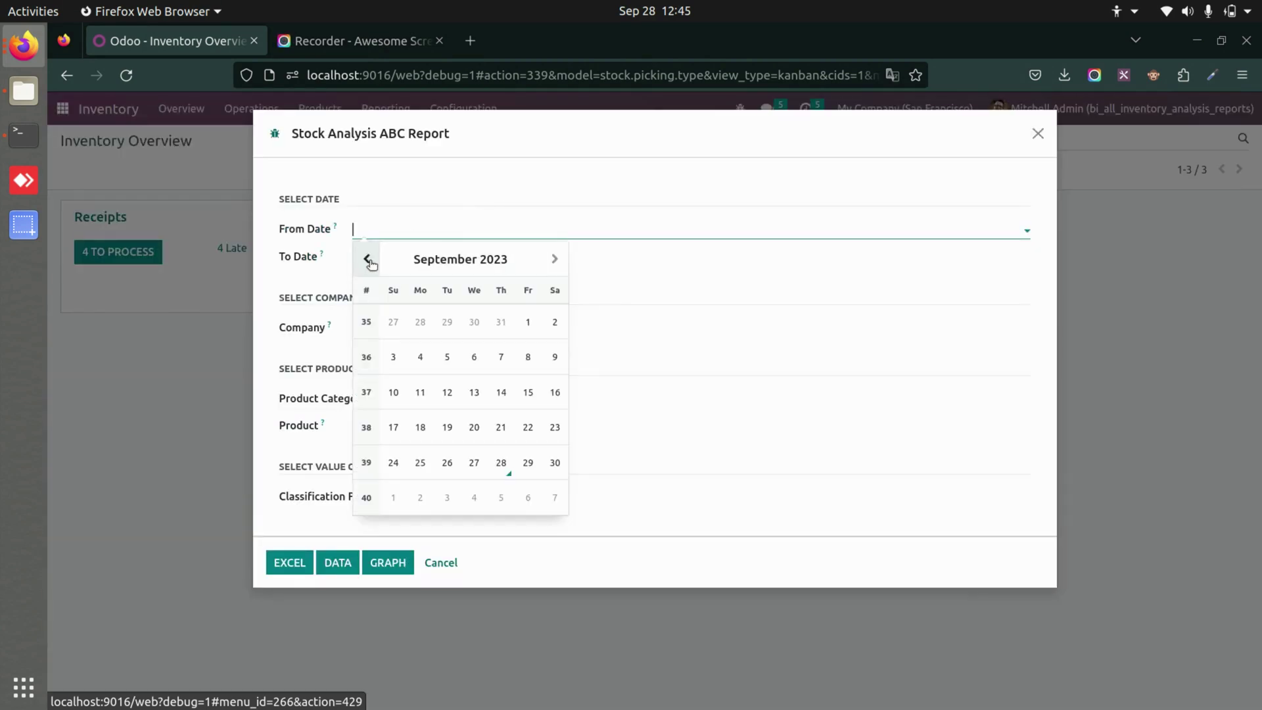
click(464, 264)
click(388, 254)
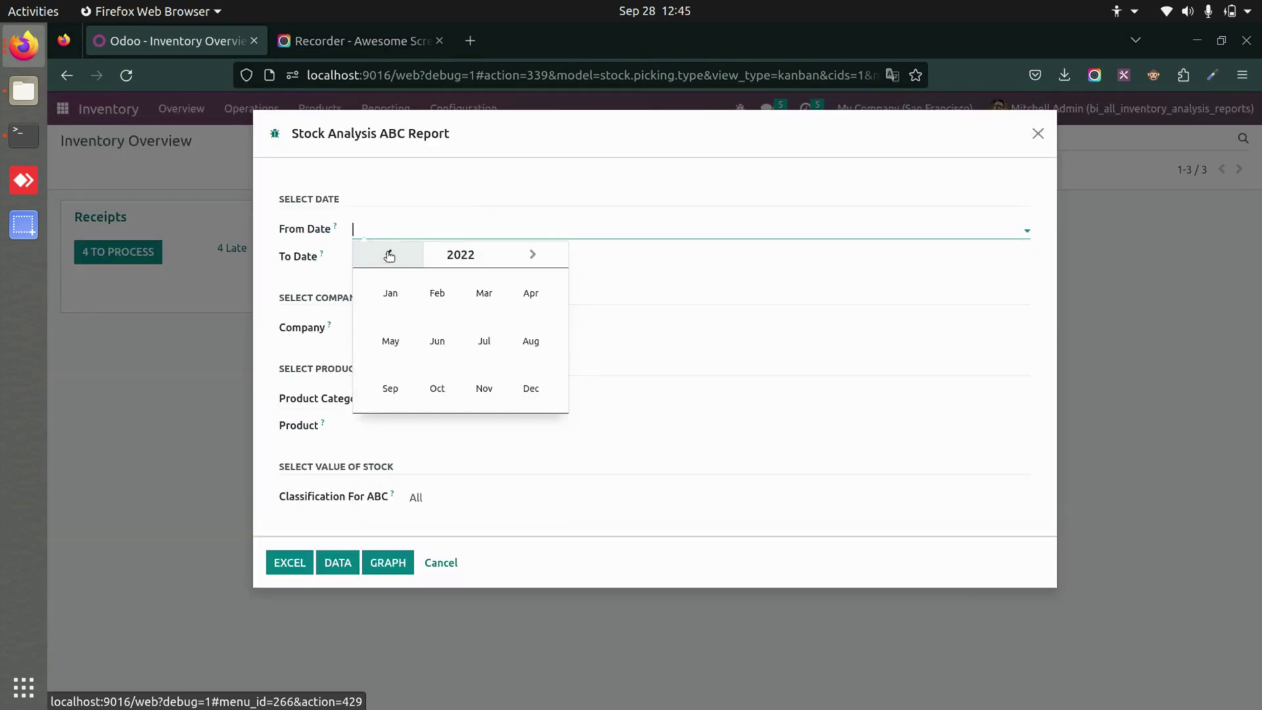
click(437, 340)
click(447, 392)
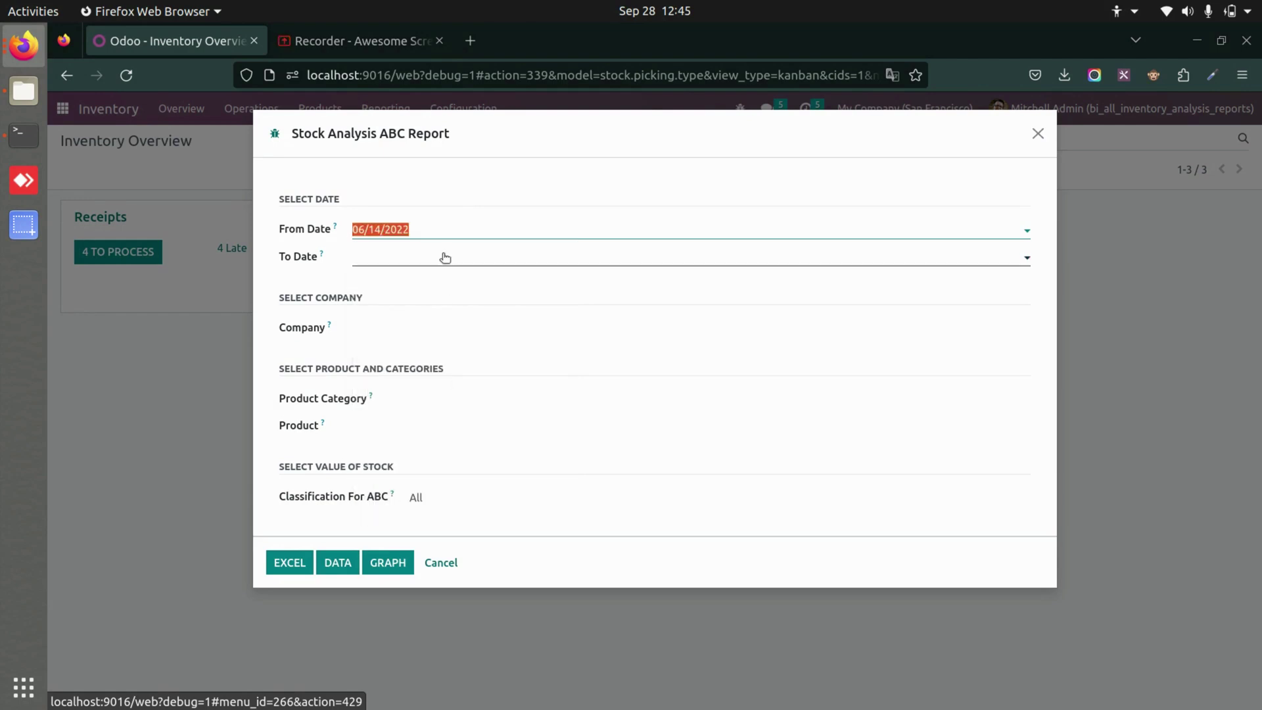
click(442, 255)
click(508, 489)
Step: Limit the report to My Company (San Francisco) and category All / Saleable / Office Furniture, with ABC classification All
click(417, 326)
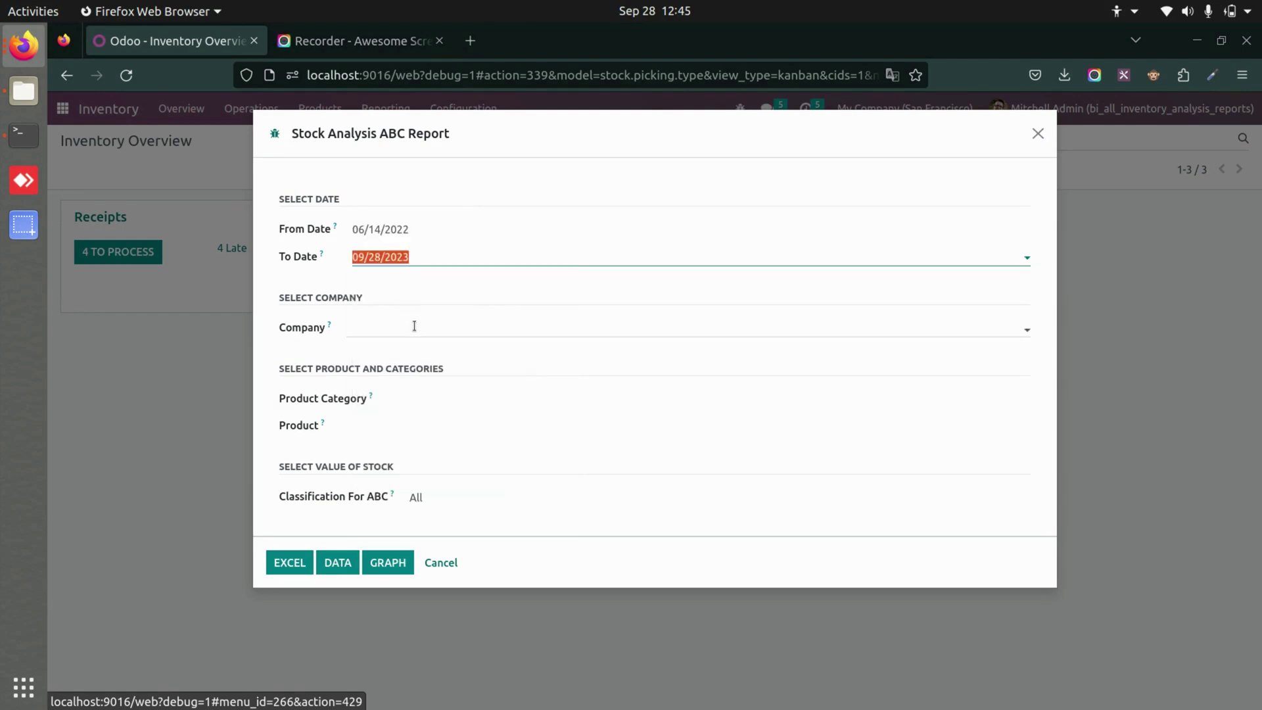
click(496, 371)
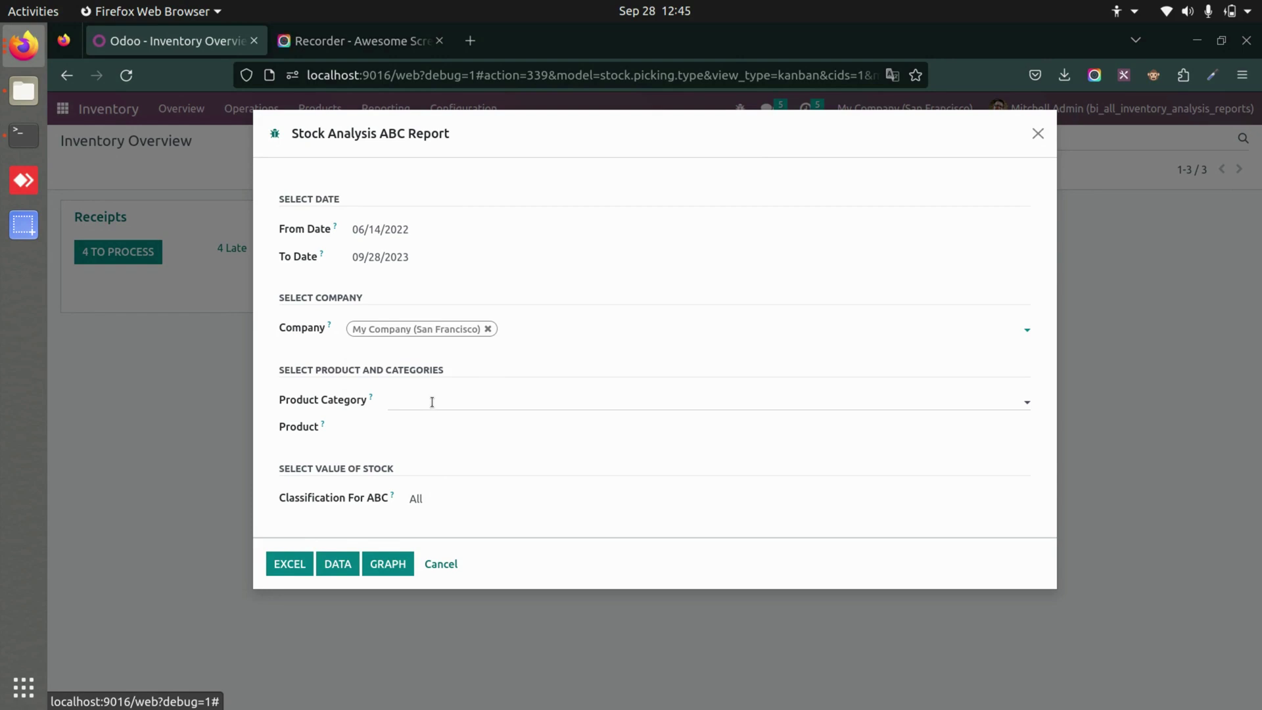
click(428, 399)
click(479, 529)
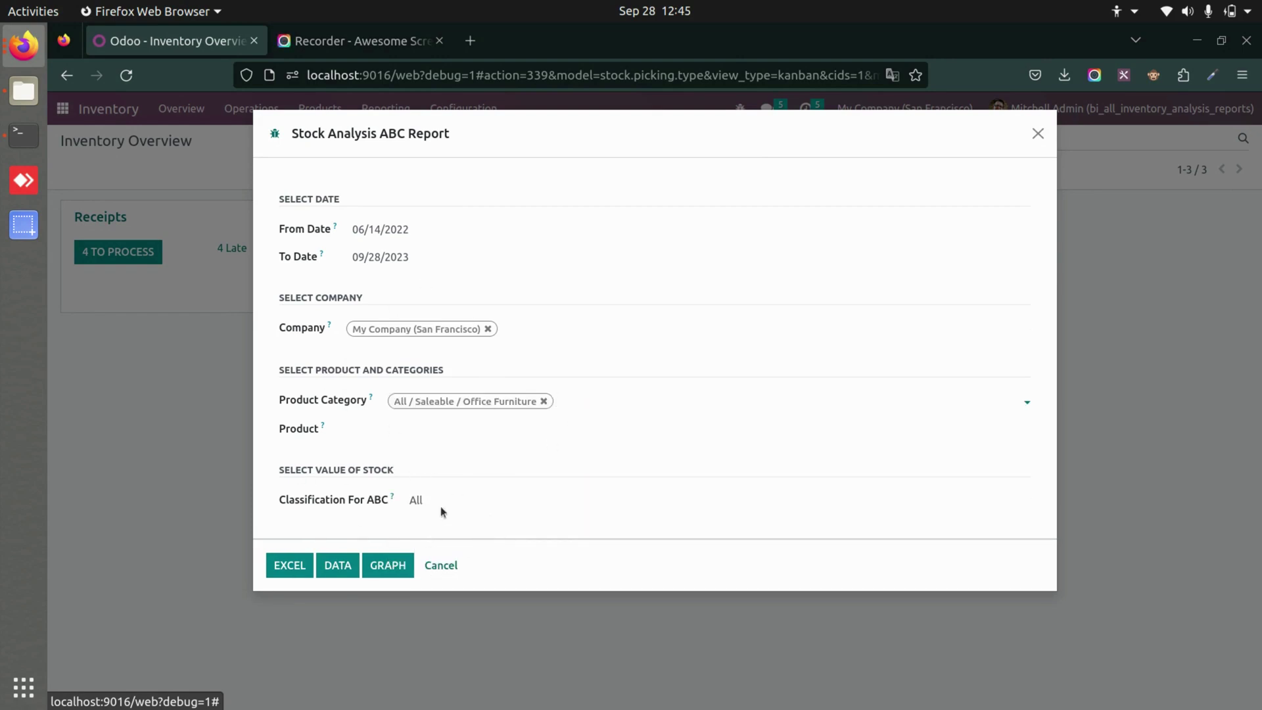
click(481, 502)
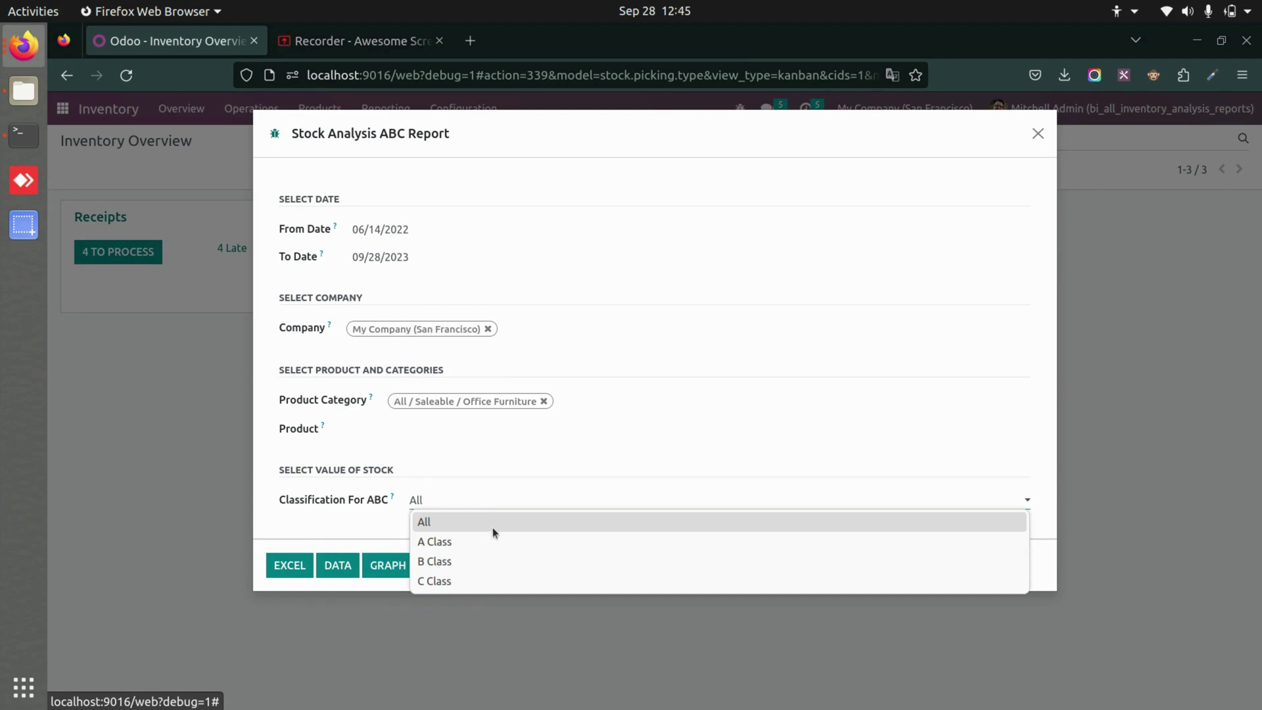
click(492, 527)
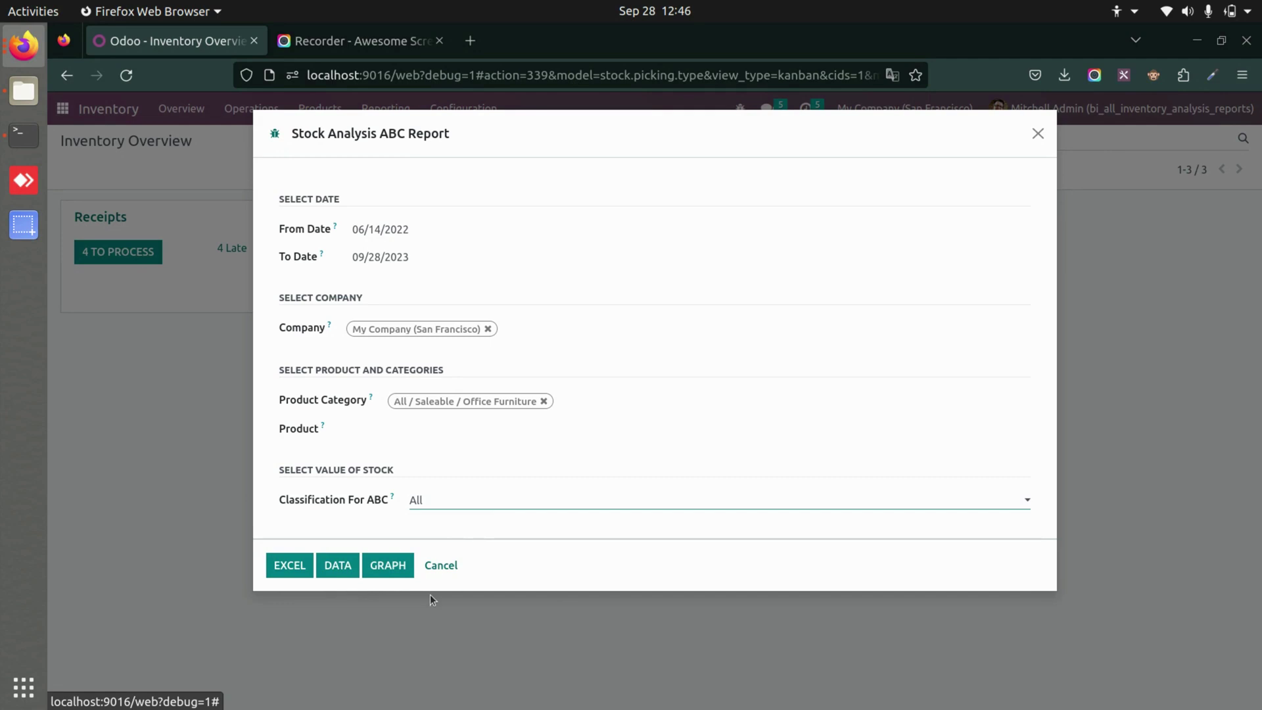
Step: Generate the Excel version of the ABC report, then download and open the Stock ABC Report file
click(294, 565)
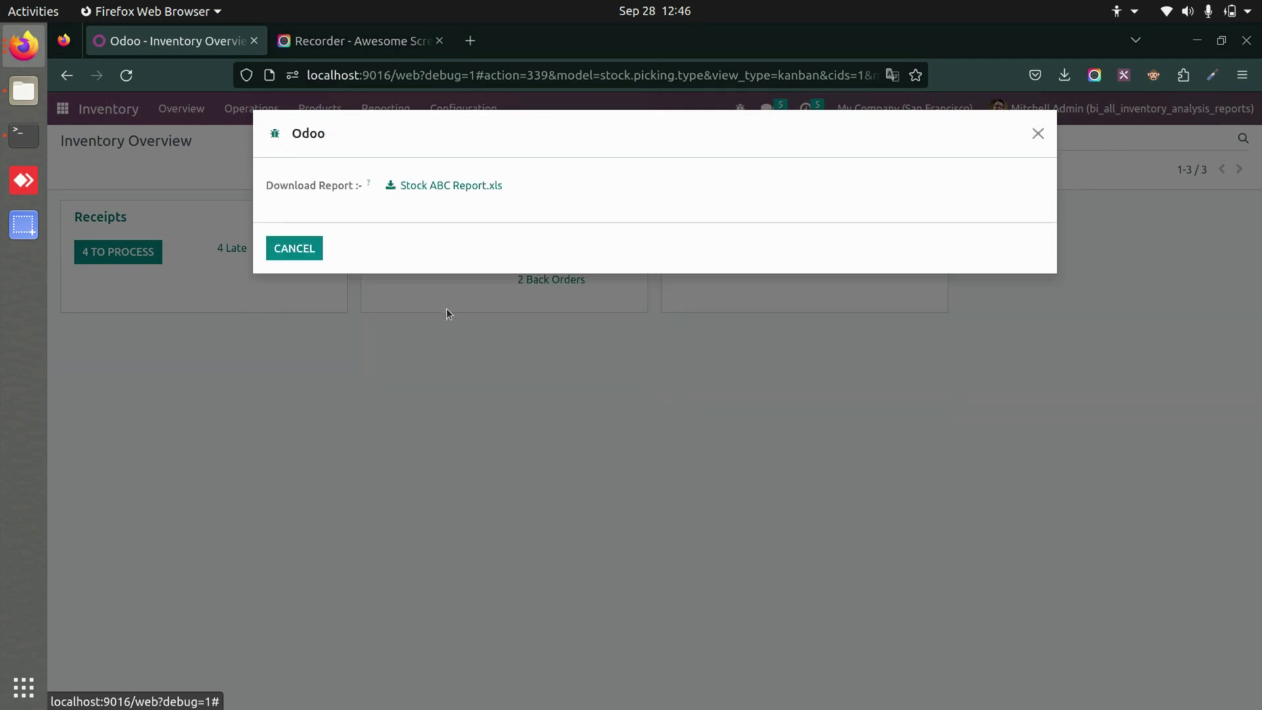
click(458, 184)
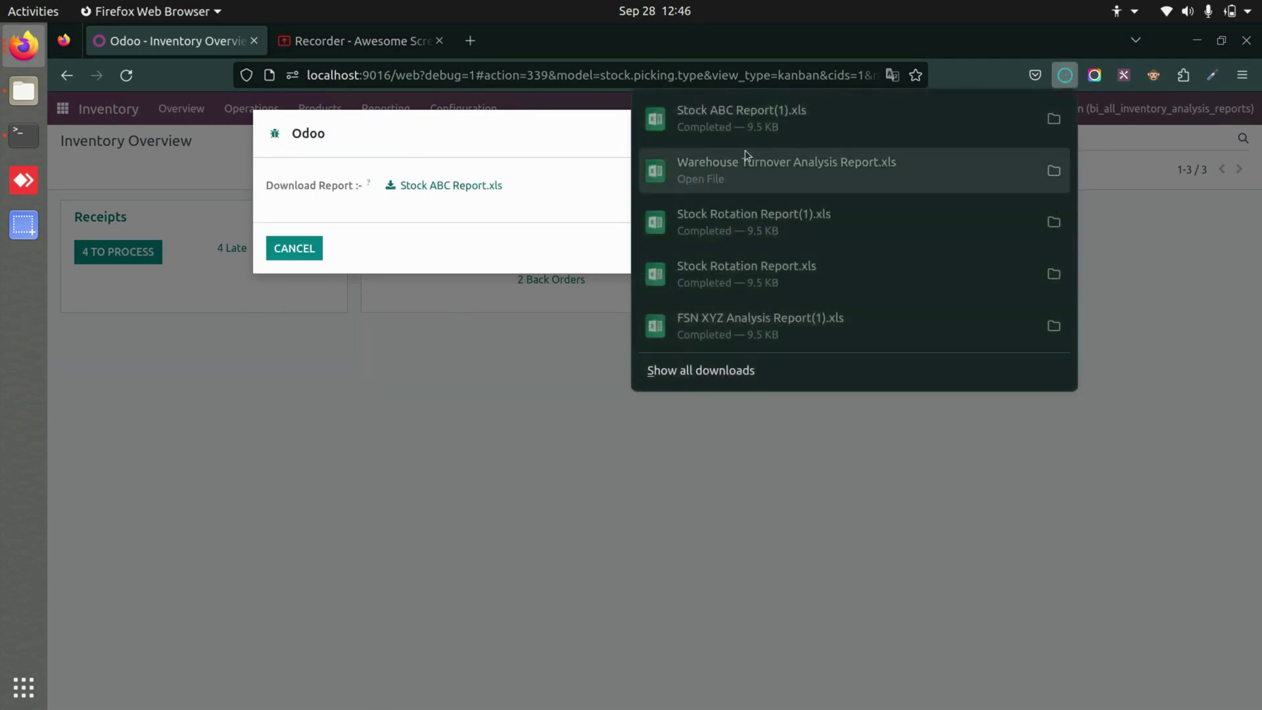
click(762, 128)
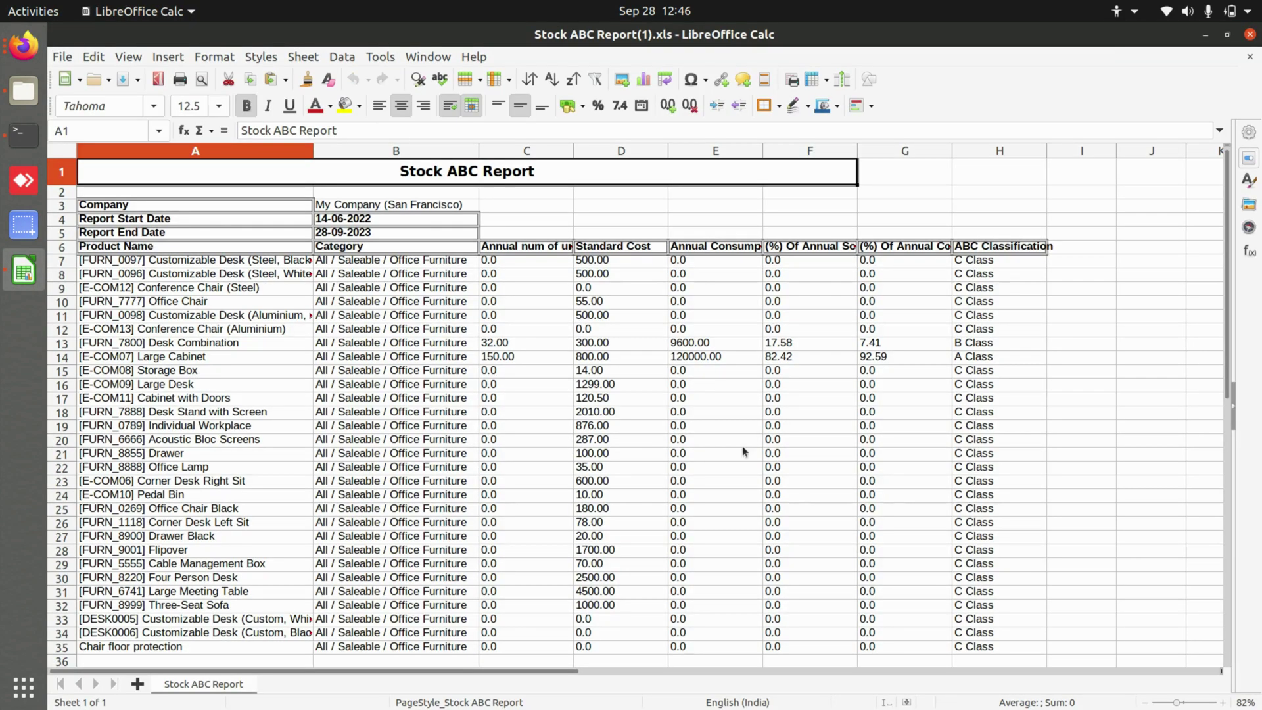
Step: Examine the spreadsheet's units sold, standard cost, annual consumption and percentage columns, and the Large Cabinet's ABC classification
click(773, 453)
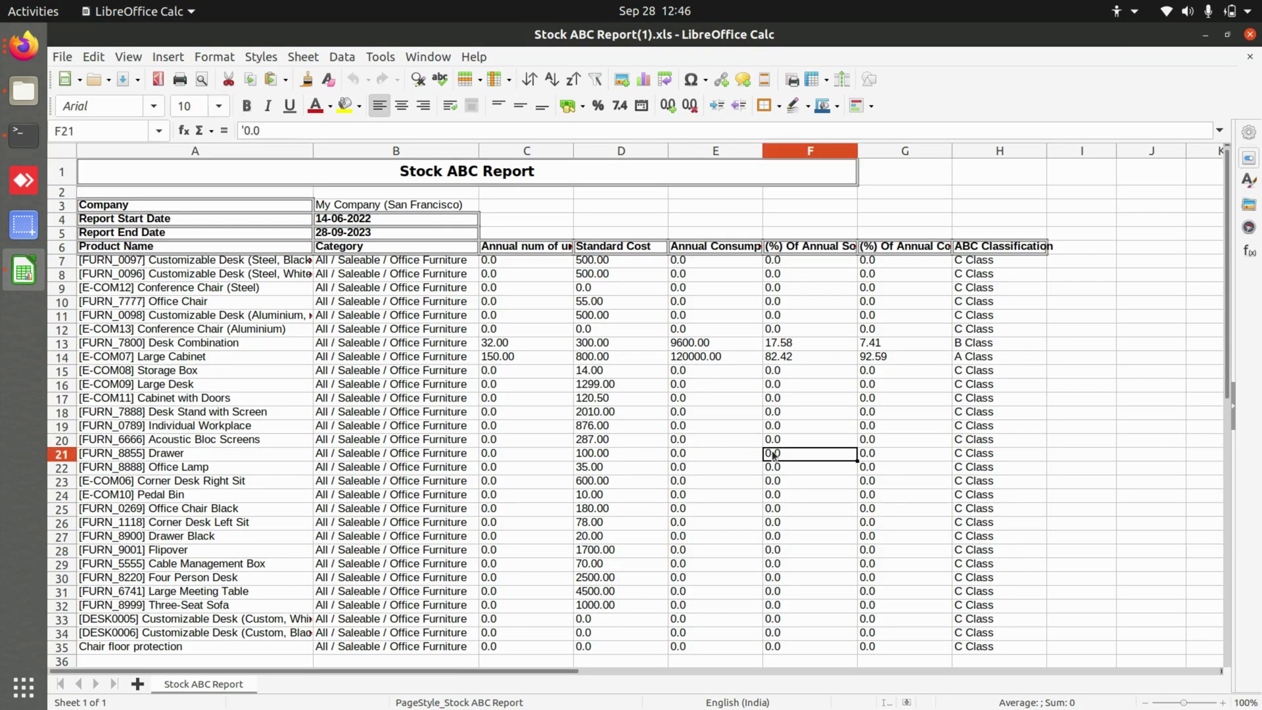
click(1135, 375)
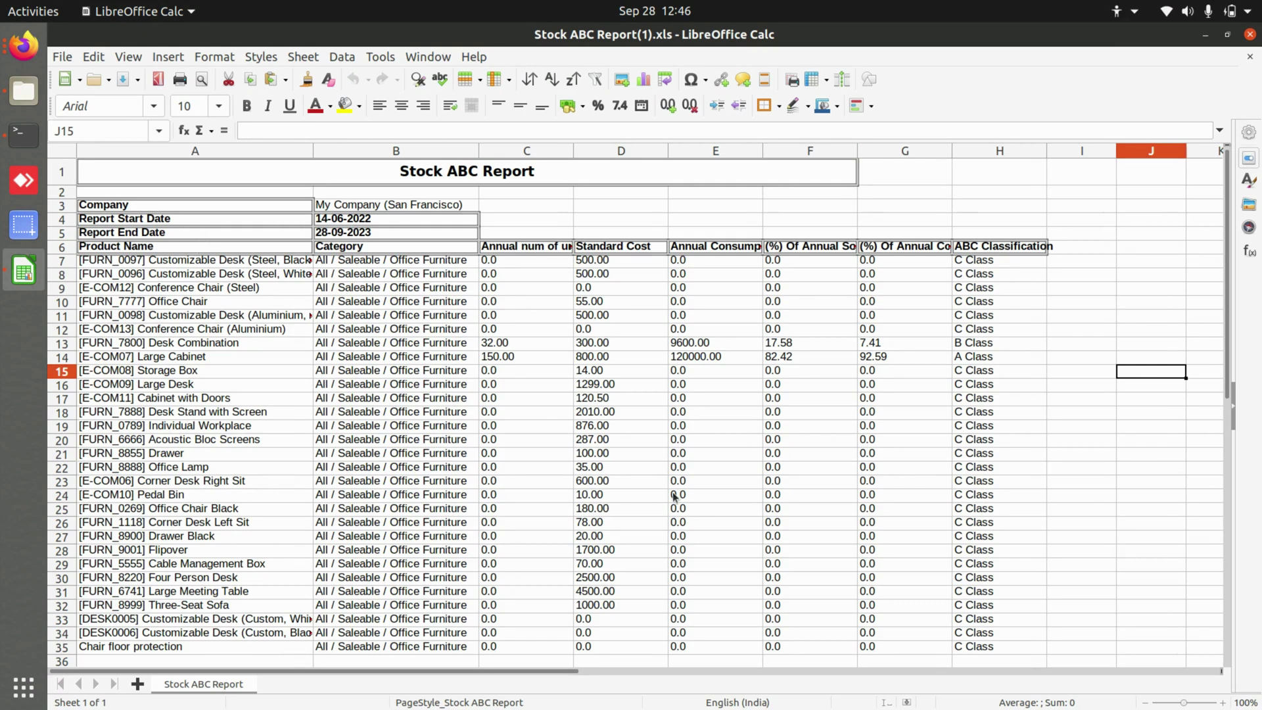
click(526, 248)
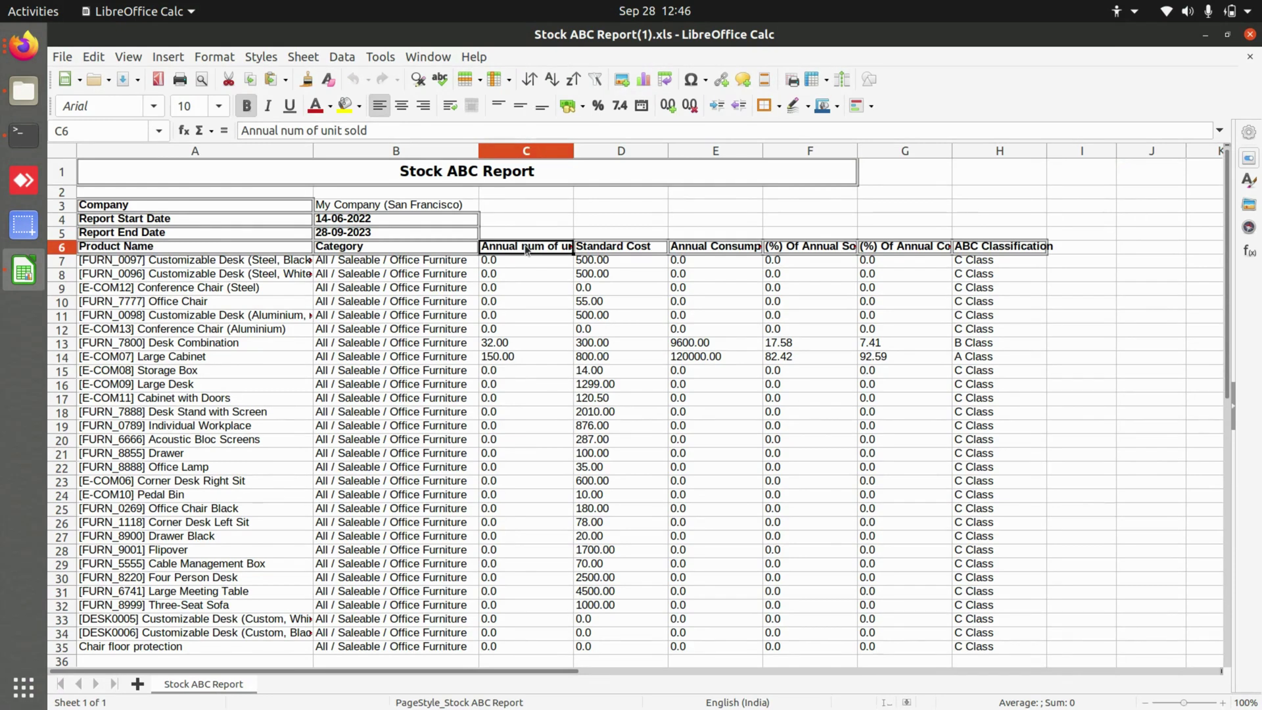
click(621, 250)
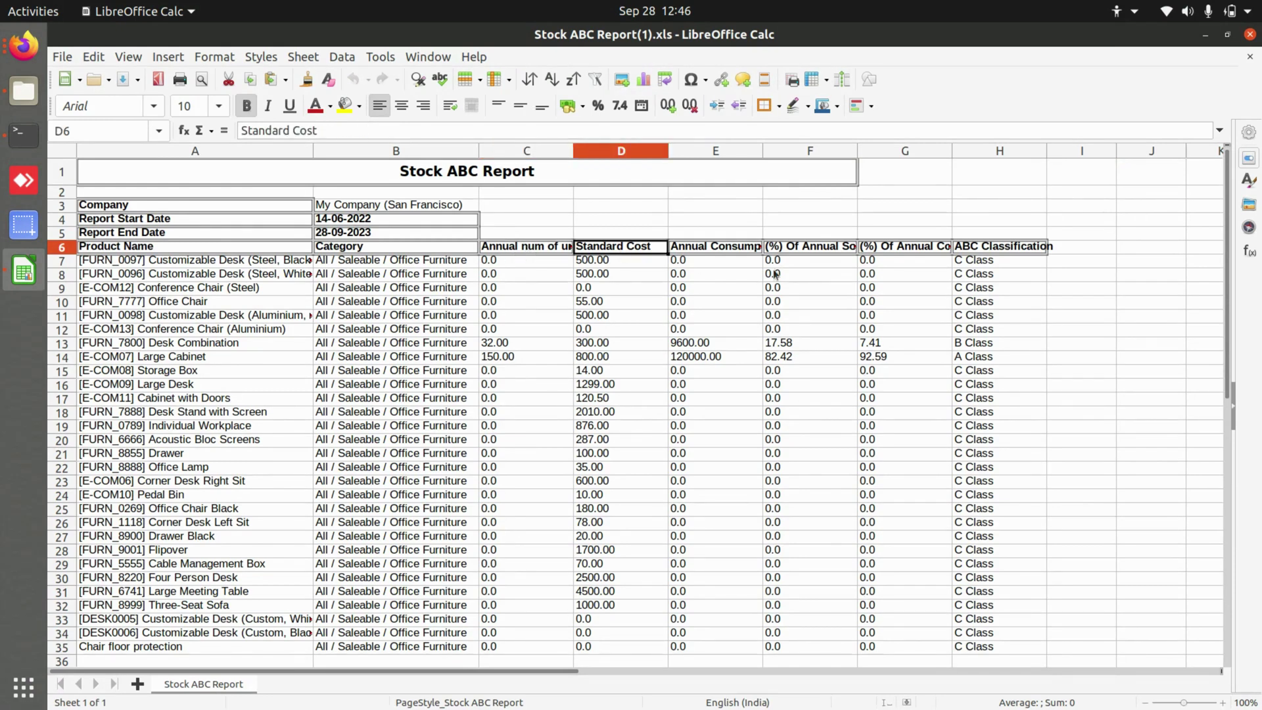
click(714, 248)
click(883, 255)
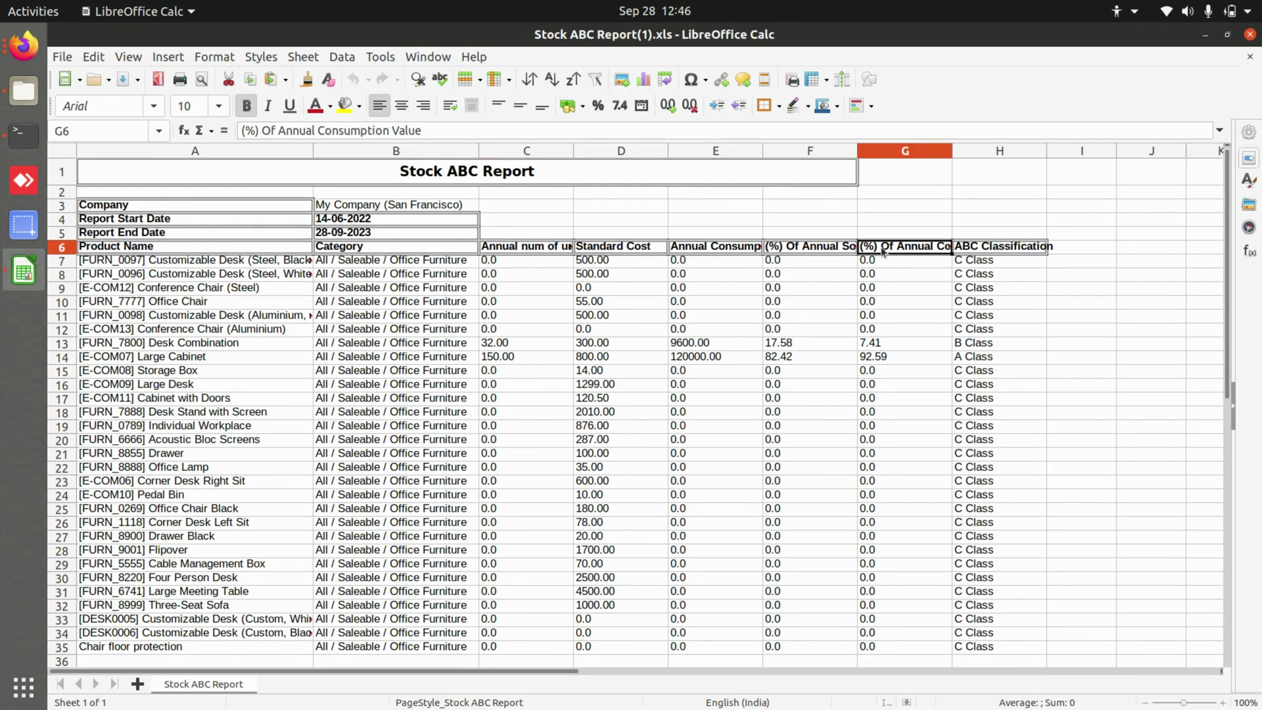
click(1016, 356)
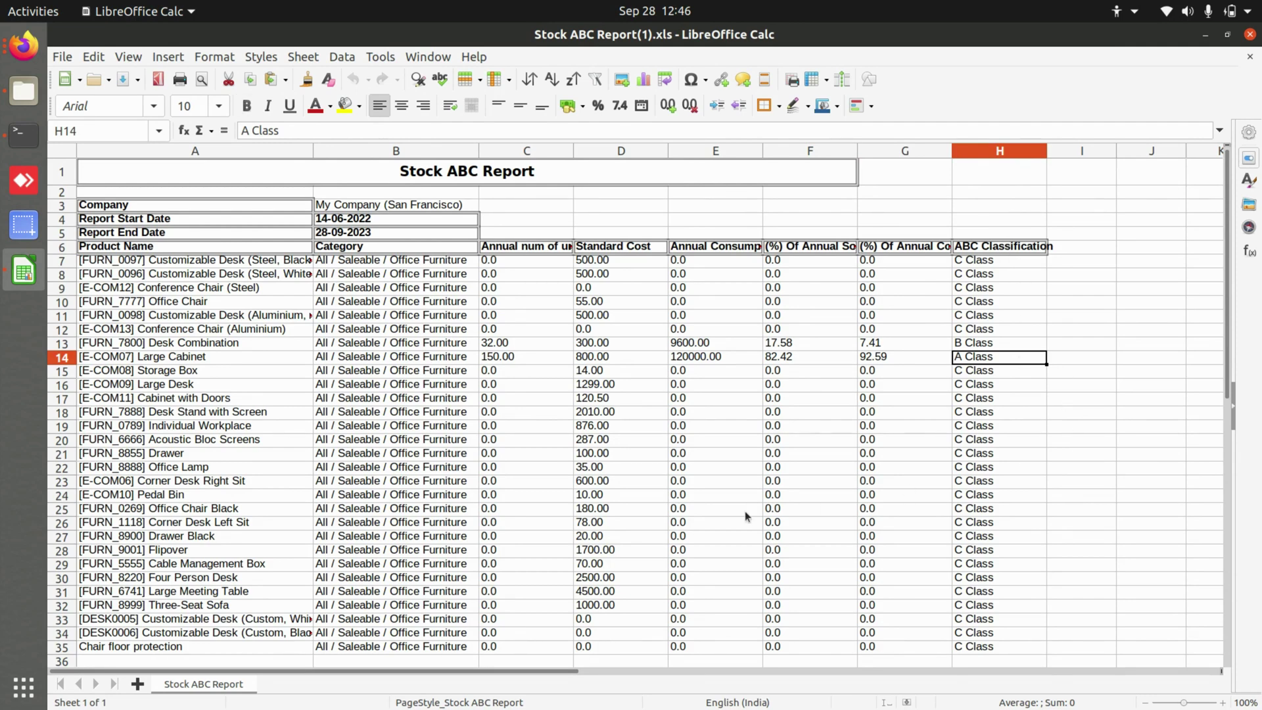
Step: Switch back to Odoo in Firefox, dismiss the report download dialog and reopen the Stock Analysis ABC Report wizard
click(34, 42)
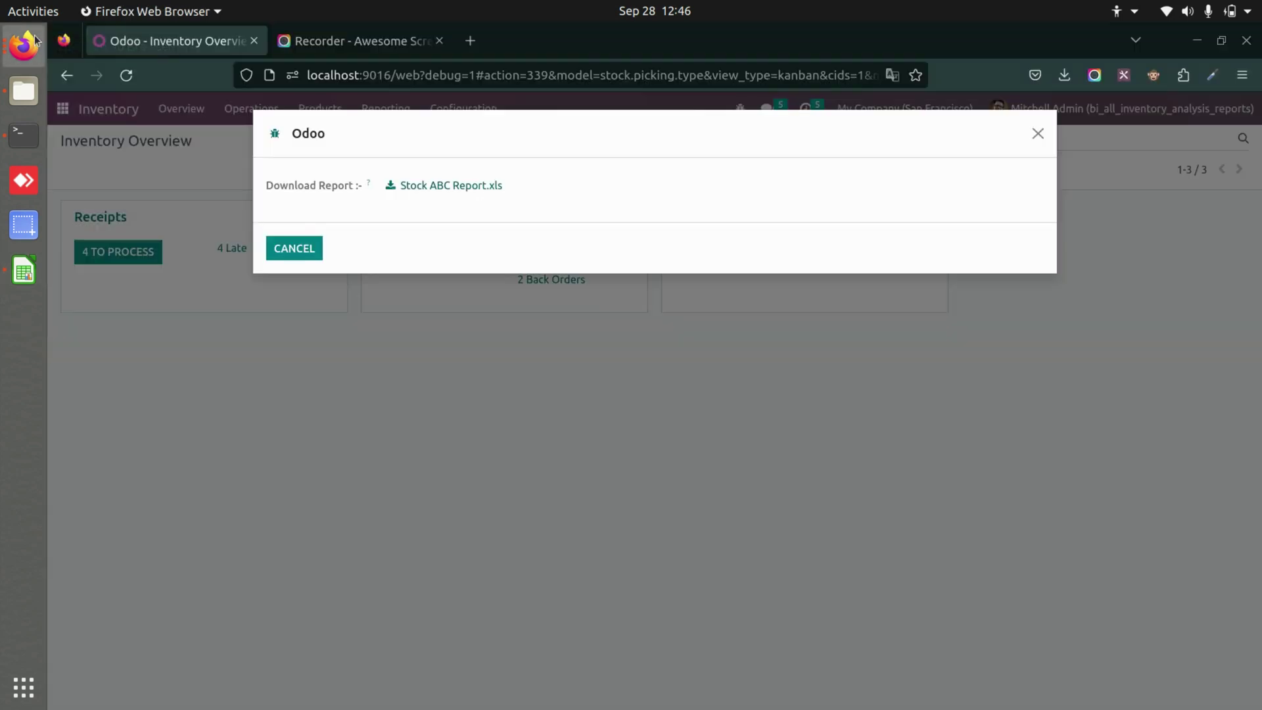
click(297, 250)
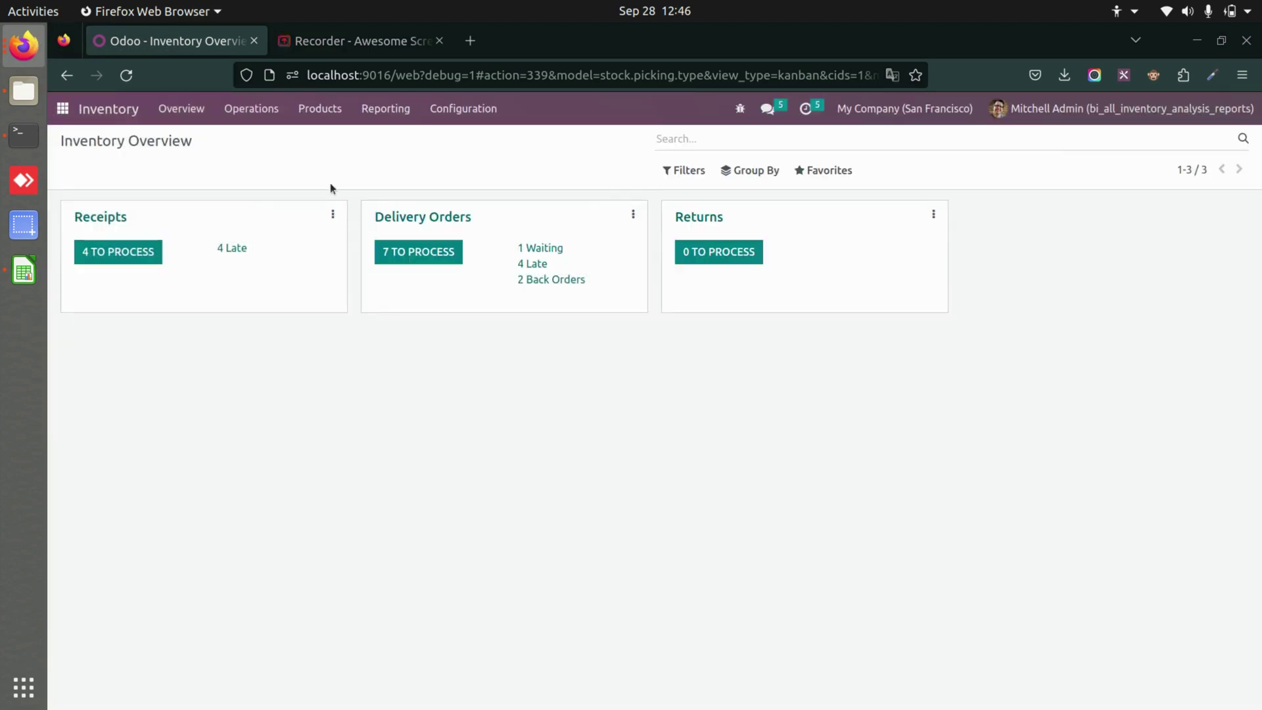
click(394, 111)
click(482, 203)
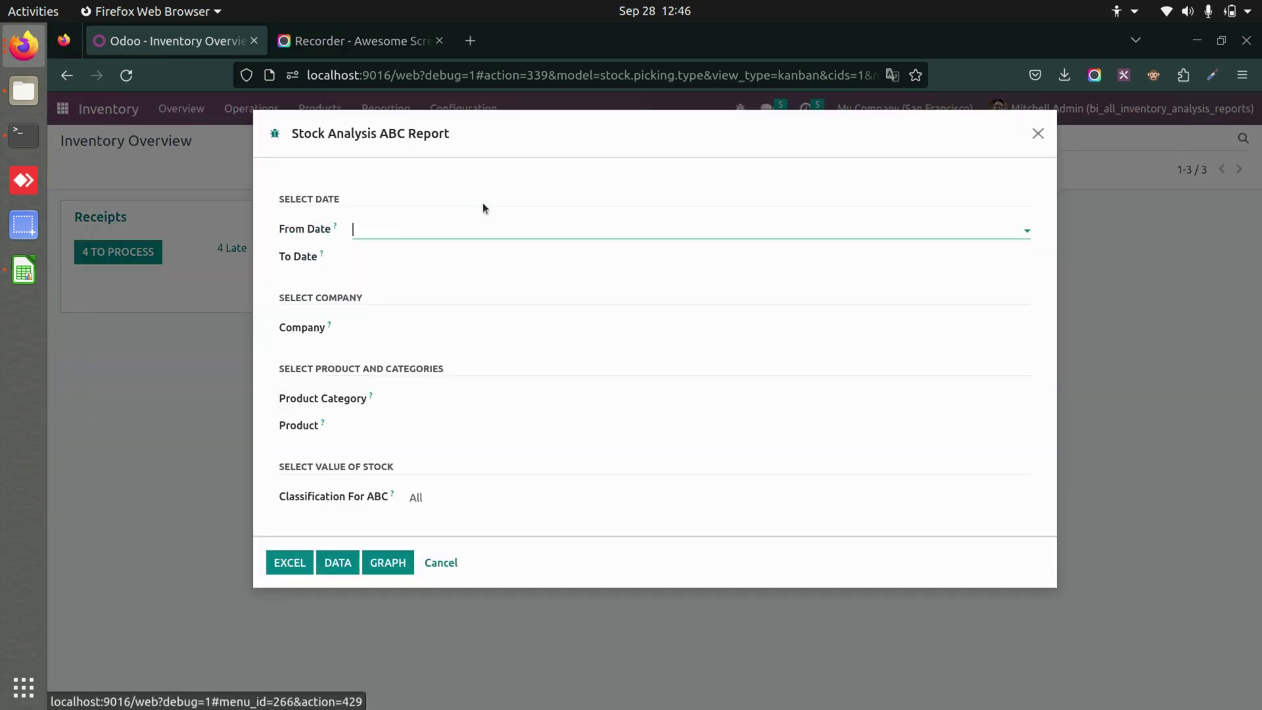
Step: Set the new report's period from 01/05/2022 to 09/28/2023
click(383, 228)
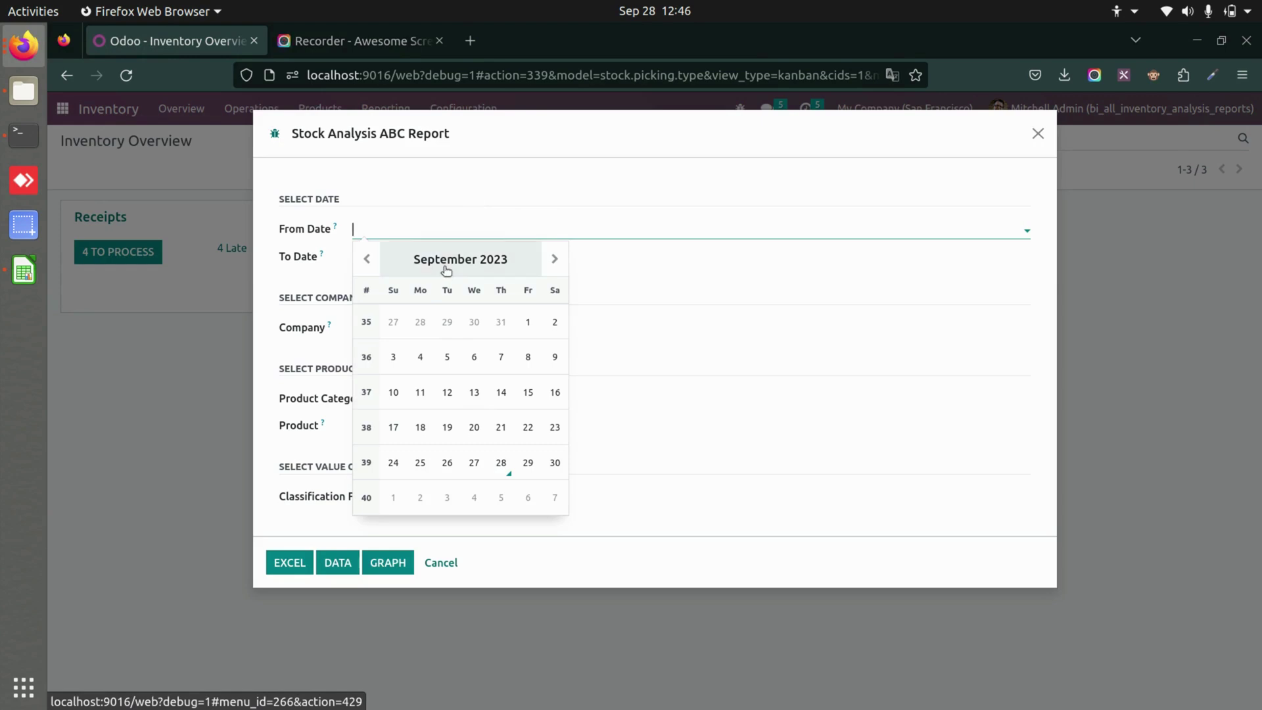
click(445, 262)
click(389, 254)
click(390, 293)
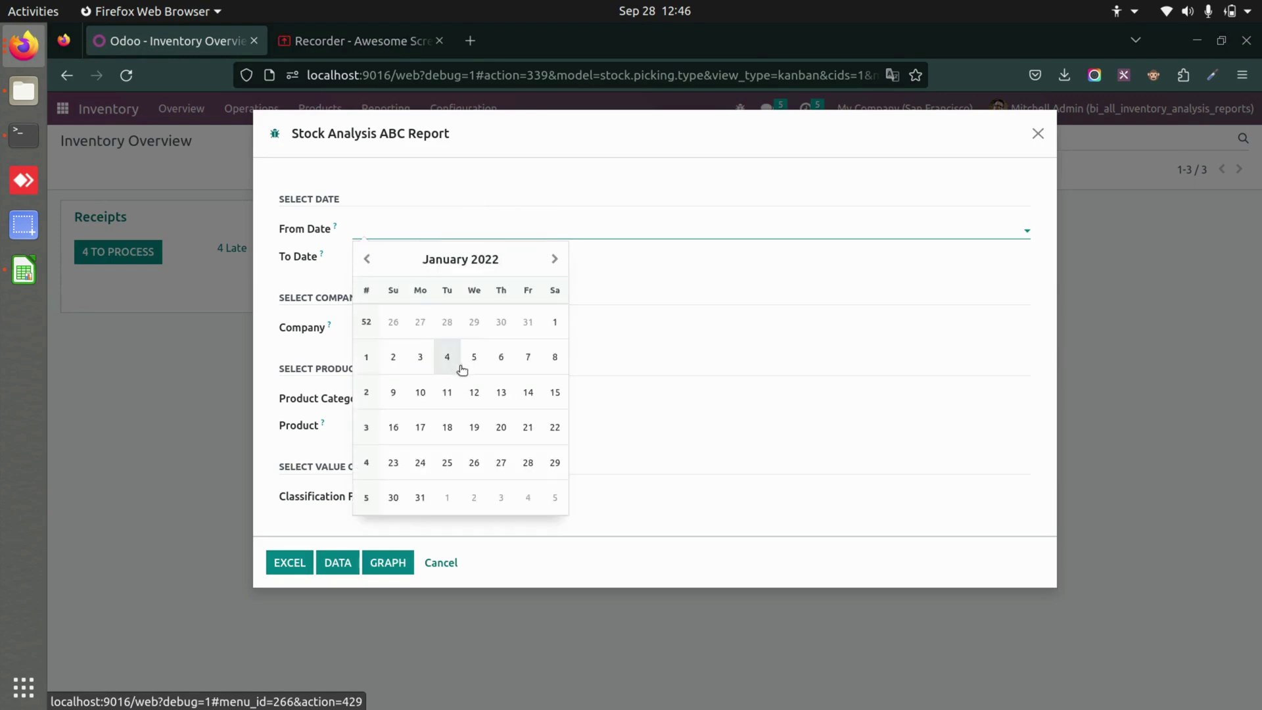
click(454, 362)
click(408, 260)
click(501, 490)
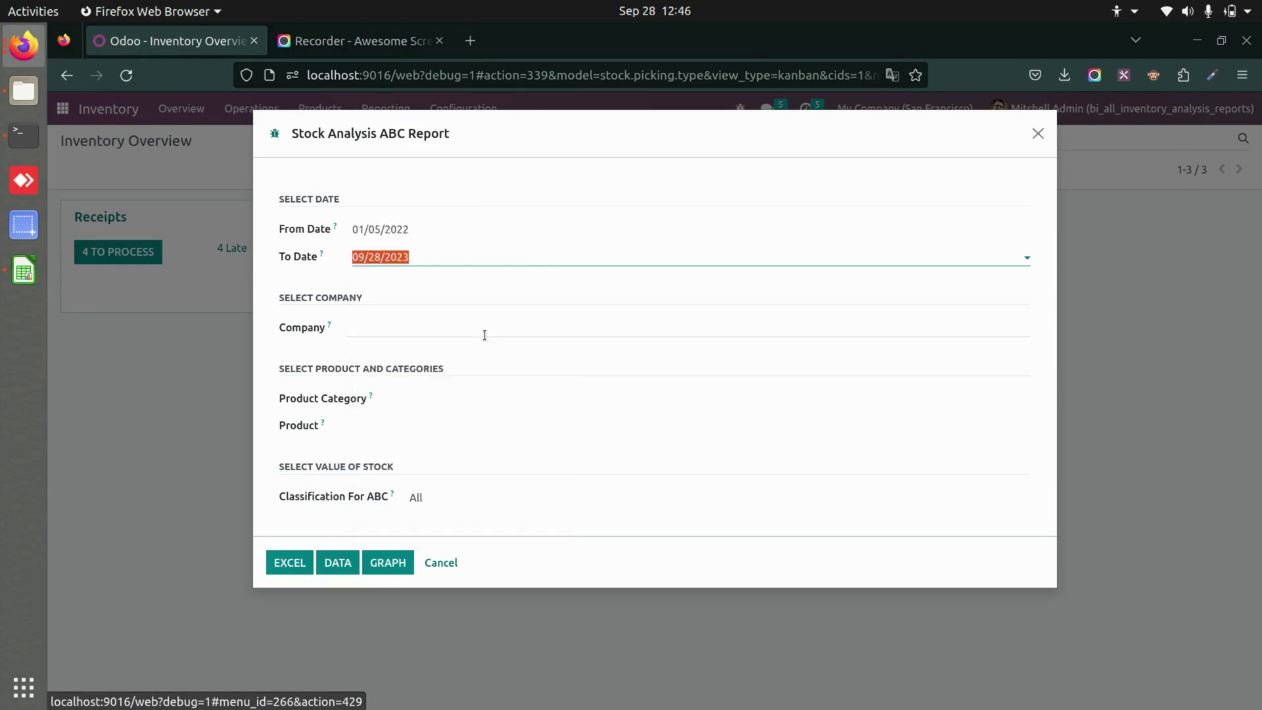
Step: Set the new report's company to My Company (San Francisco) and its product category to All / Saleable / Office Furniture
click(483, 331)
click(472, 373)
click(522, 401)
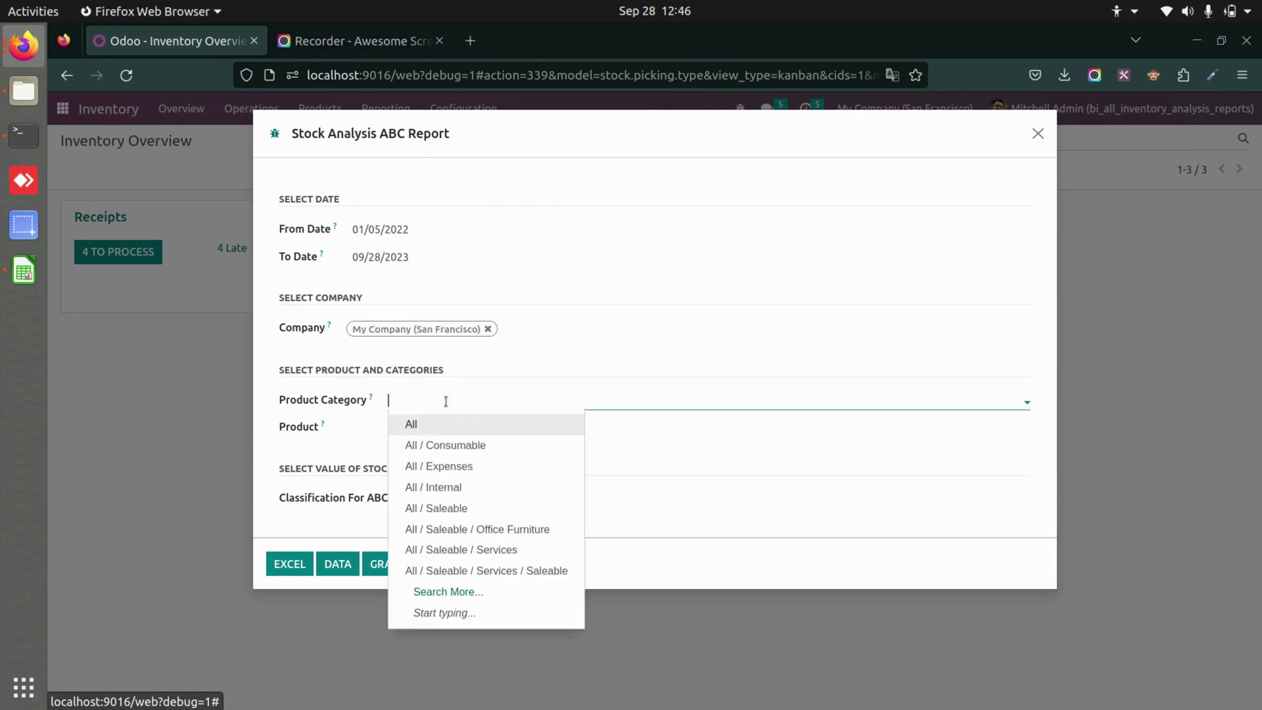
click(499, 529)
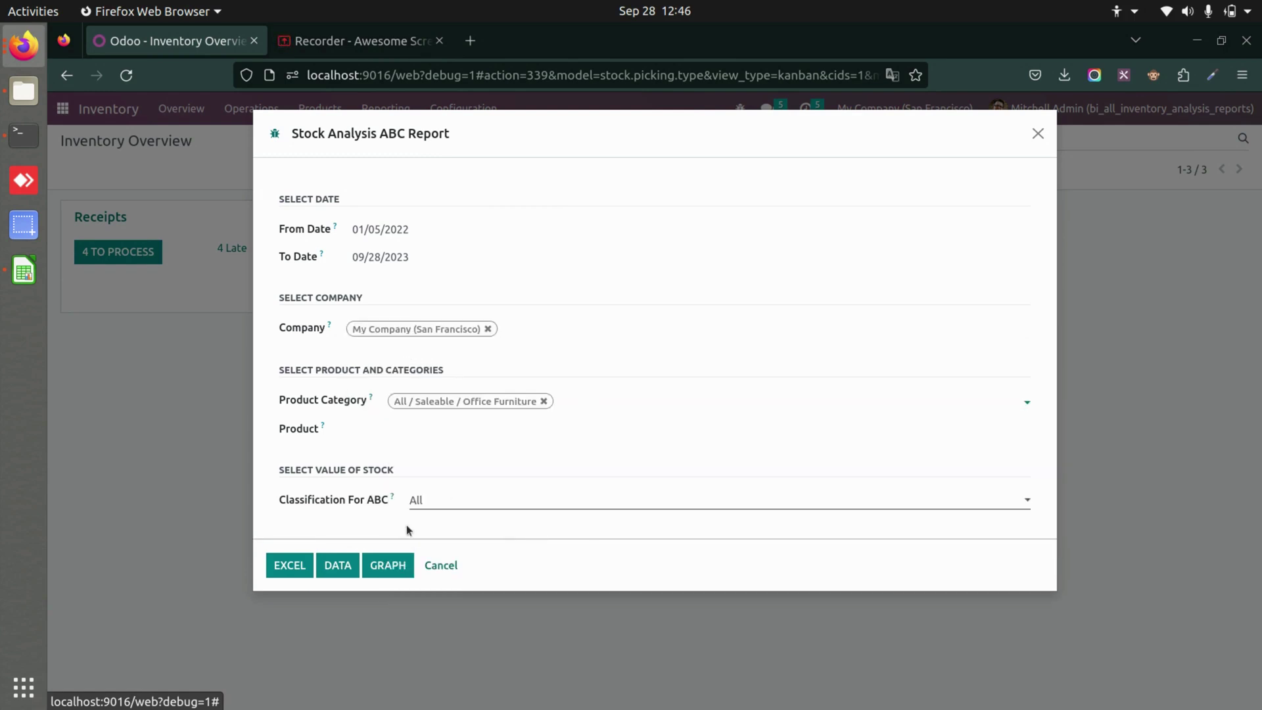
Step: Display the ABC report as on-screen data and review the full product list
click(340, 563)
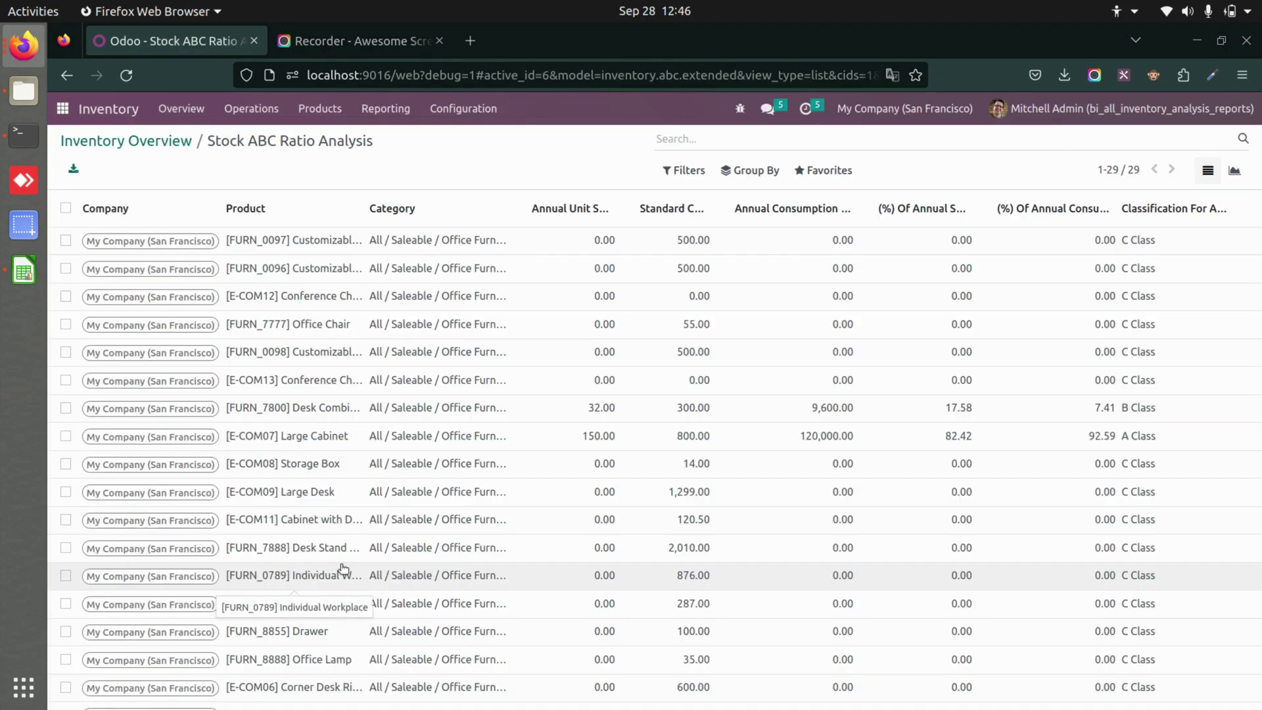
scroll(529, 479, down, 5)
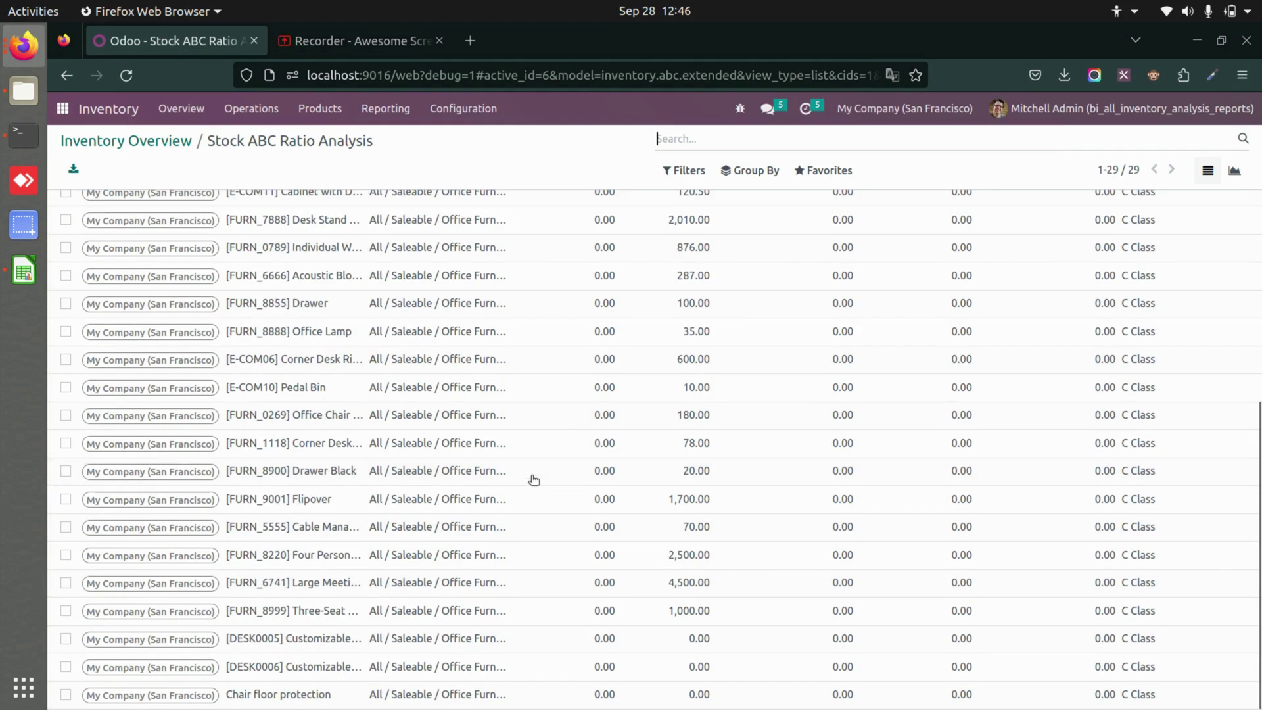
scroll(529, 479, up, 5)
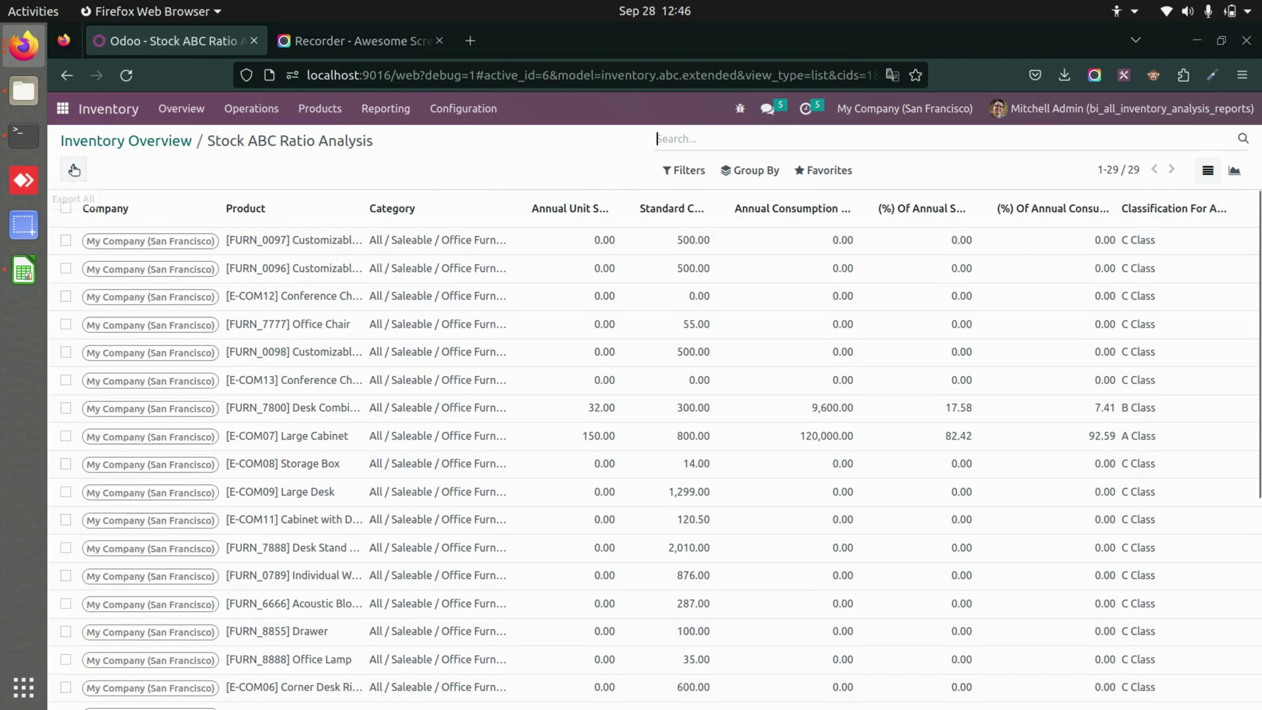
Step: Export all Stock ABC Ratio Analysis records and open the downloaded xlsx file to review its columns
click(74, 169)
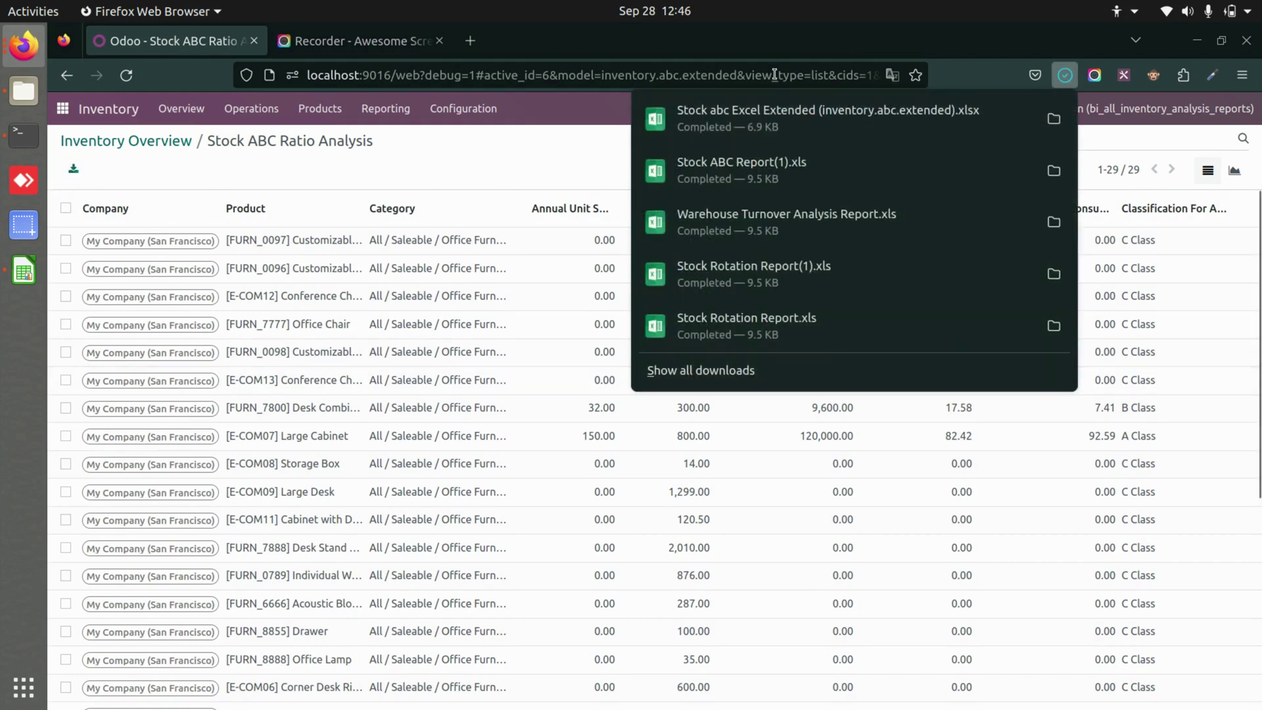
click(788, 132)
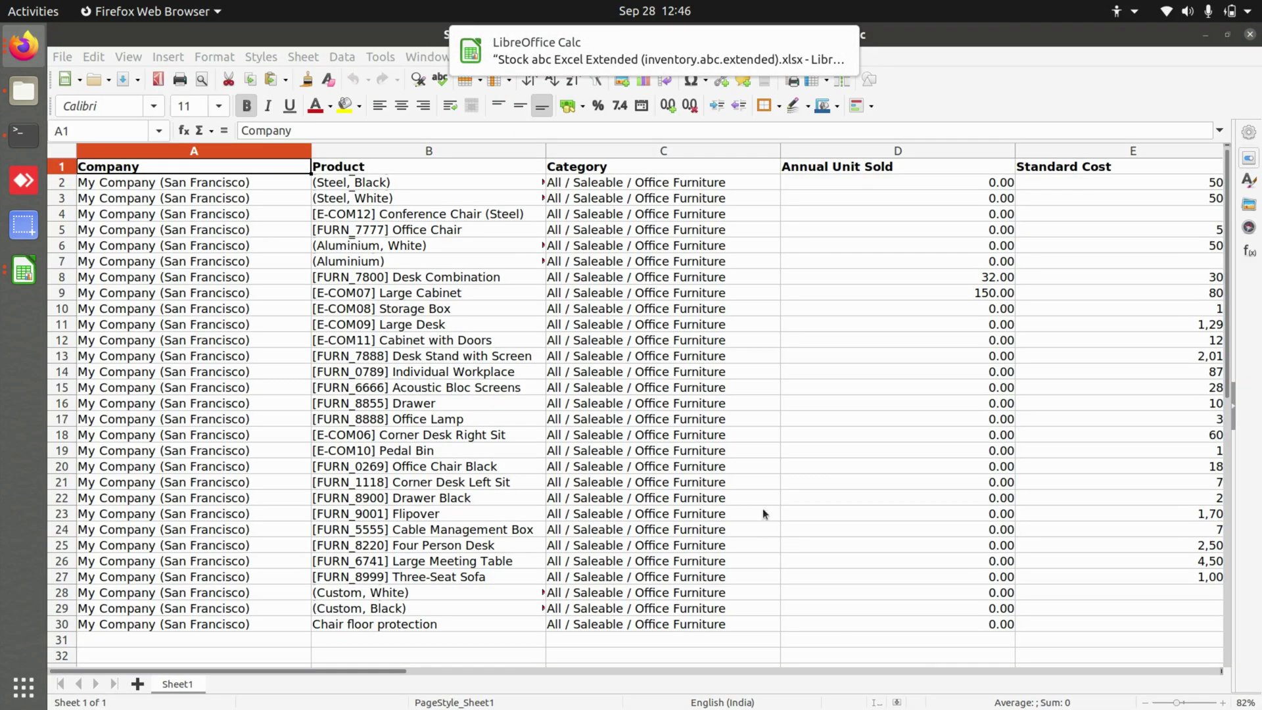
scroll(759, 516, right, 1)
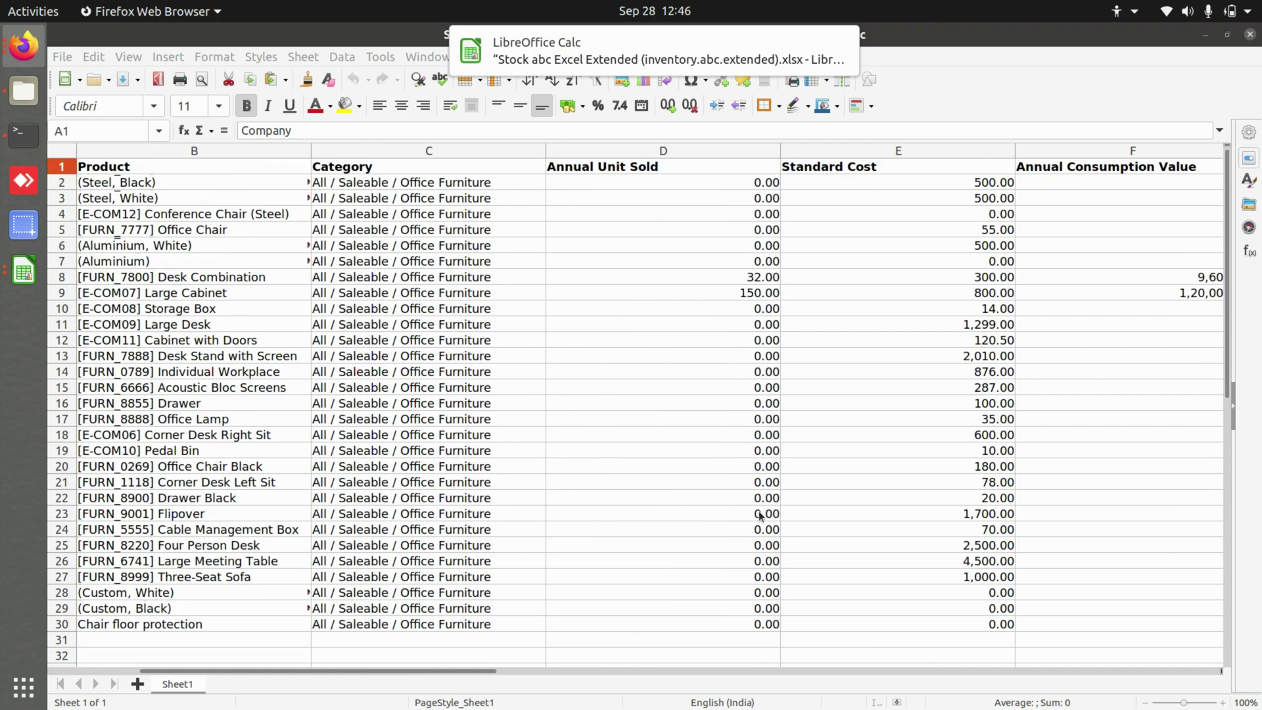
scroll(759, 516, left, 1)
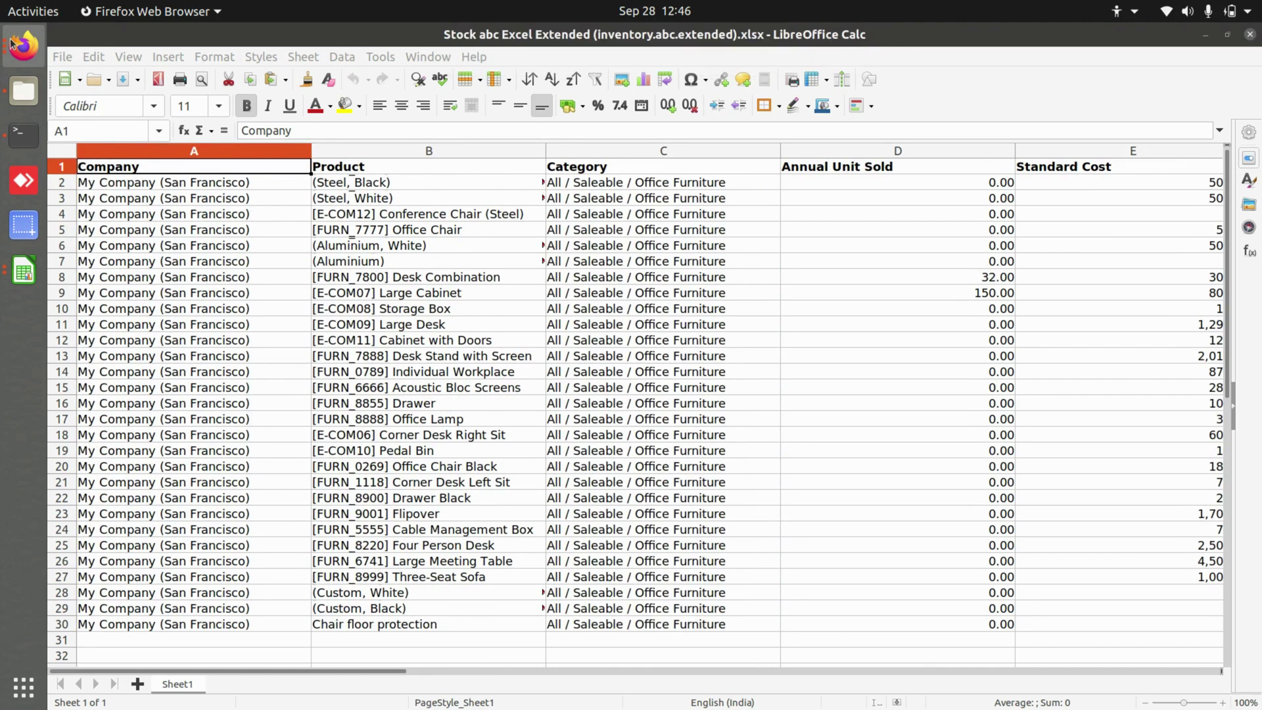
Step: Switch back to Odoo in Firefox and open a new Stock Analysis ABC Report
click(10, 44)
click(105, 92)
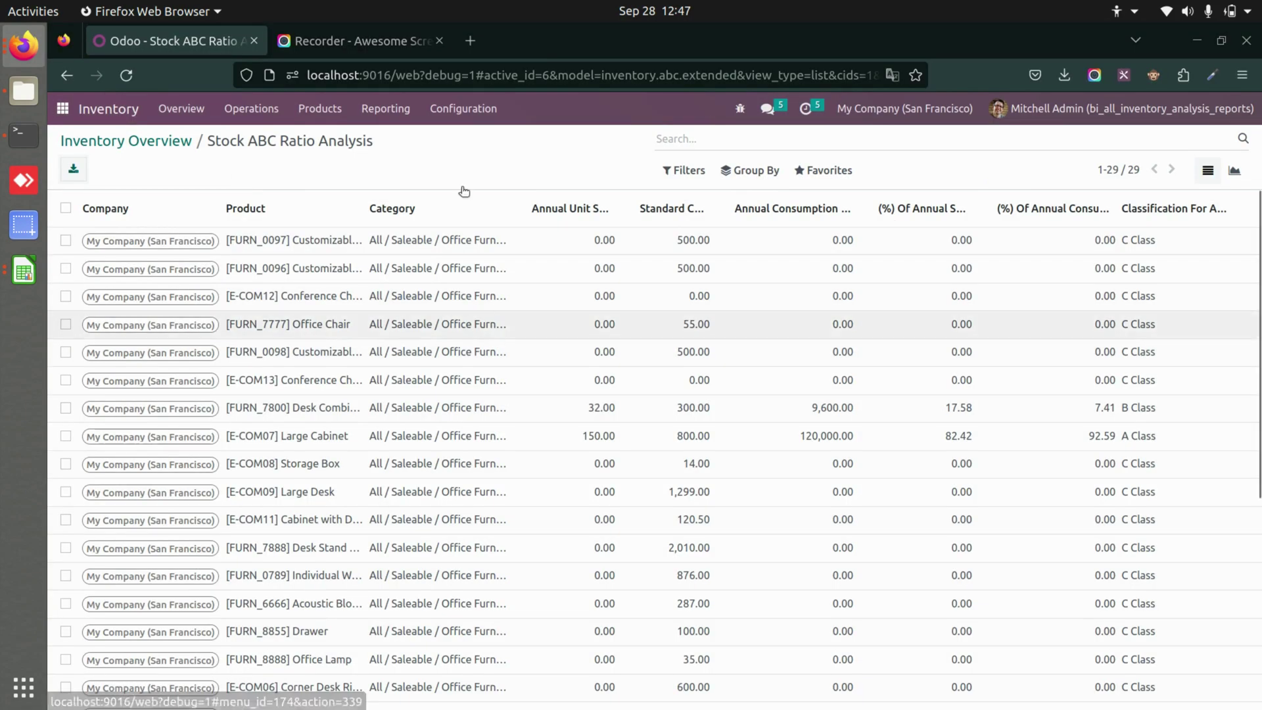
click(385, 109)
click(479, 205)
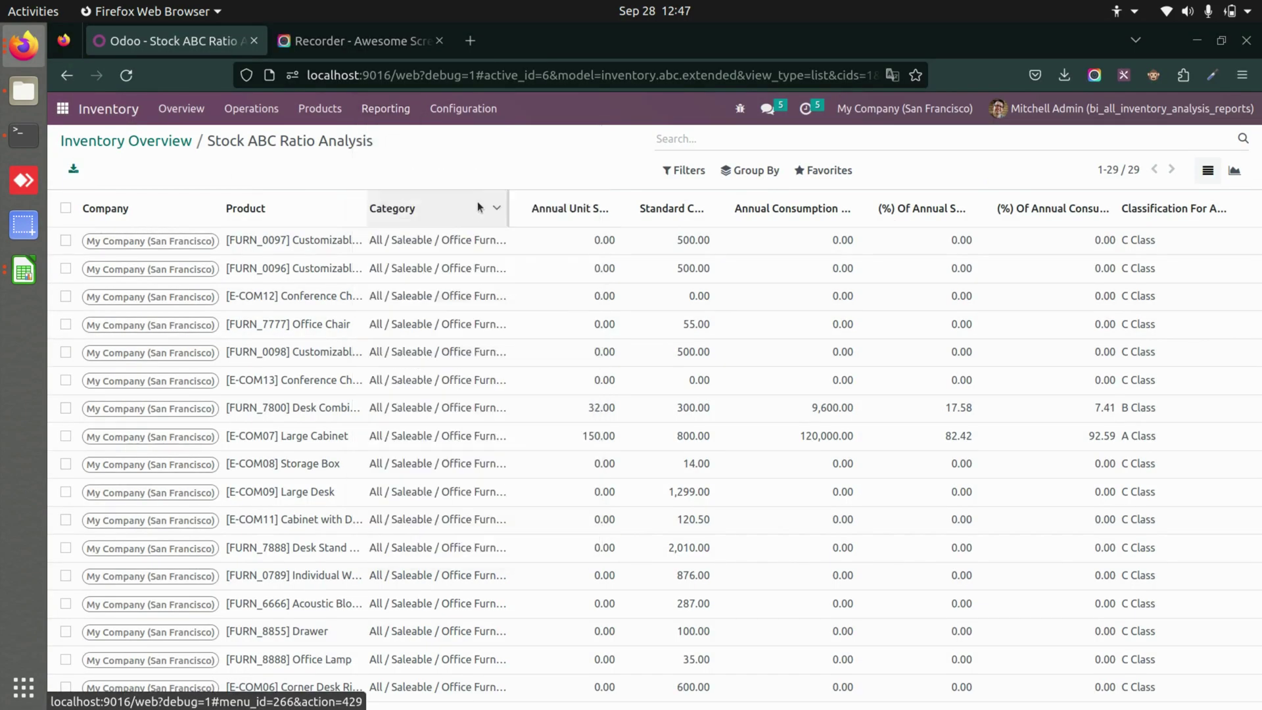
Step: Set the ABC report's period from 01/12/2022 to 09/28/2023
click(383, 231)
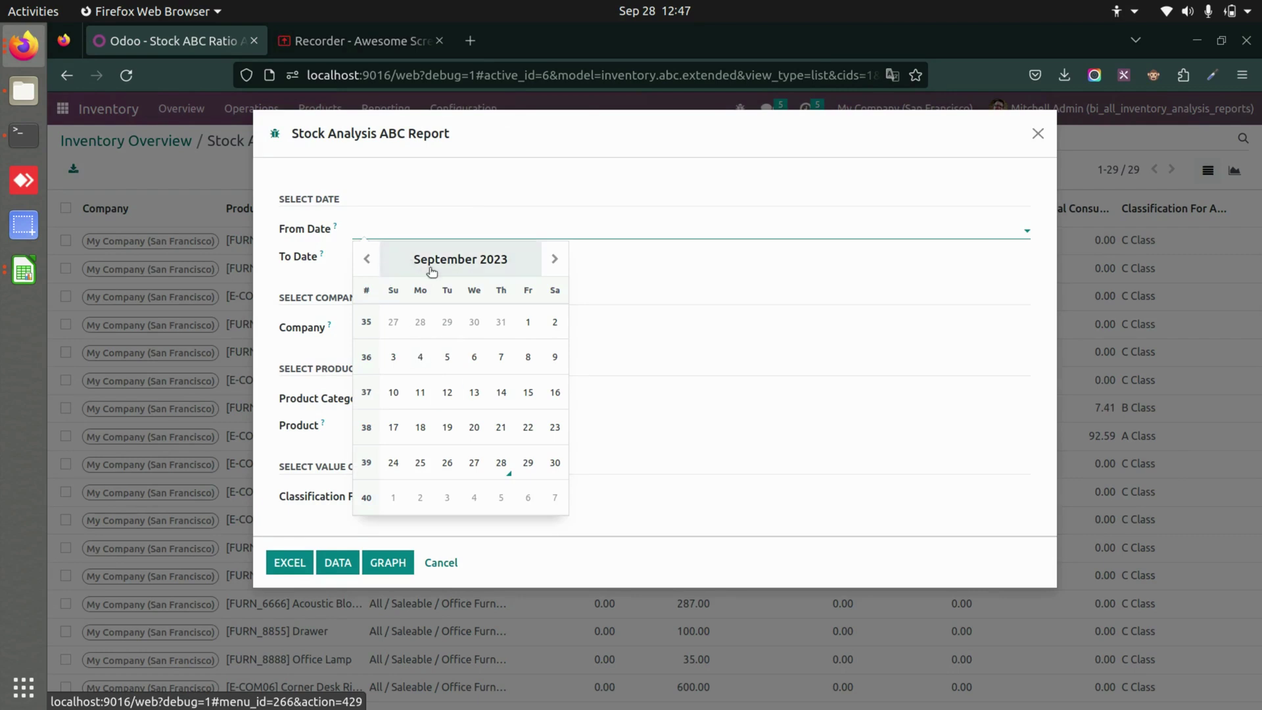
click(460, 258)
click(388, 257)
click(392, 299)
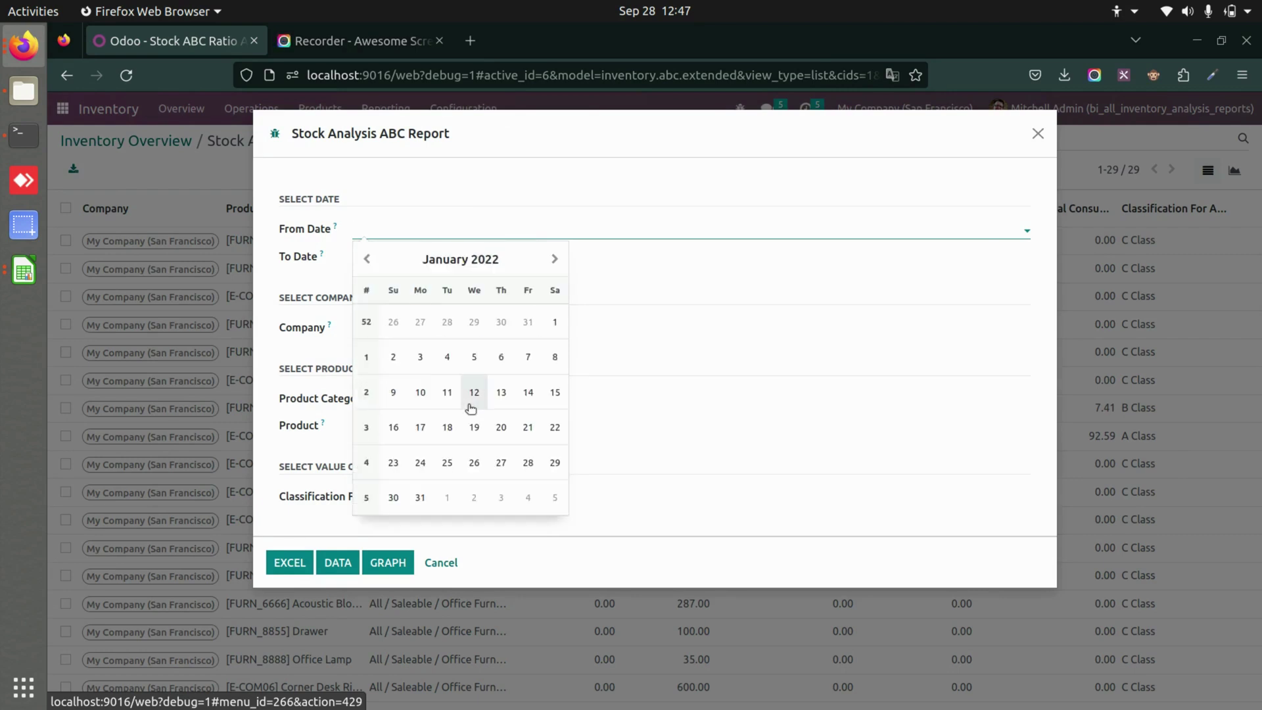
click(474, 392)
click(416, 262)
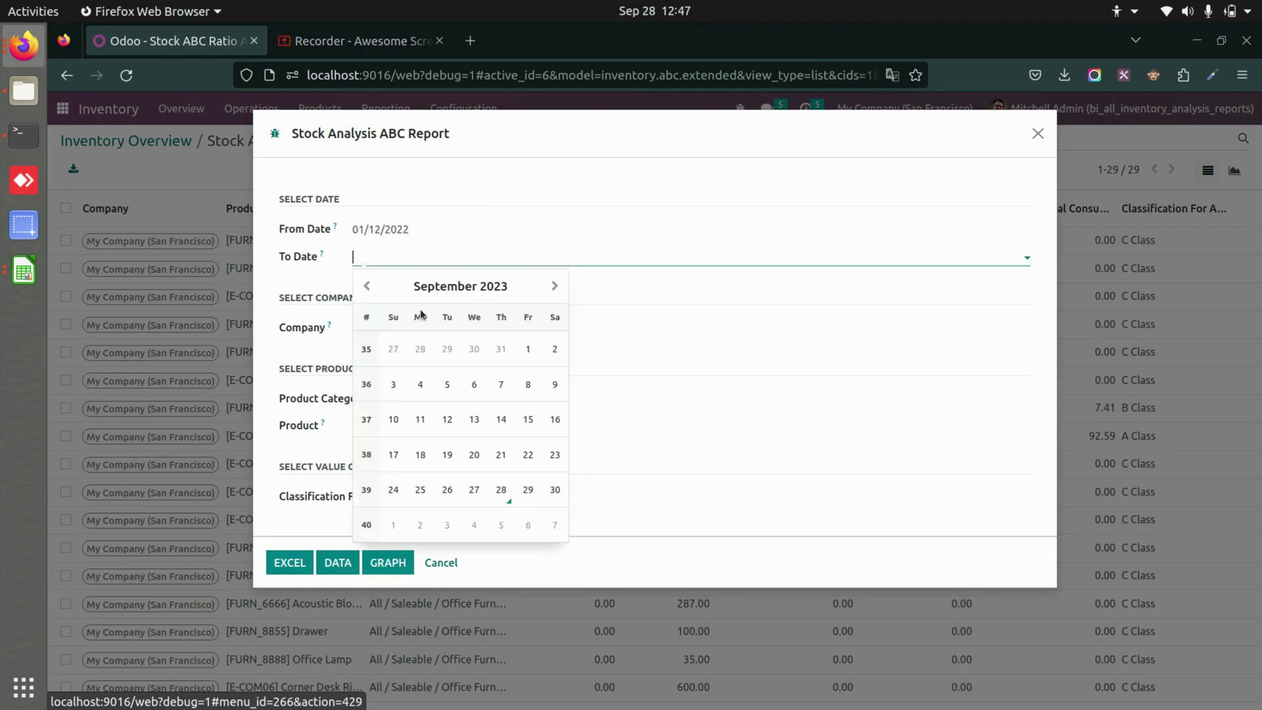
click(512, 492)
Step: Limit the ABC report to My Company (San Francisco) and All / Saleable / Office Furniture, and display it as a graph
click(450, 332)
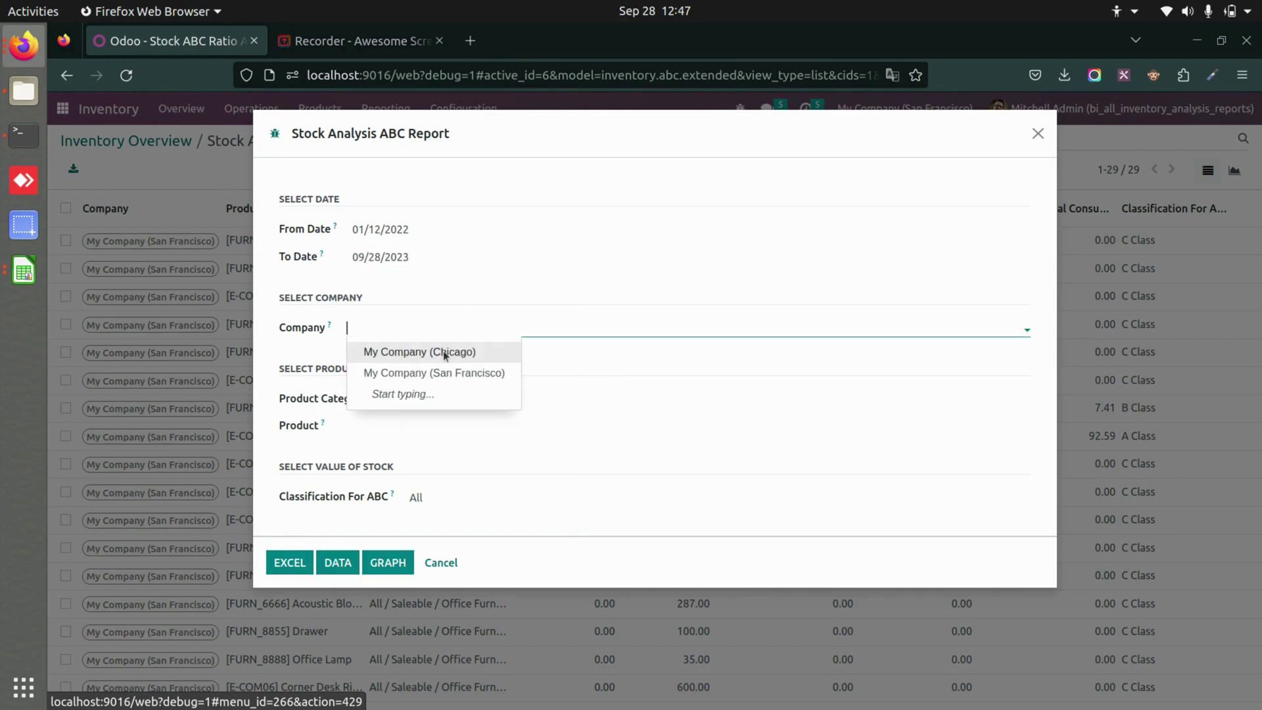
click(479, 383)
click(504, 393)
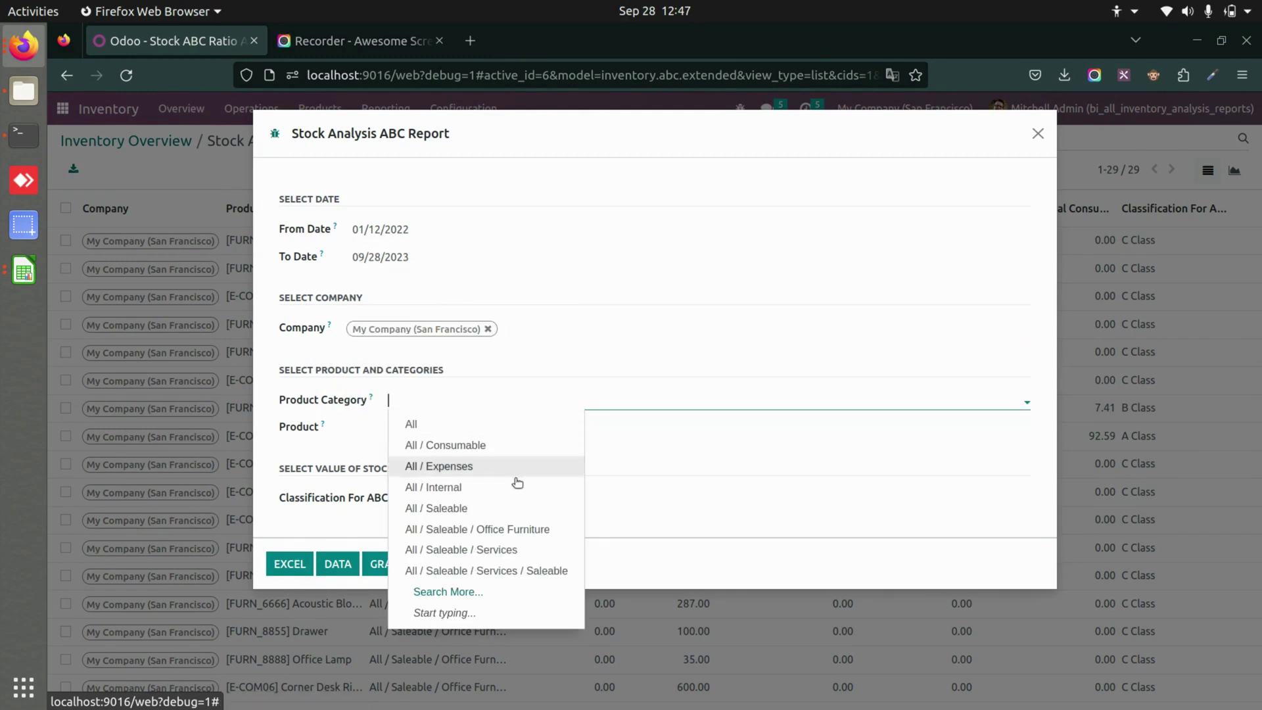
click(535, 527)
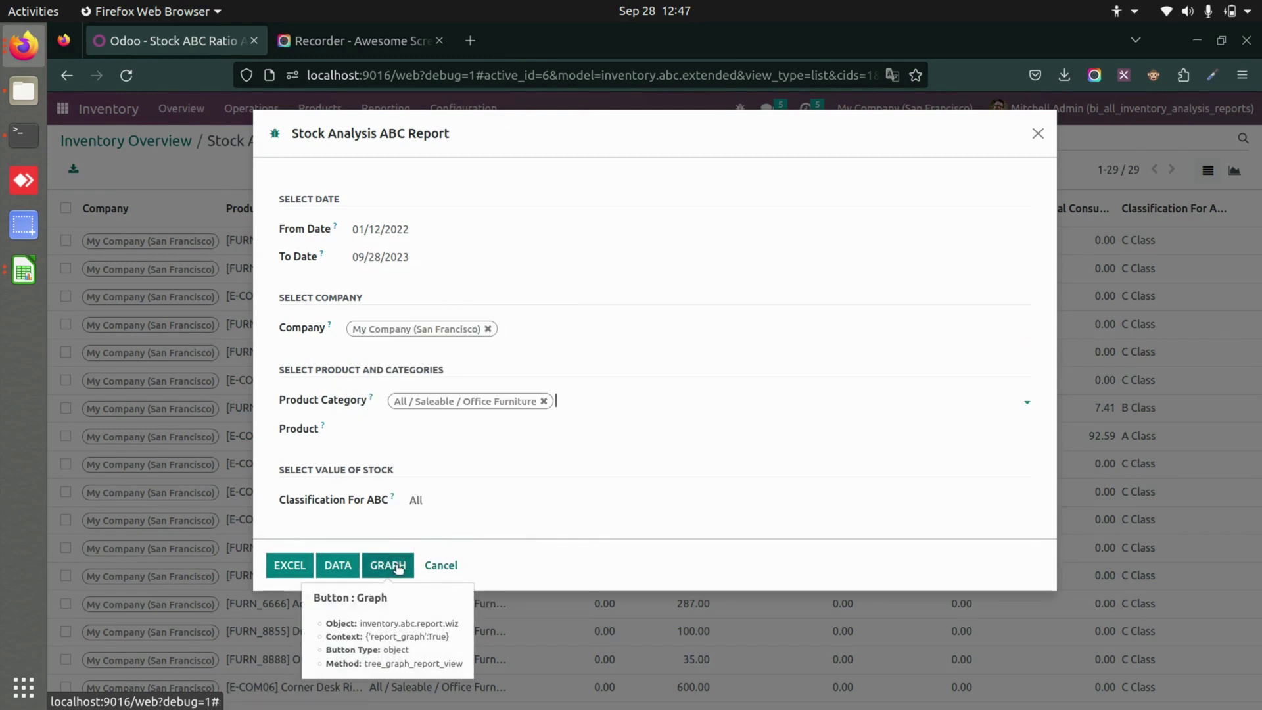
click(393, 565)
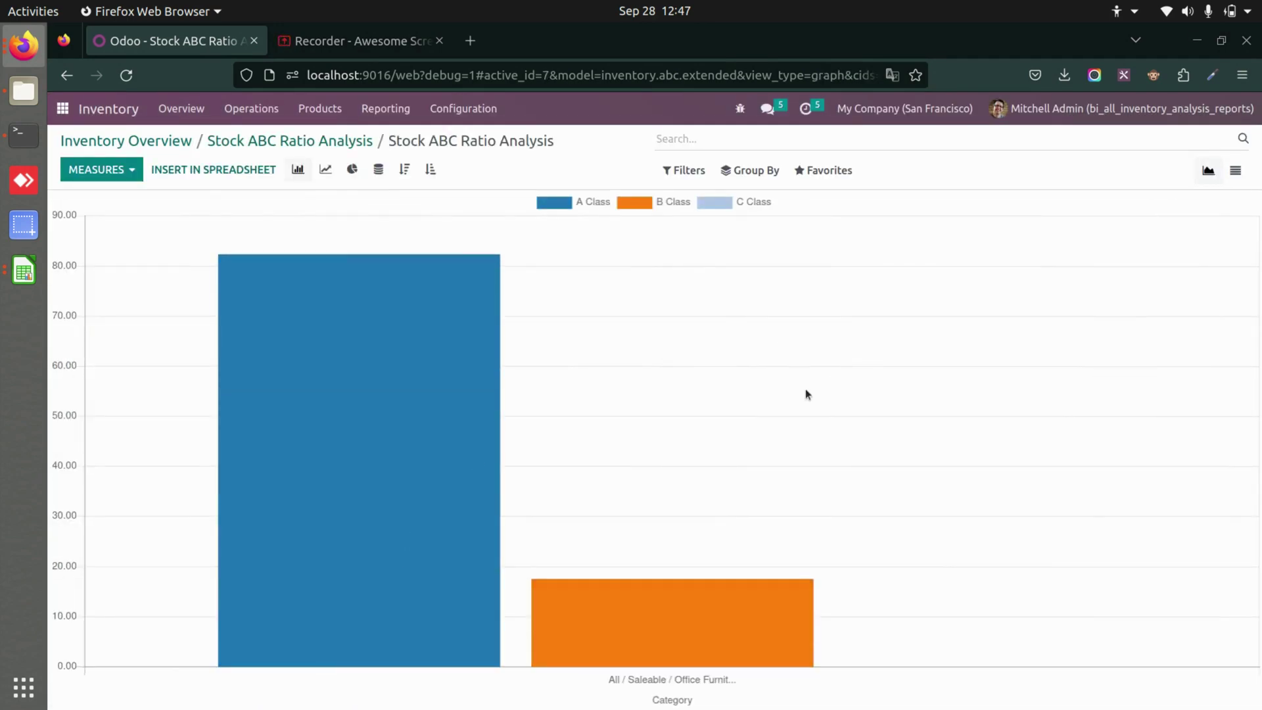
mouse_move(422, 447)
Step: Open the Stock Age Breakdown Report and set its company to My Company (San Francisco) and category to All / Saleable / Office Furniture
click(367, 115)
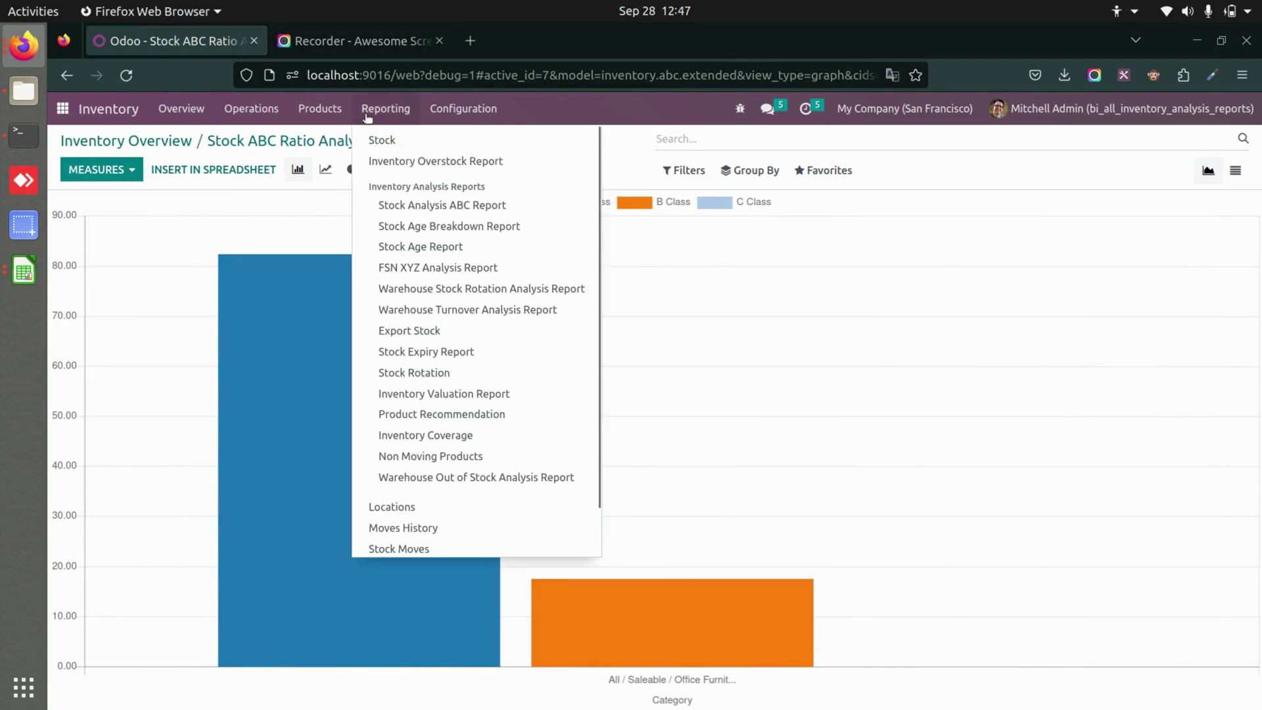
click(460, 226)
click(460, 230)
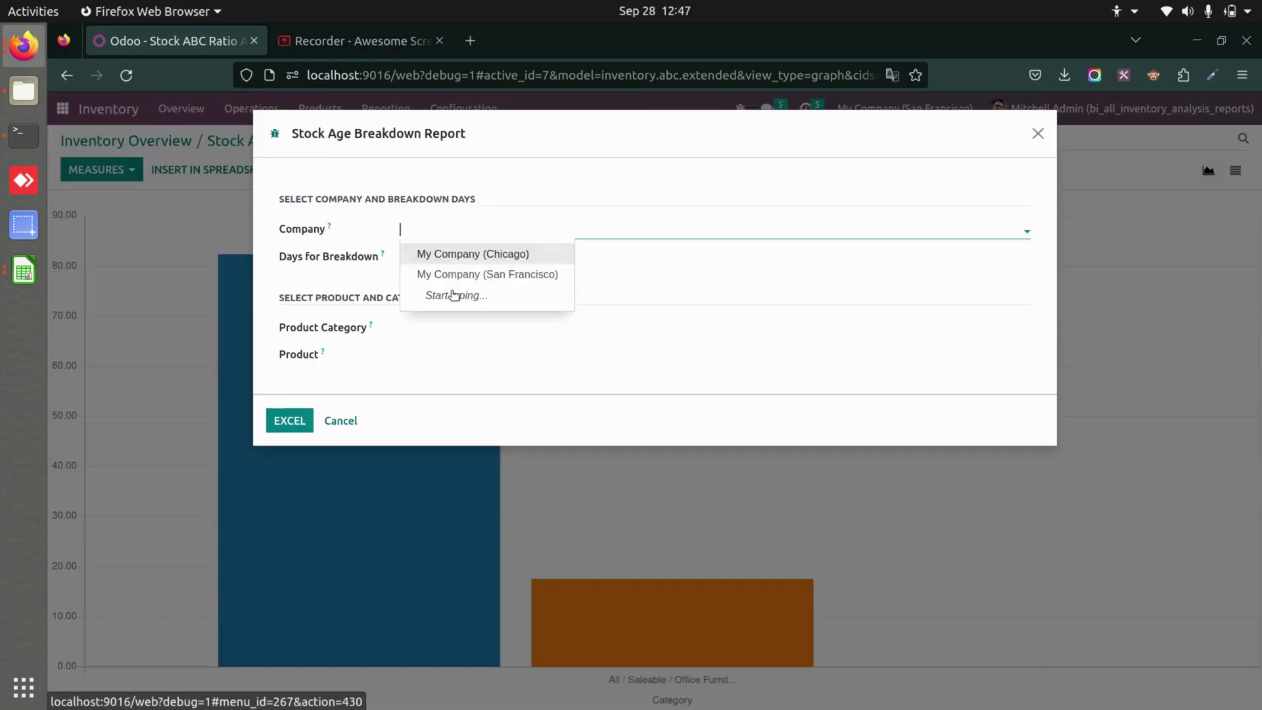
click(553, 279)
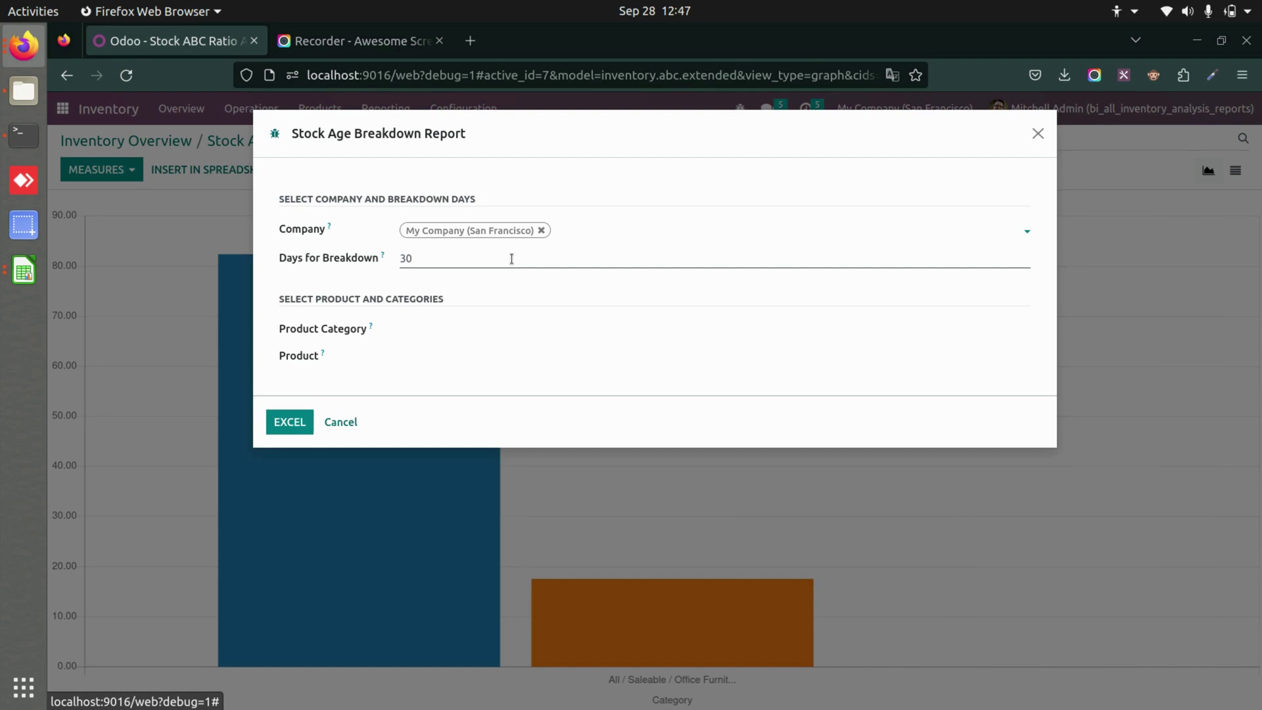
click(448, 329)
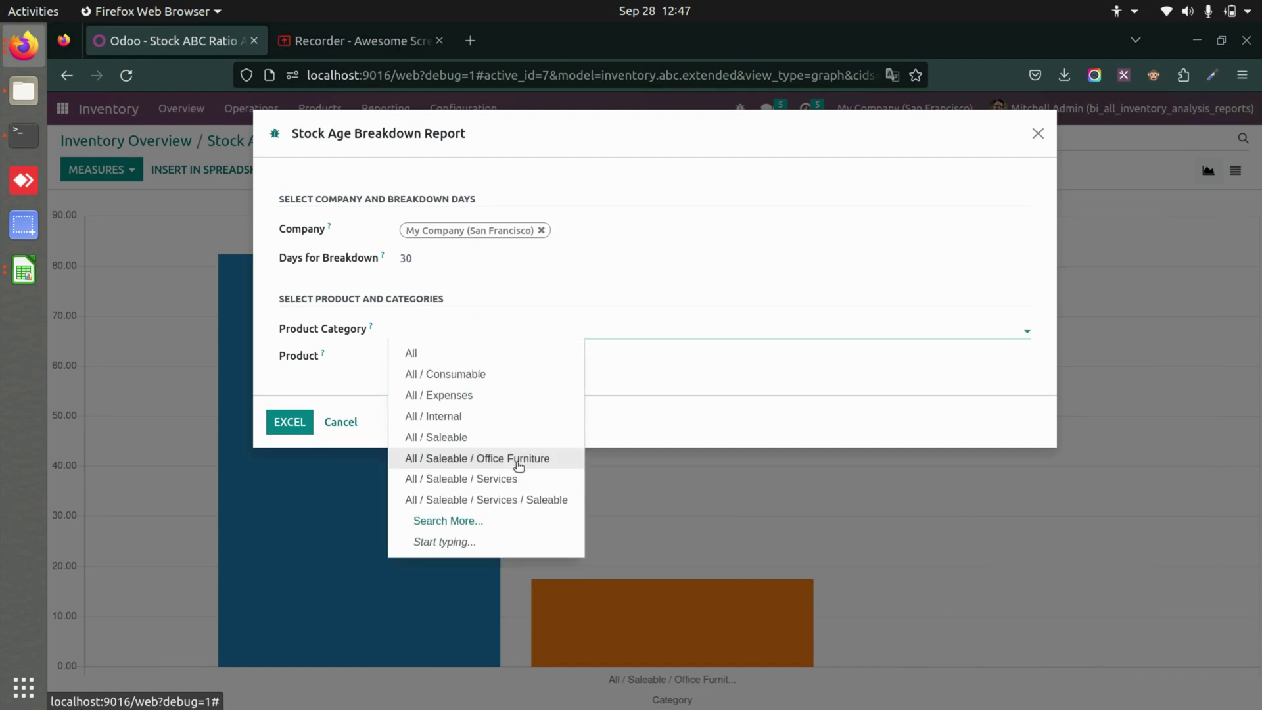
click(545, 458)
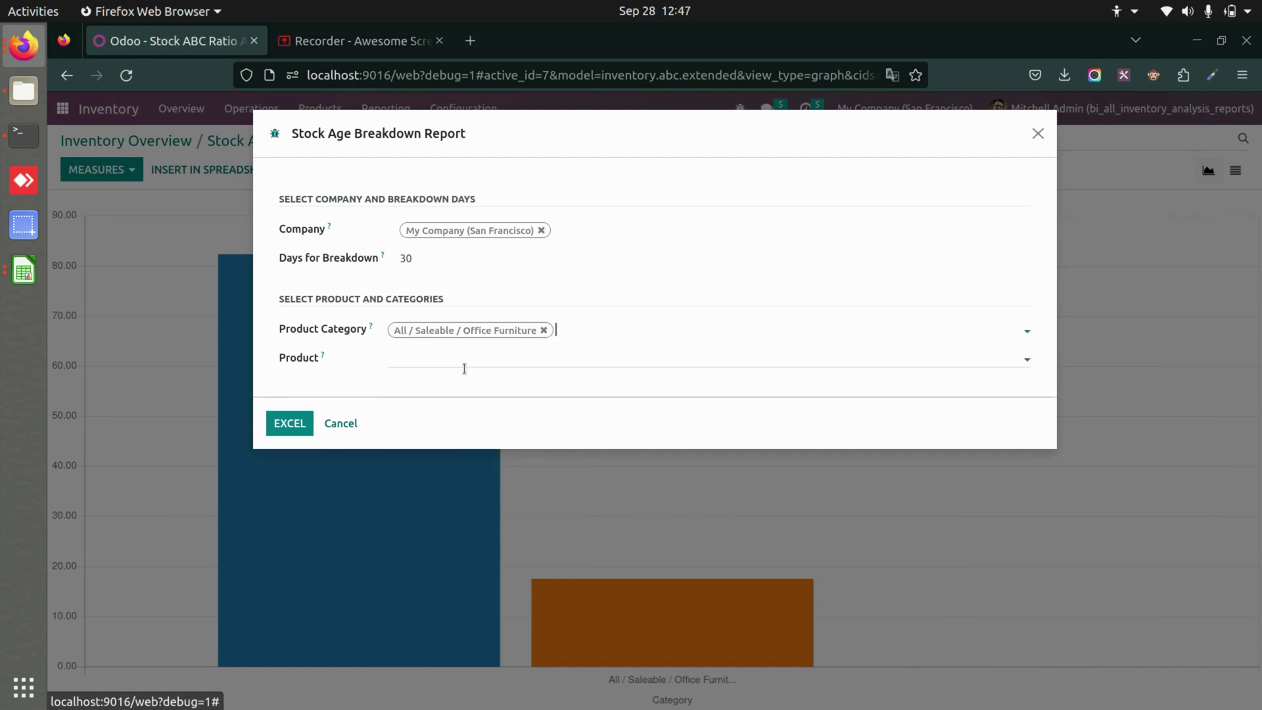
Step: Generate the Stock Age Breakdown Report as an Excel file and open the download to review its age-range stock and value columns
click(290, 424)
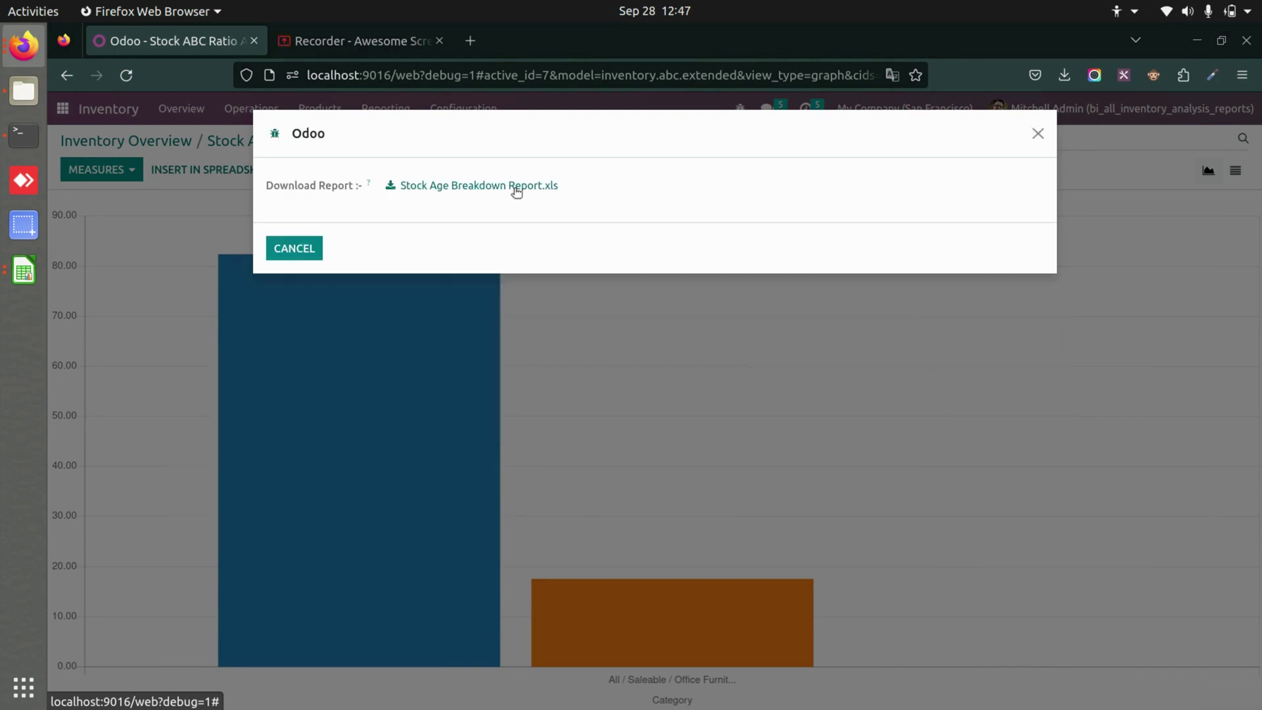
click(516, 191)
click(893, 103)
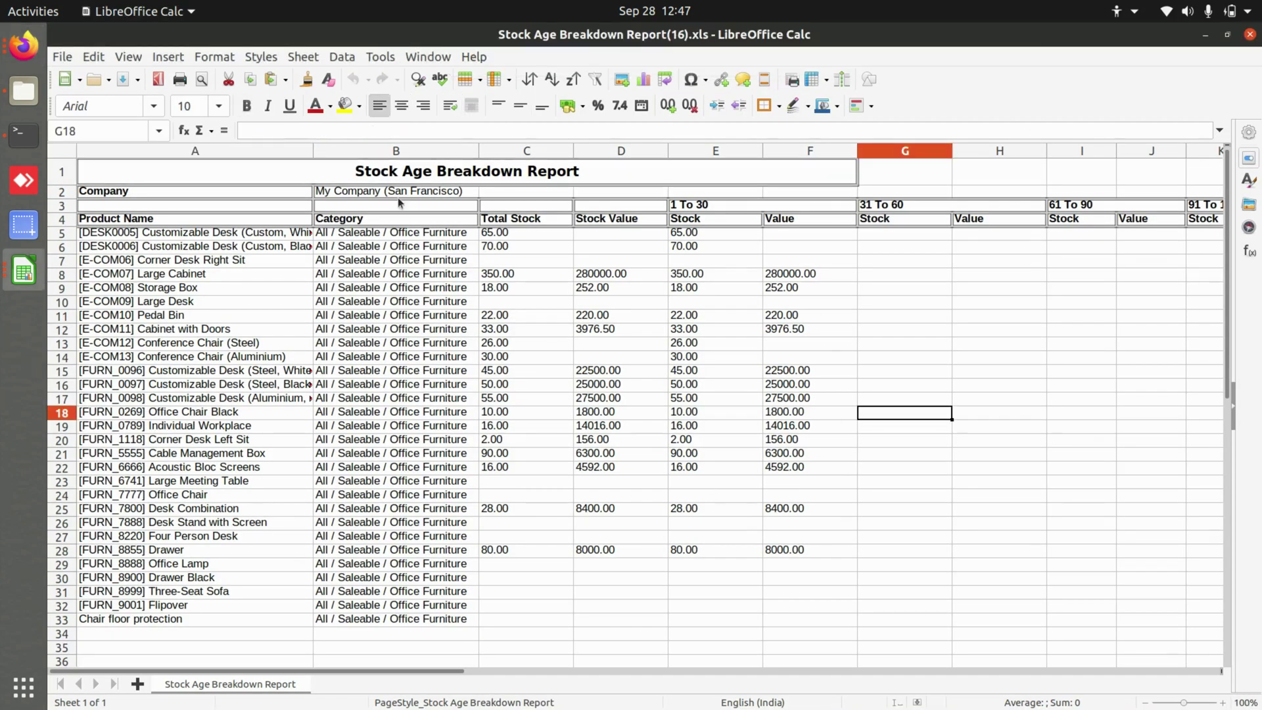
click(702, 205)
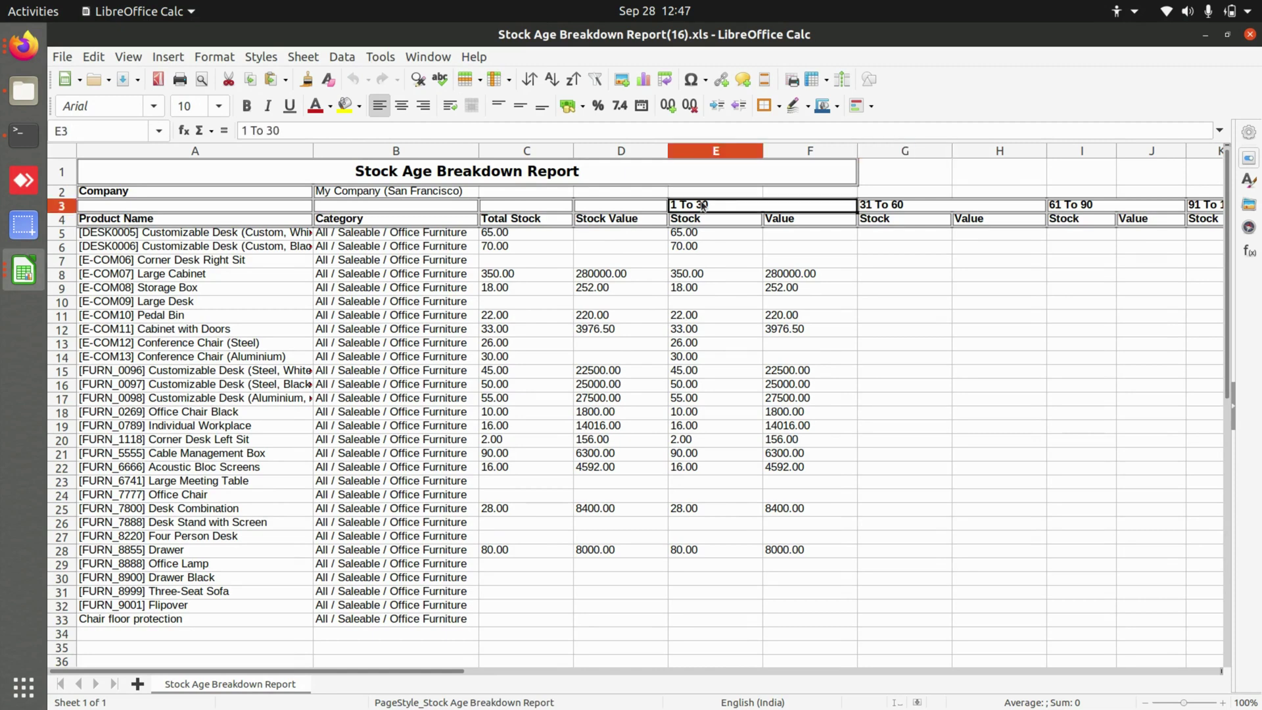
click(843, 286)
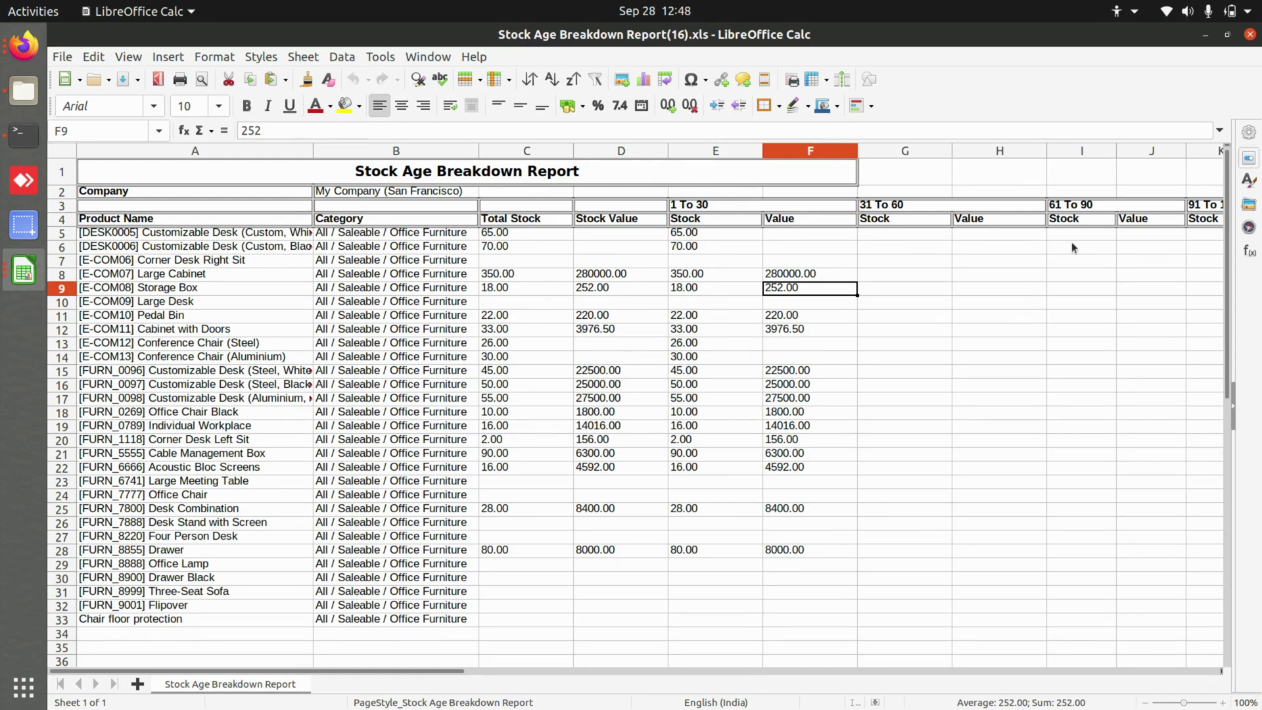
Step: Return to Odoo in Firefox, close the breakdown report's download dialog and open the Stock Age Report
click(34, 52)
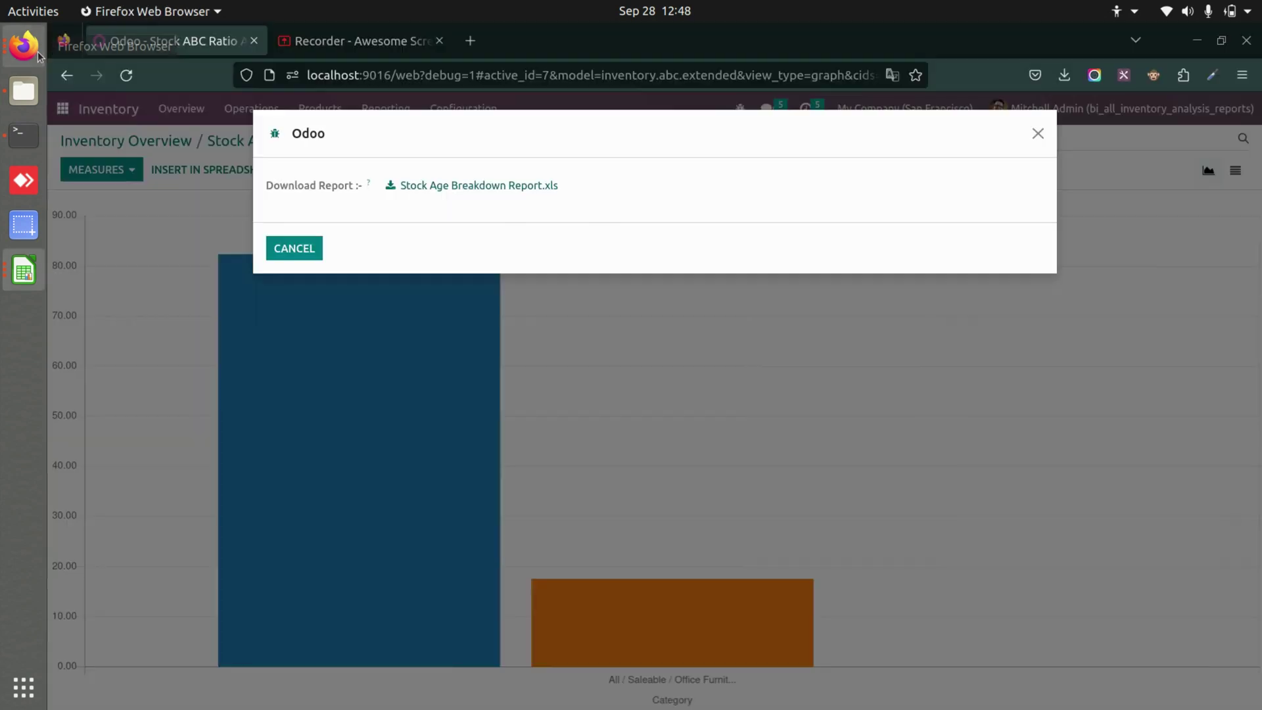
click(294, 244)
click(389, 109)
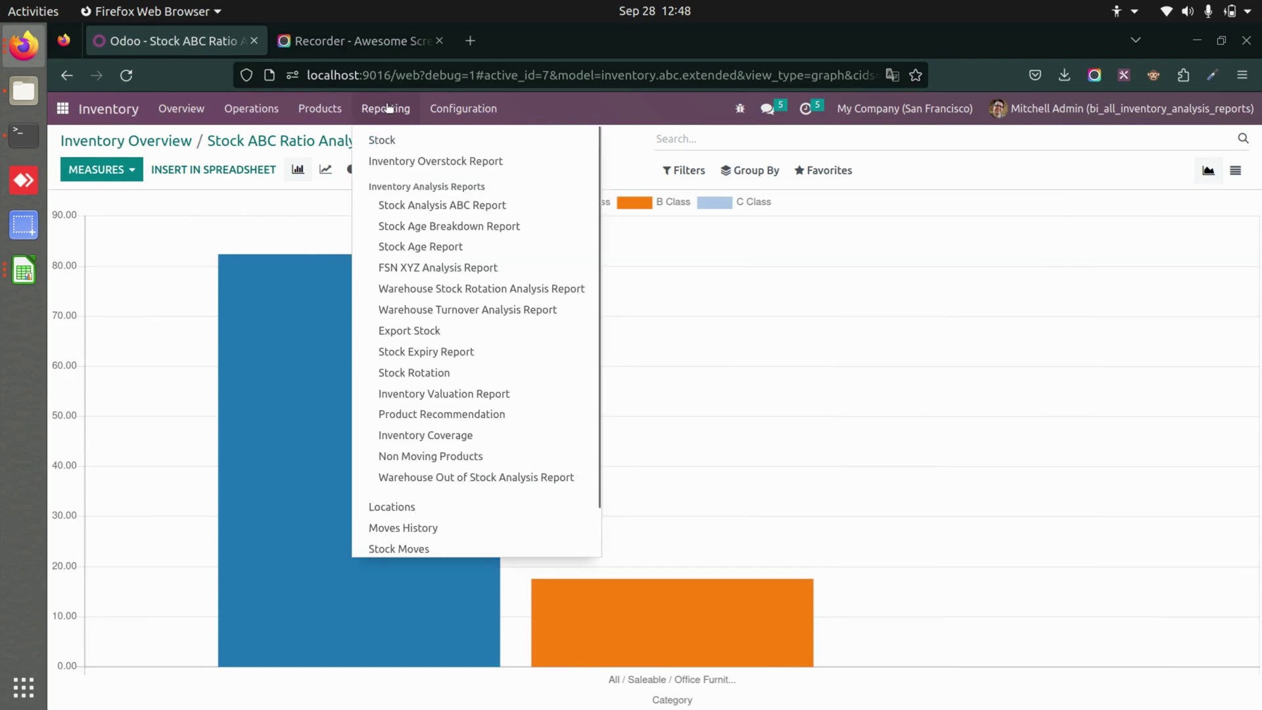
click(472, 246)
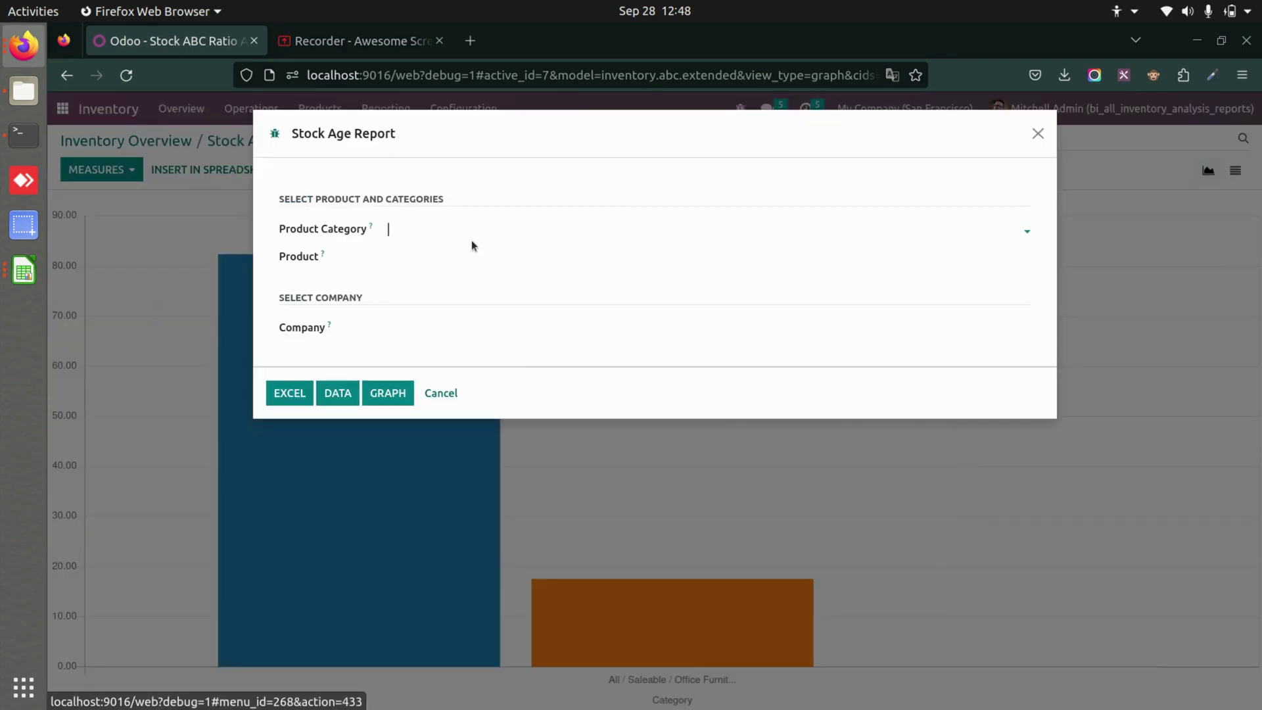
Step: Set the Stock Age Report's product category to All / Saleable / Office Furniture and its company to My Company (San Francisco)
click(471, 239)
click(516, 368)
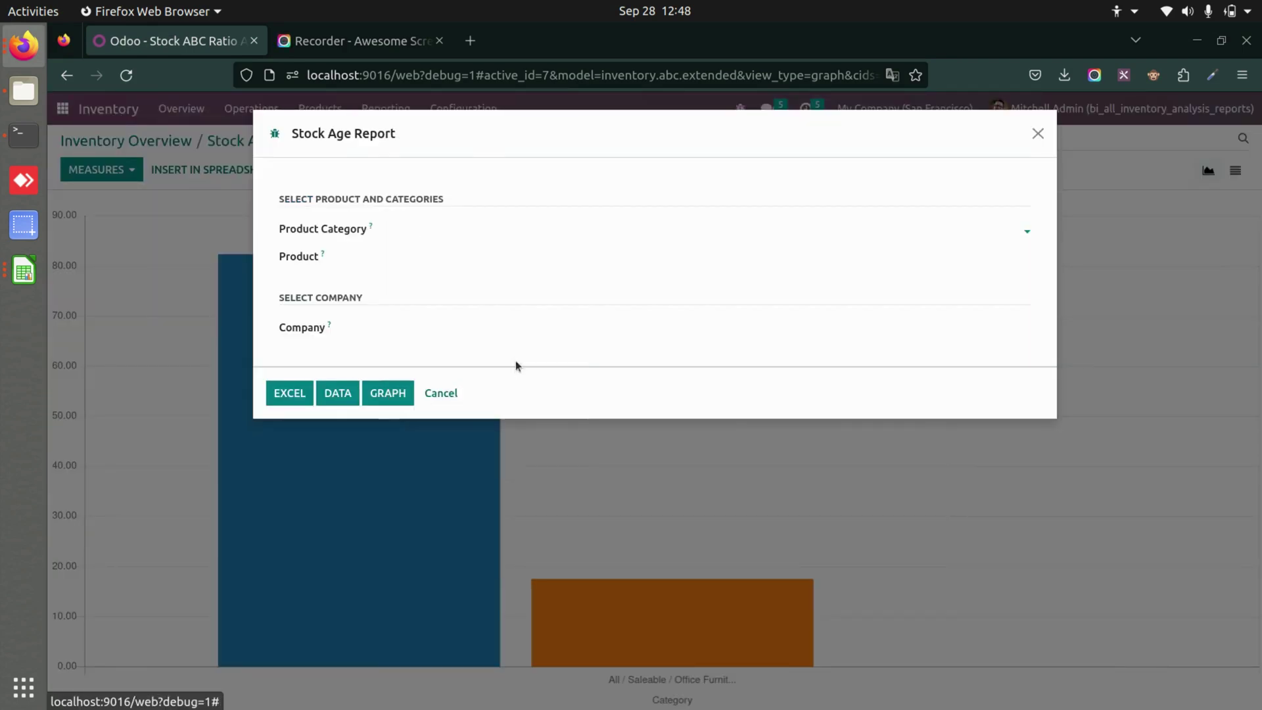
click(442, 336)
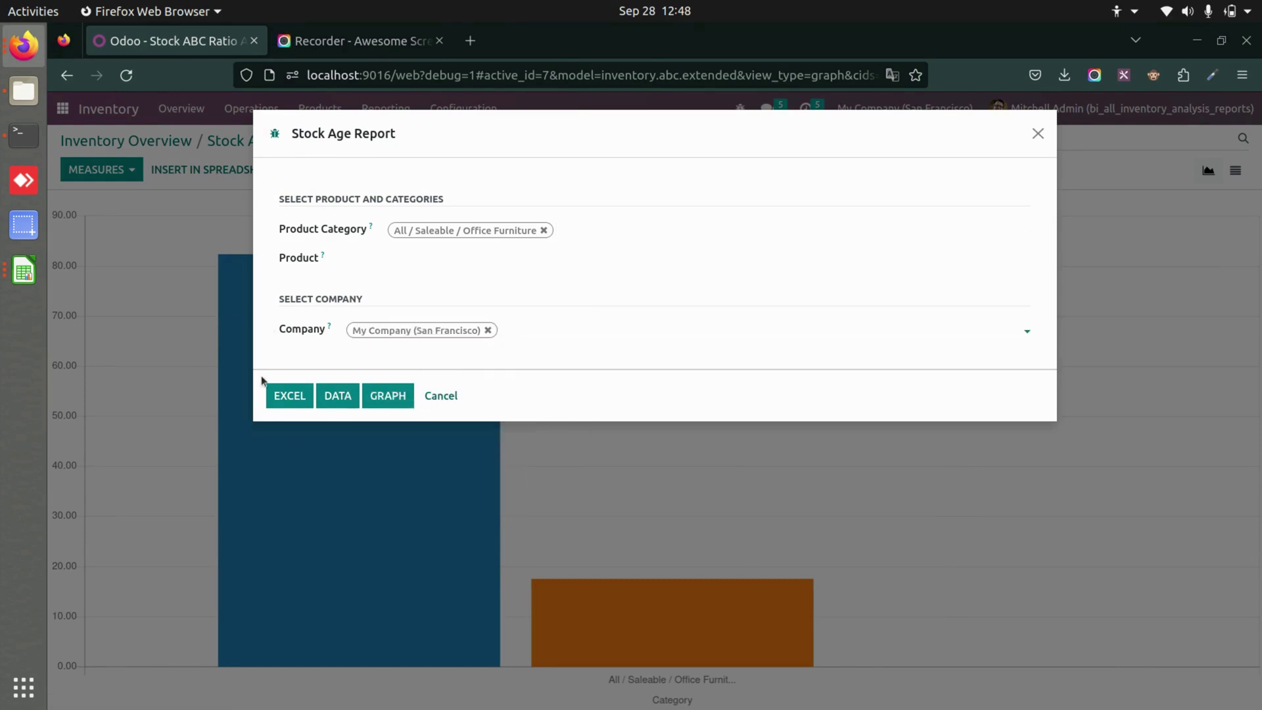
Step: Generate the Stock Age Report as an Excel file and open the download to review its current stock, value and oldest stock columns
click(286, 394)
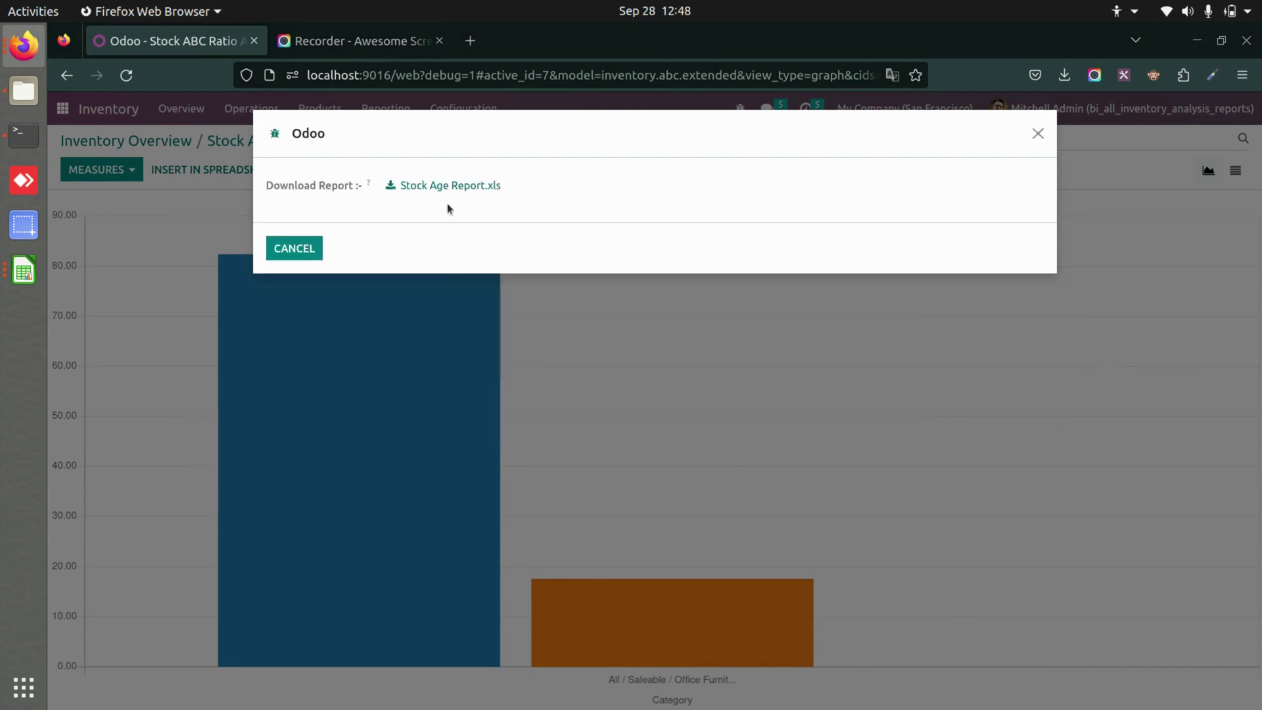
click(444, 188)
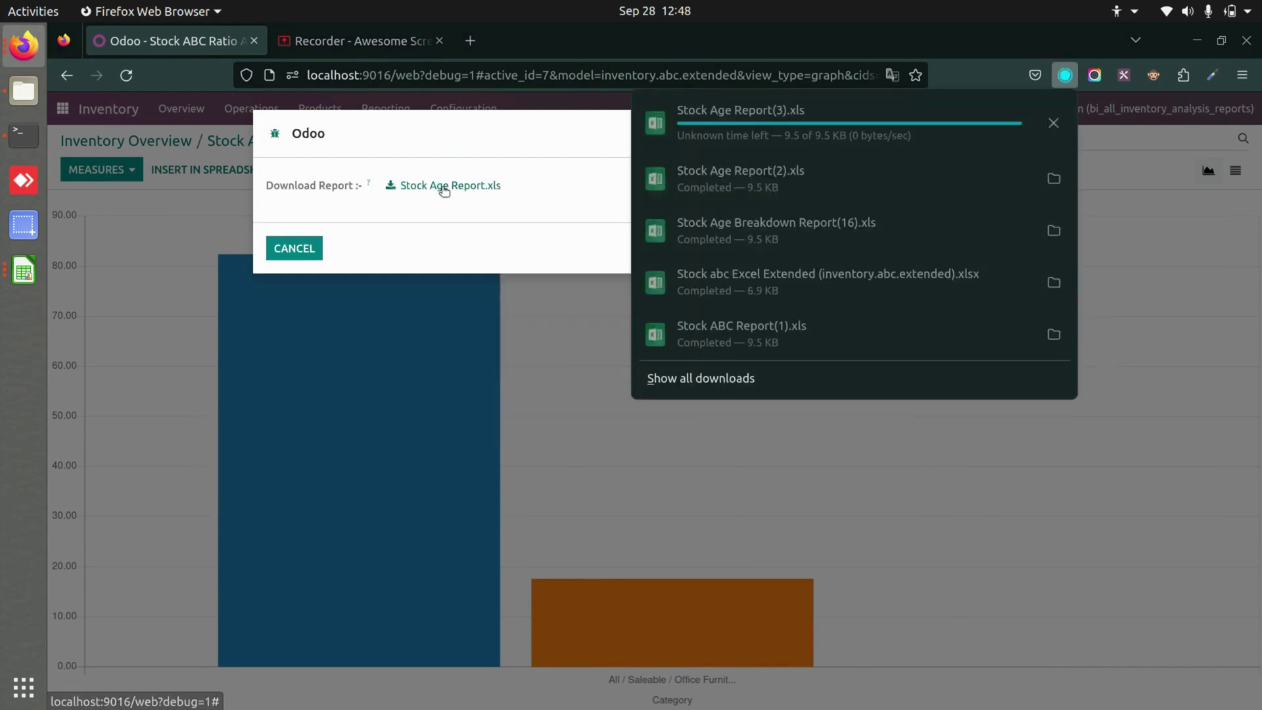
click(781, 112)
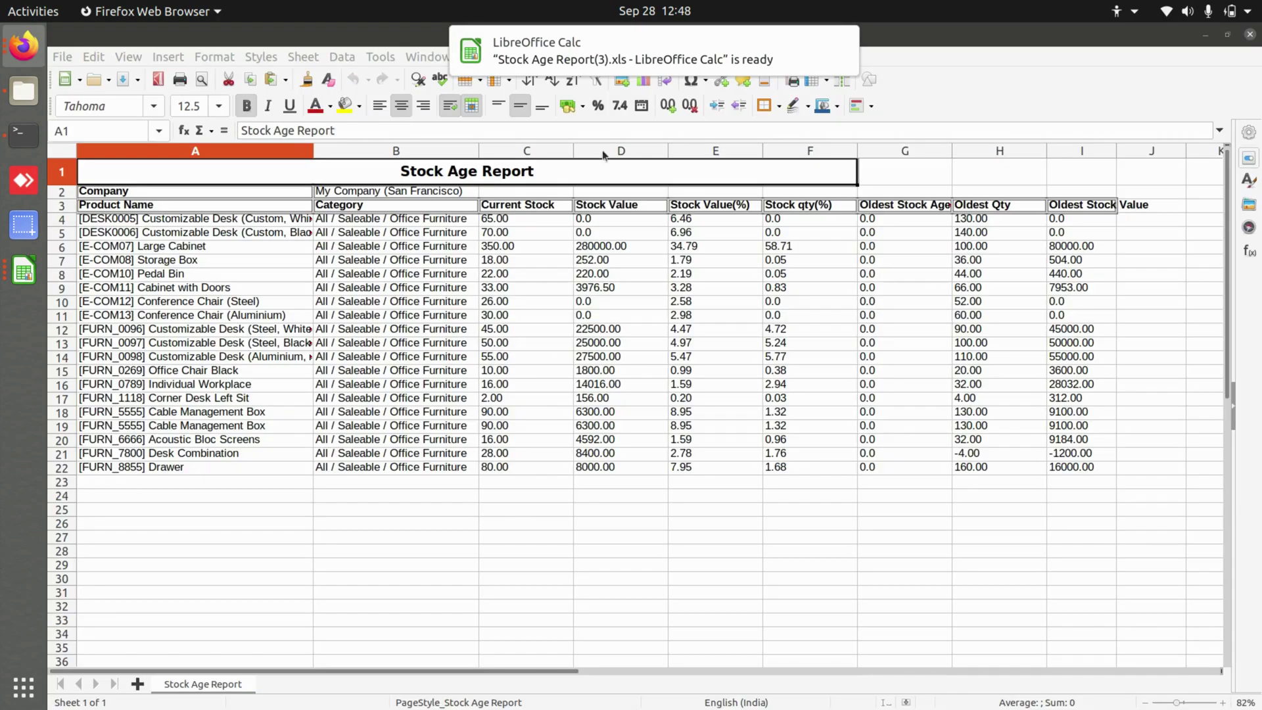
click(546, 498)
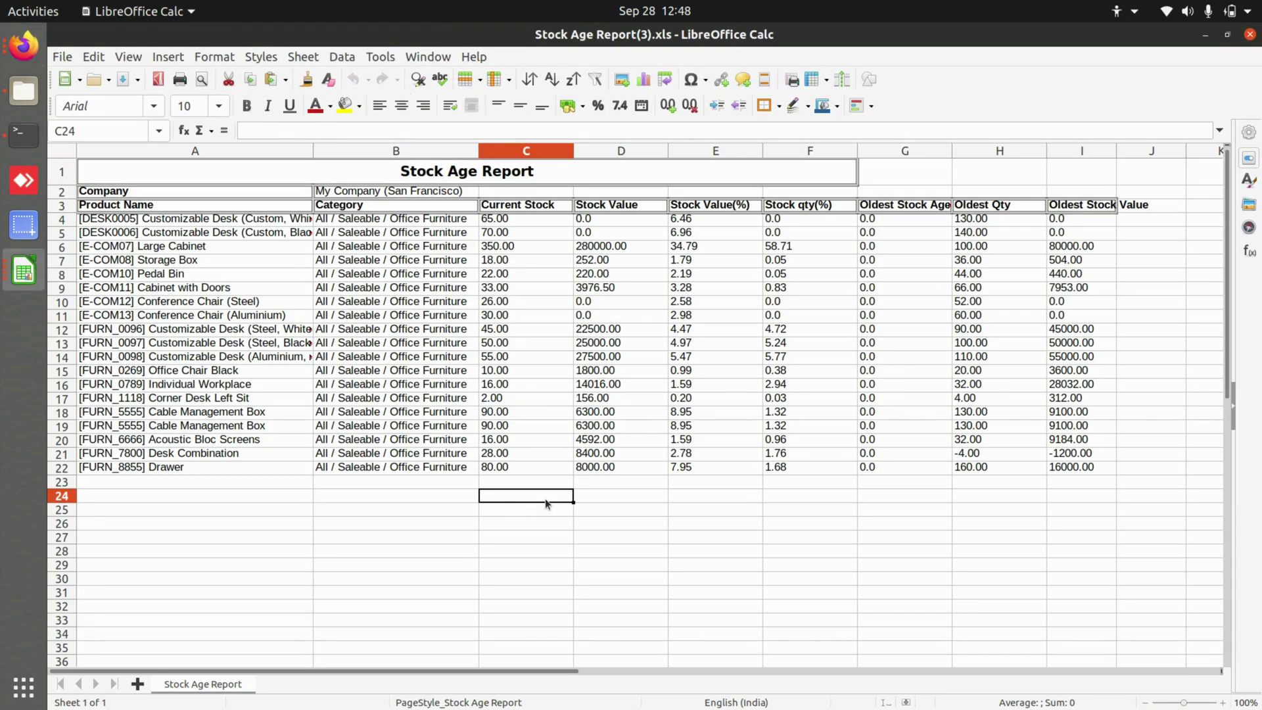
click(532, 221)
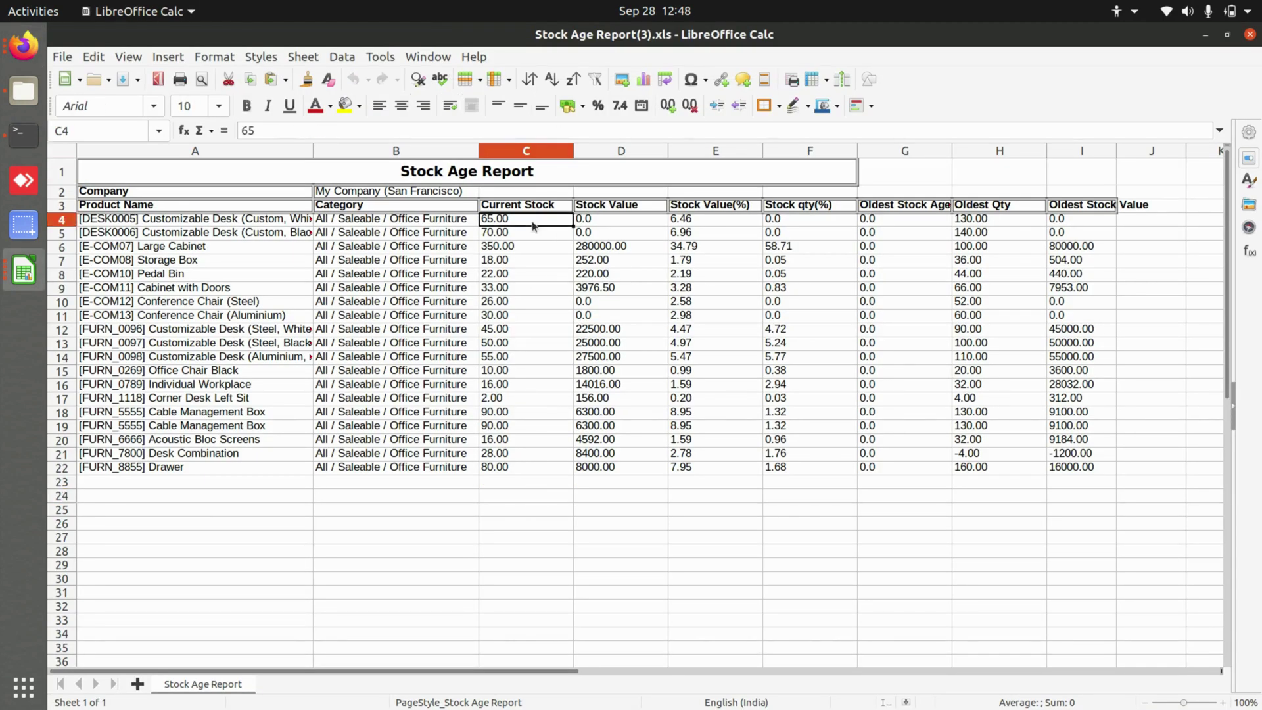
click(624, 247)
click(742, 252)
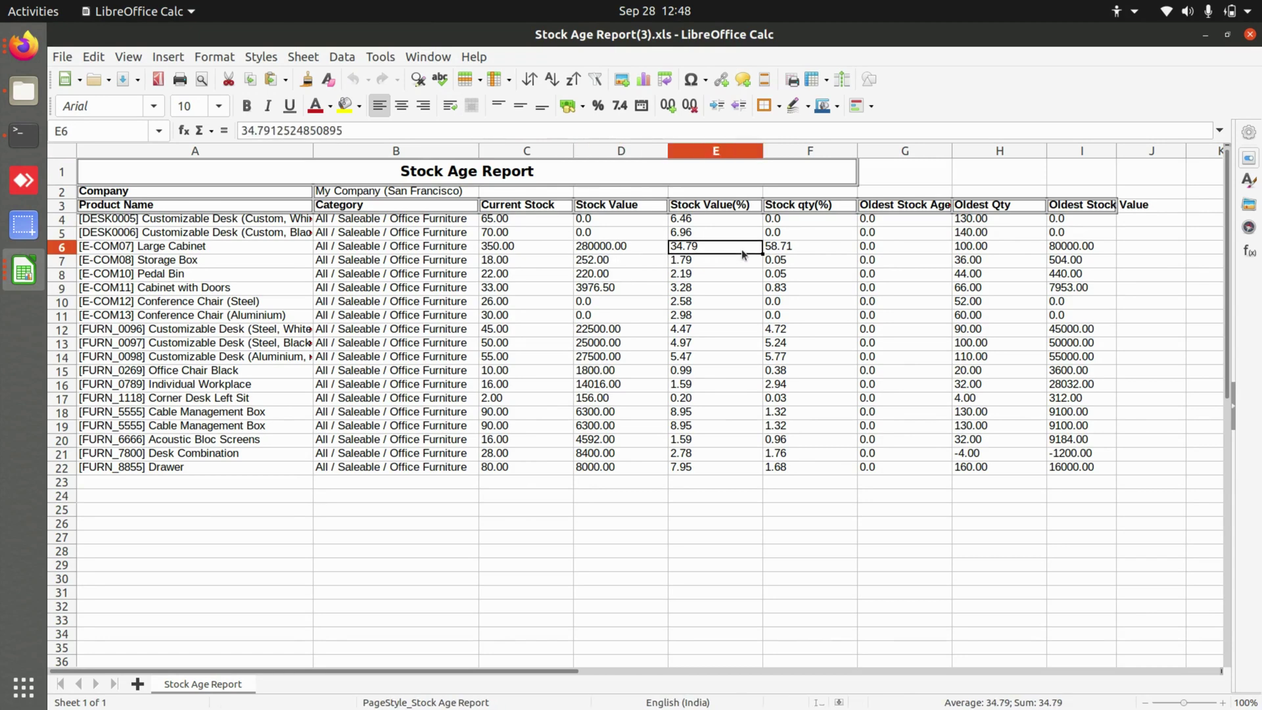
click(1089, 247)
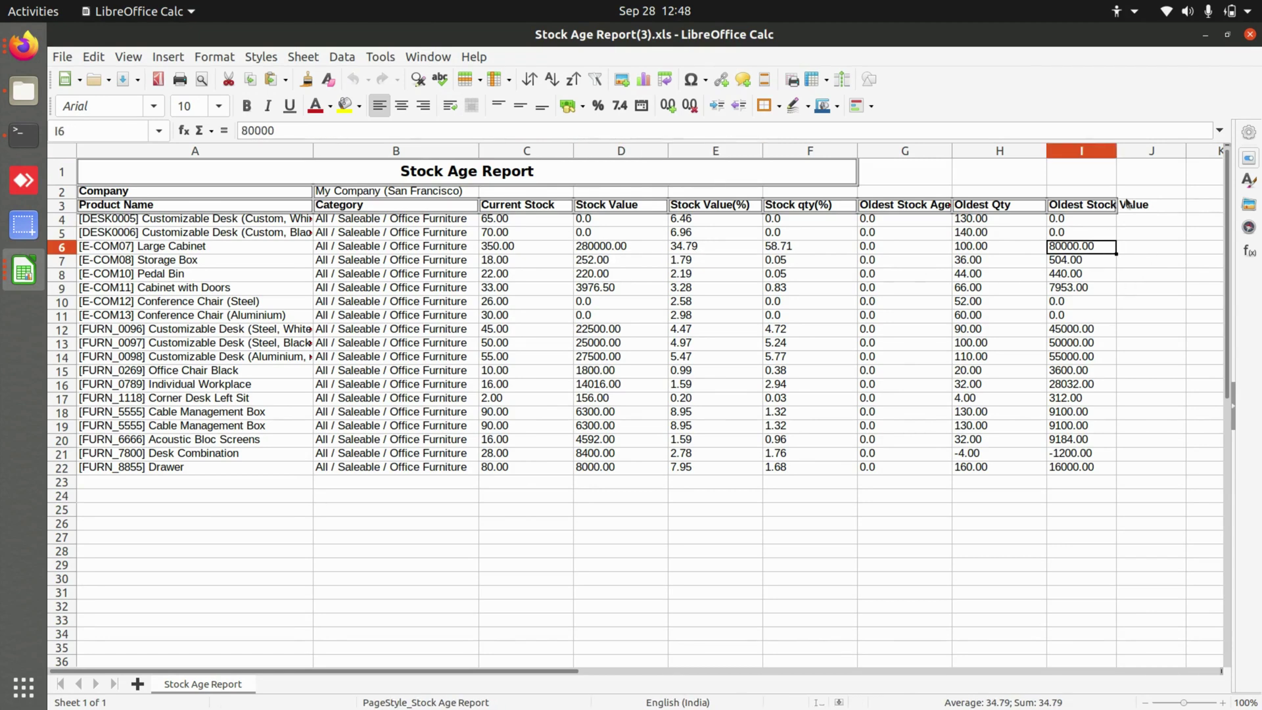
click(366, 501)
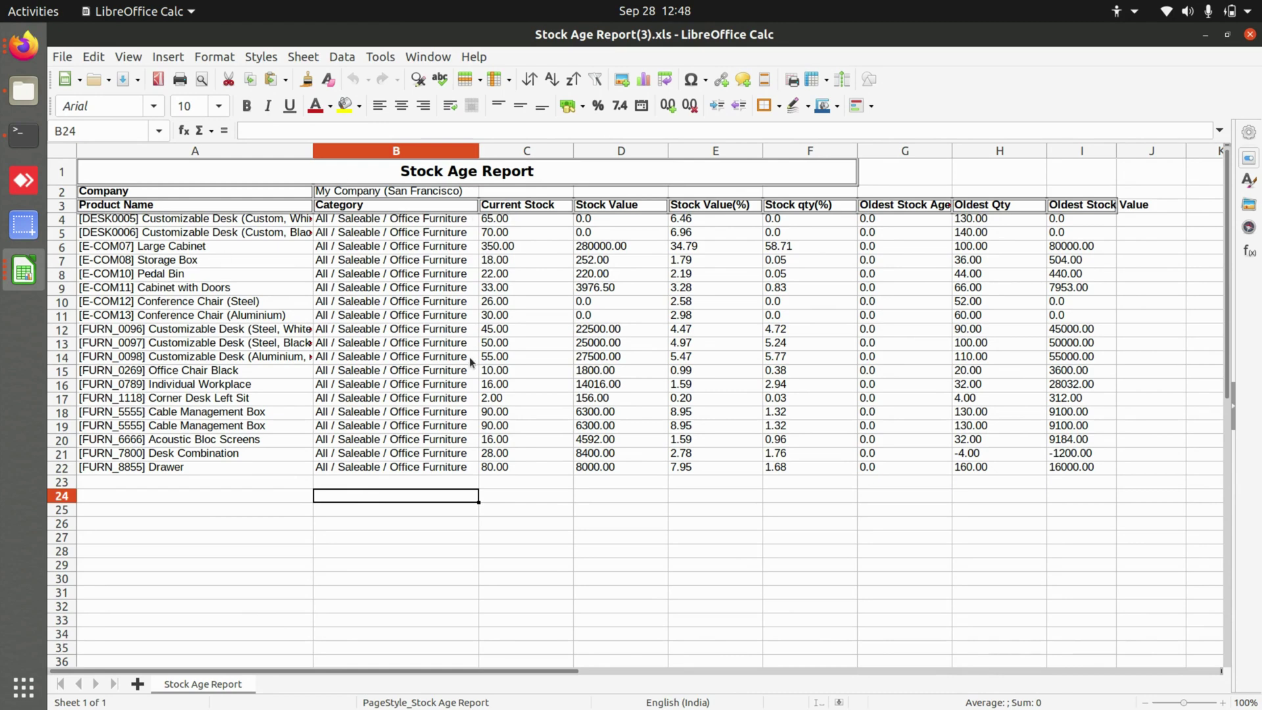
Step: Return to Odoo in Firefox, close the Stock Age Report's download dialog and open the FSN XYZ Analysis Report
click(24, 45)
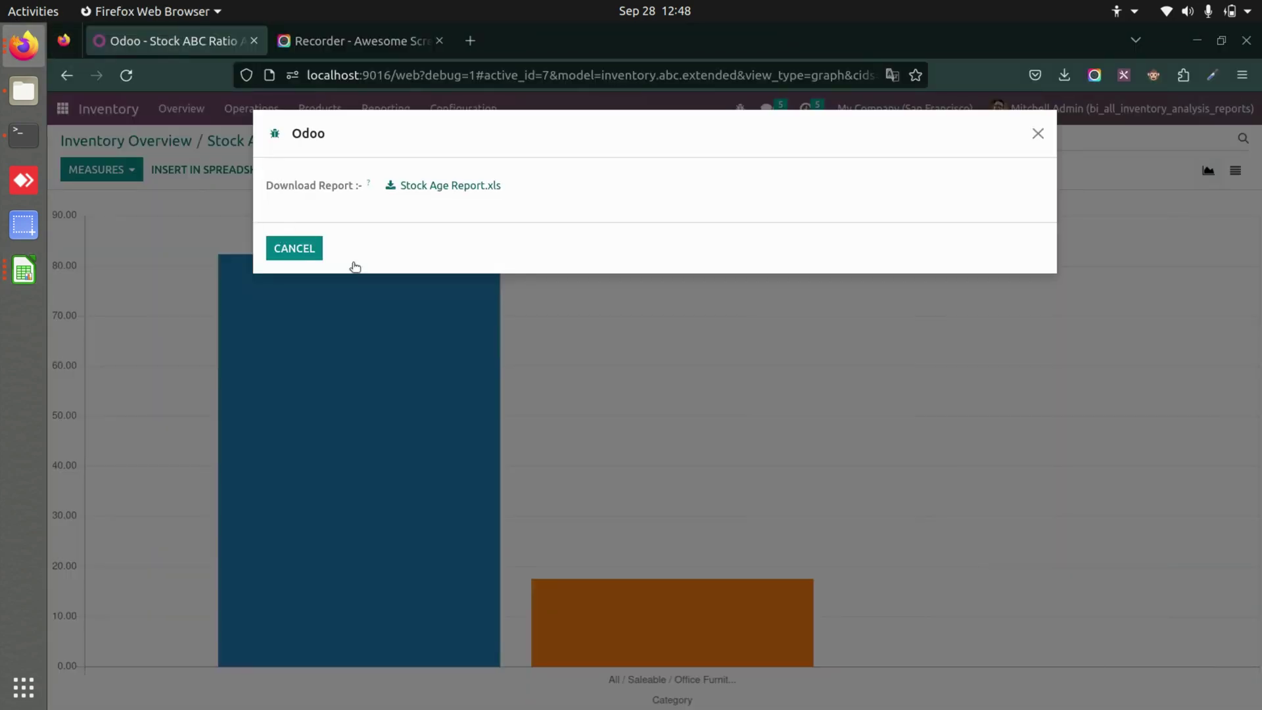
click(1037, 133)
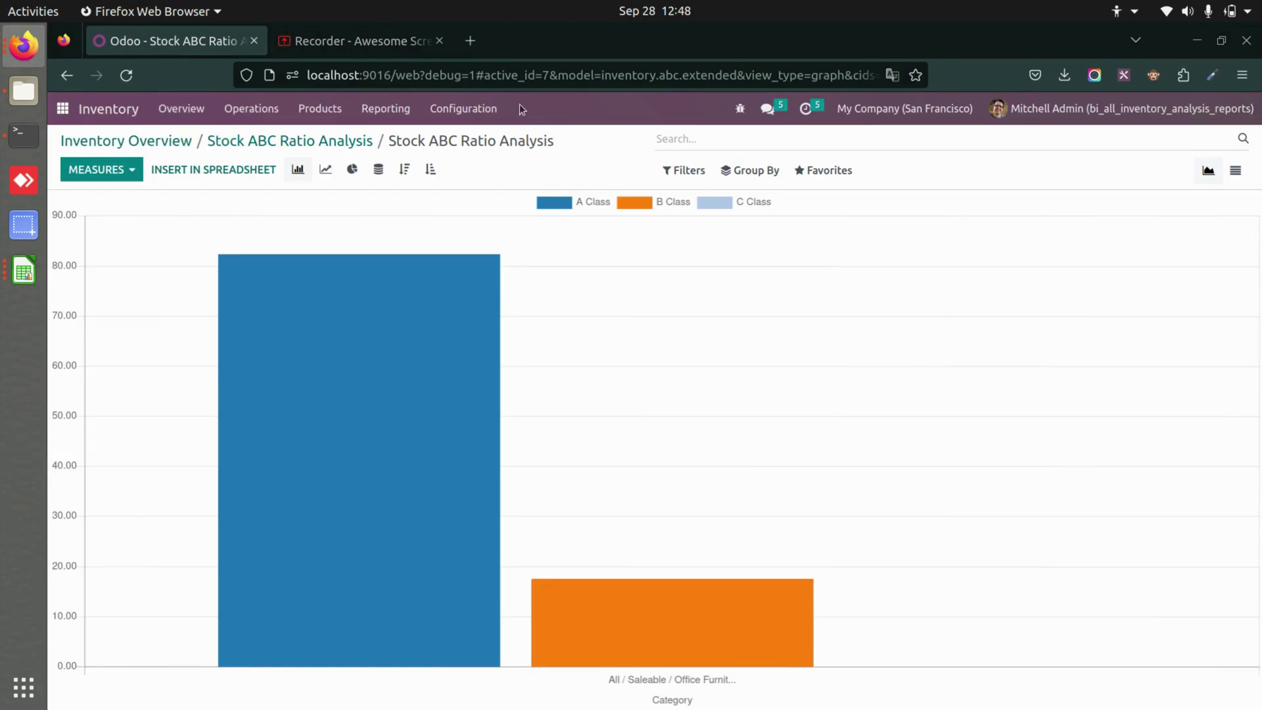
click(407, 113)
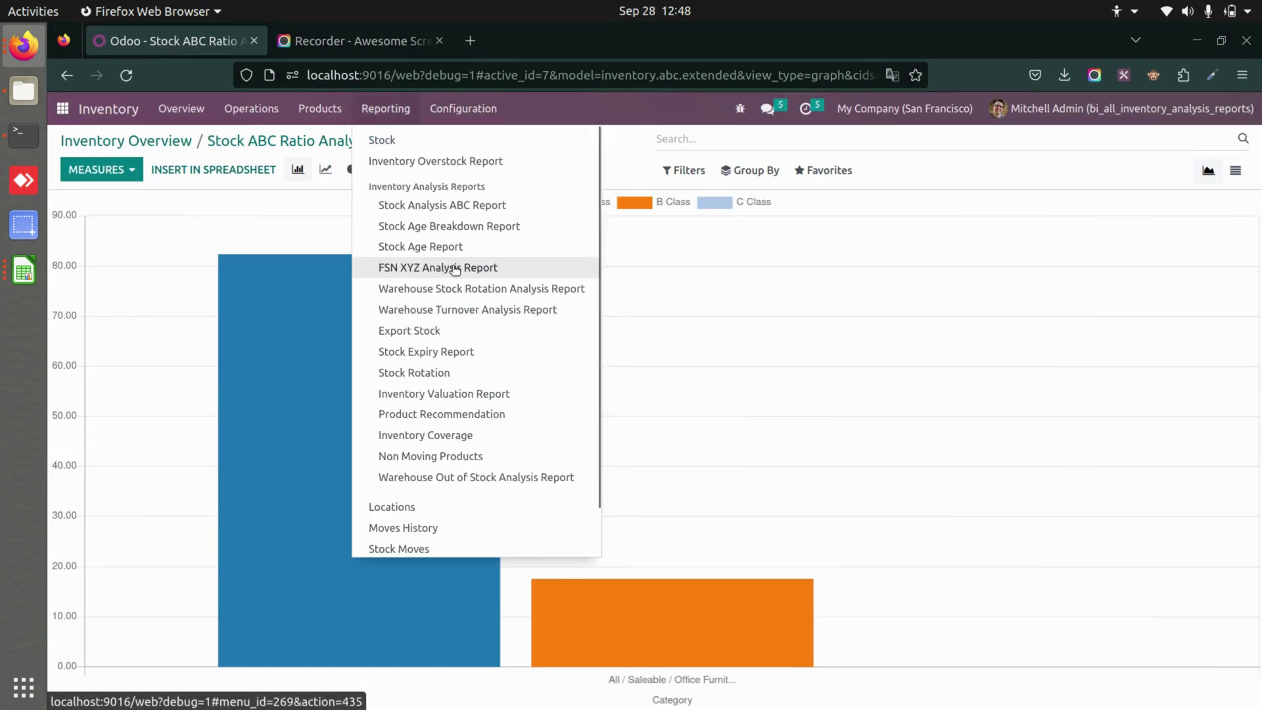
click(454, 267)
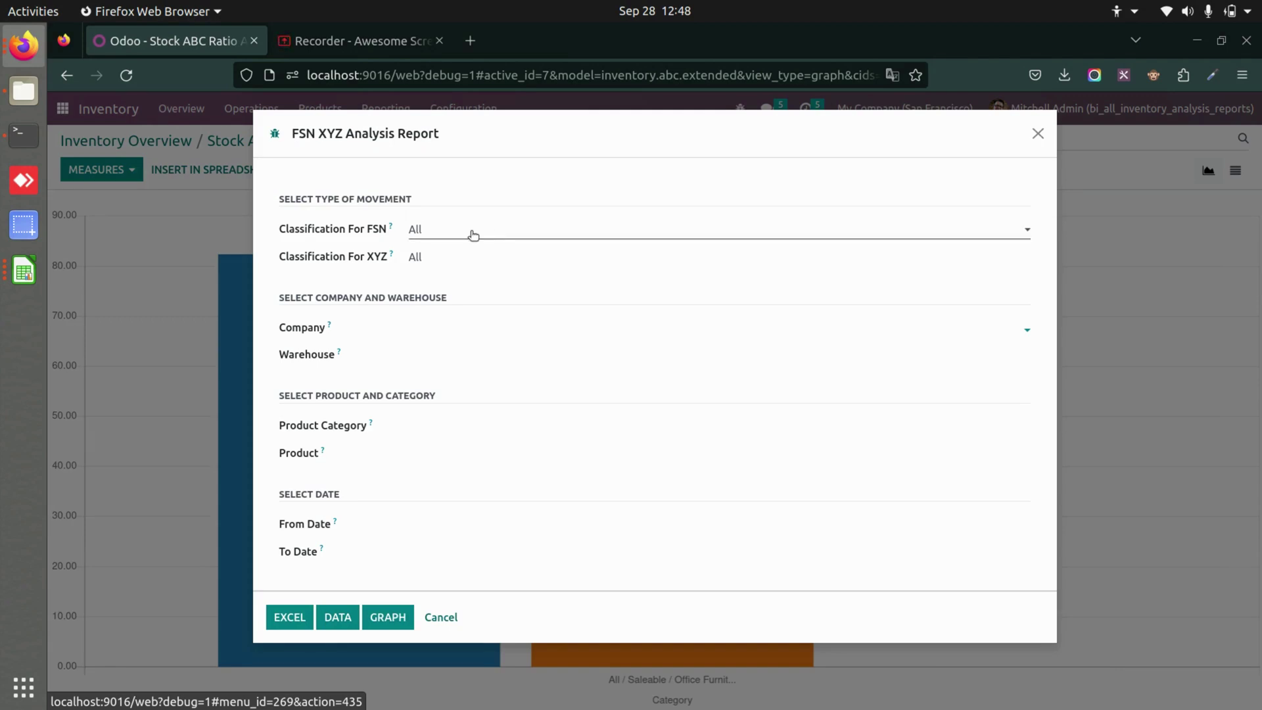
Step: Check the FSN and XYZ classification options of the FSN XYZ Analysis Report, keeping both at All
click(474, 235)
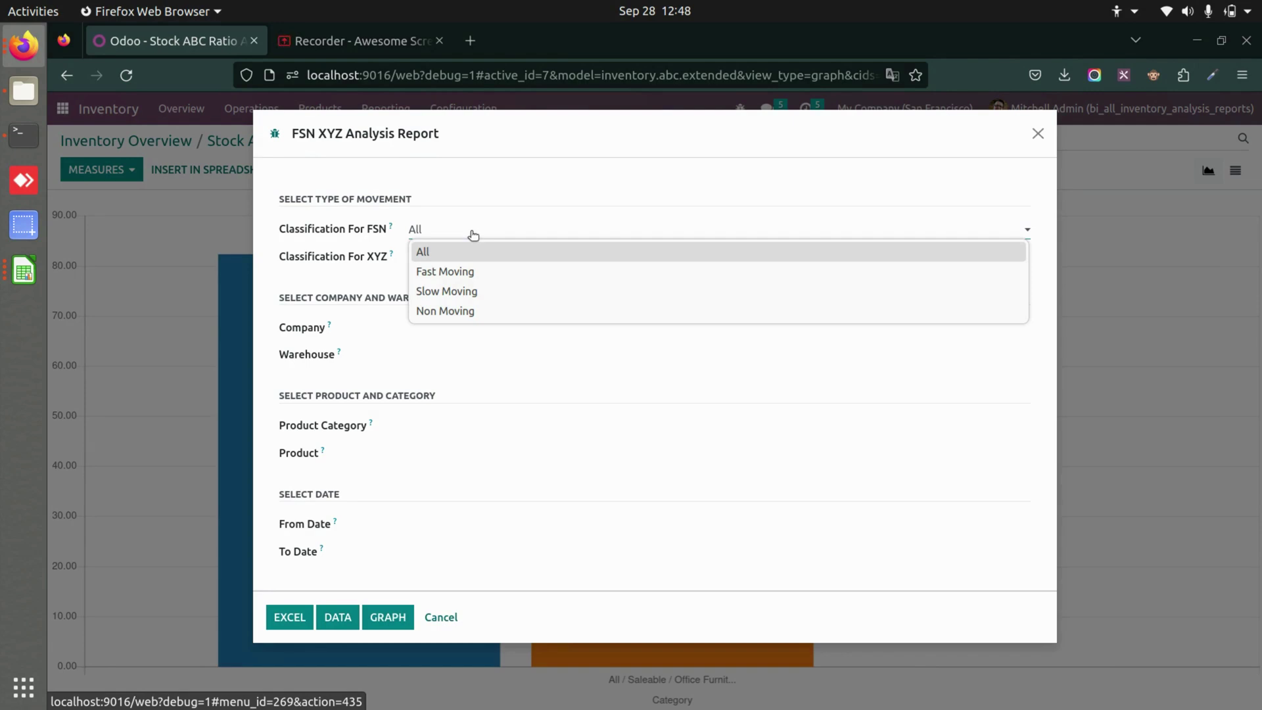
click(467, 238)
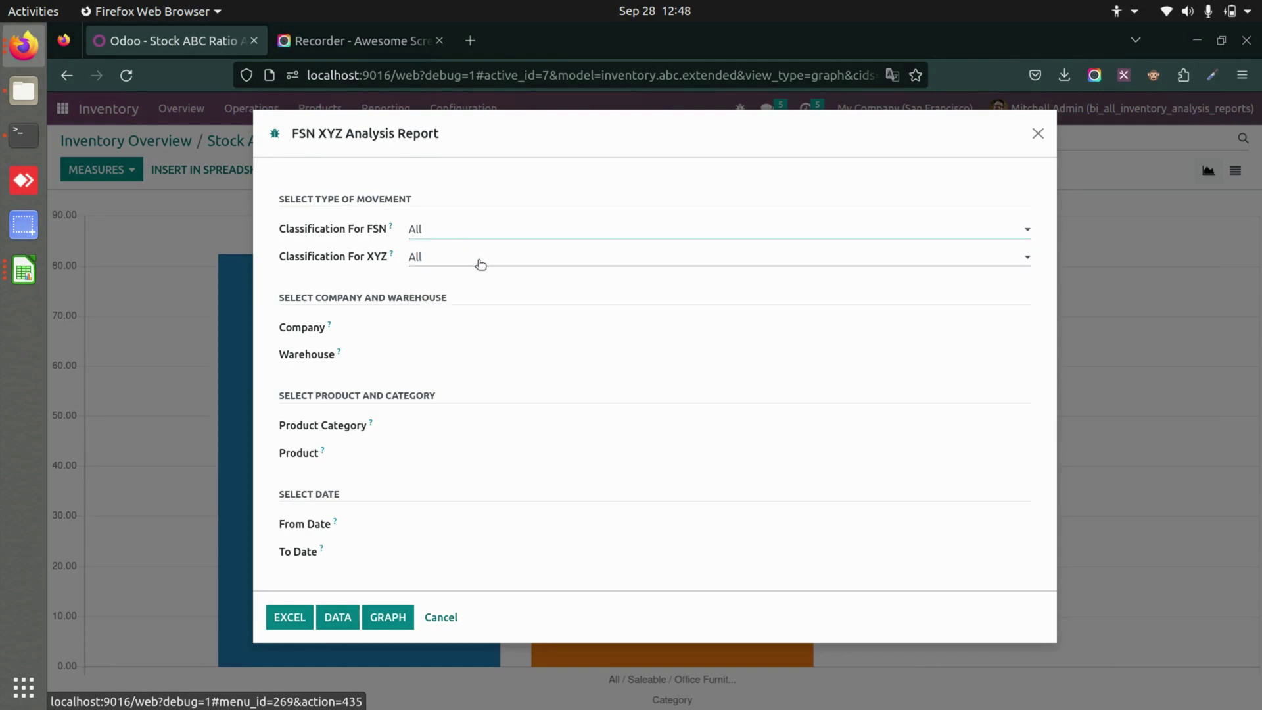
click(481, 264)
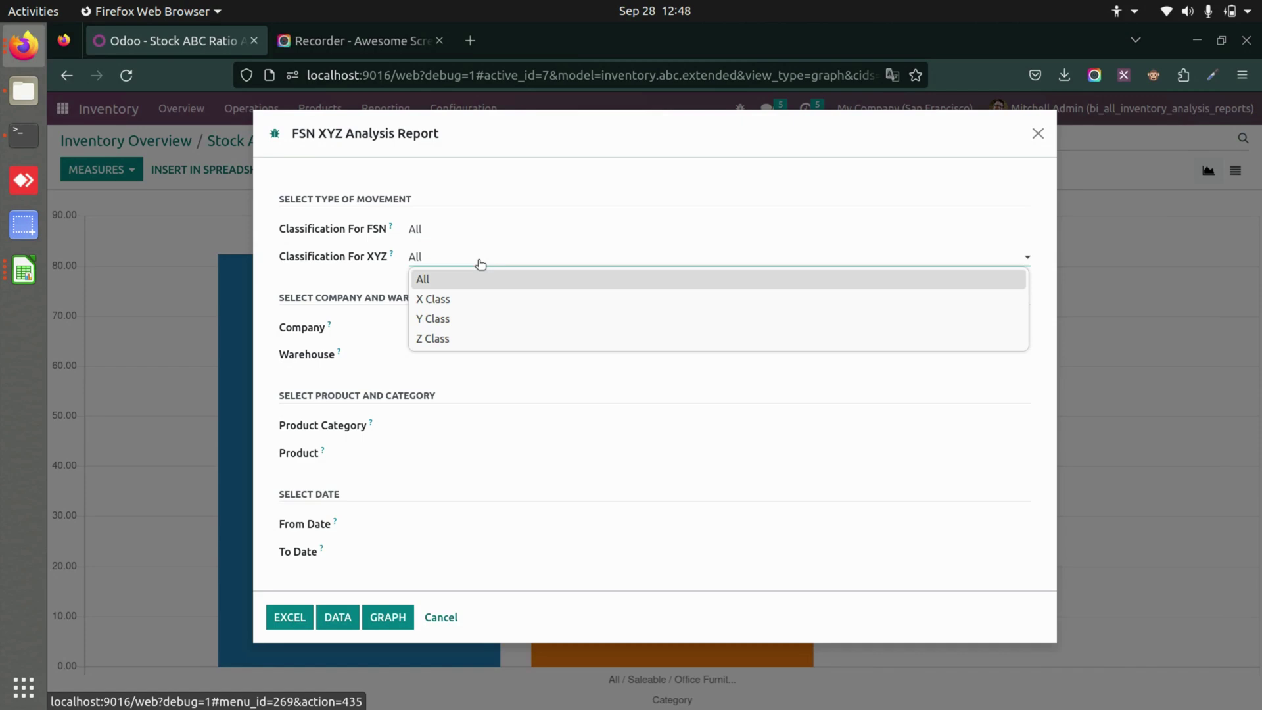
click(584, 369)
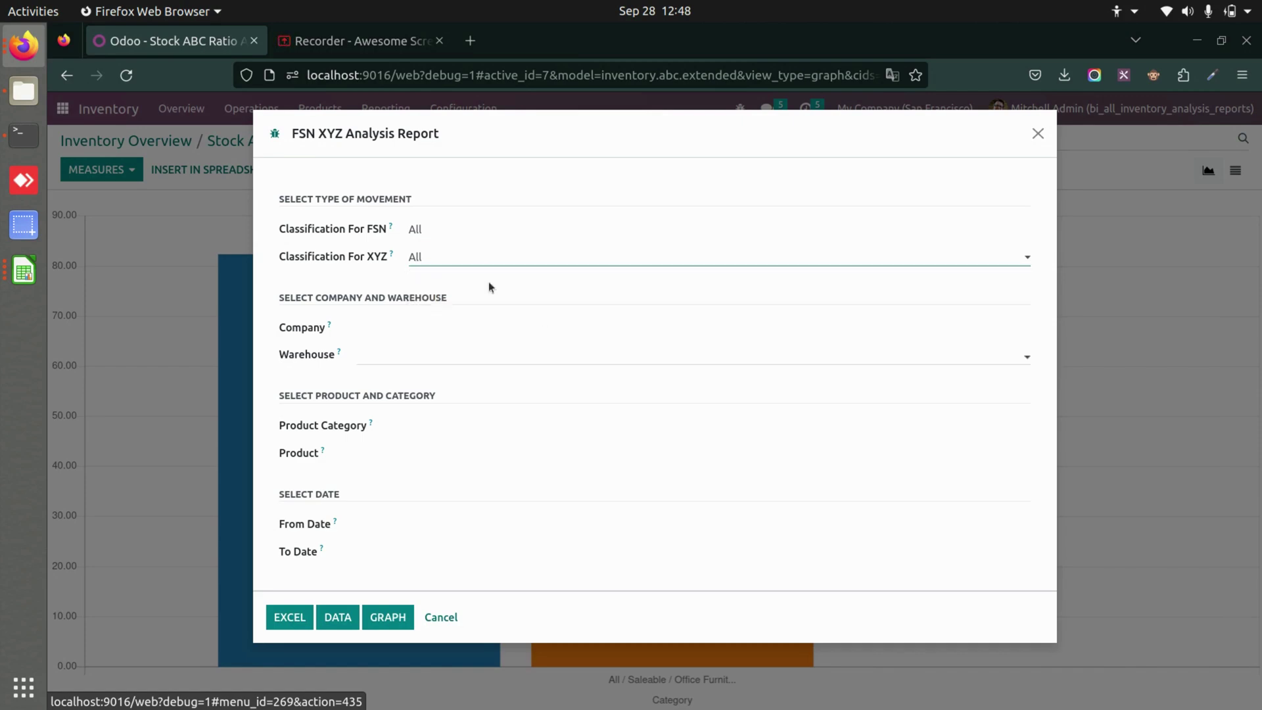
Step: Set the report's company to My Company (San Francisco), warehouse to YourCompany and product category to All / Saleable / Office Furniture
click(428, 327)
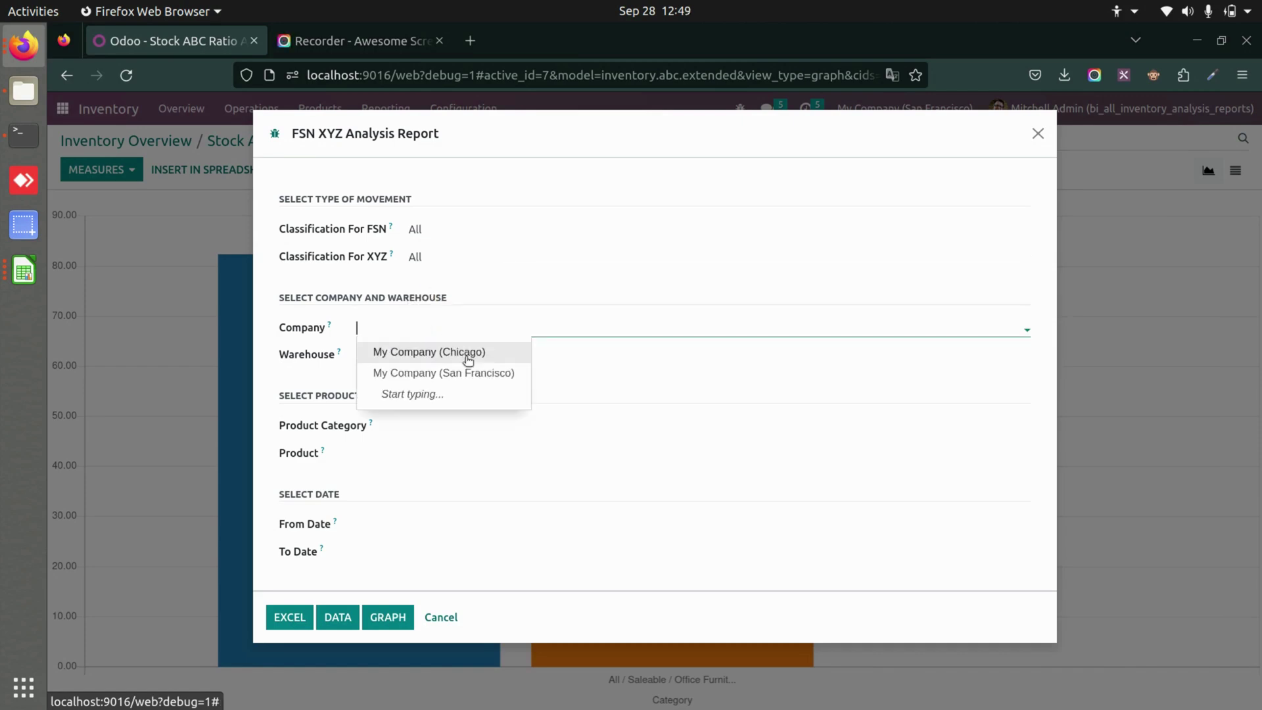
click(493, 372)
click(422, 354)
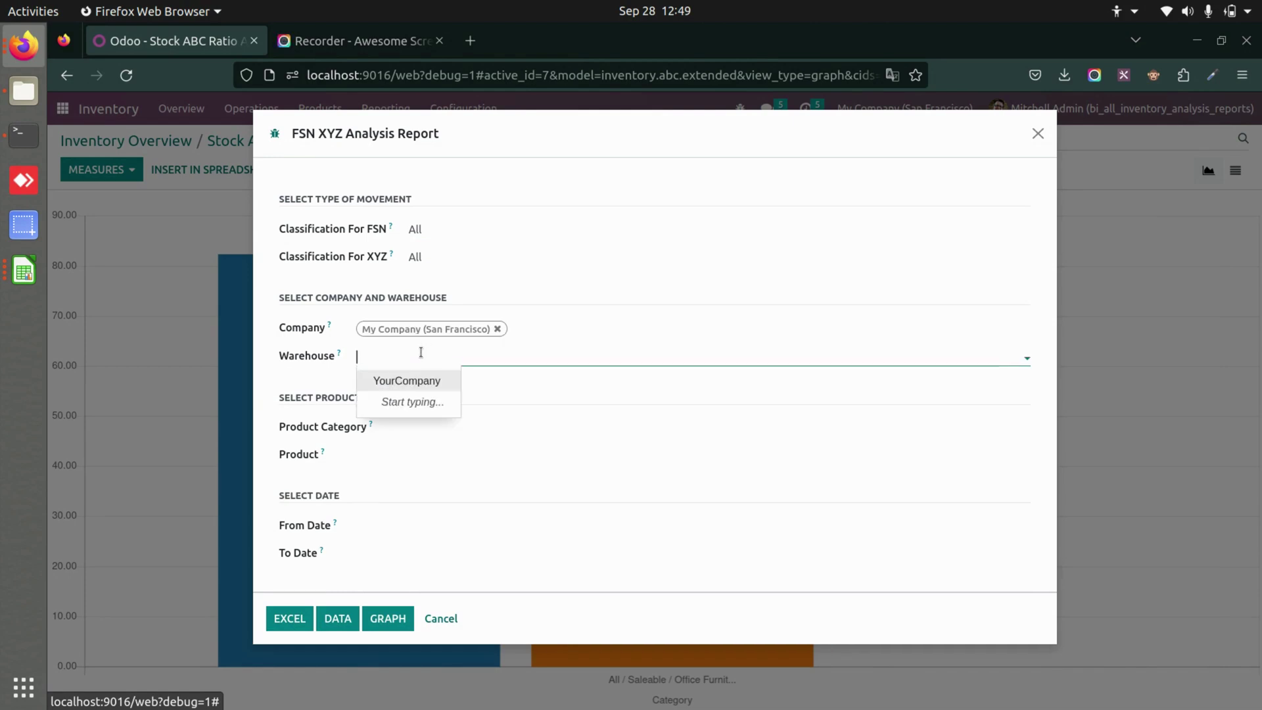
click(454, 388)
click(493, 432)
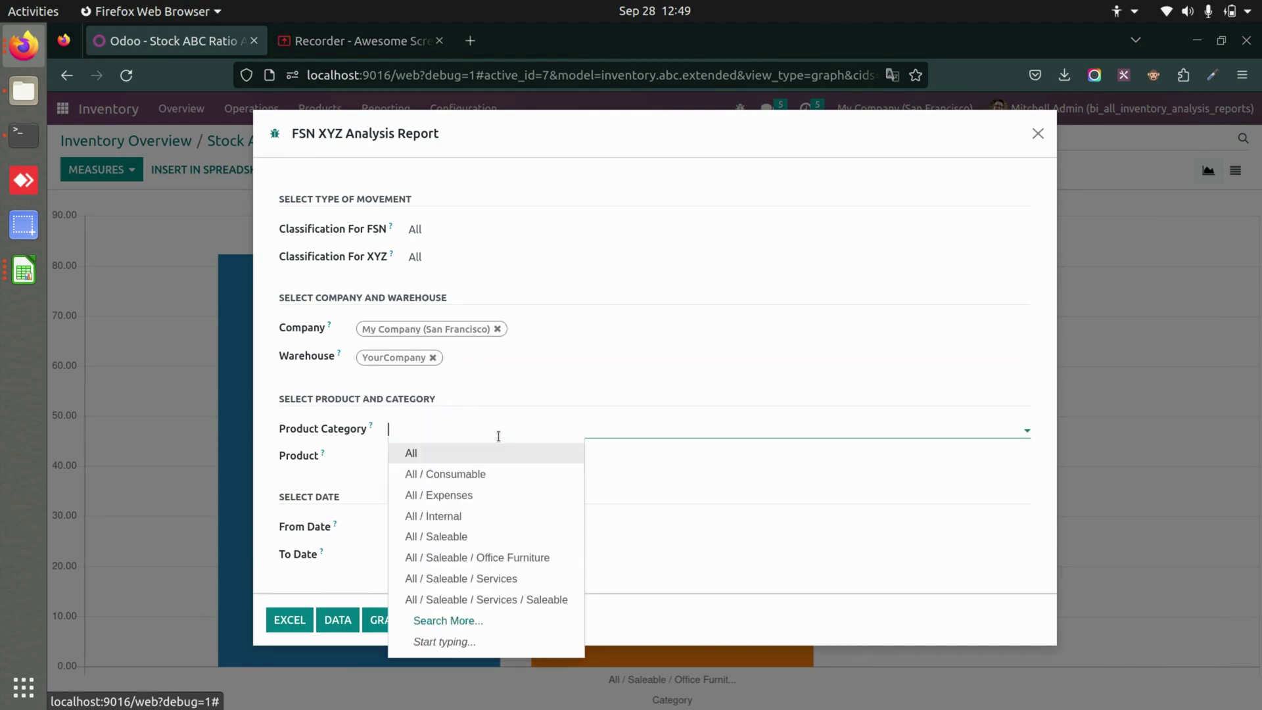
click(527, 558)
Step: Set the report's From Date to 01/12/2022 and its To Date to 09/28/2023
click(397, 527)
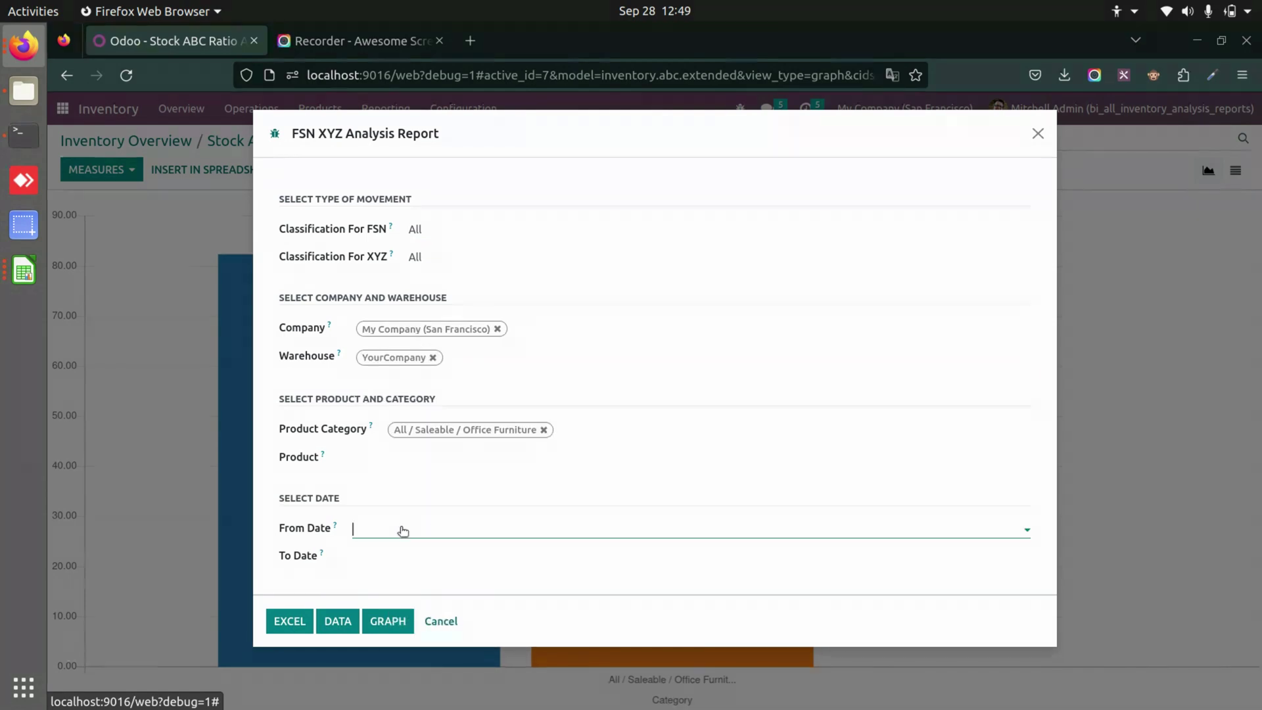
click(444, 281)
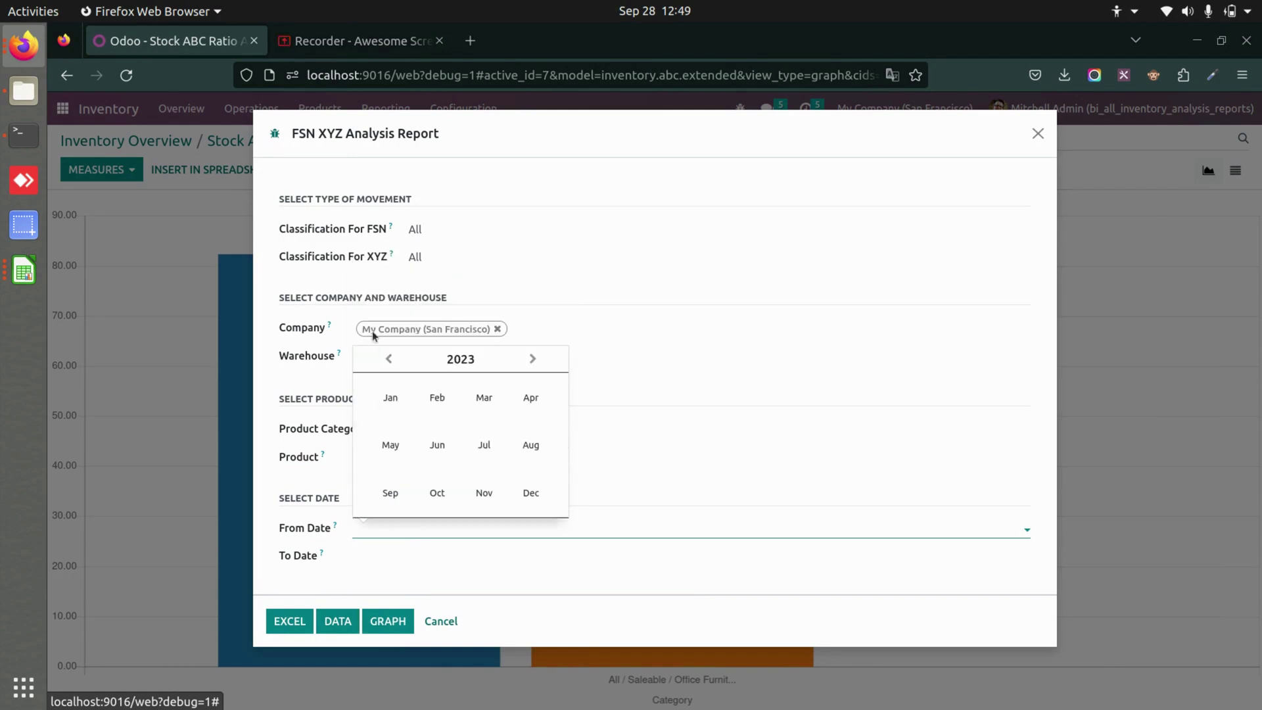
click(391, 361)
click(395, 396)
click(474, 394)
click(411, 554)
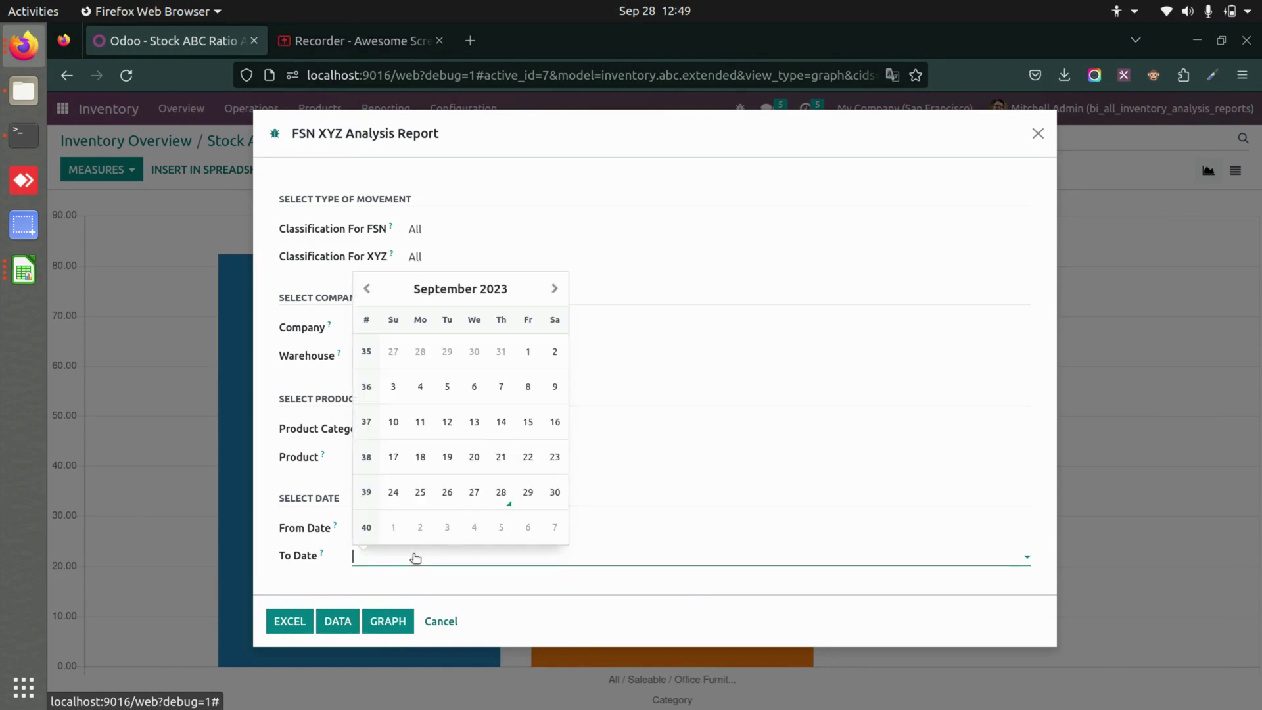
click(501, 488)
Step: Generate the FSN XYZ Analysis Report as an Excel file and open the downloaded file
click(298, 620)
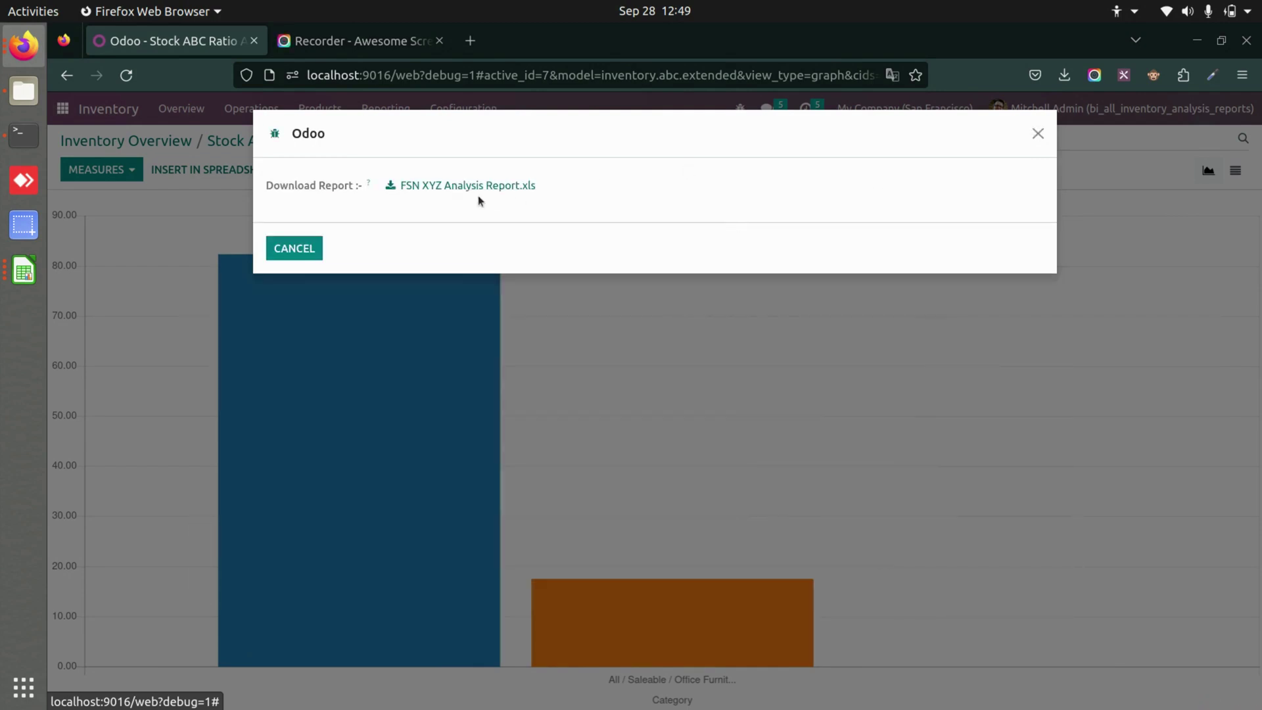
click(465, 185)
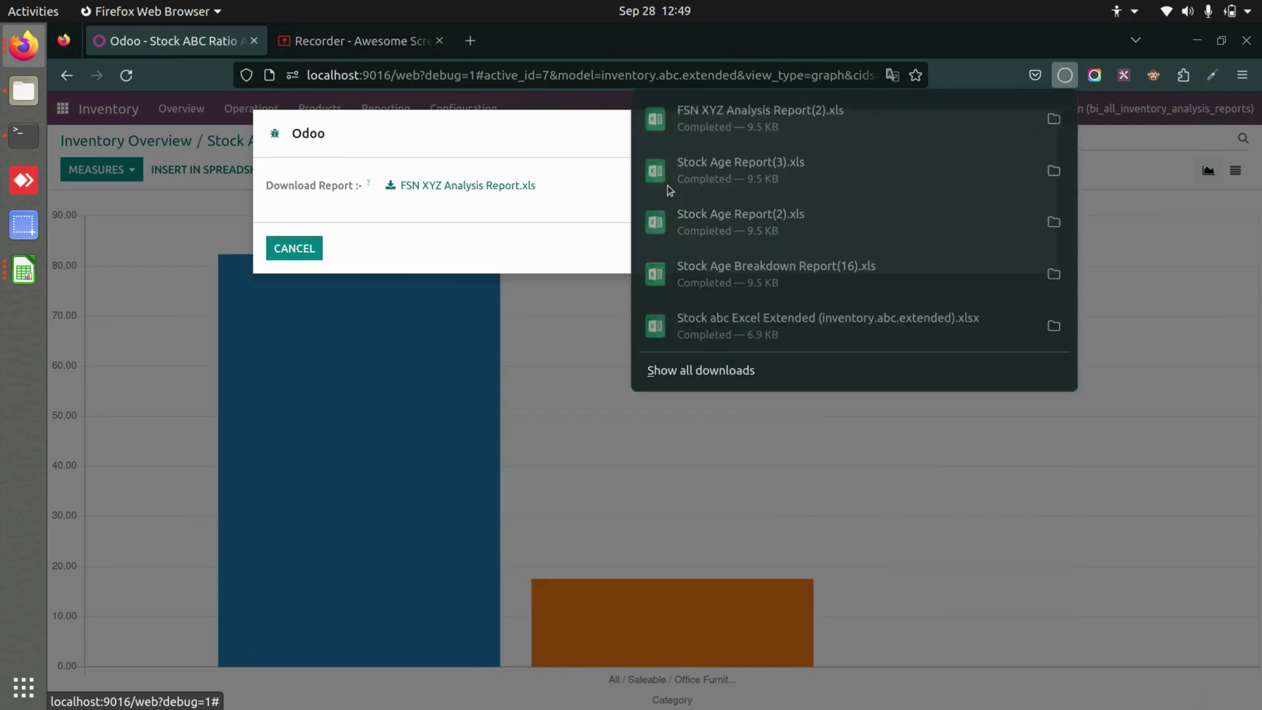
click(889, 118)
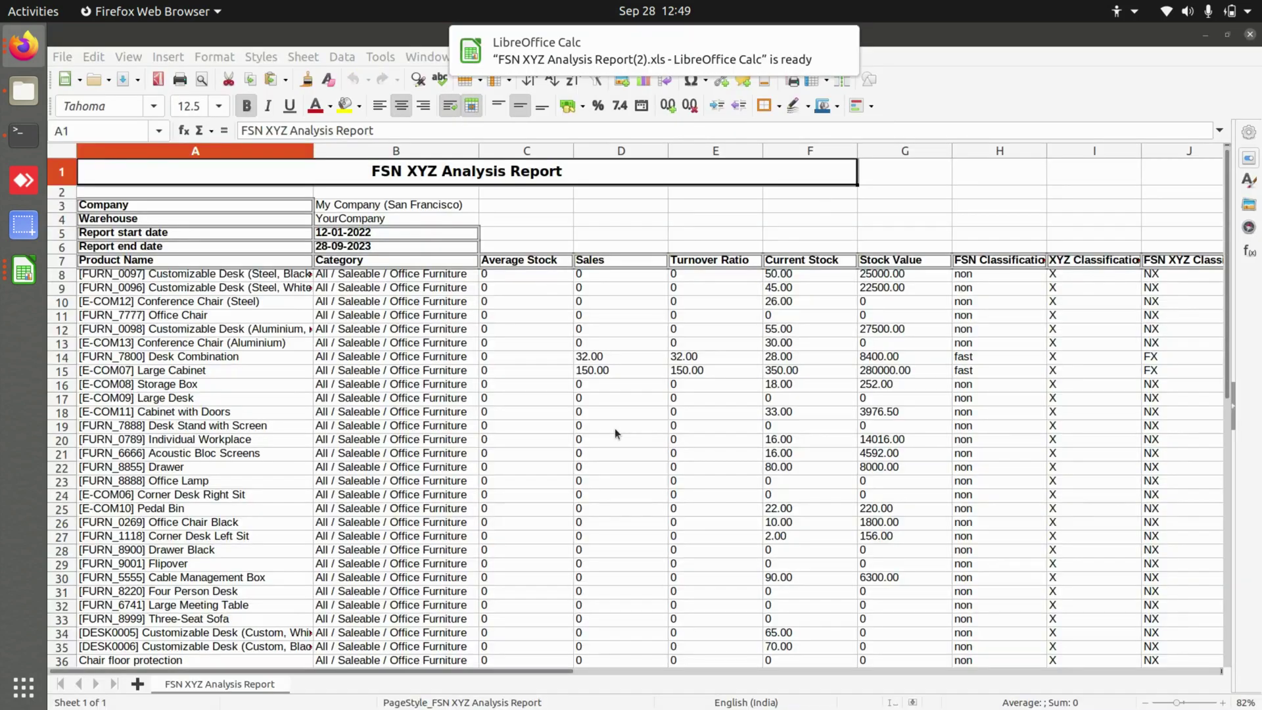
Step: Review the spreadsheet's average stock, turnover ratio, stock value, XYZ classification and FSN XYZ classification columns
click(614, 428)
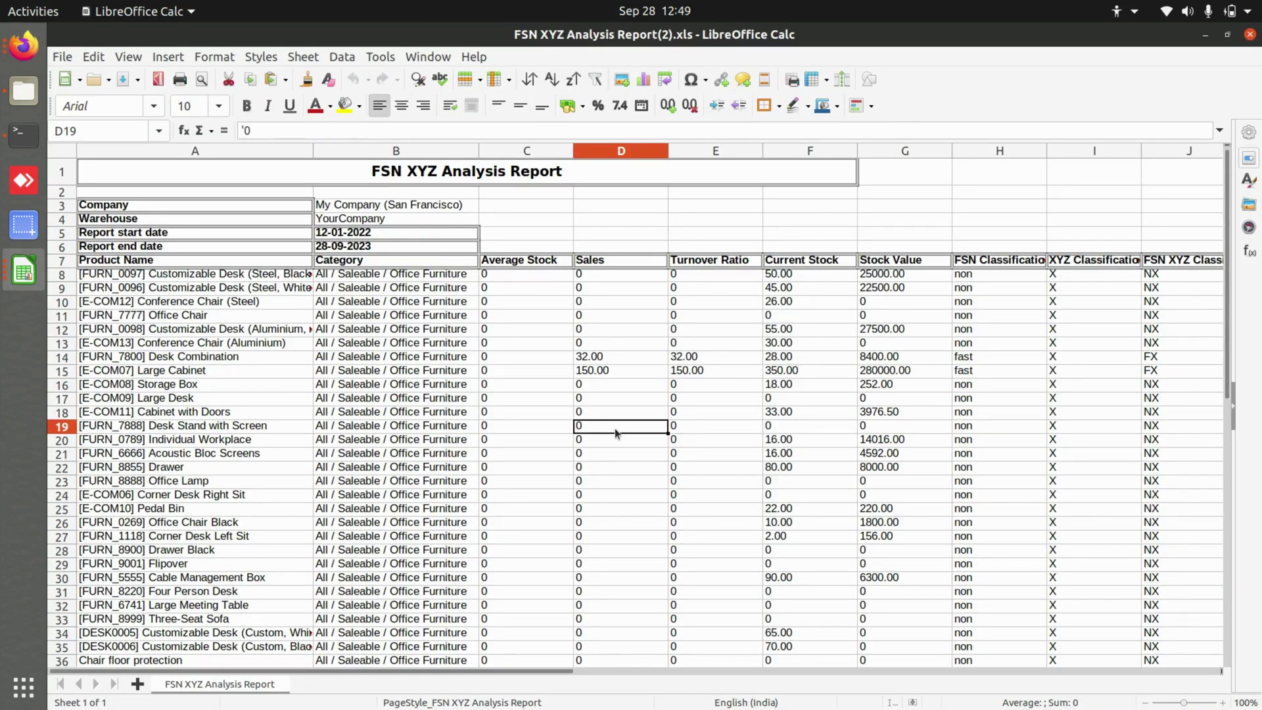
click(536, 263)
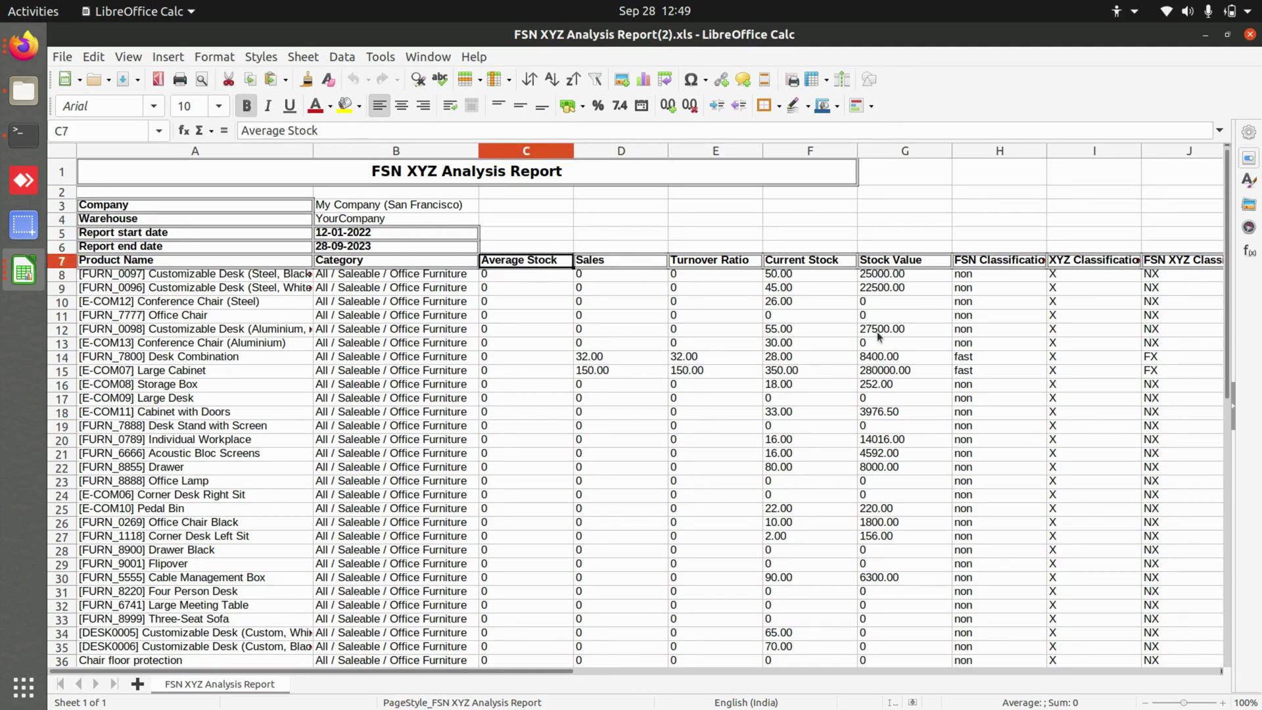
click(1115, 263)
click(1188, 261)
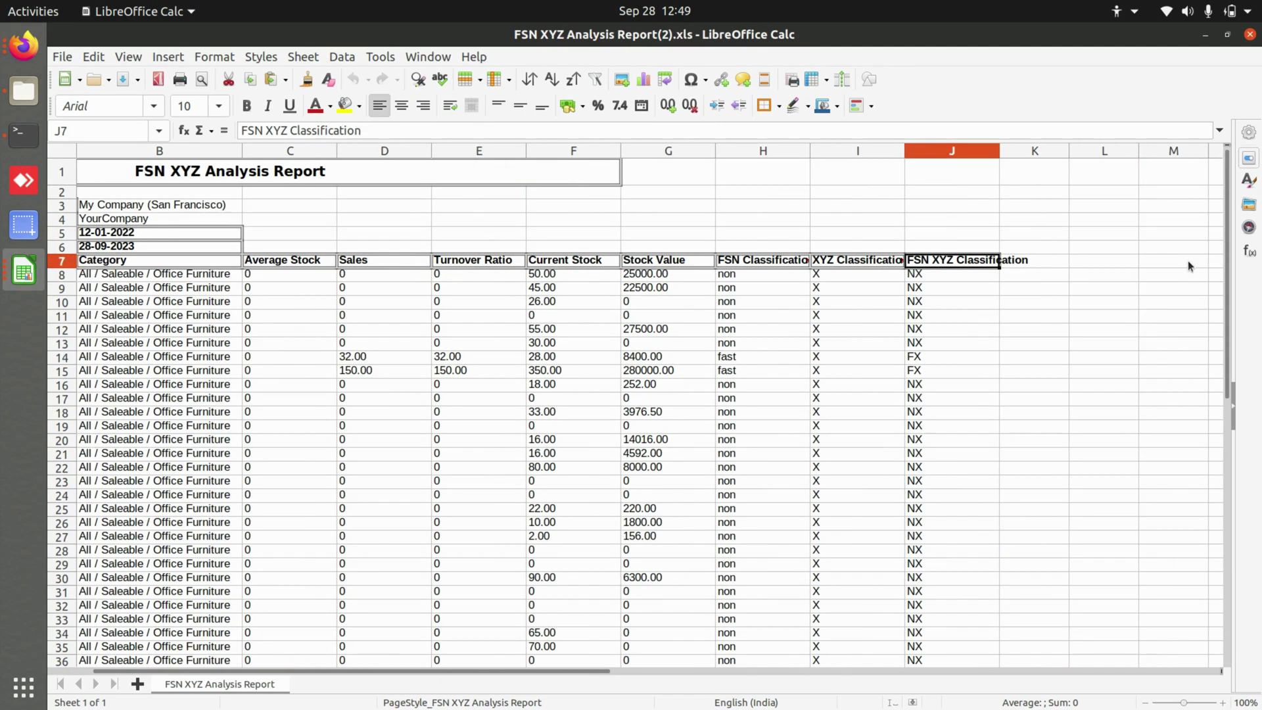
scroll(723, 359, left, 1)
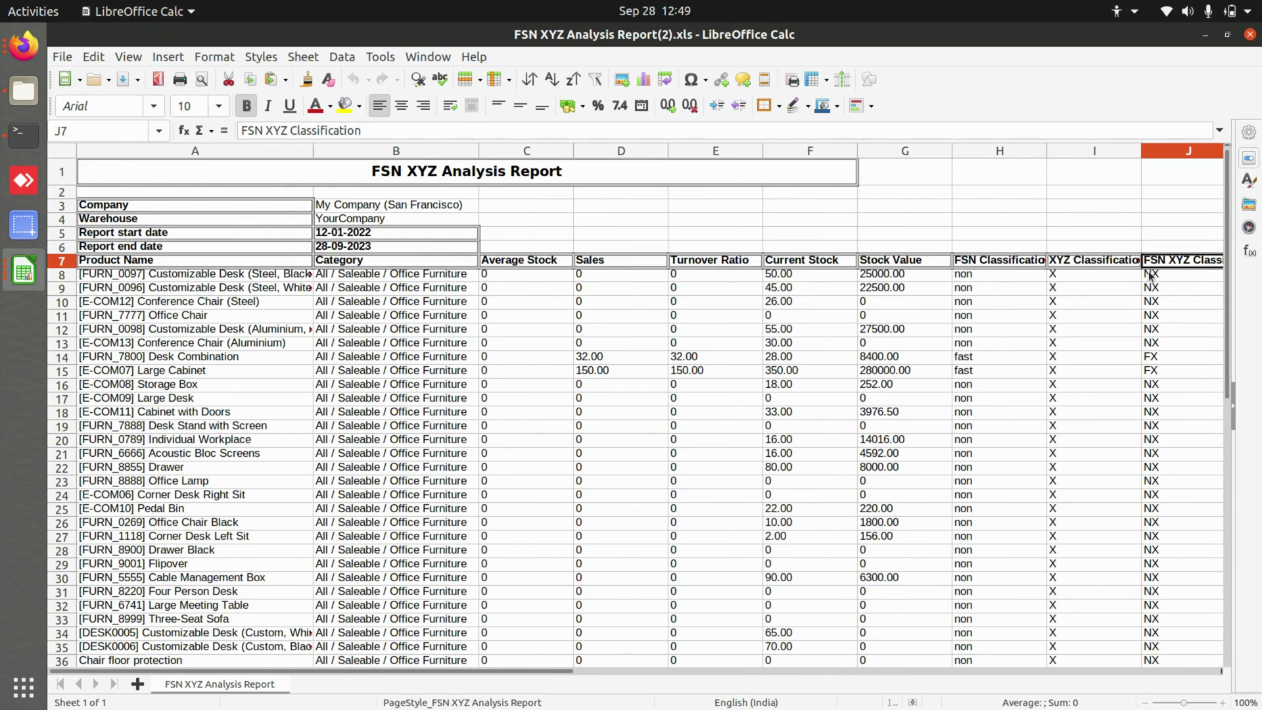
click(1060, 252)
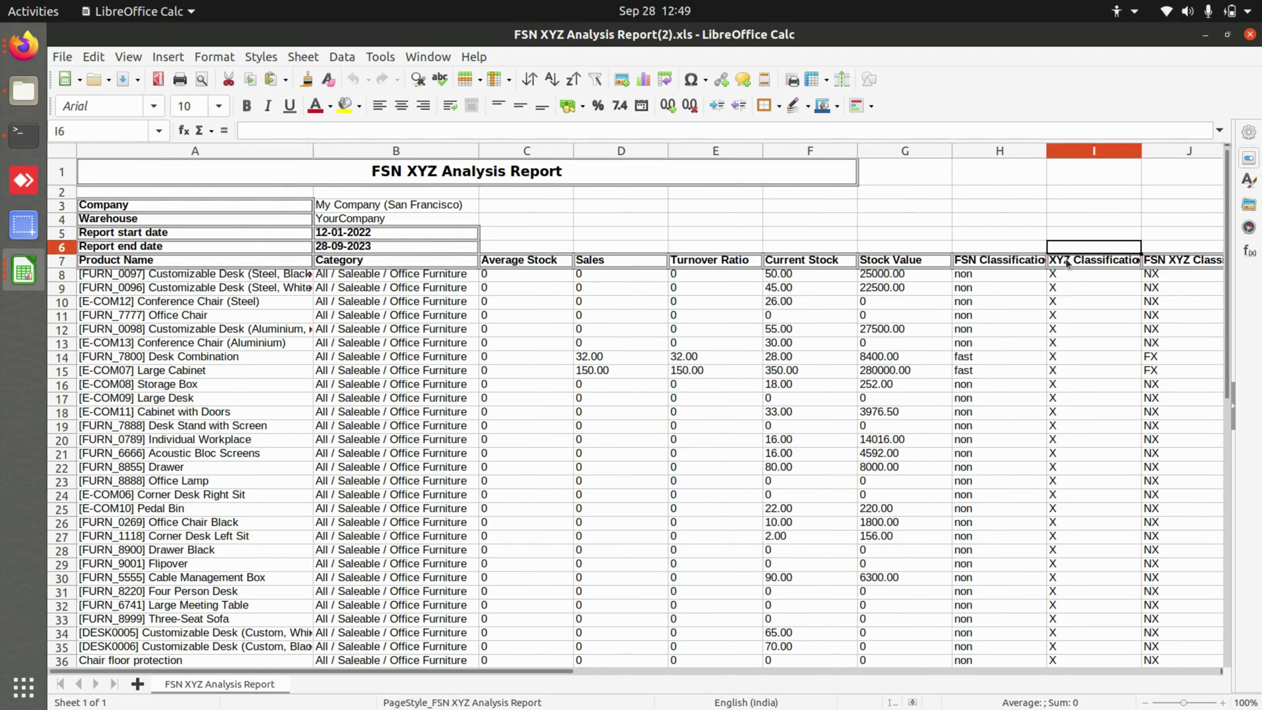
click(901, 278)
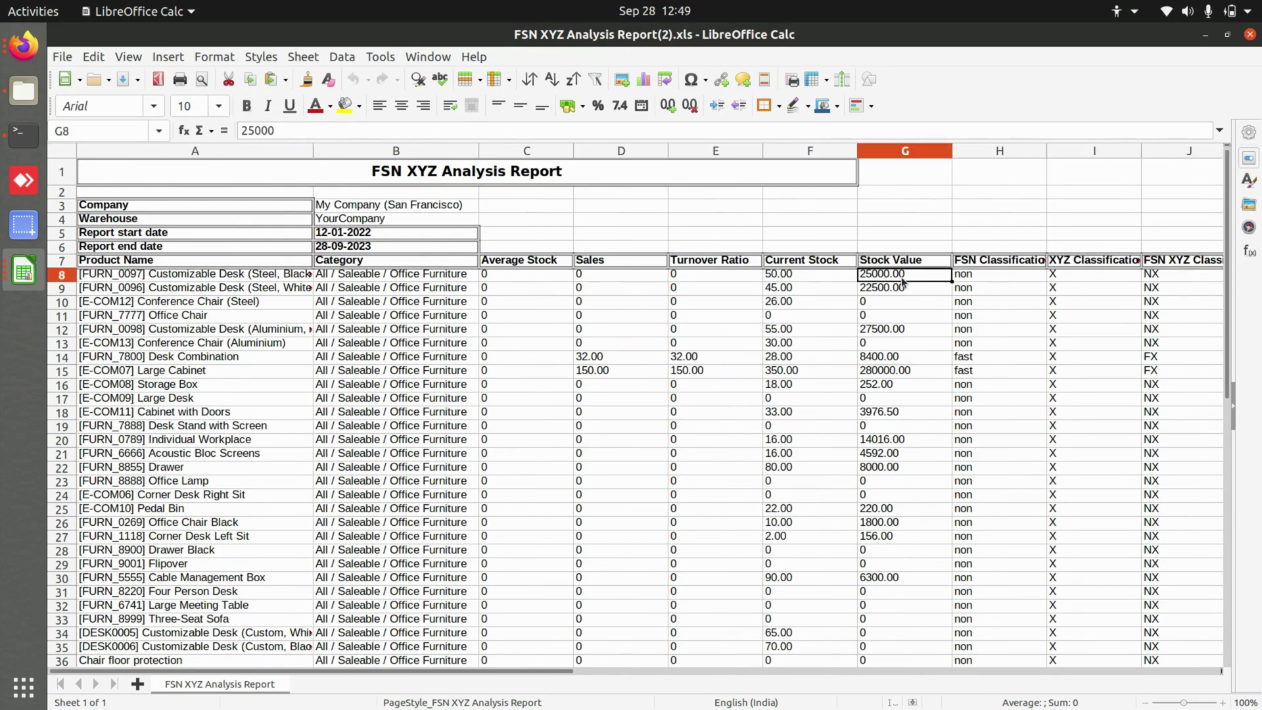
click(759, 304)
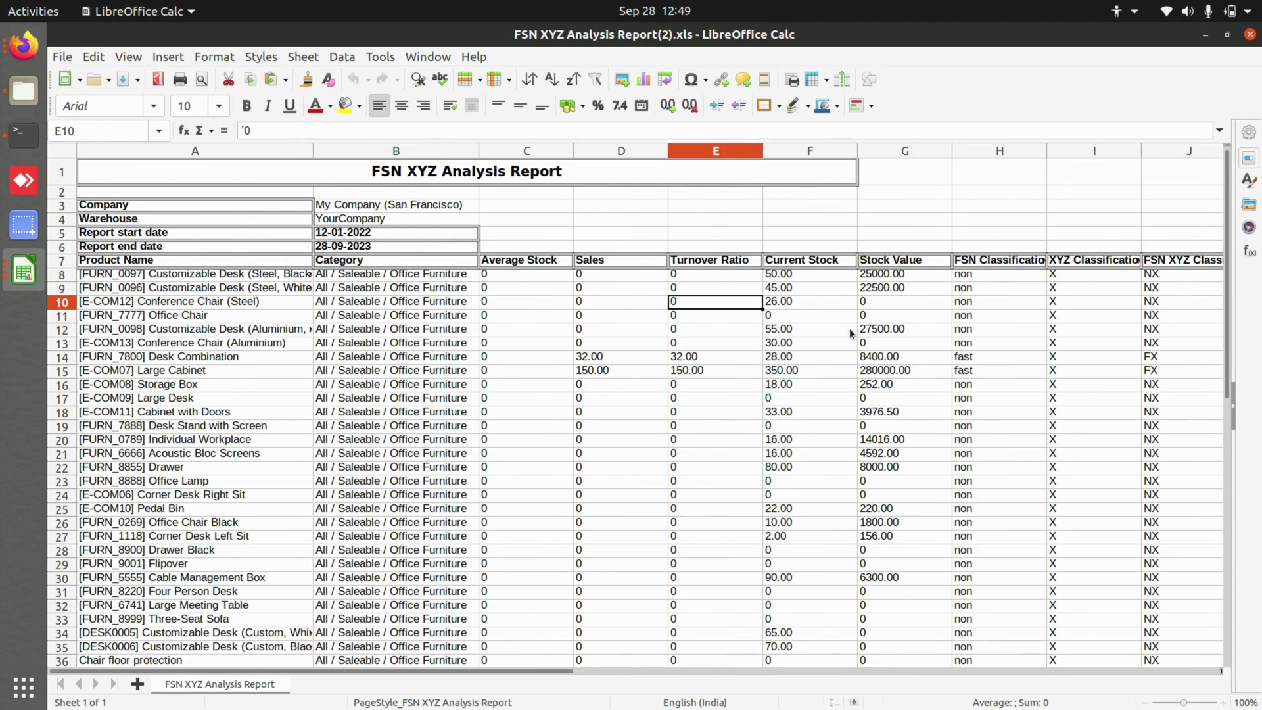
Step: Return to Odoo in Firefox, close the FSN XYZ download dialog and reopen the FSN XYZ Analysis Report
key(alt+Tab)
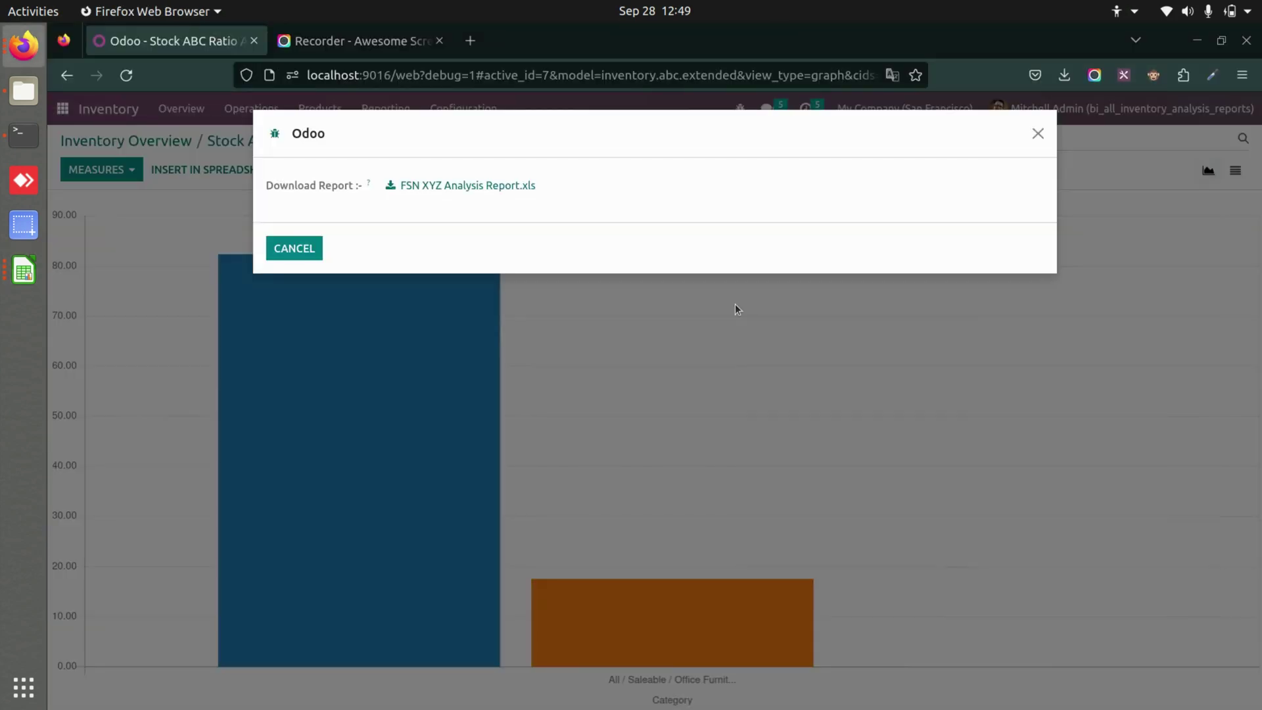
click(294, 247)
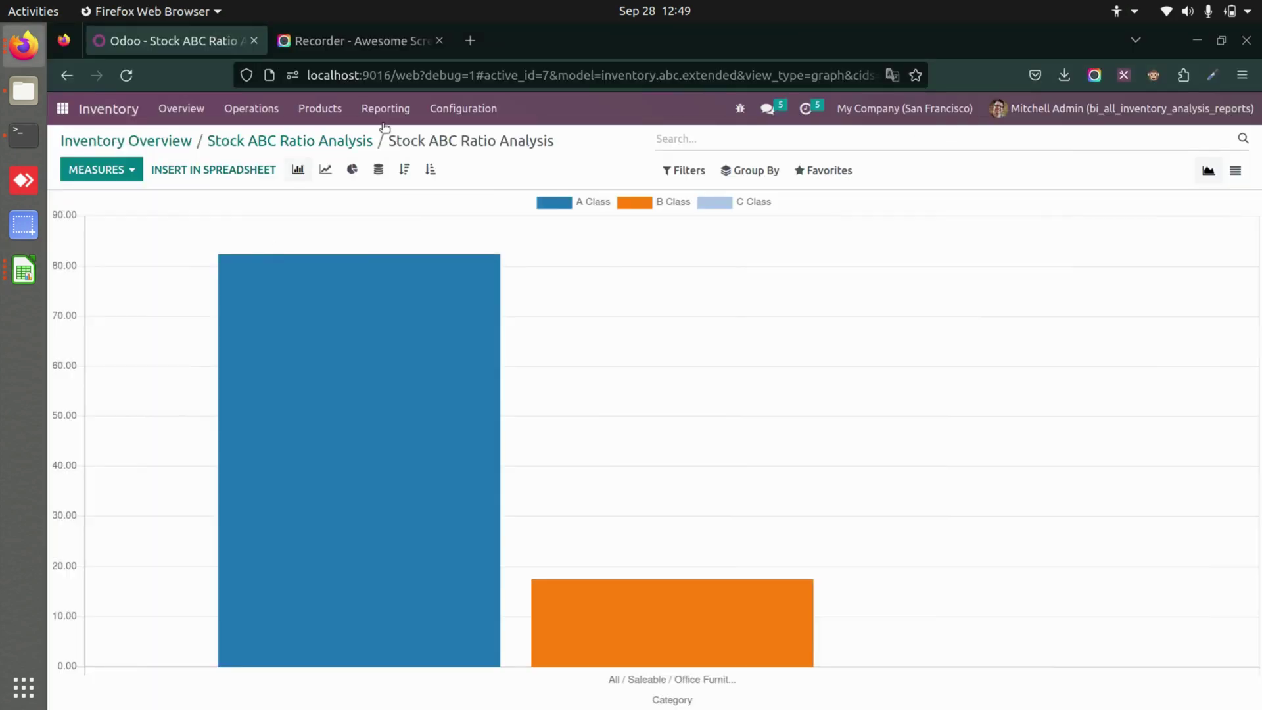
click(386, 109)
click(492, 267)
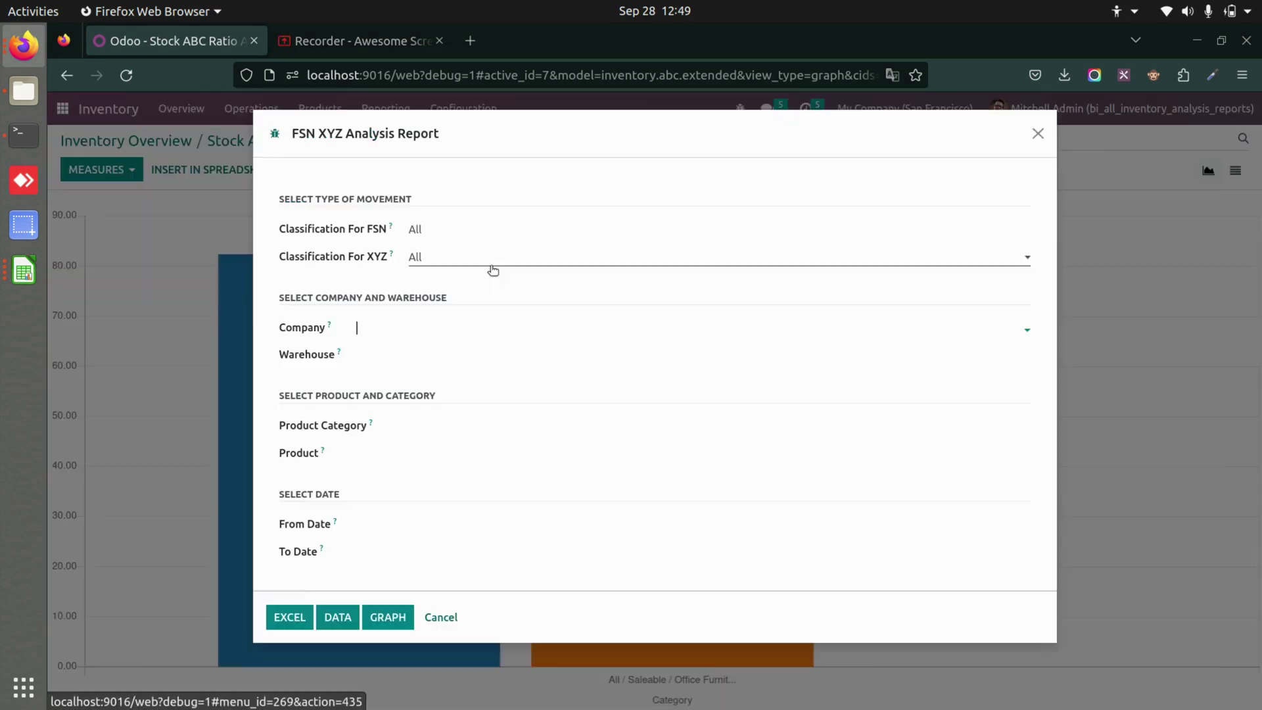
Step: Filter the reopened report by company My Company (San Francisco), warehouse YourCompany and category All / Saleable / Office Furniture
click(394, 328)
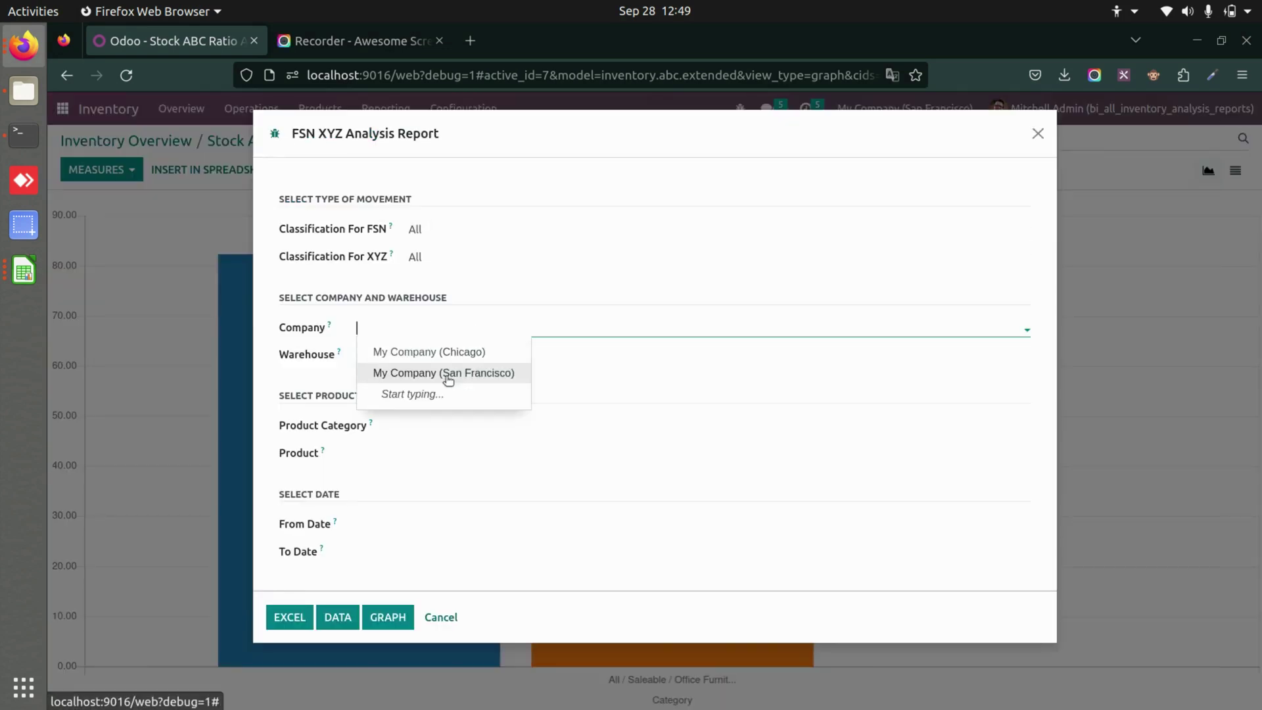
click(414, 370)
click(410, 352)
click(437, 388)
click(444, 426)
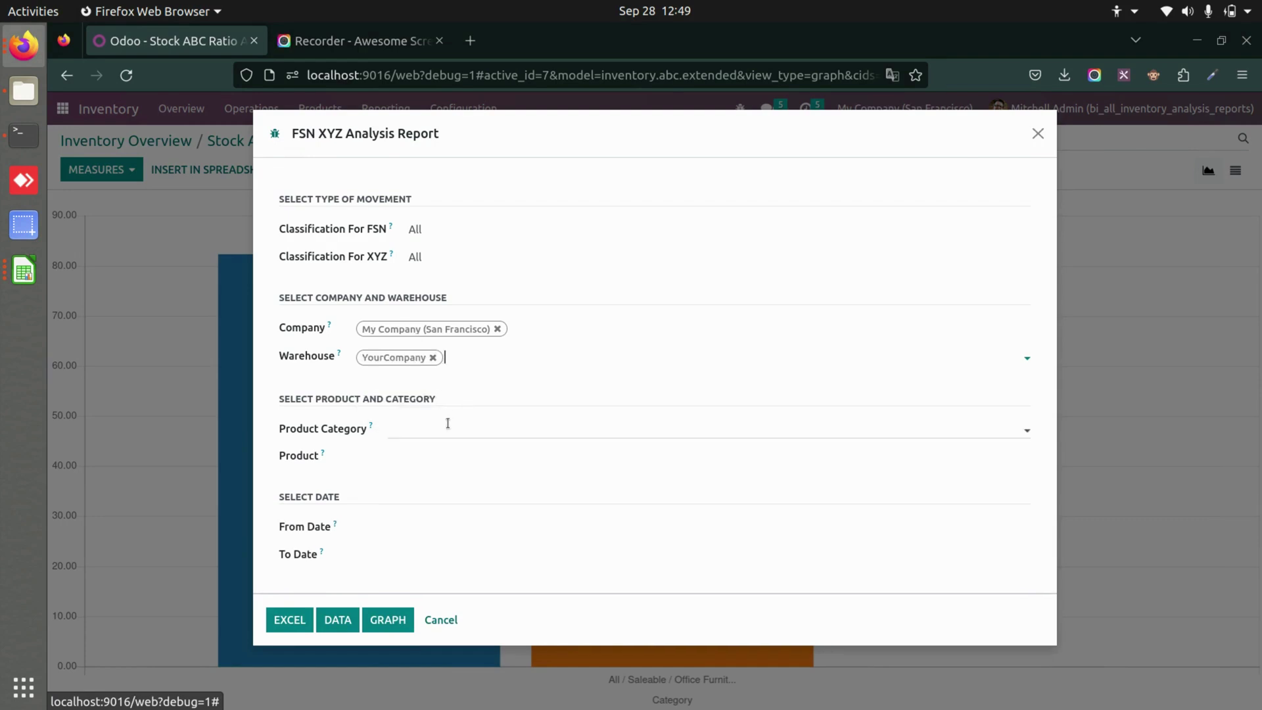
click(526, 556)
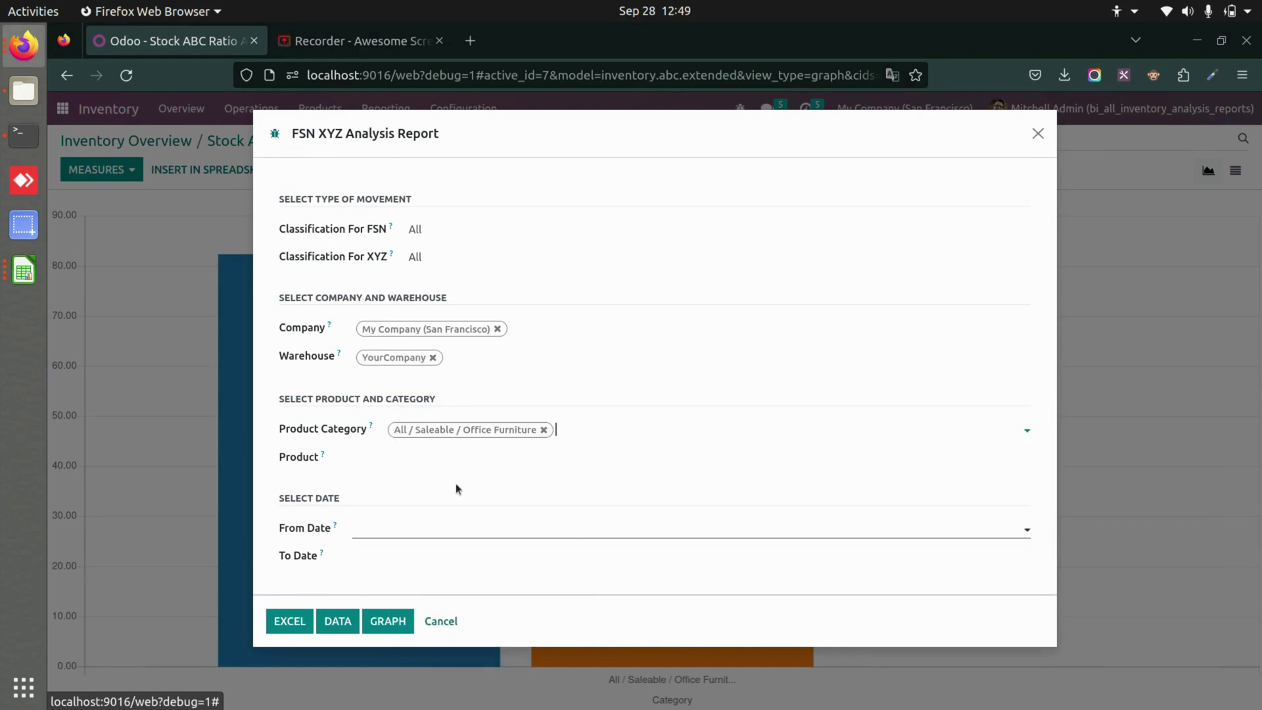
Step: Set the date range from 01/18/2022 to 09/28/2023 and generate the FSN XYZ Analysis Report as a graph
click(459, 525)
click(460, 261)
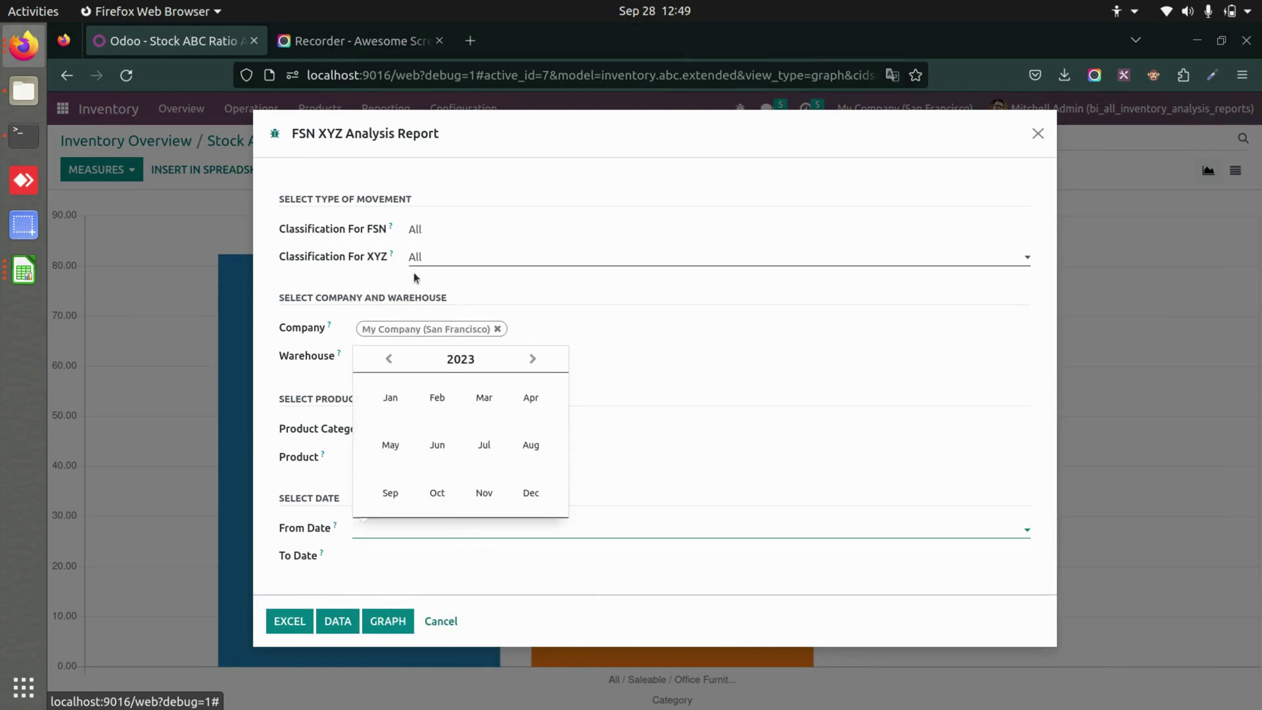
click(388, 358)
click(389, 397)
click(421, 429)
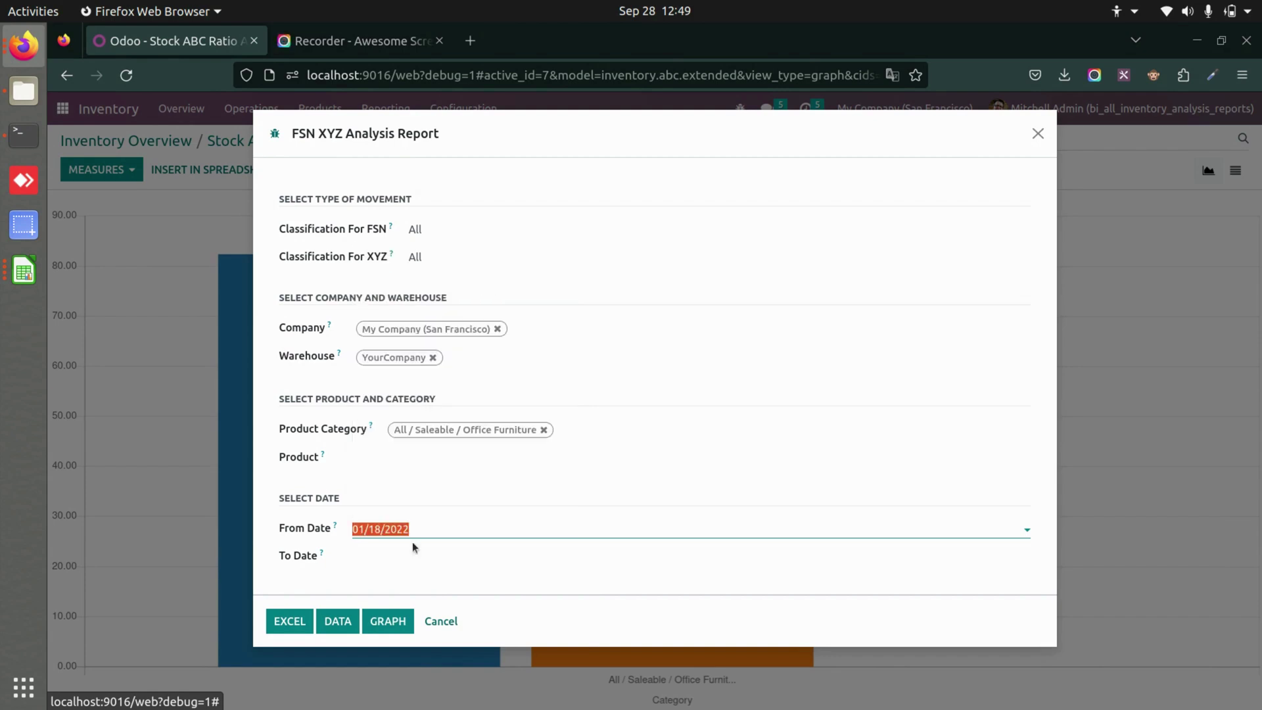
click(412, 556)
click(502, 493)
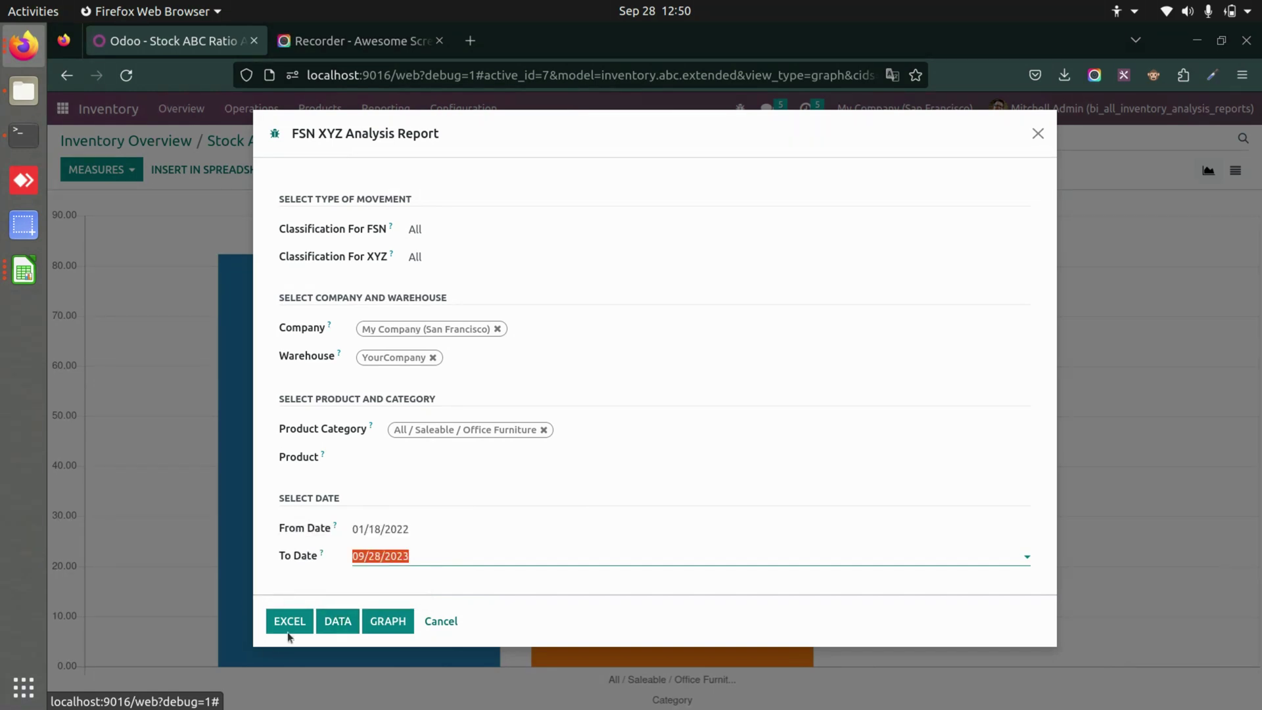
click(368, 621)
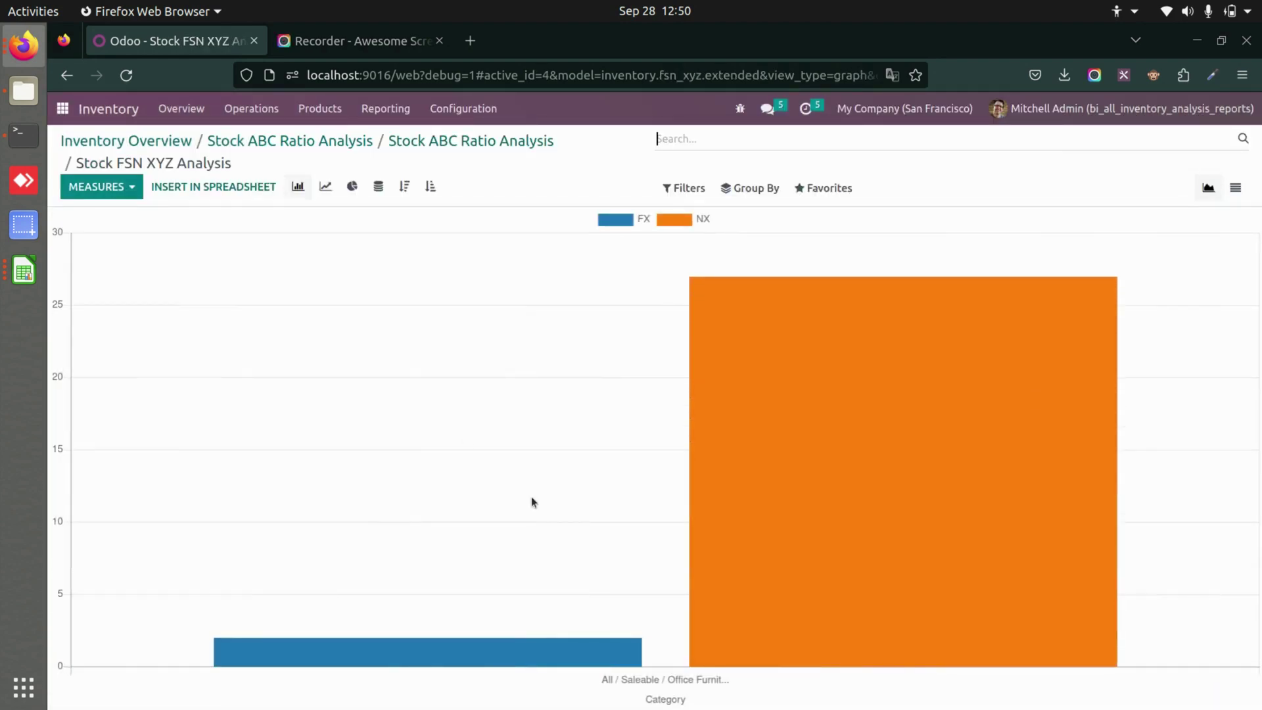
mouse_move(574, 659)
Step: Open the Warehouse Stock Rotation Analysis Report and filter by company My Company (San Francisco), warehouse YourCompany and category All / Saleable / Office Furniture
click(384, 122)
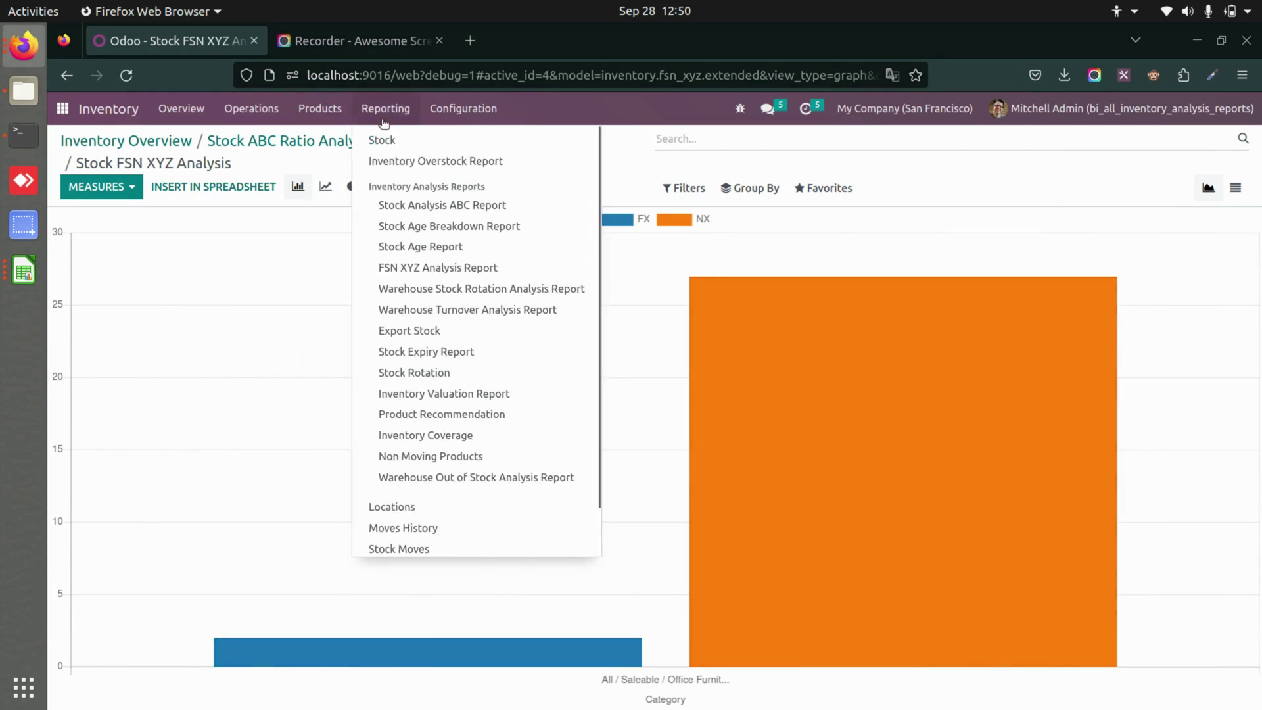
click(484, 290)
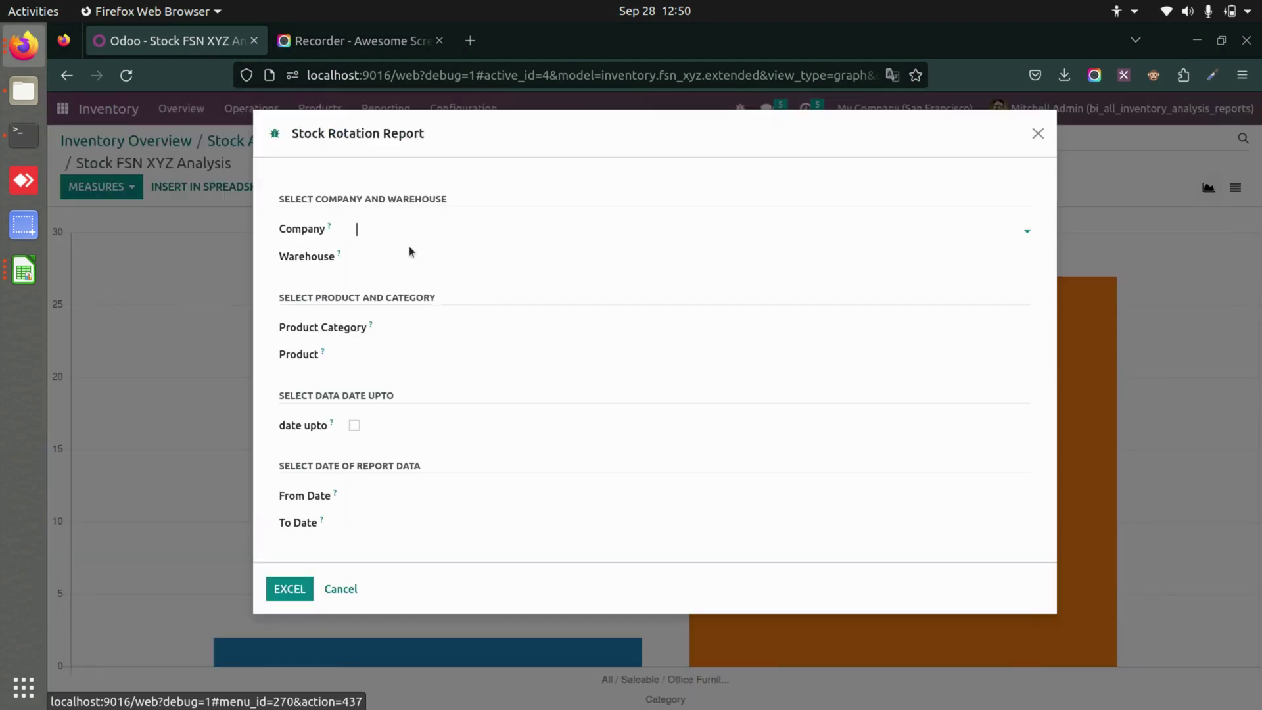
click(363, 226)
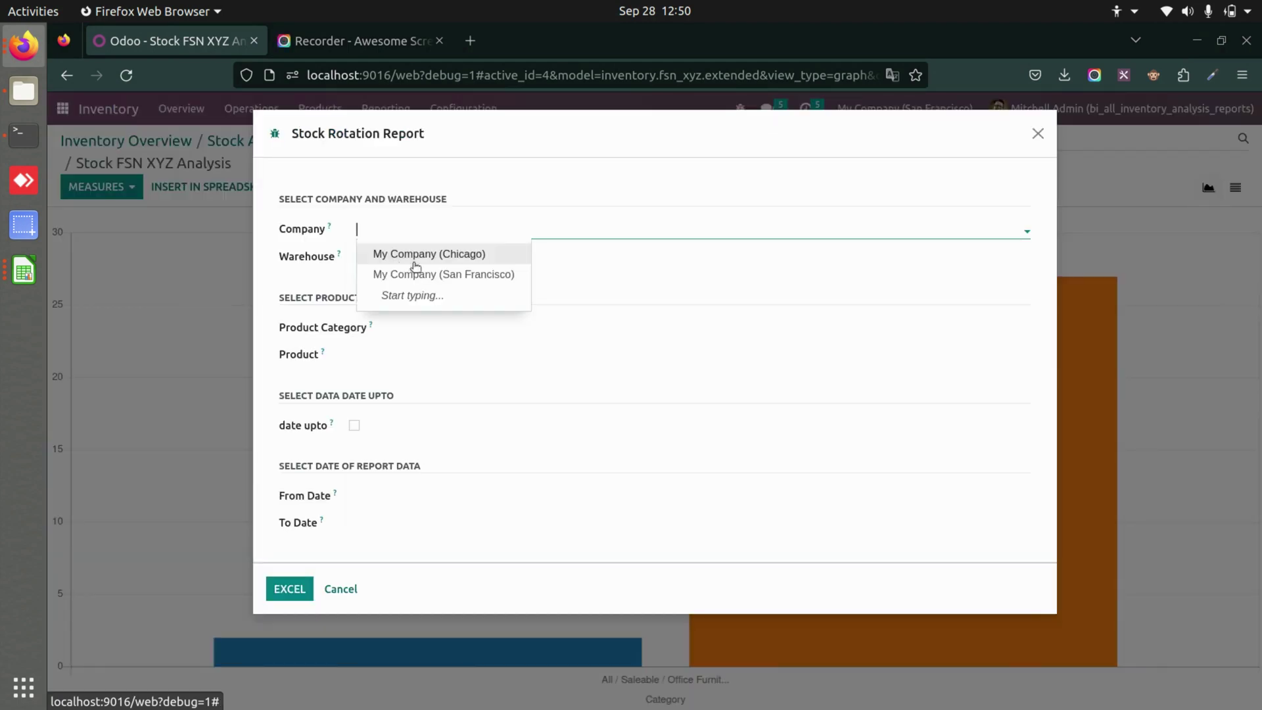
click(428, 272)
click(448, 255)
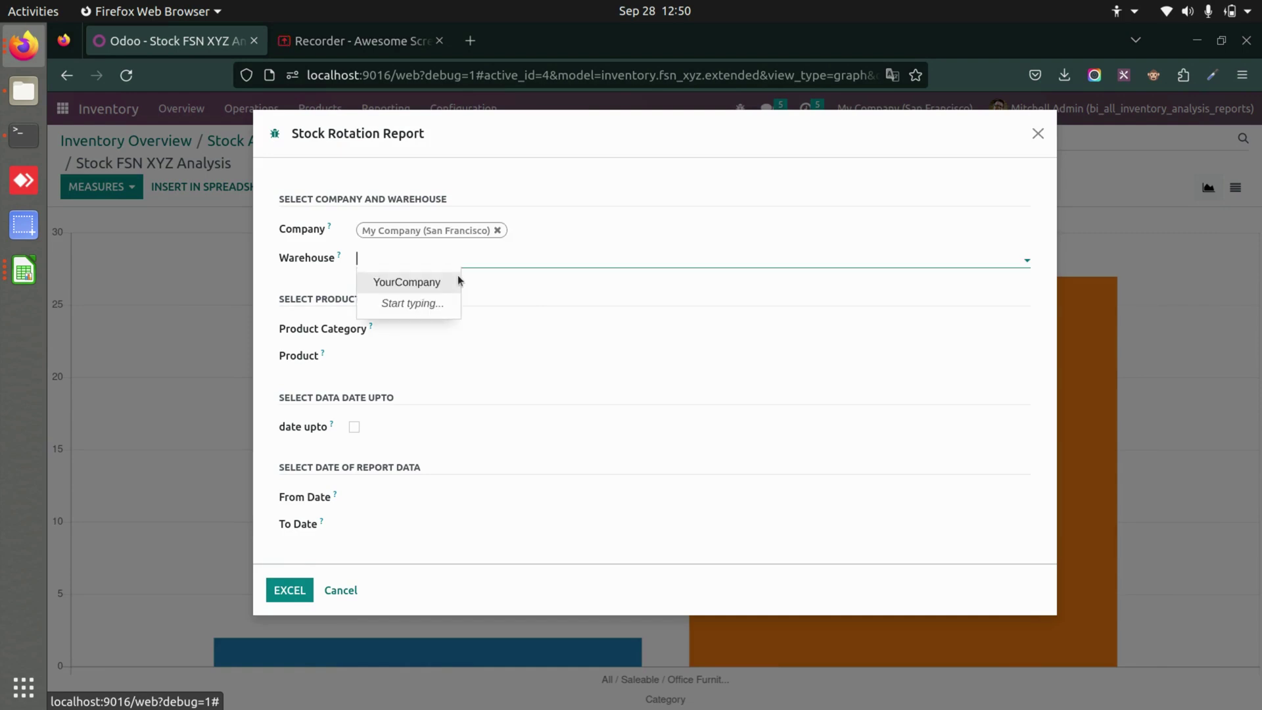
click(403, 279)
click(438, 331)
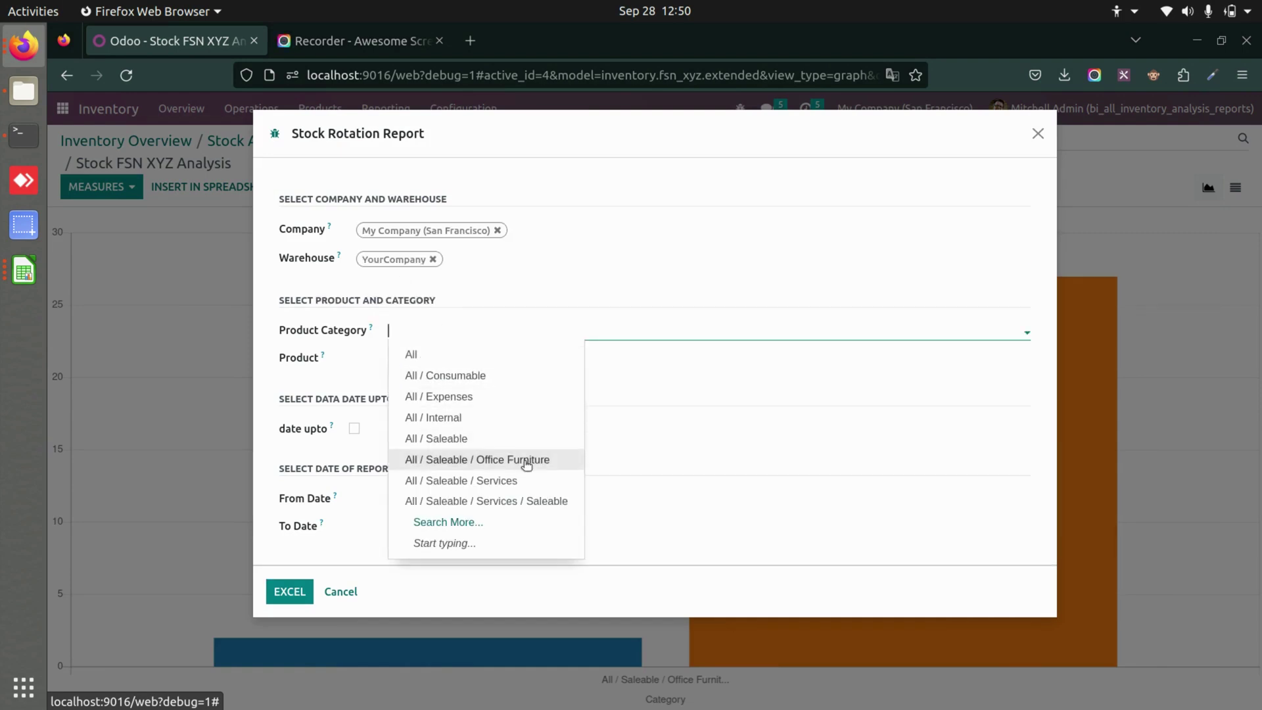
click(499, 456)
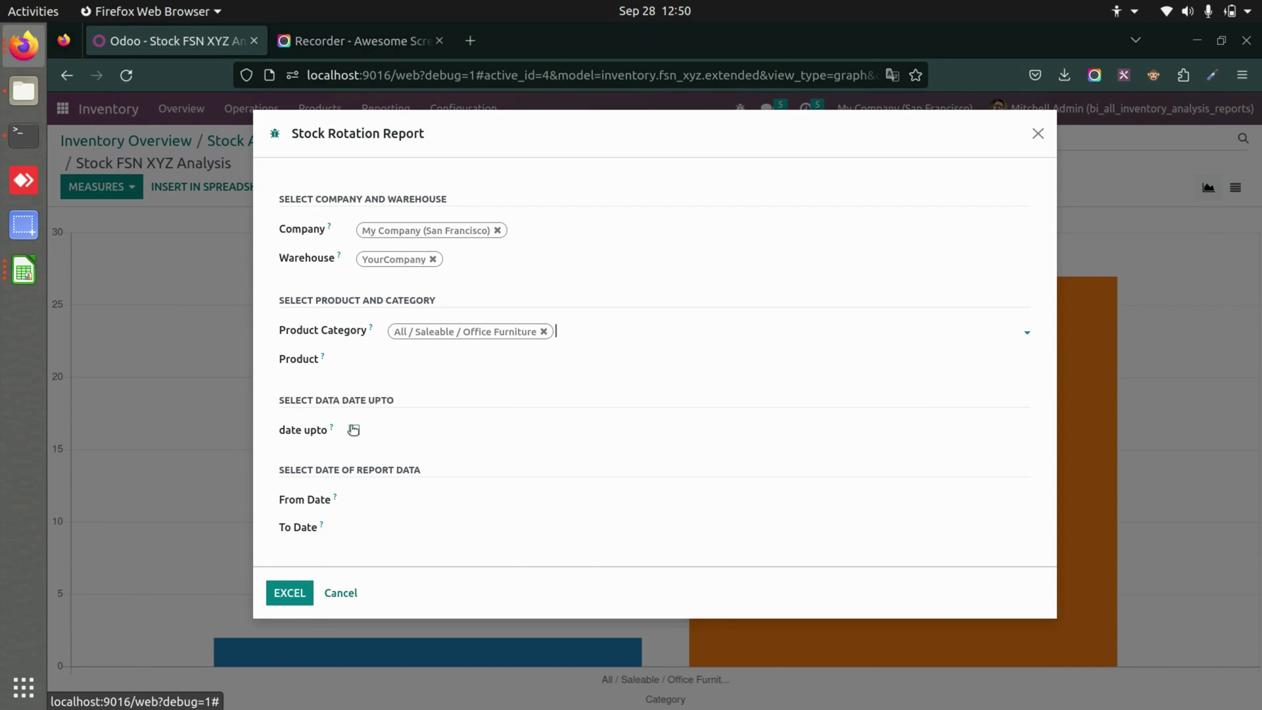
Step: Set the Stock Rotation Report's date range from 01/18/2022 to 09/28/2023
click(425, 497)
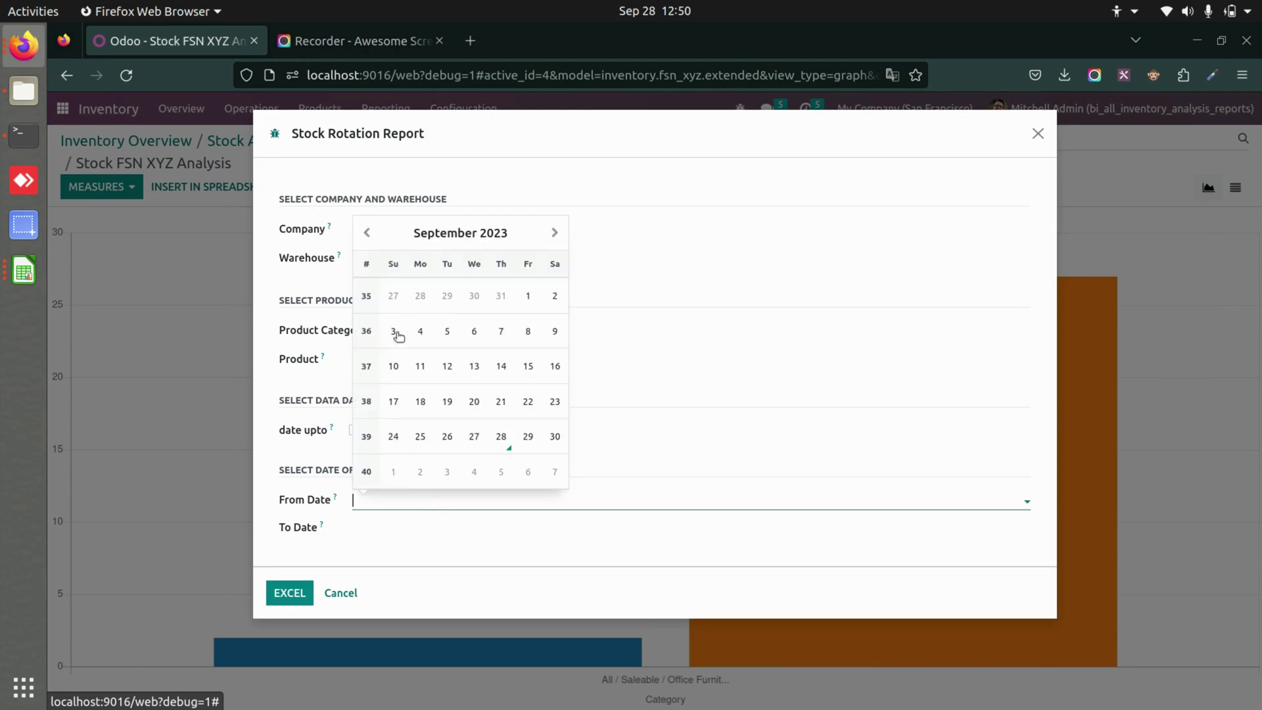
click(416, 251)
click(389, 329)
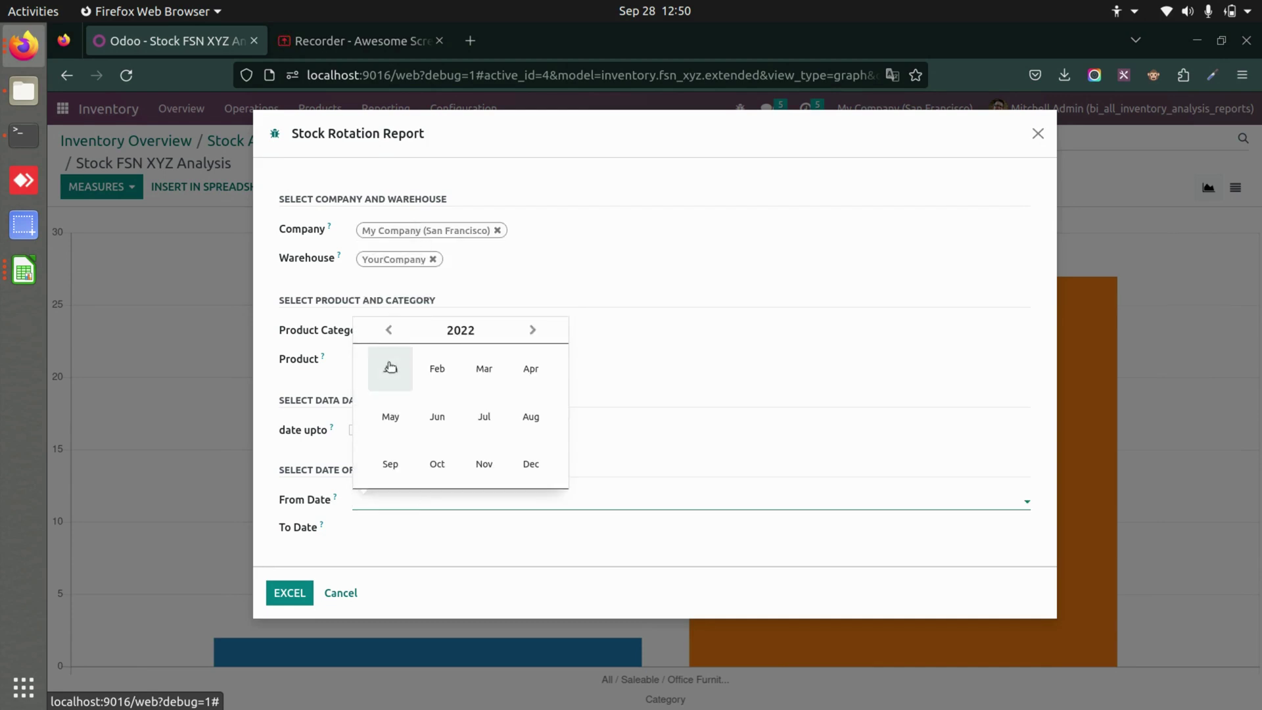
click(391, 369)
click(442, 413)
click(425, 534)
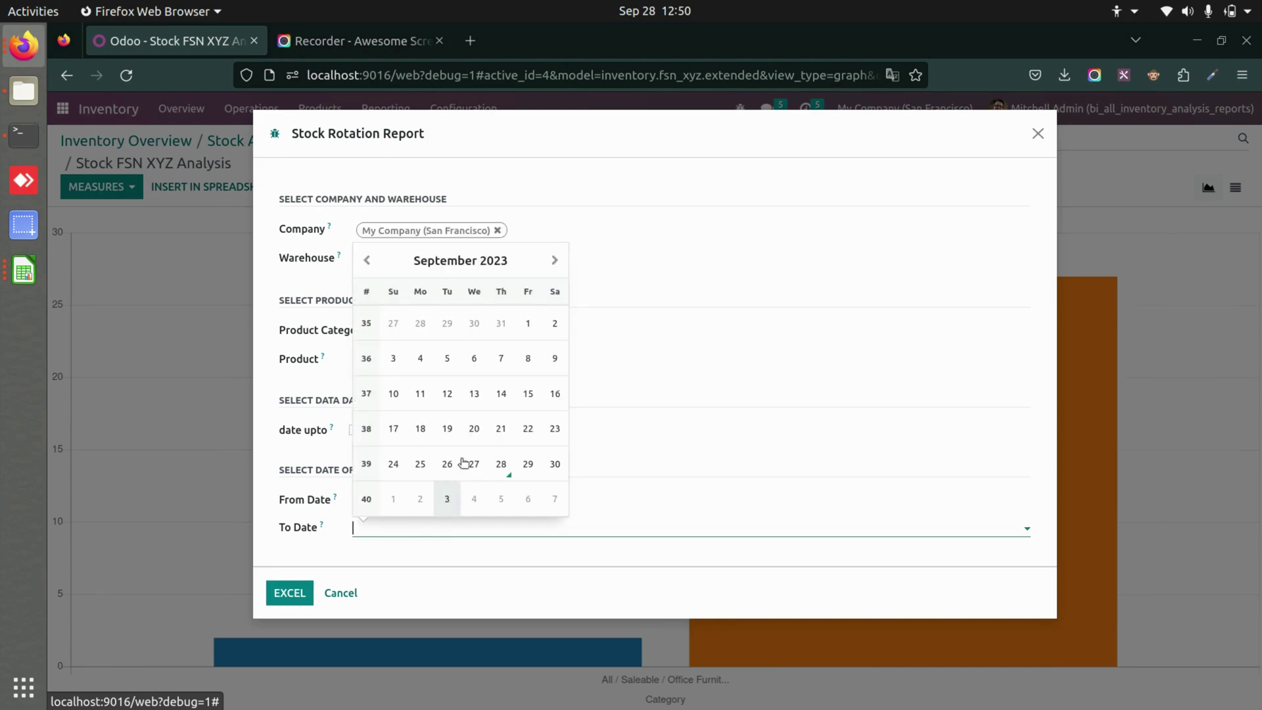
click(497, 458)
Step: Generate the Stock Rotation Report as Excel and open the downloaded file in LibreOffice Calc
click(290, 593)
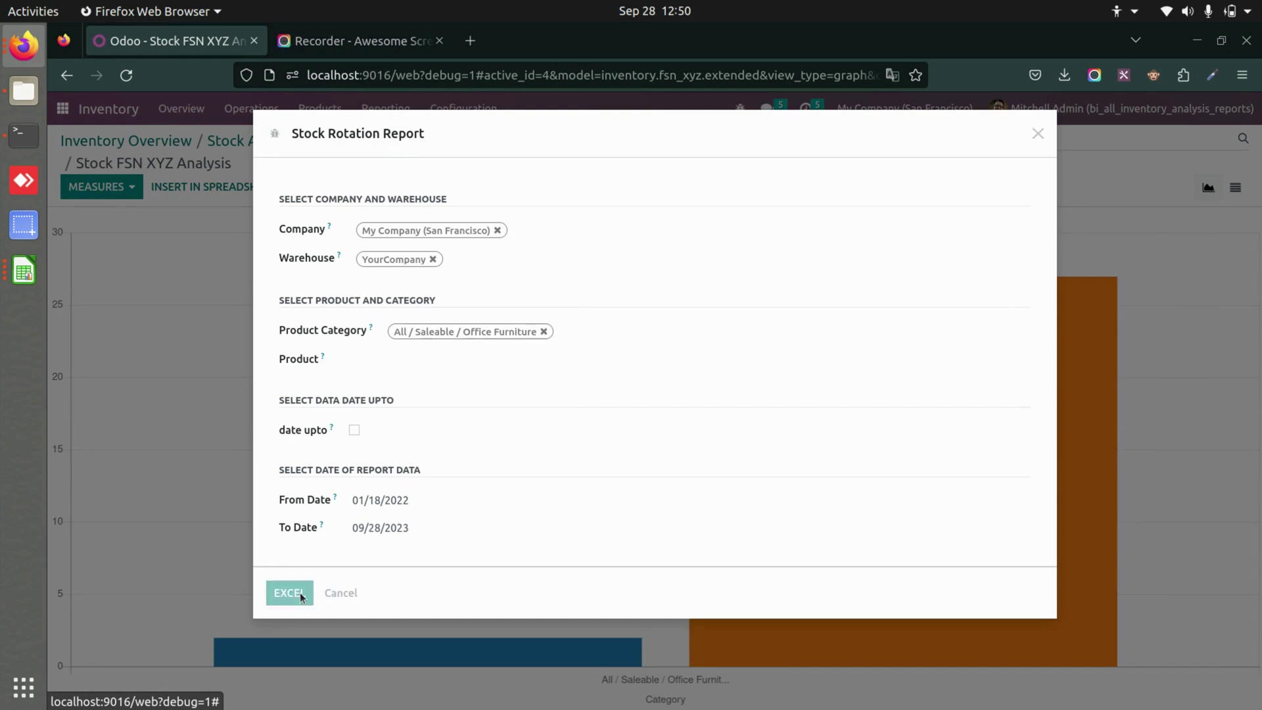
click(408, 190)
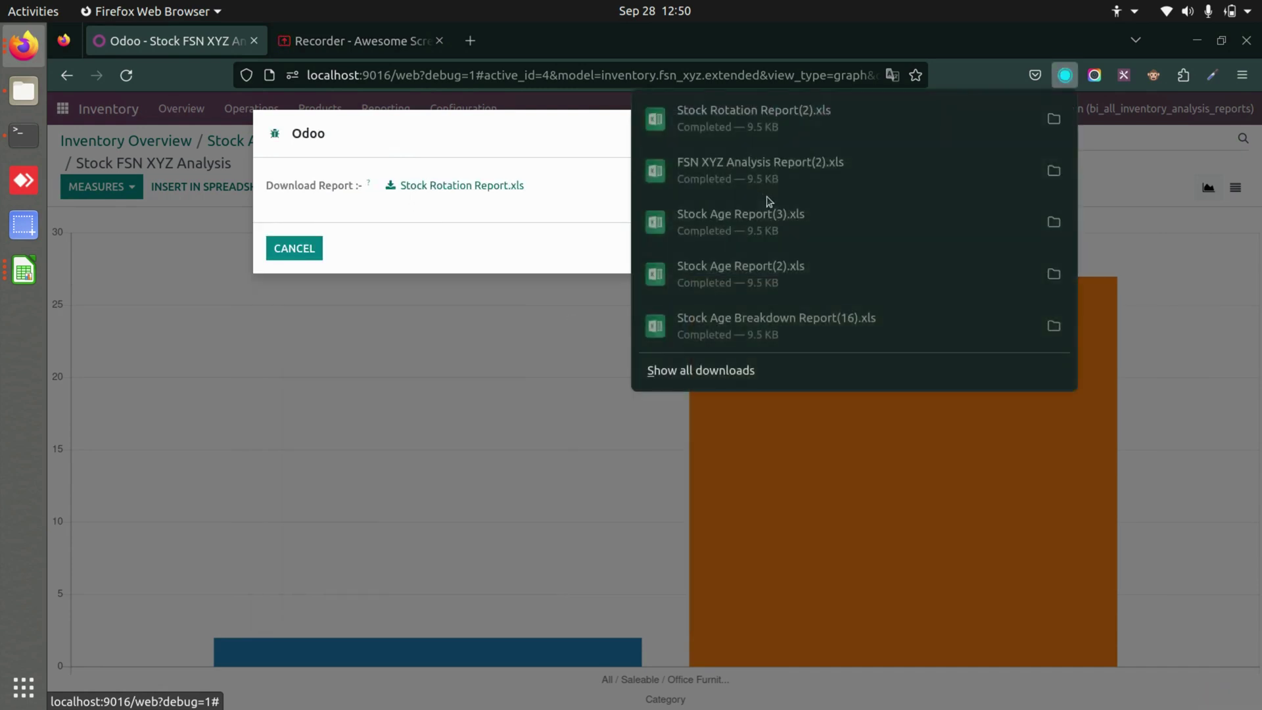
click(875, 129)
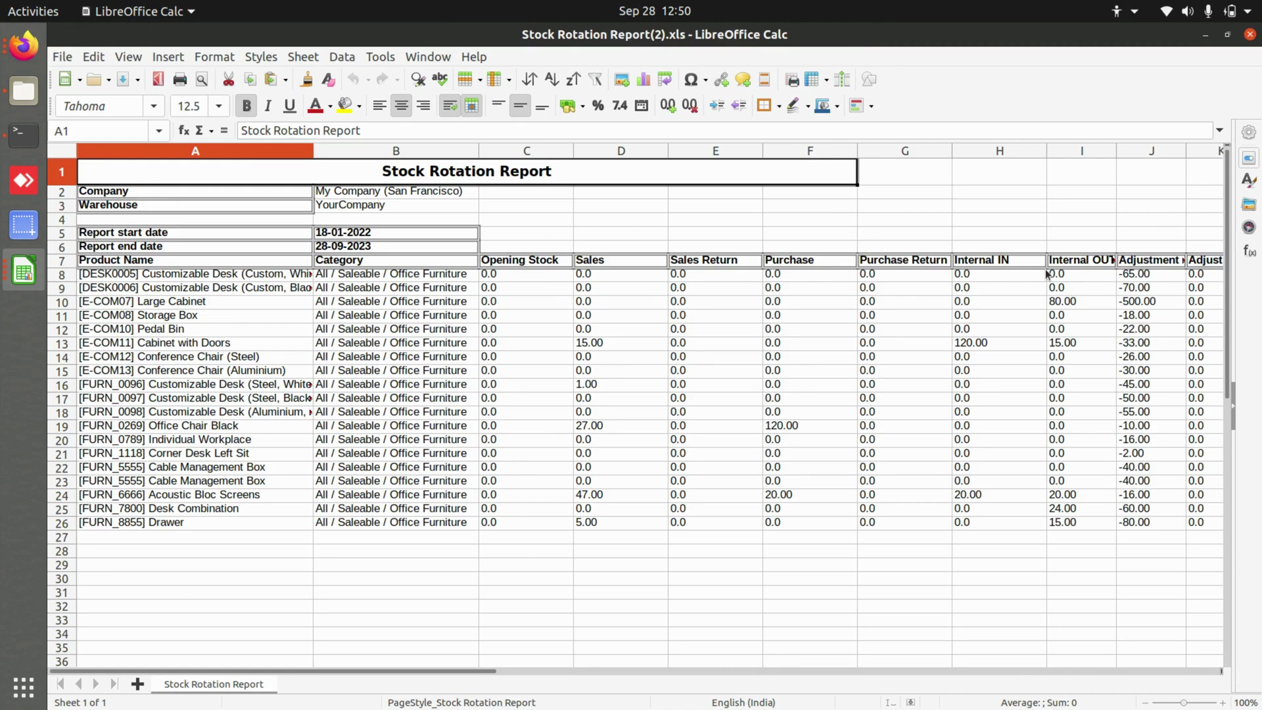
Step: Review the Stock Rotation spreadsheet's sales, purchase, internal, adjustment, production, transit and closing columns
scroll(1047, 275, right, 1)
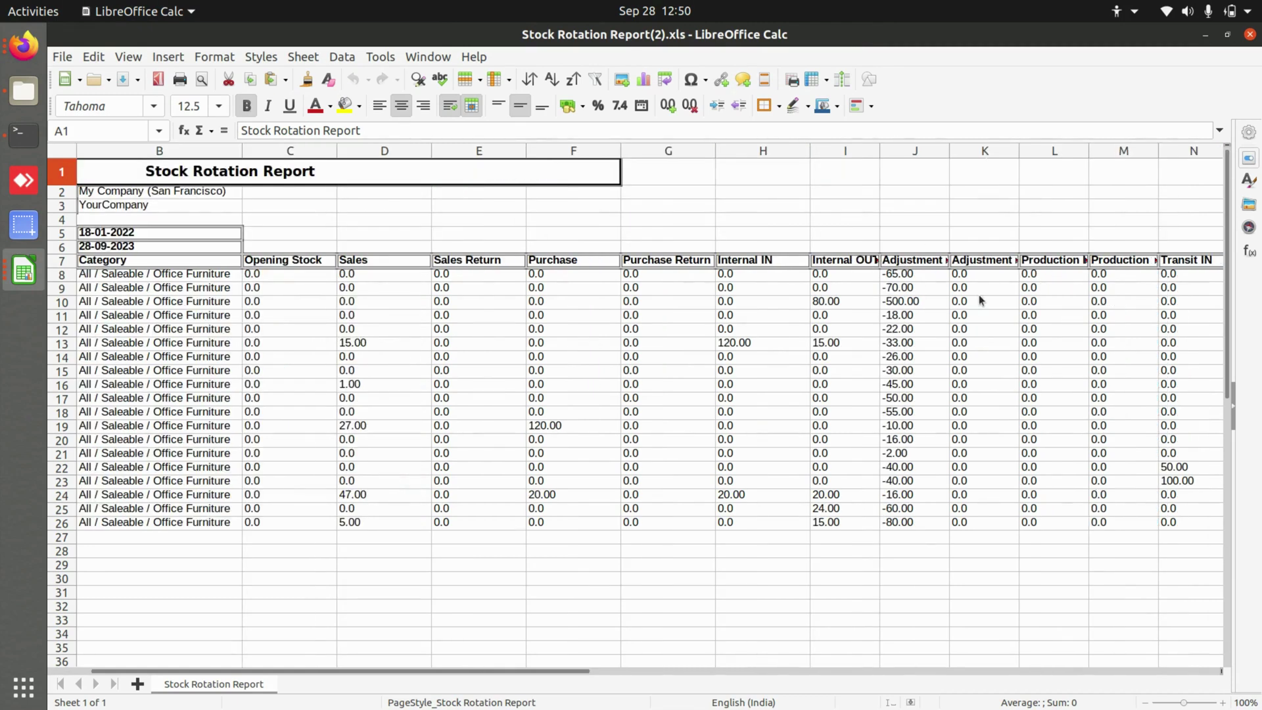
scroll(1106, 293, right, 8)
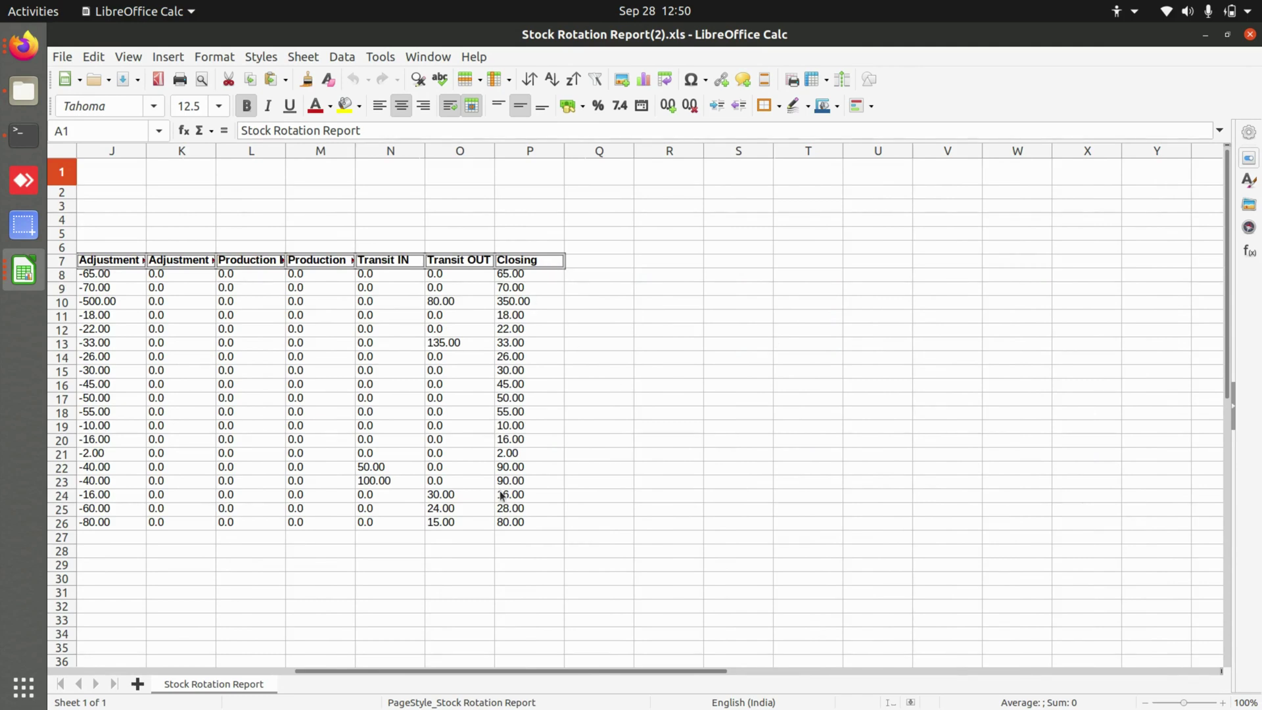
scroll(501, 494, left, 9)
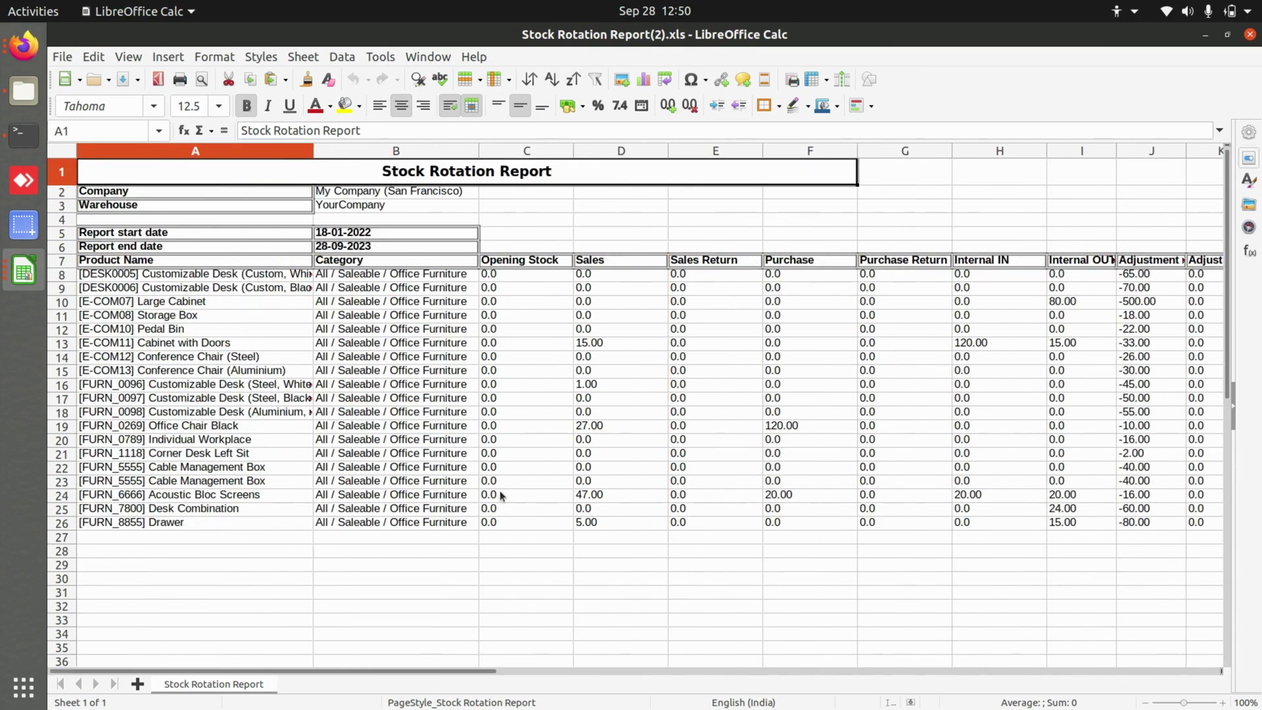
Step: Return to Odoo in Firefox, close the download dialog and open the Warehouse Turnover Analysis Report from the Inventory Overview
key(alt+Tab)
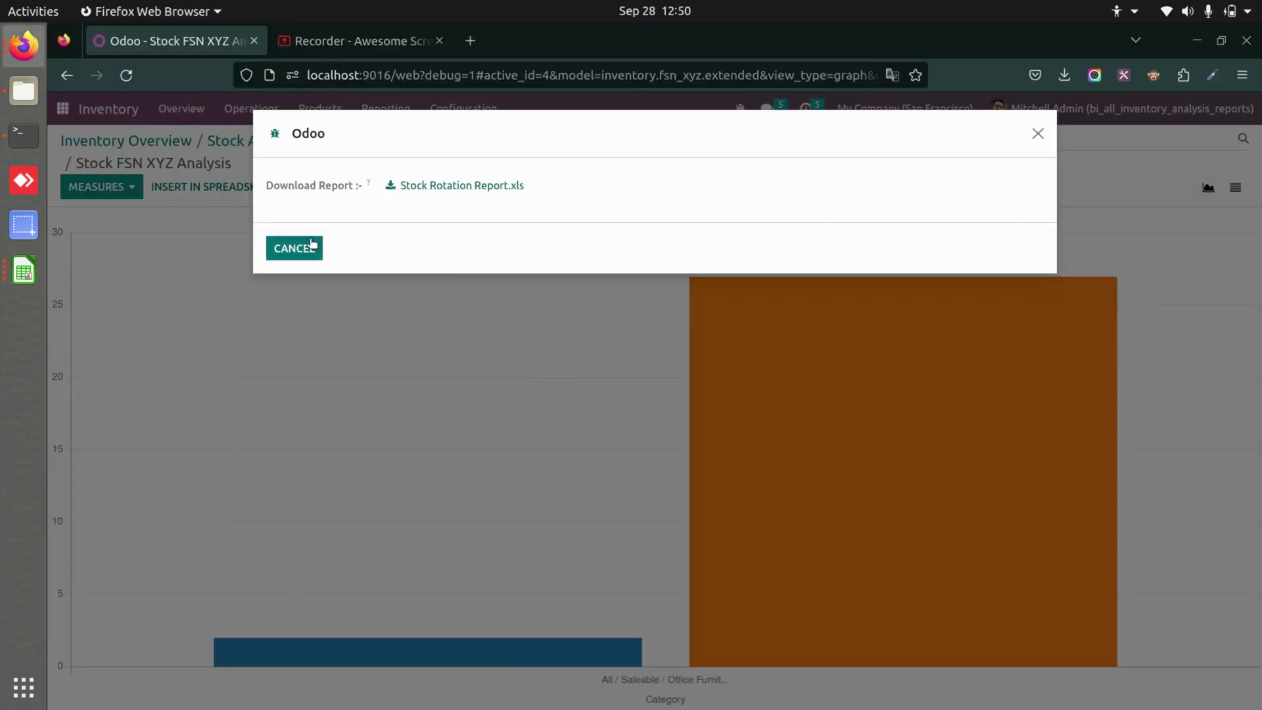
click(293, 248)
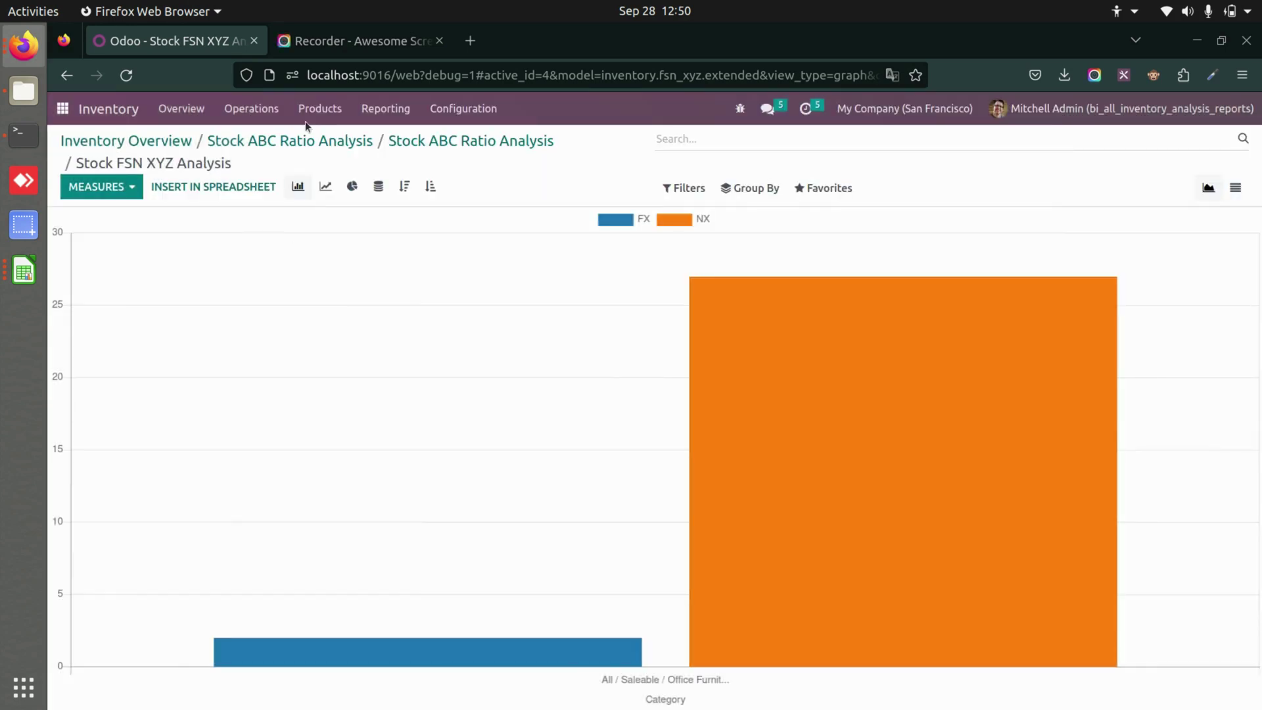
click(110, 118)
click(364, 107)
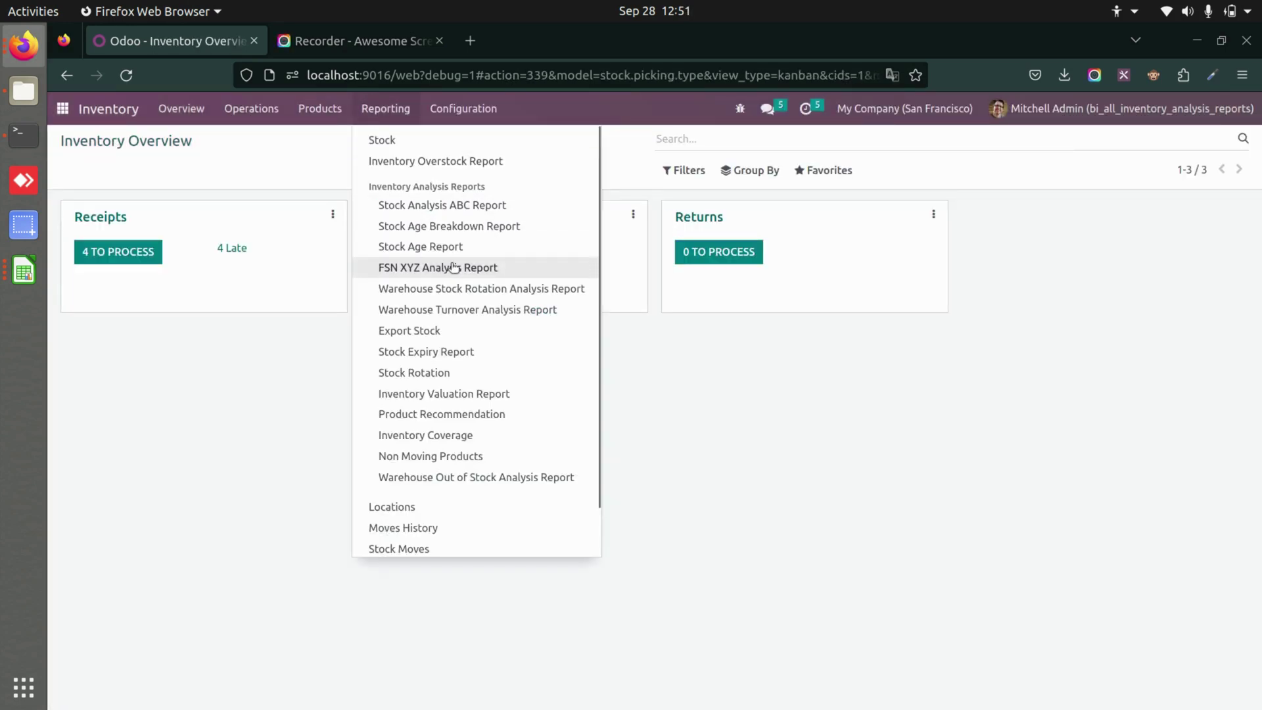
click(451, 309)
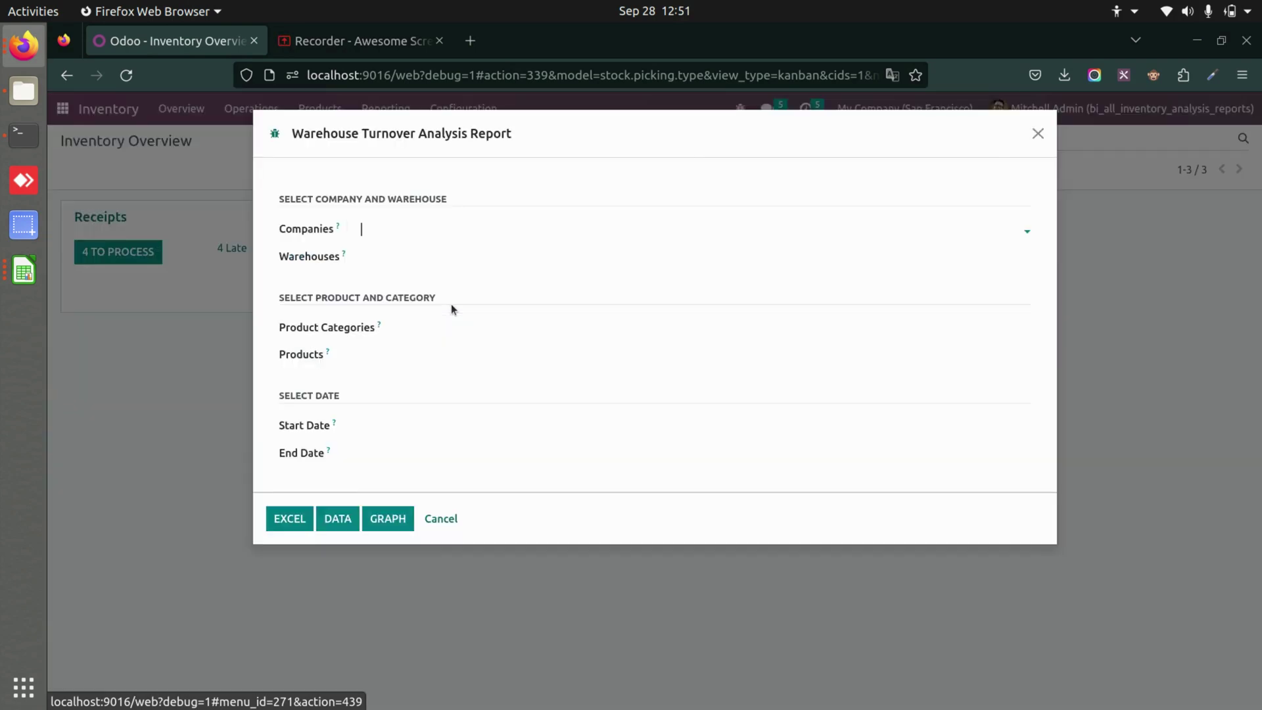
Step: Filter the turnover report by company My Company (San Francisco), warehouse YourCompany and category All / Saleable / Office Furniture
click(406, 226)
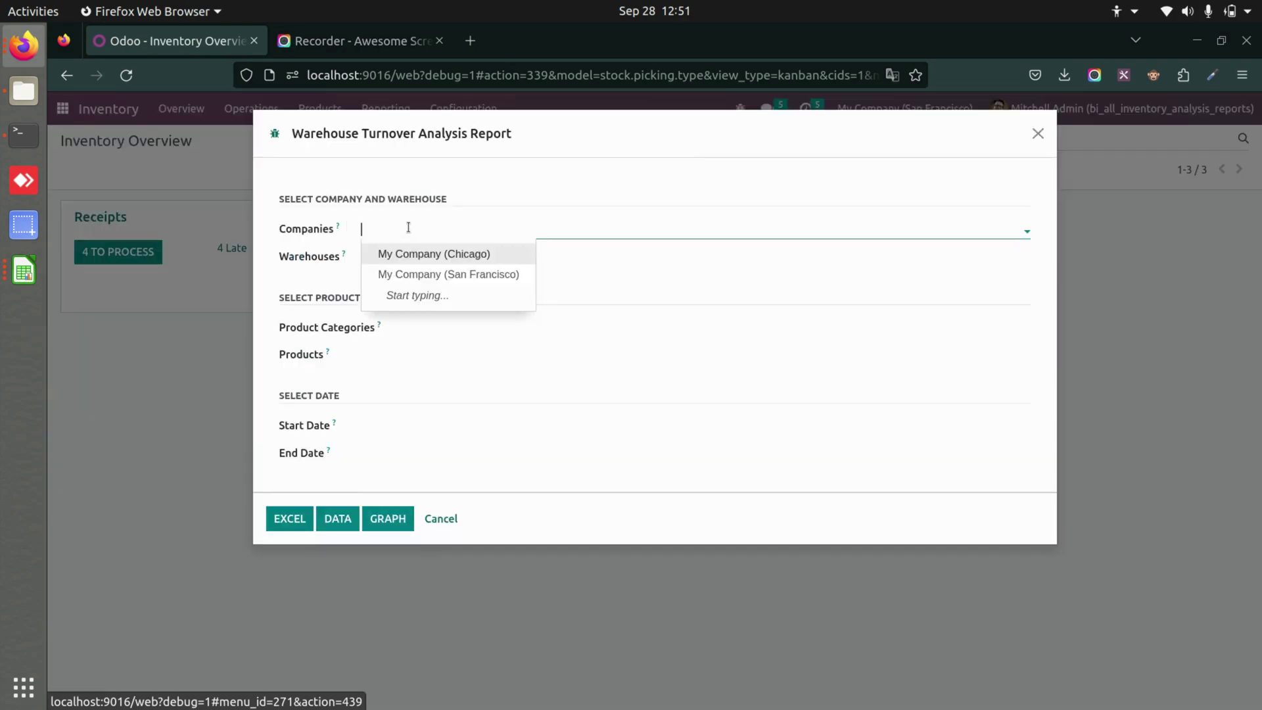
click(460, 273)
click(421, 258)
click(444, 281)
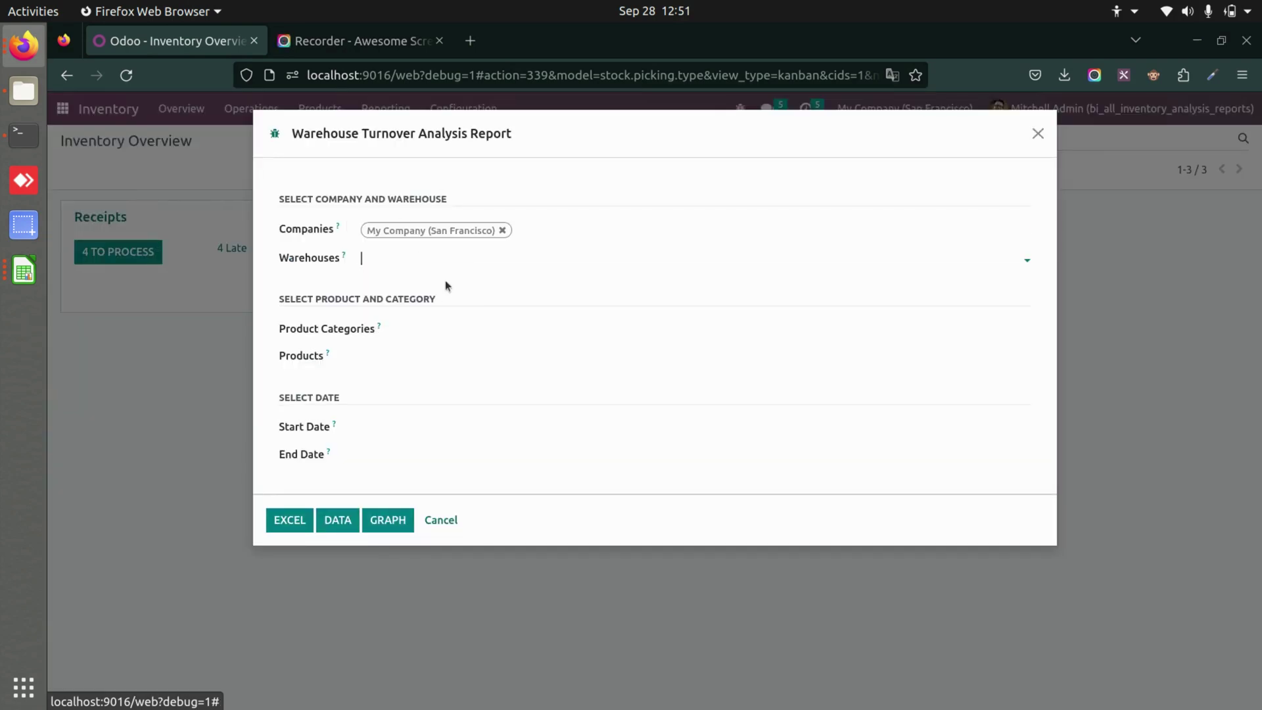
click(483, 330)
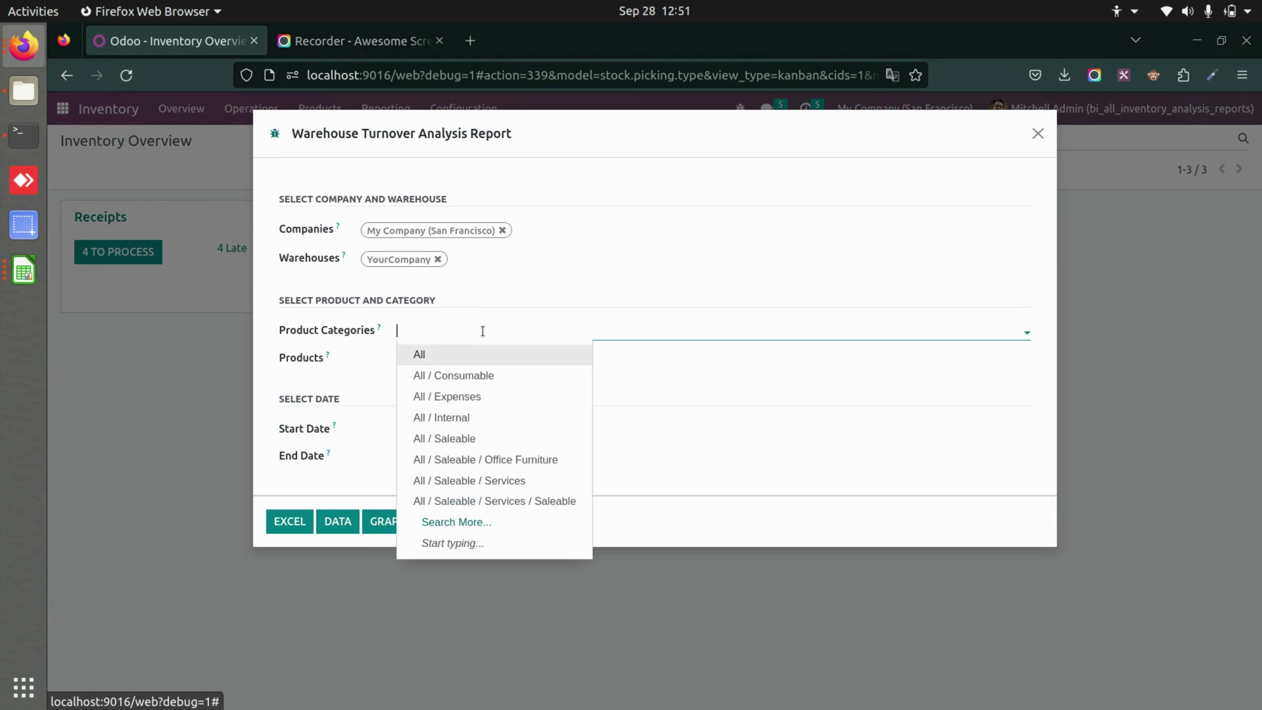
click(494, 459)
click(280, 343)
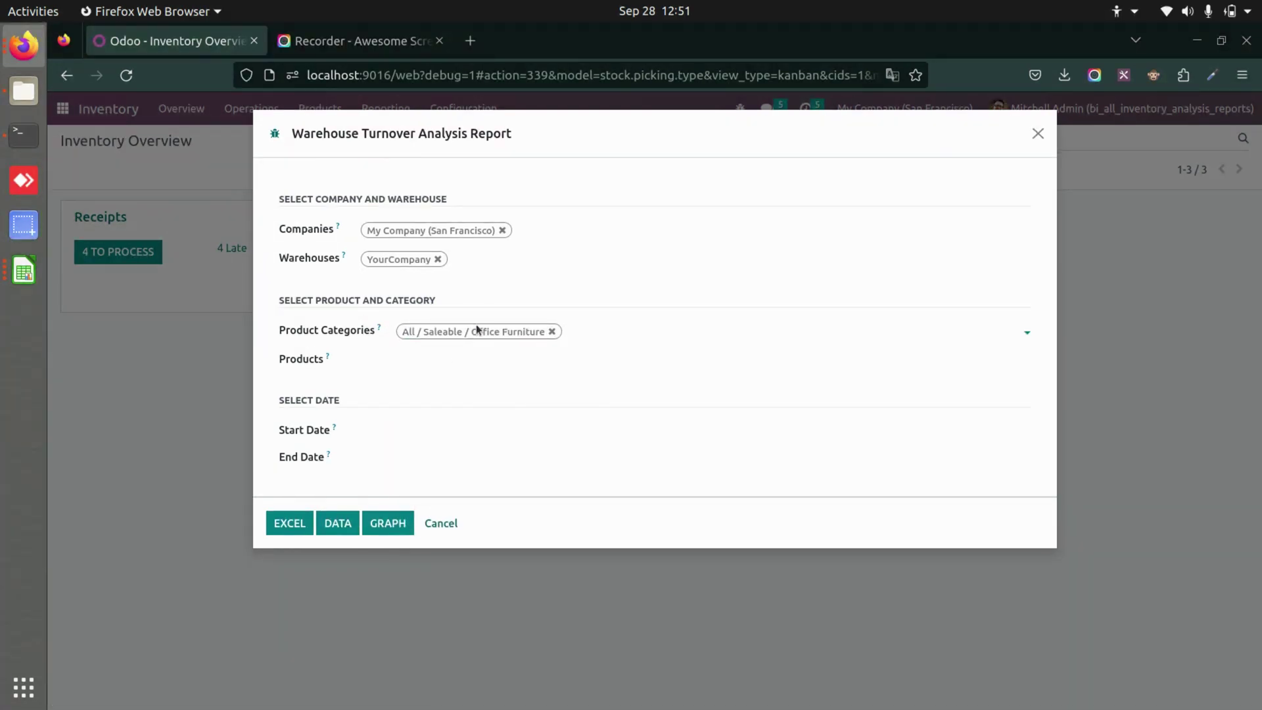
Step: Set the Warehouse Turnover Analysis Report's start date to 01/11/2022 and end date to 09/28/2023
click(386, 430)
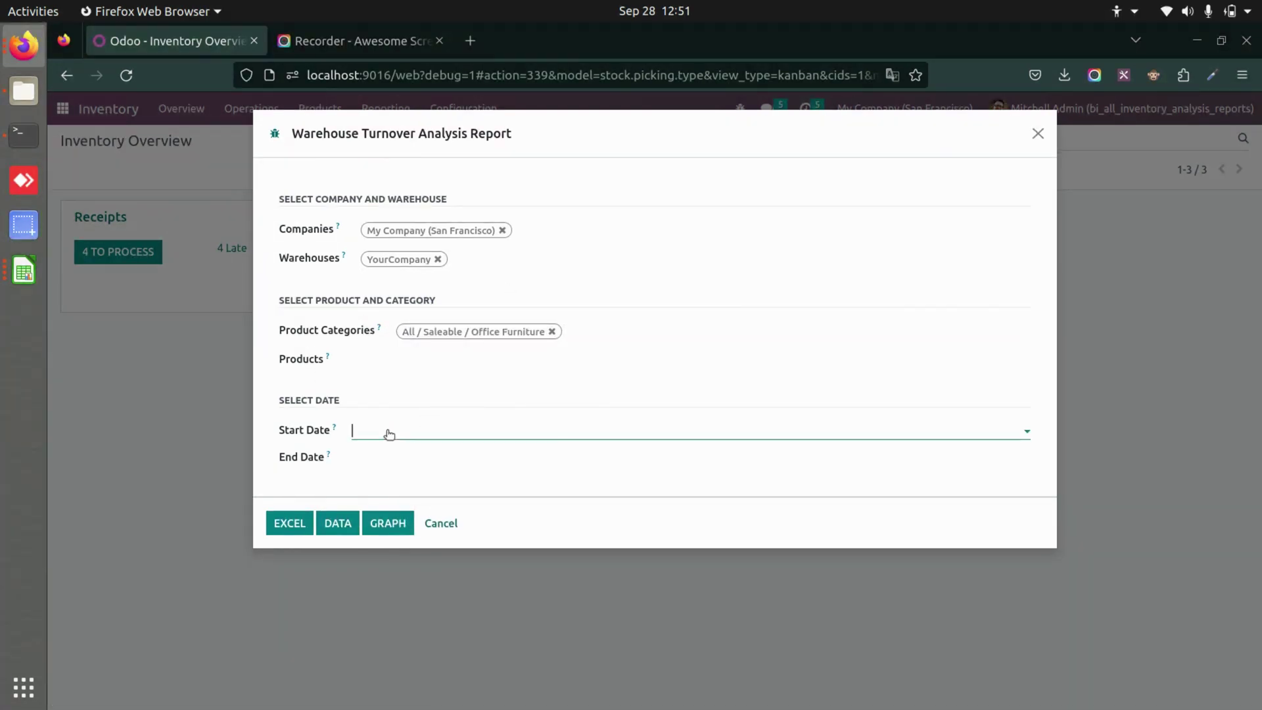
click(435, 166)
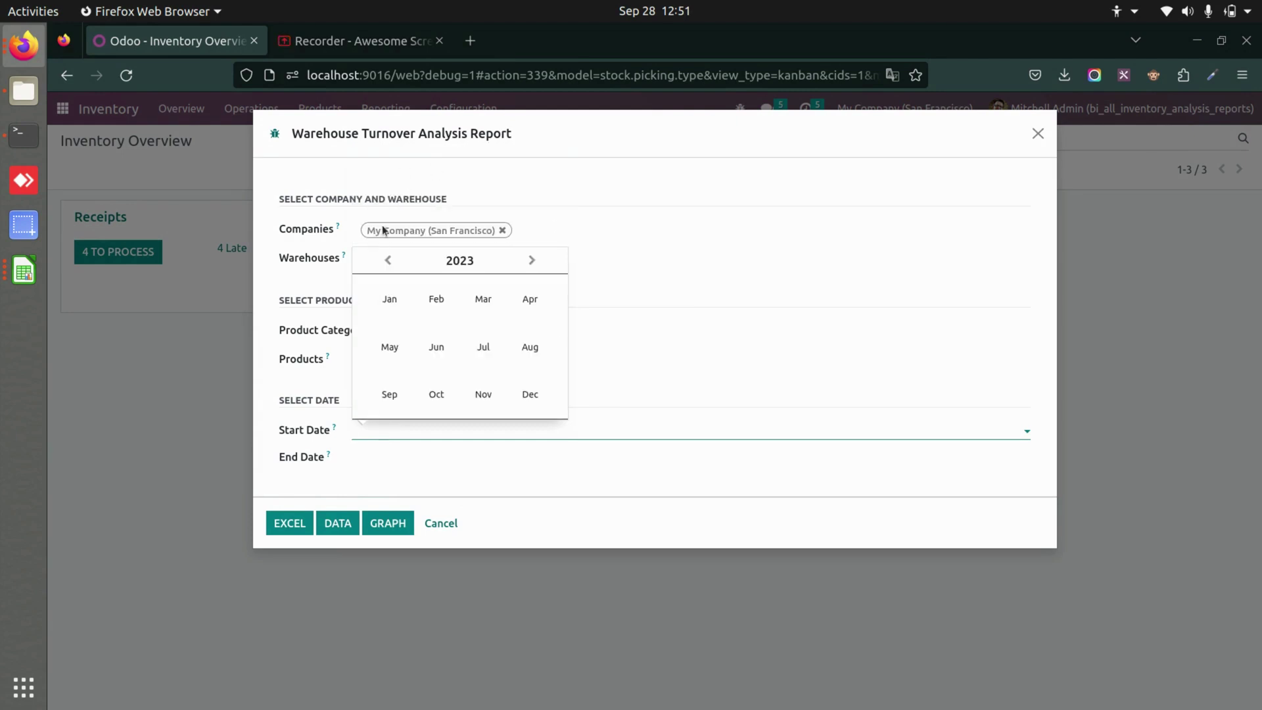
click(387, 260)
click(384, 312)
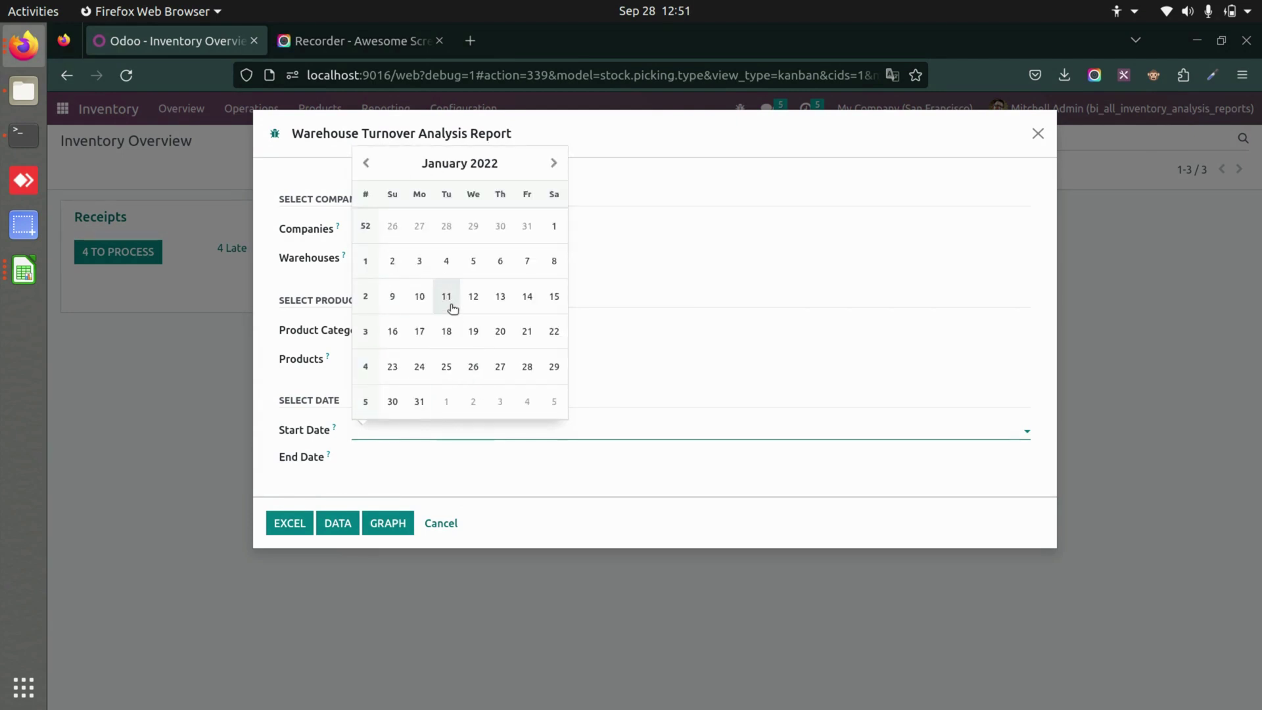
click(450, 302)
click(428, 460)
click(500, 393)
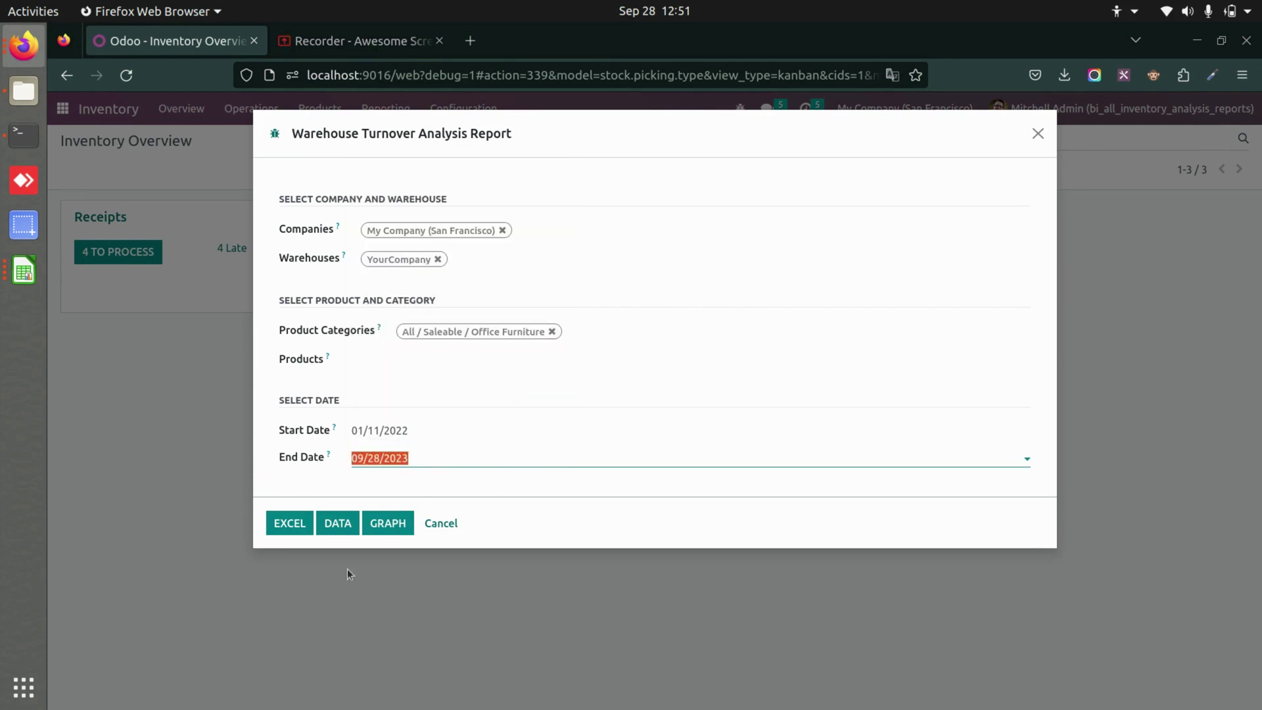
Step: Generate the Warehouse Turnover Analysis Report as Excel and open the downloaded file in LibreOffice Calc
click(299, 522)
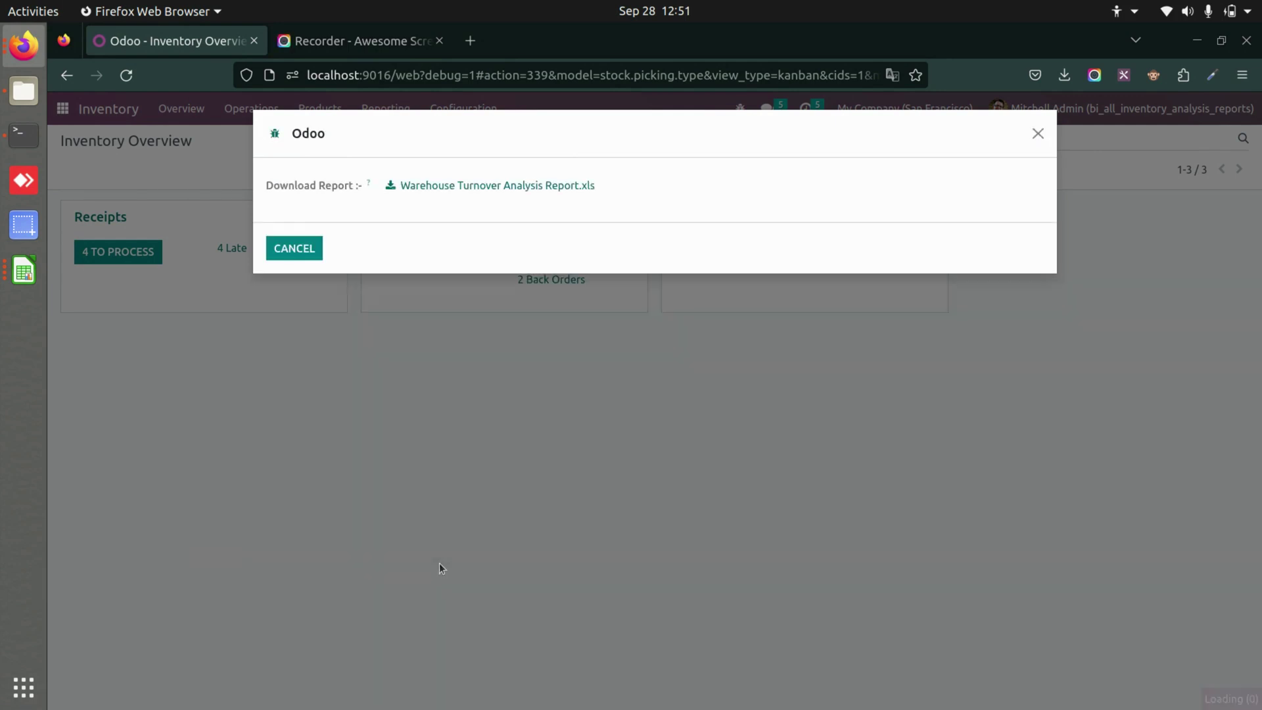
click(494, 186)
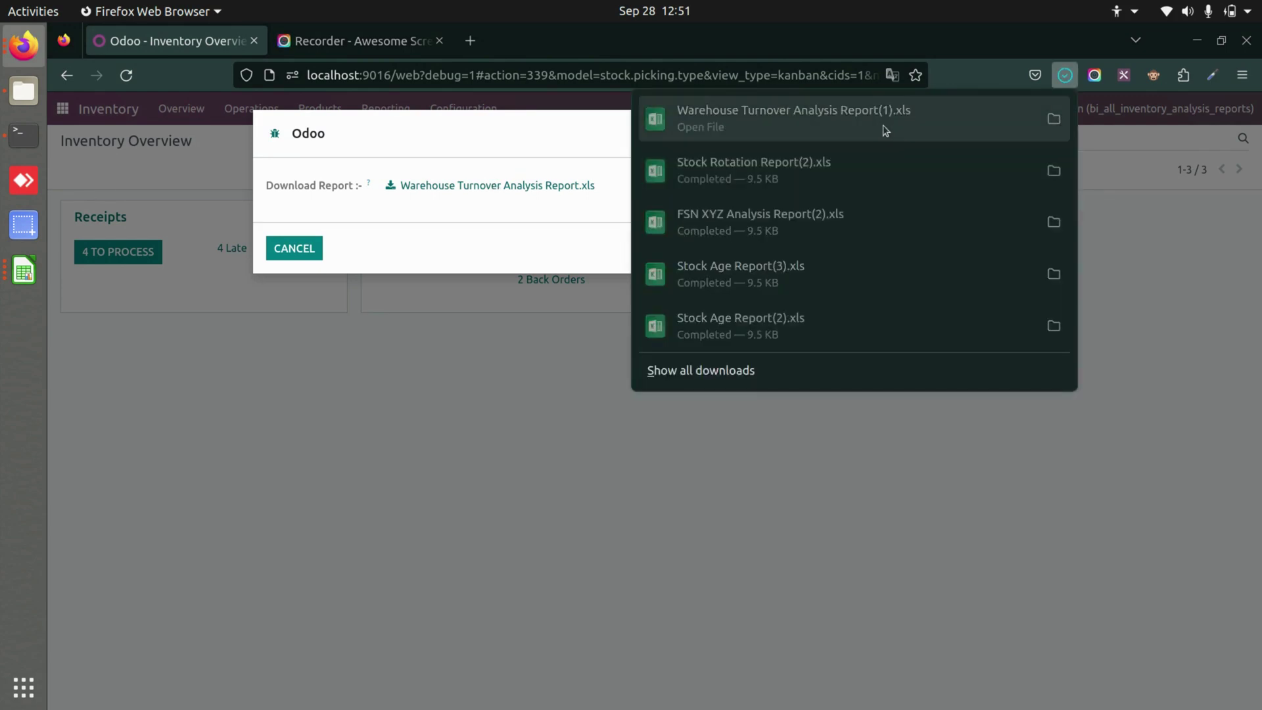
click(884, 124)
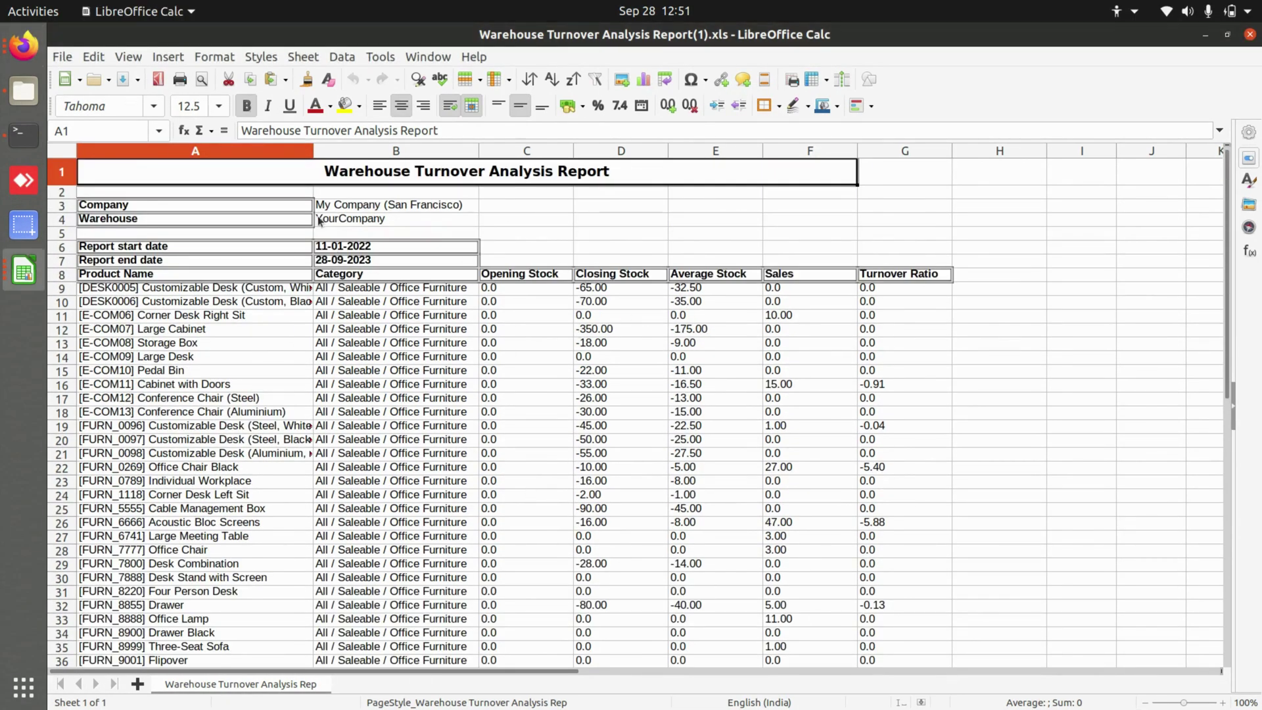
Step: Return to Odoo in Firefox, close the turnover report's download dialog and open the Export Stock report
key(alt+Tab)
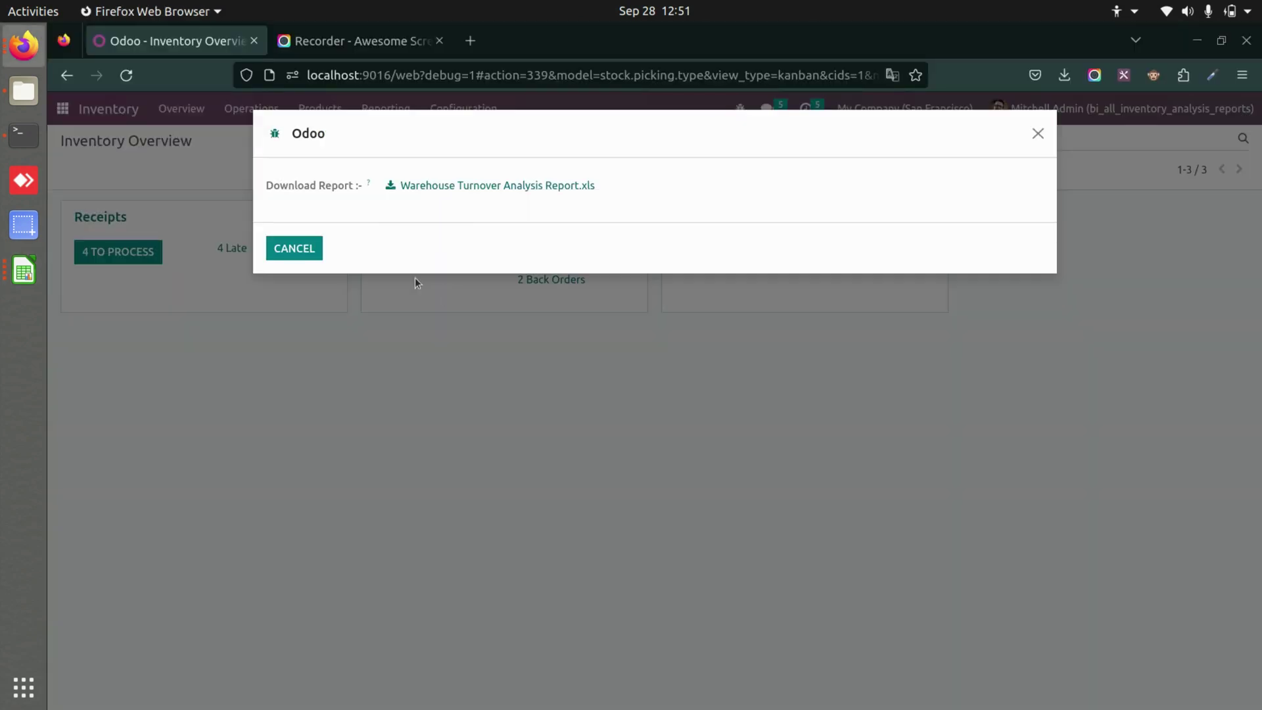
click(294, 250)
click(385, 108)
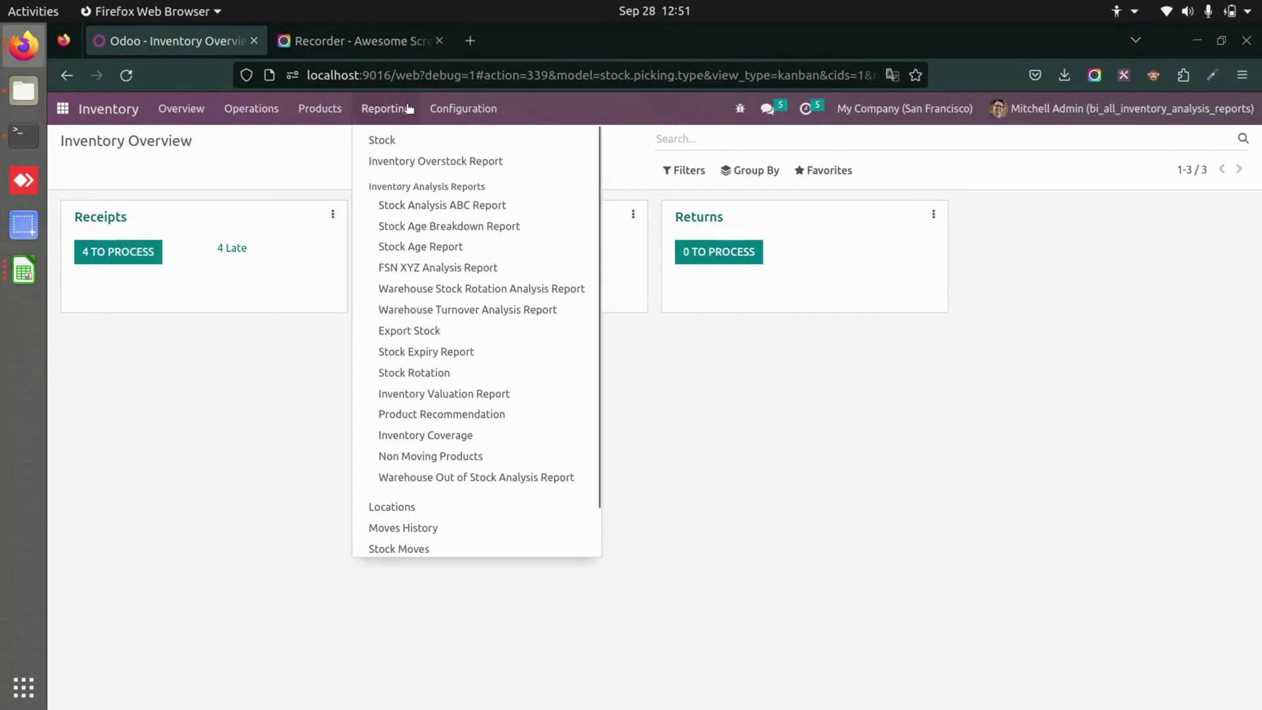
click(510, 331)
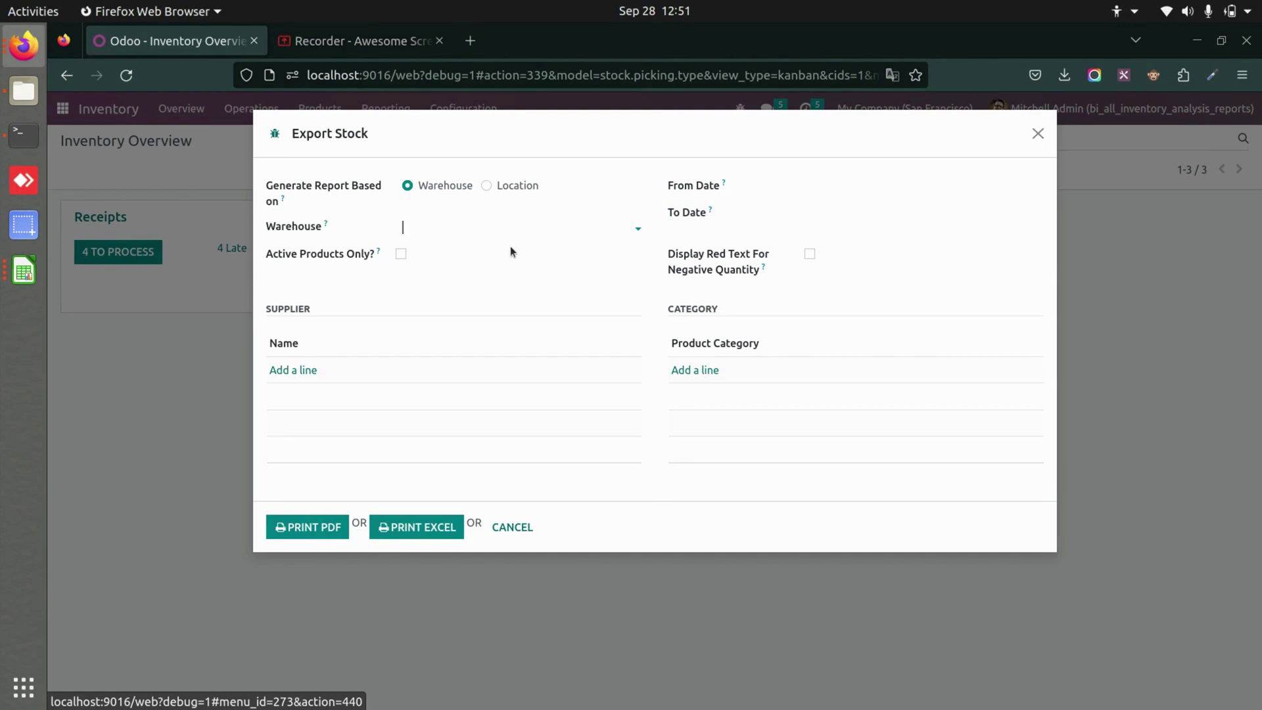
Step: Select YourCompany as the warehouse for the Export Stock report
click(451, 229)
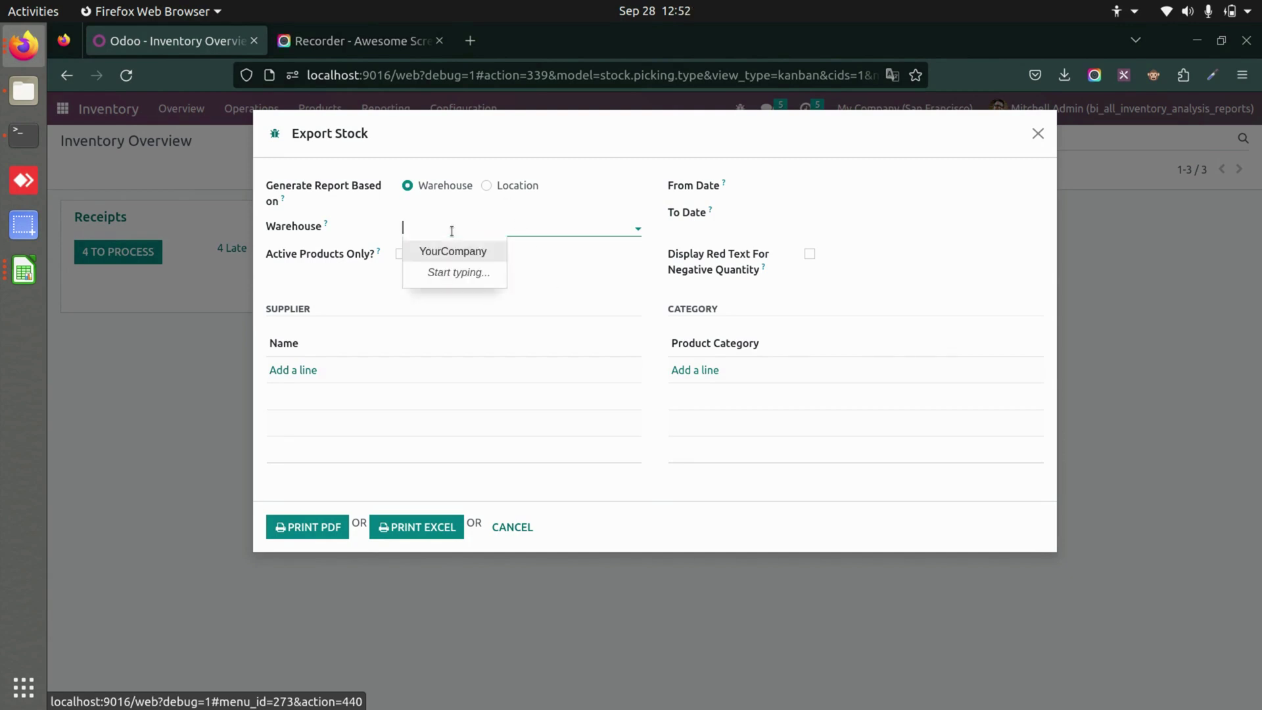
click(453, 251)
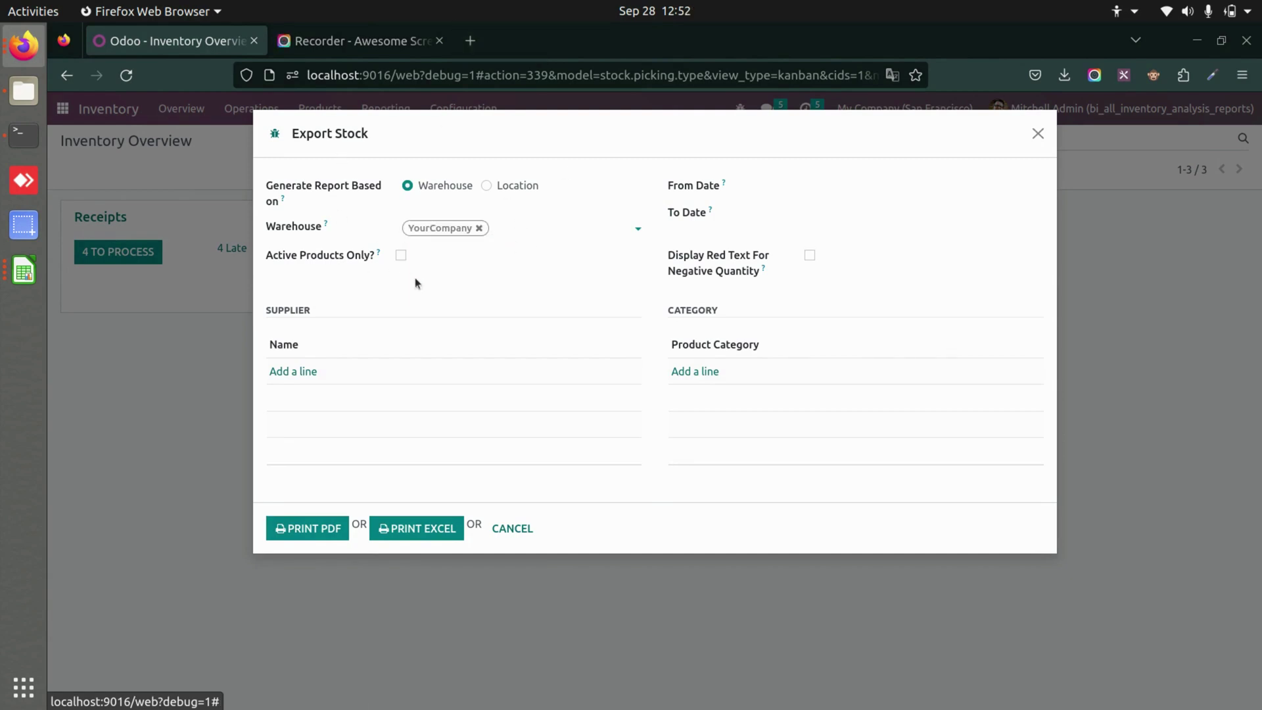
click(401, 259)
Step: Set the report period from 01/11/2022 to 09/28/2023 and enable red text for negative quantities
click(819, 189)
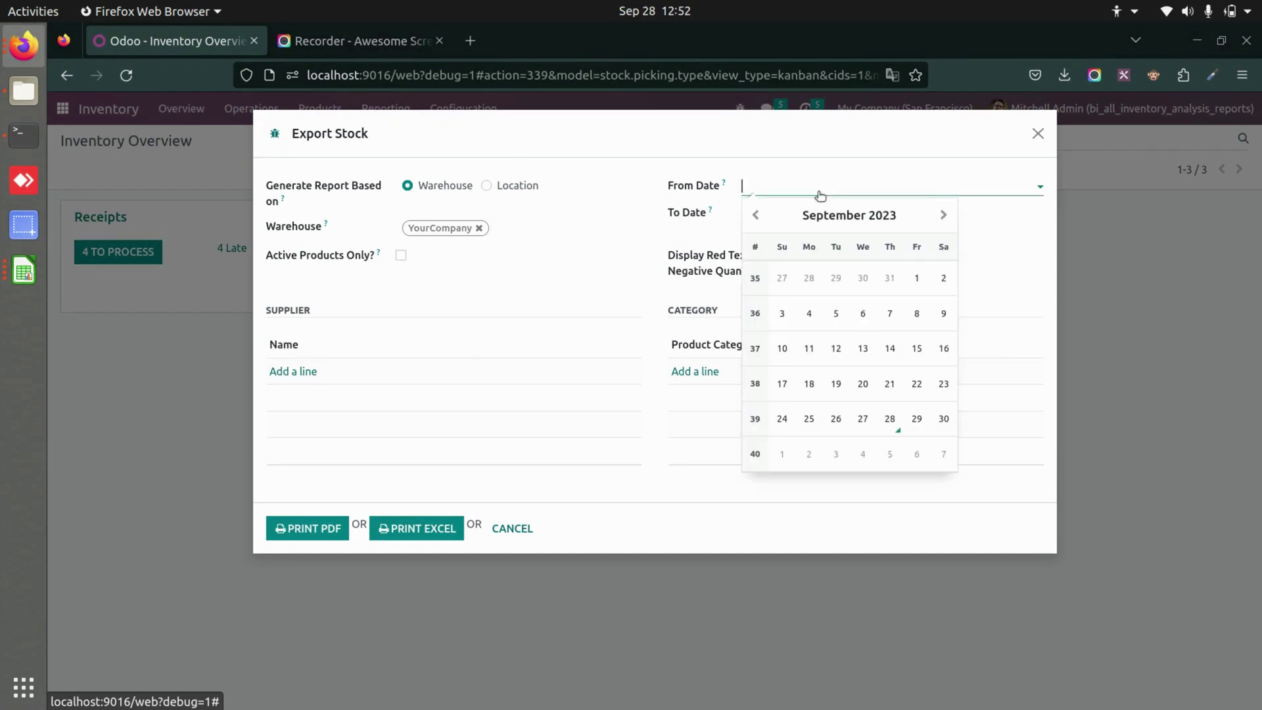
click(836, 211)
click(778, 210)
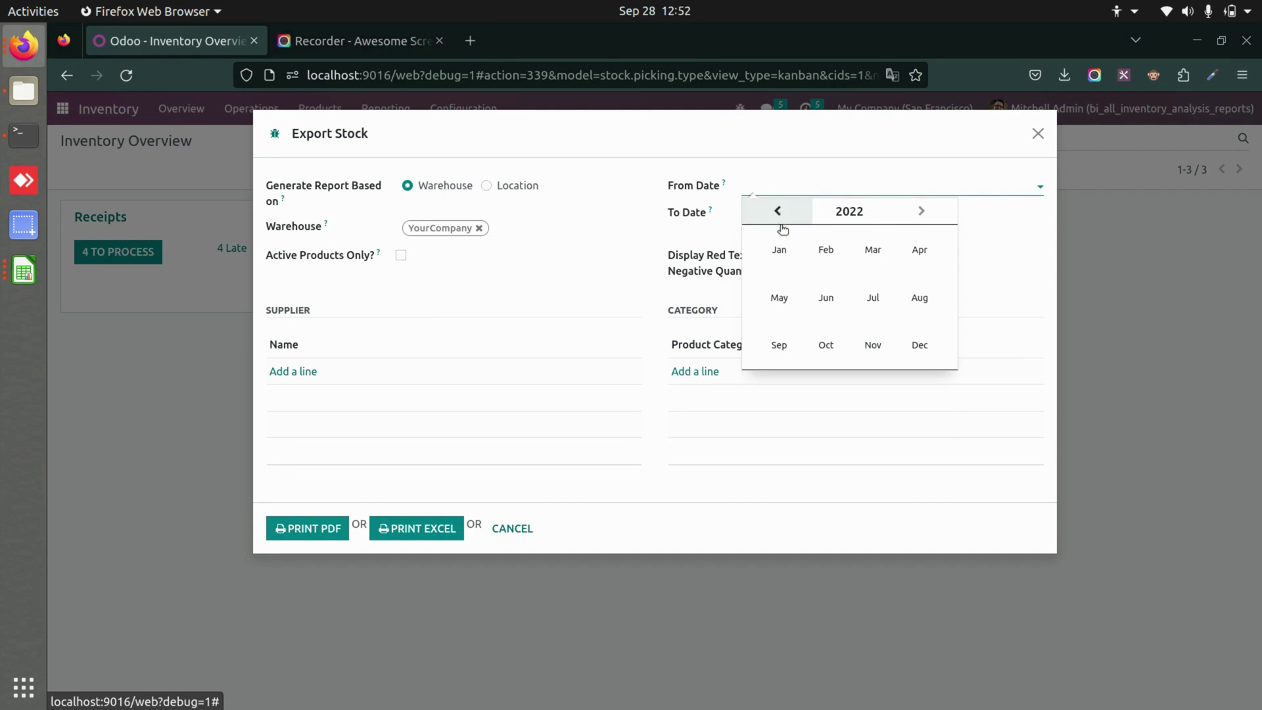
click(779, 249)
click(836, 348)
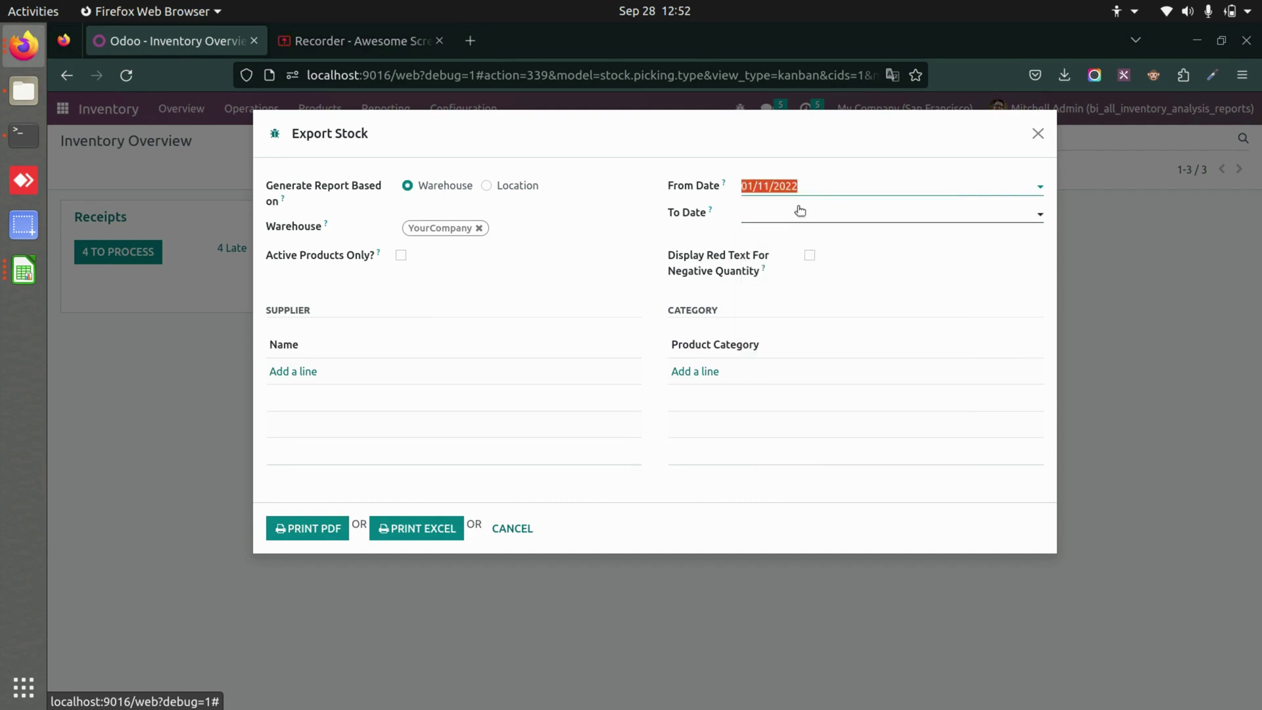
click(799, 210)
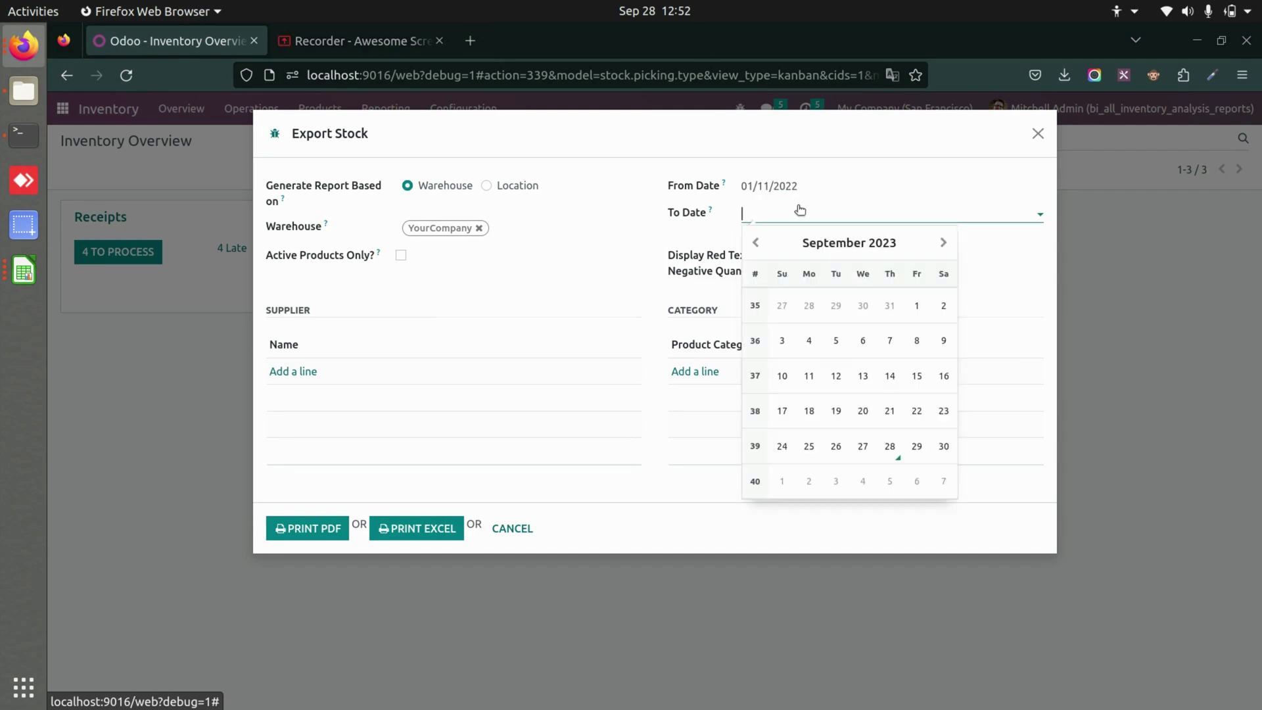
click(889, 446)
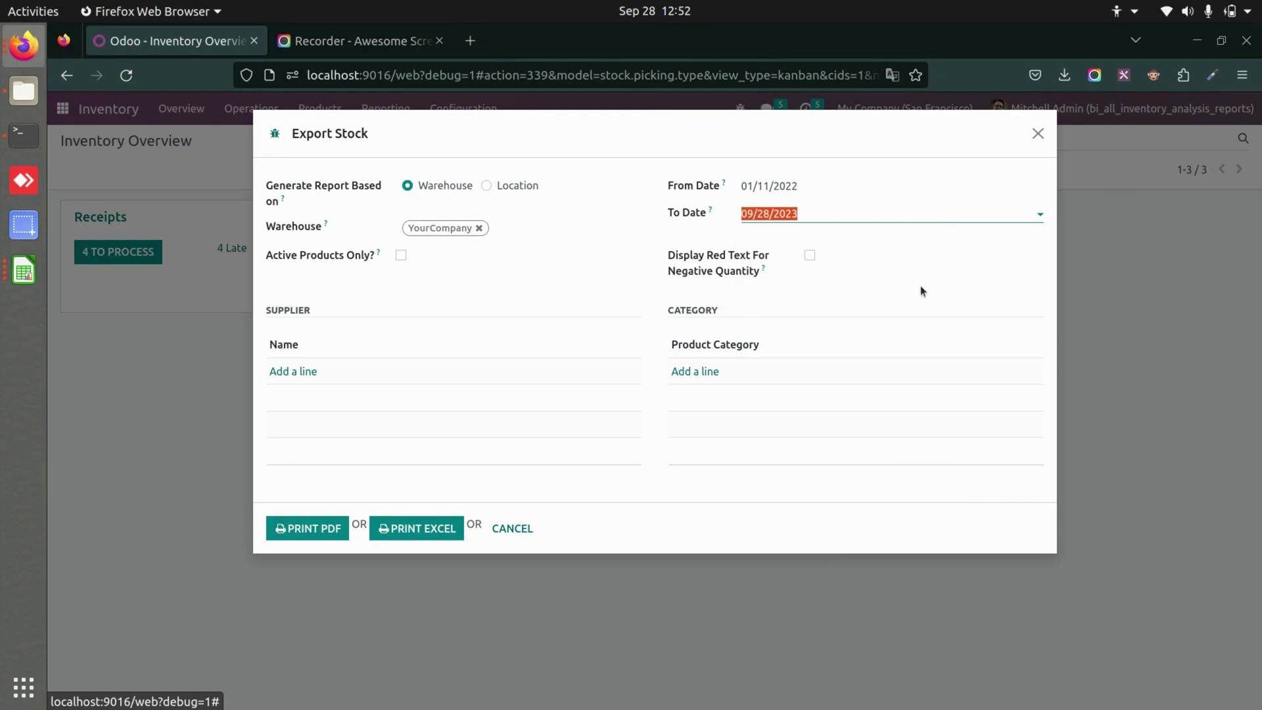
click(810, 256)
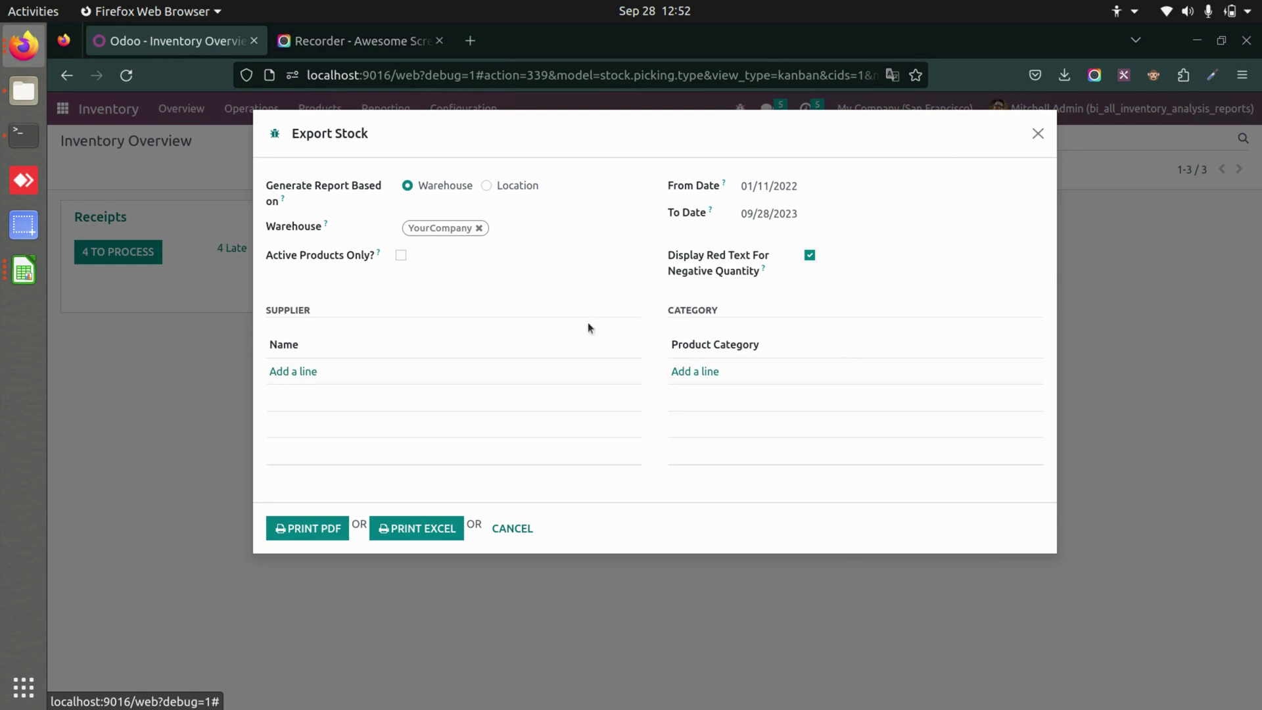
Step: Add the category All / Saleable / Office Furniture and all listed suppliers to the Export Stock report
click(706, 372)
click(361, 410)
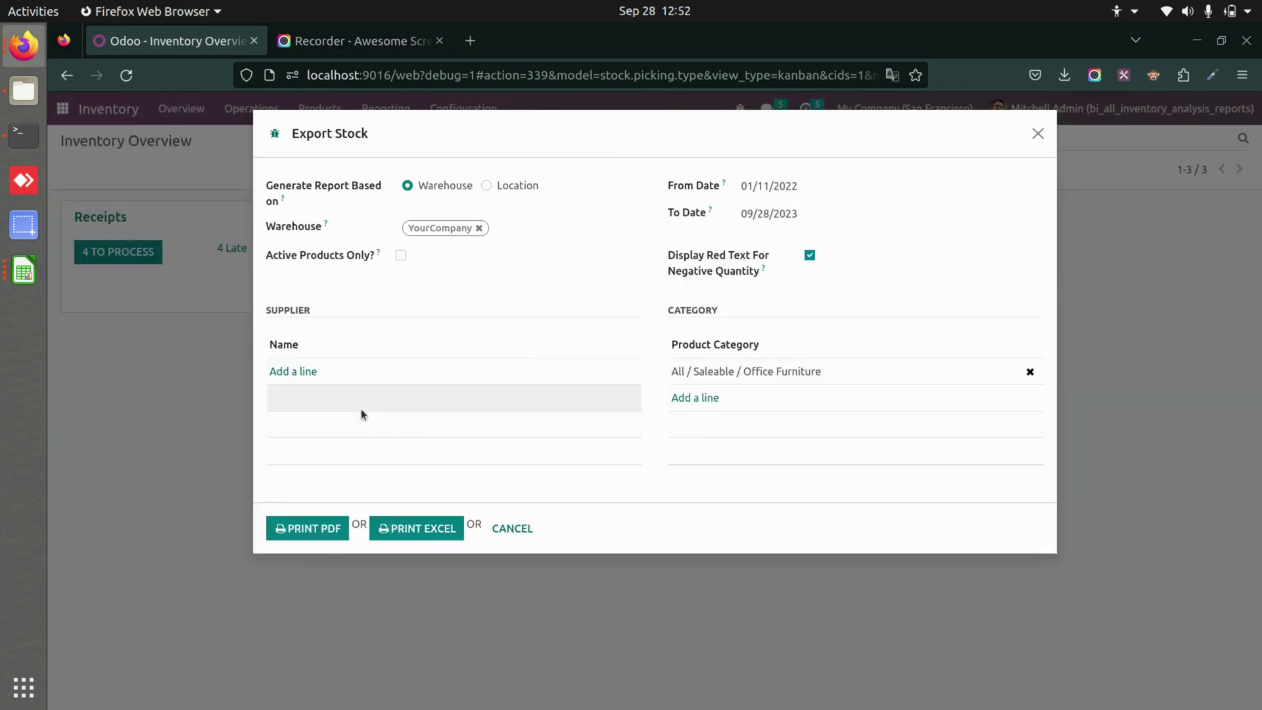
click(289, 373)
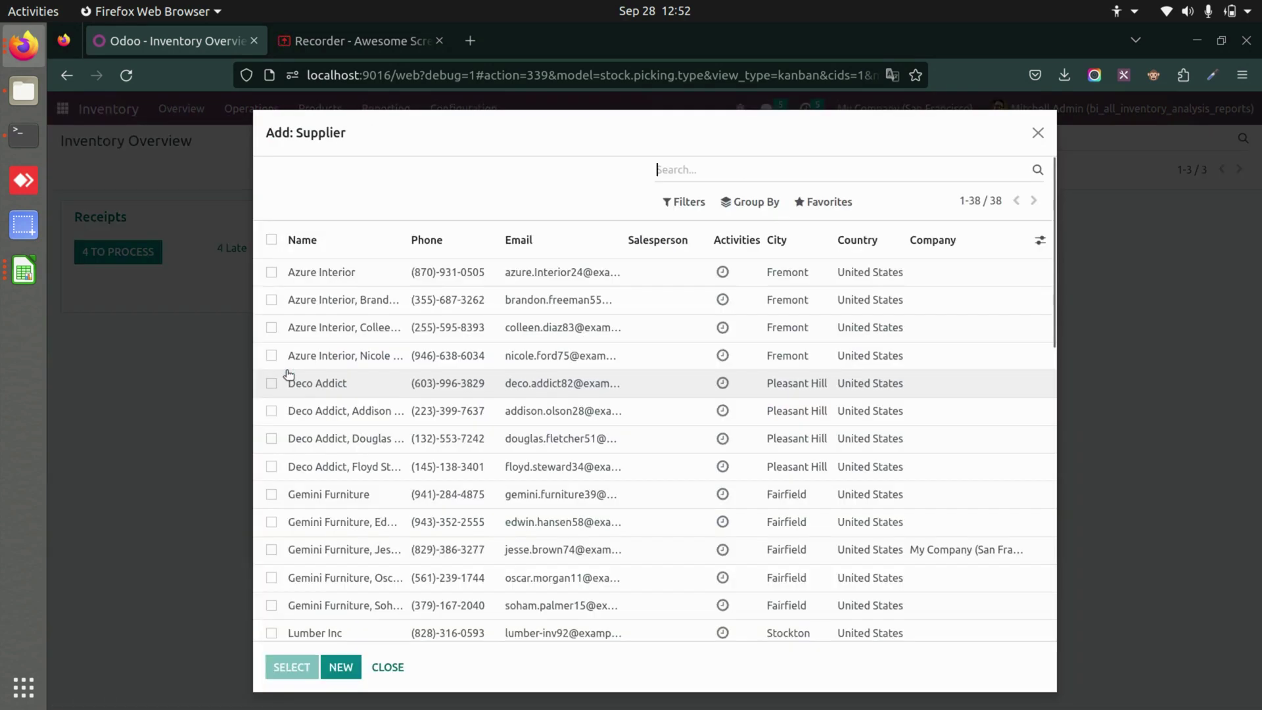
click(271, 239)
scroll(333, 382, down, 10)
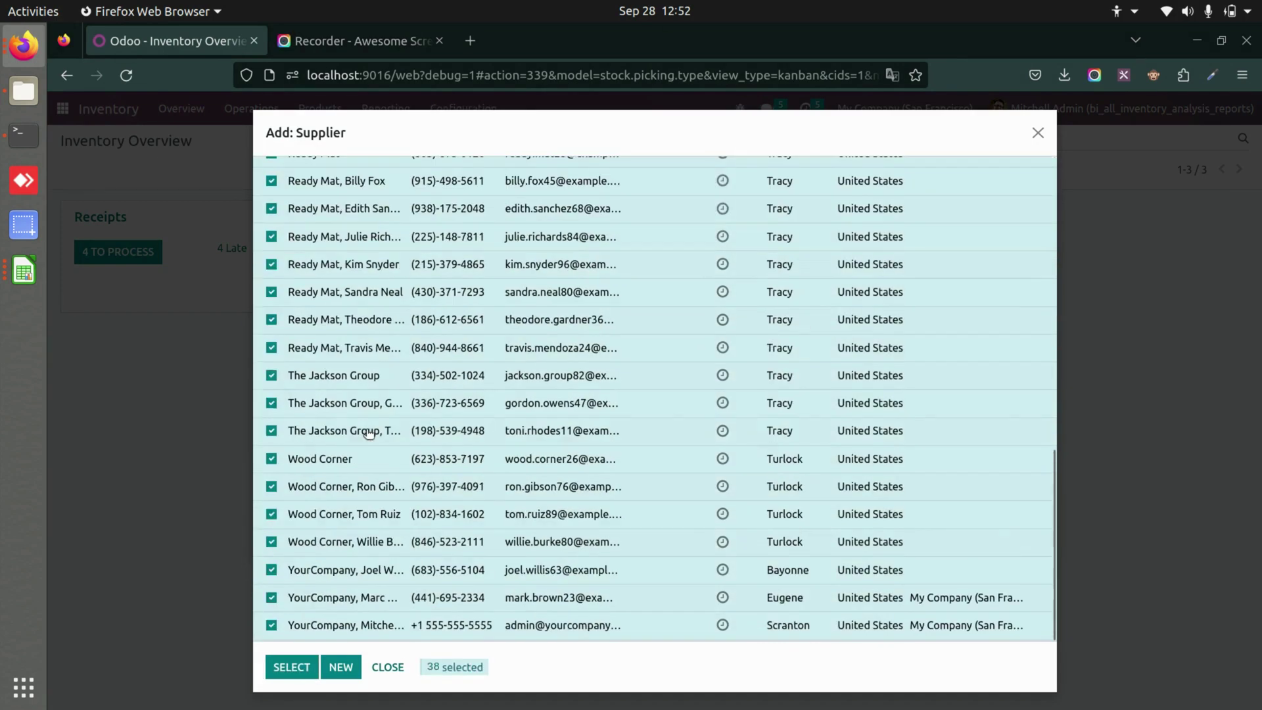
click(291, 667)
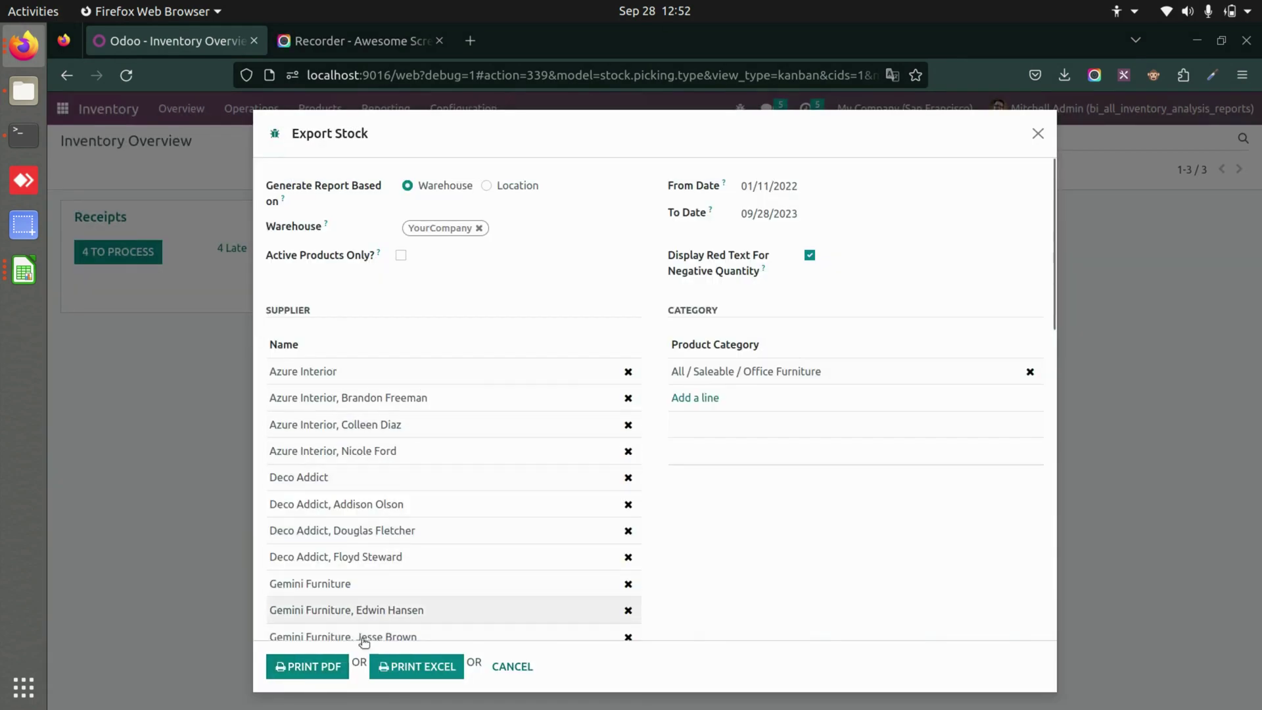
Step: Print the Export Stock report as PDF and check the report date in the opened file
click(303, 668)
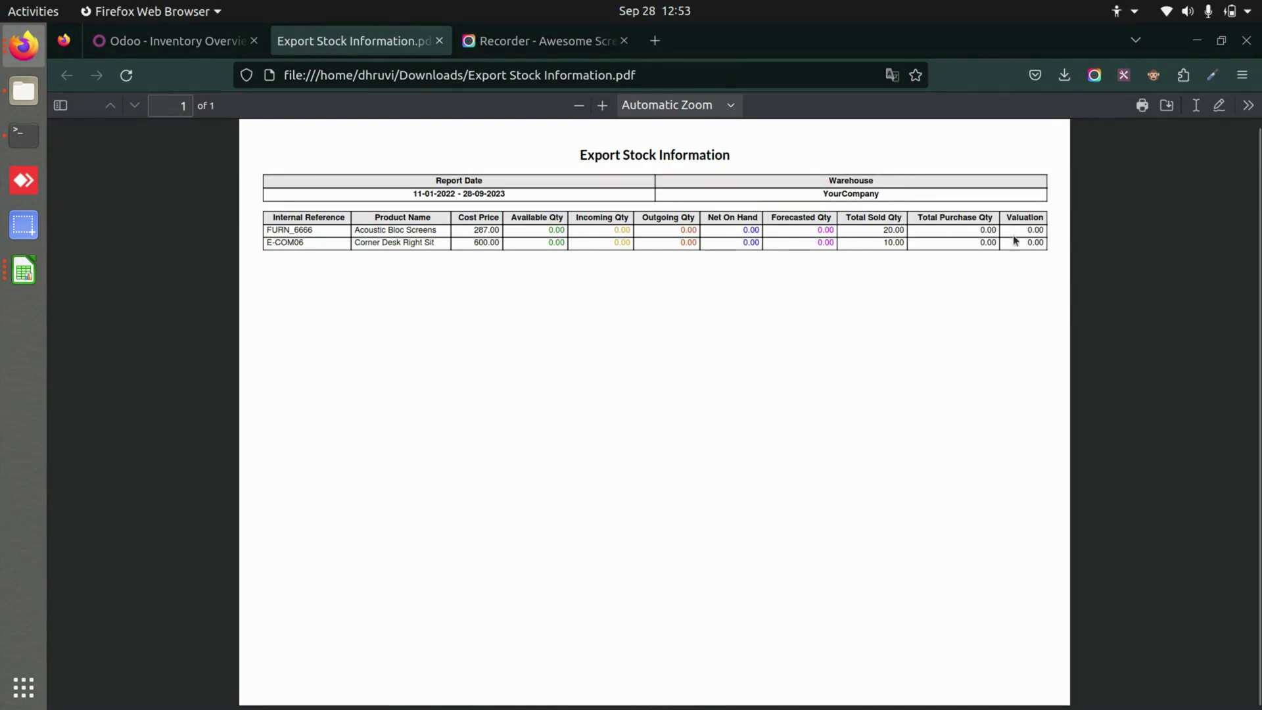
drag(426, 194, 514, 193)
click(466, 318)
Step: Return to Odoo's Inventory Overview and open the Export Stock report again
click(157, 51)
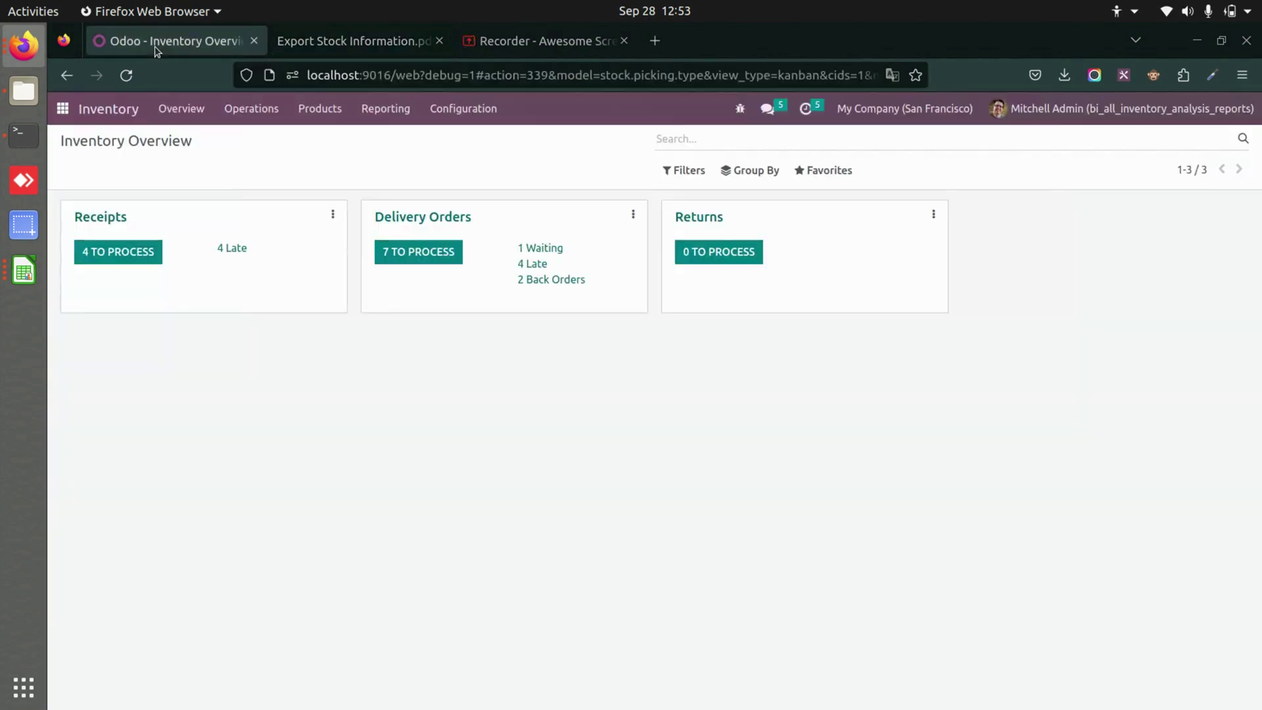
click(385, 109)
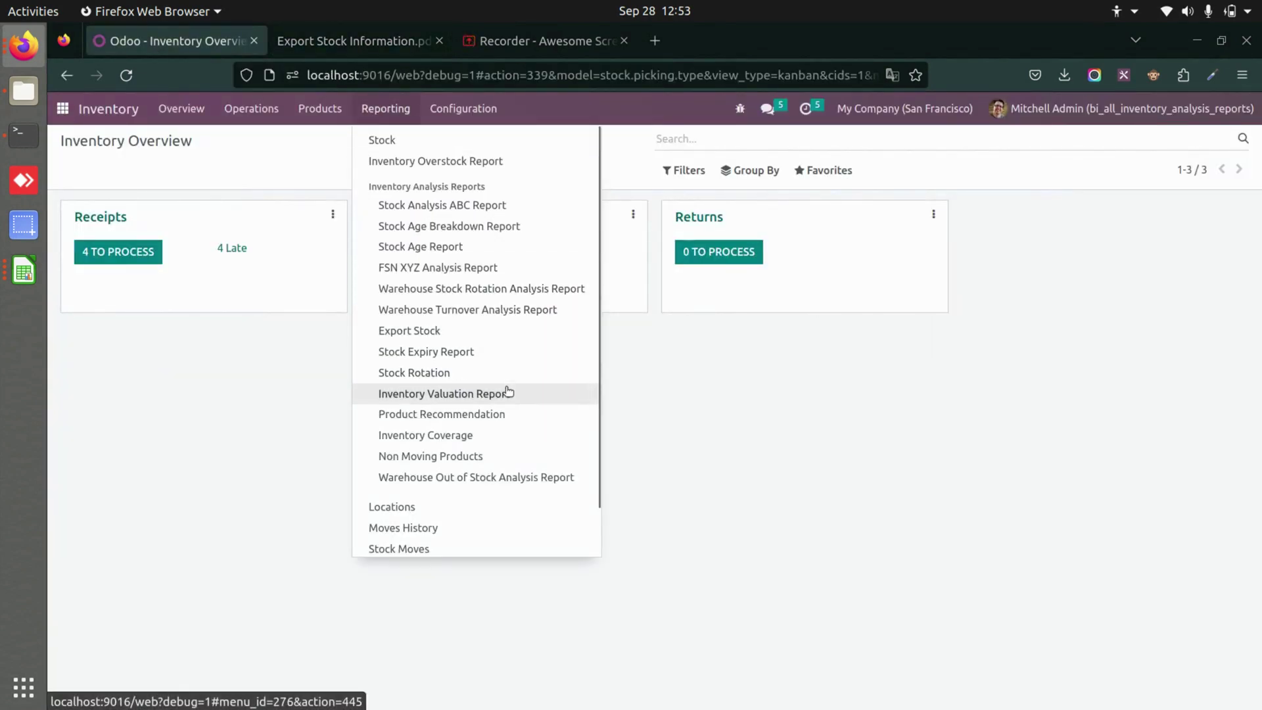
click(491, 331)
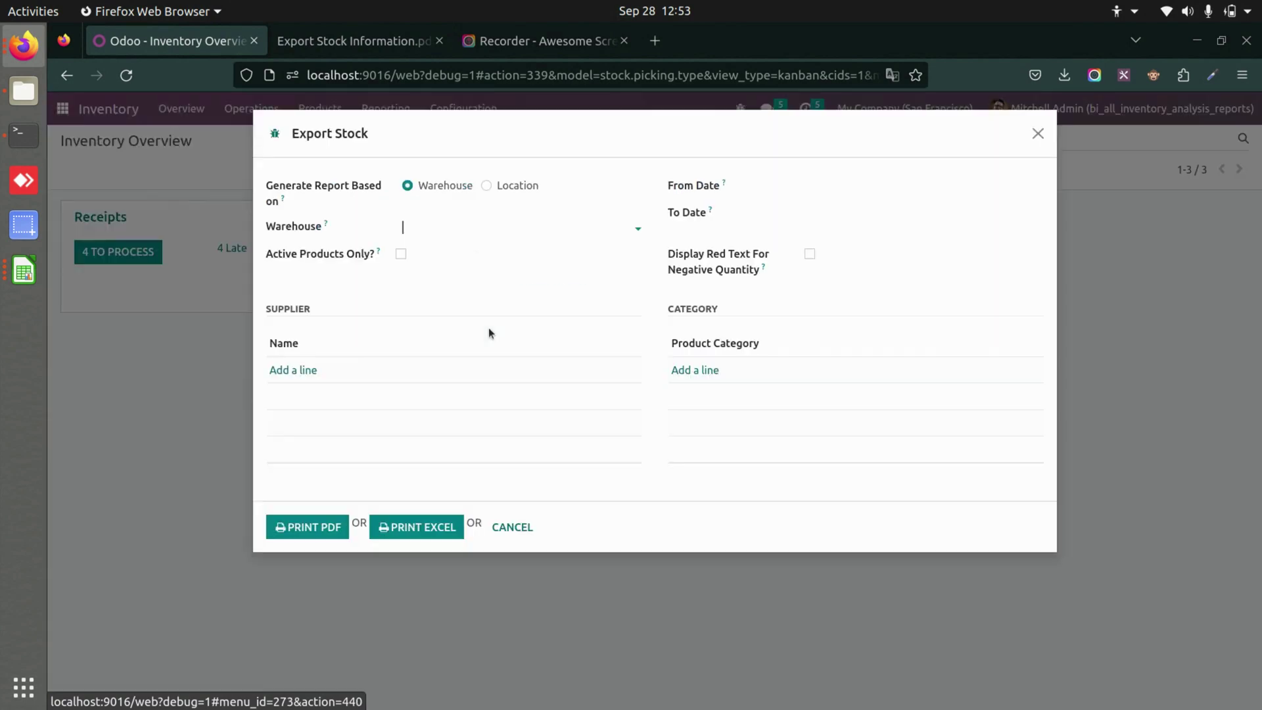
Step: Base the report on Location and add Partners/Customers, Partners/Vendors and Virtual Locations/Inventory adjustment as locations
click(485, 186)
click(447, 223)
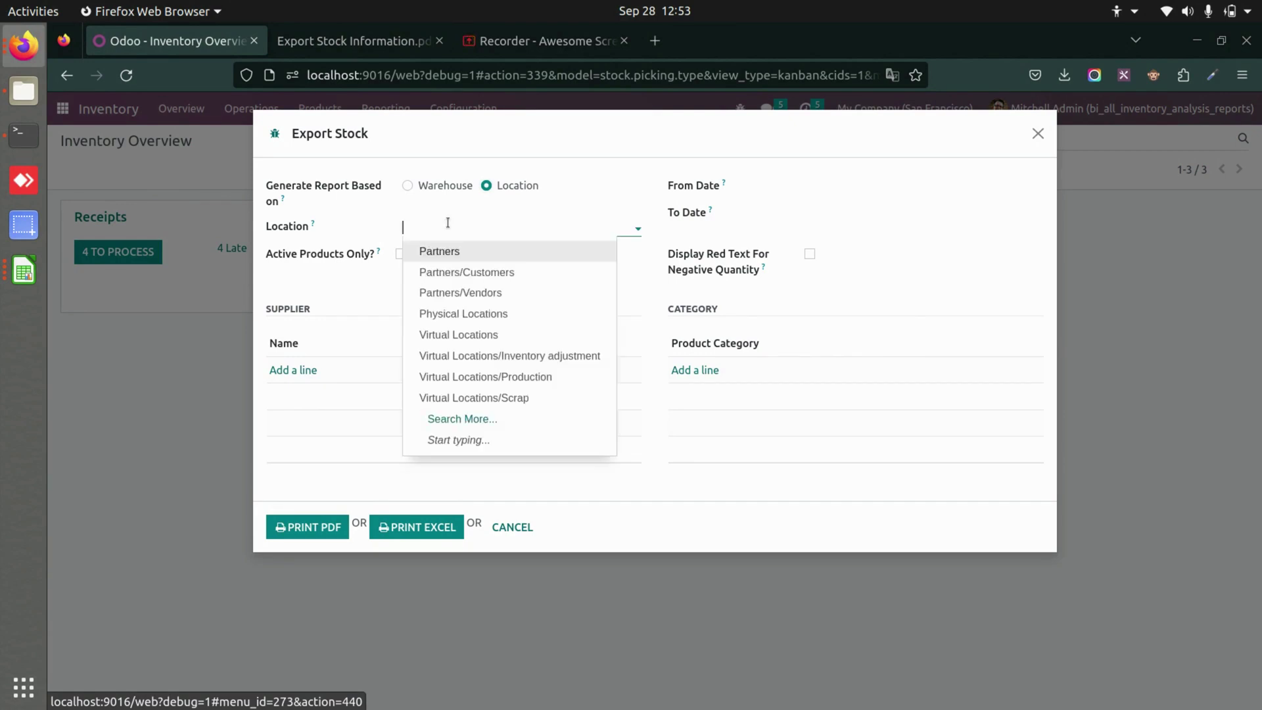
click(500, 273)
click(537, 229)
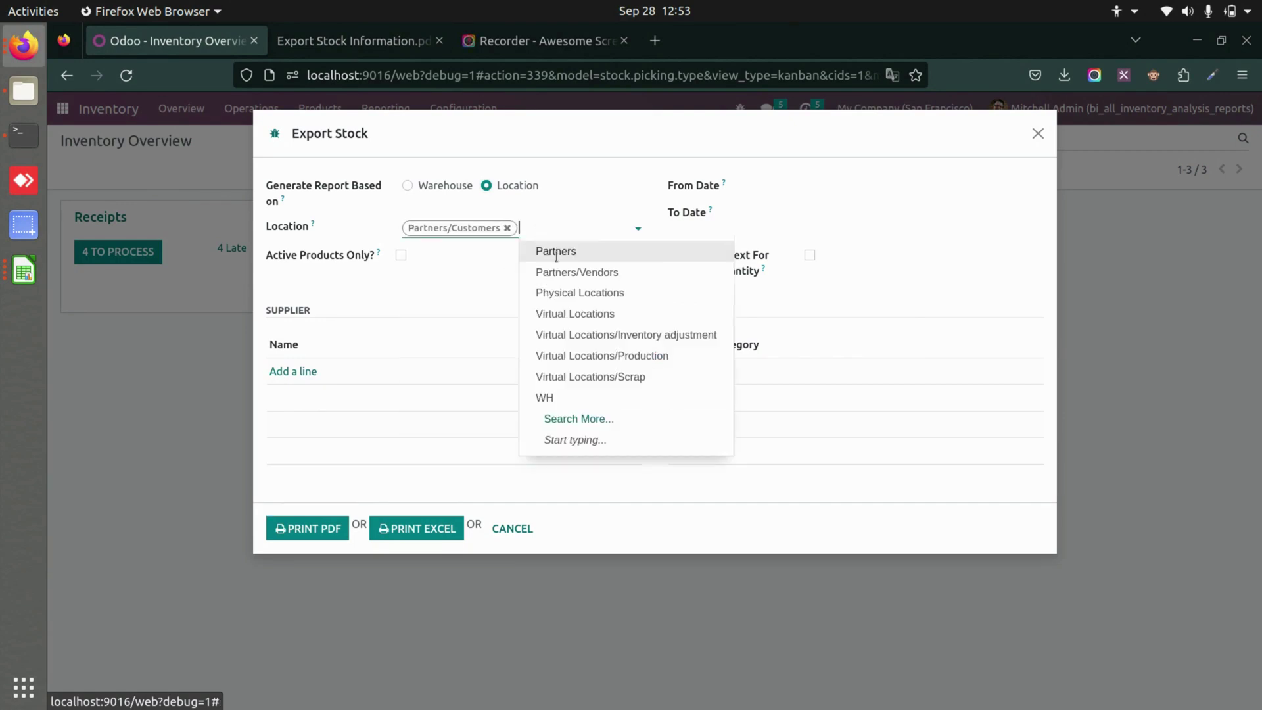
click(600, 273)
click(499, 246)
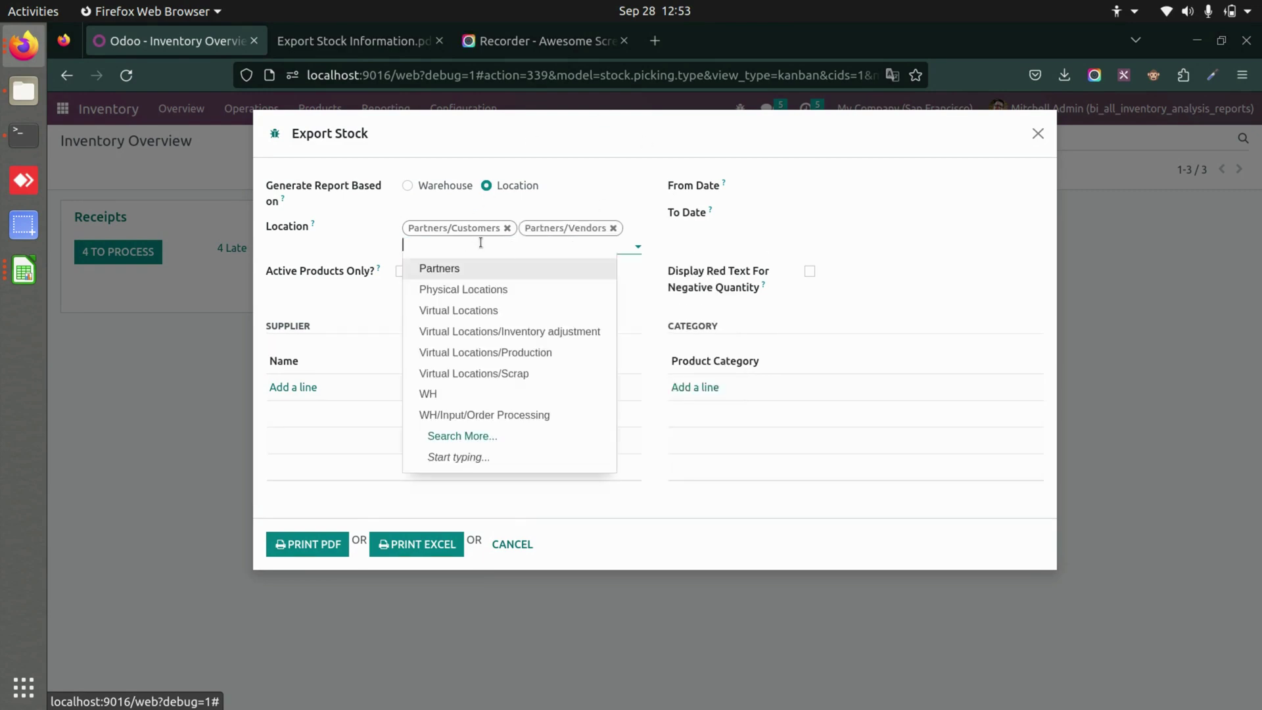
text(in)
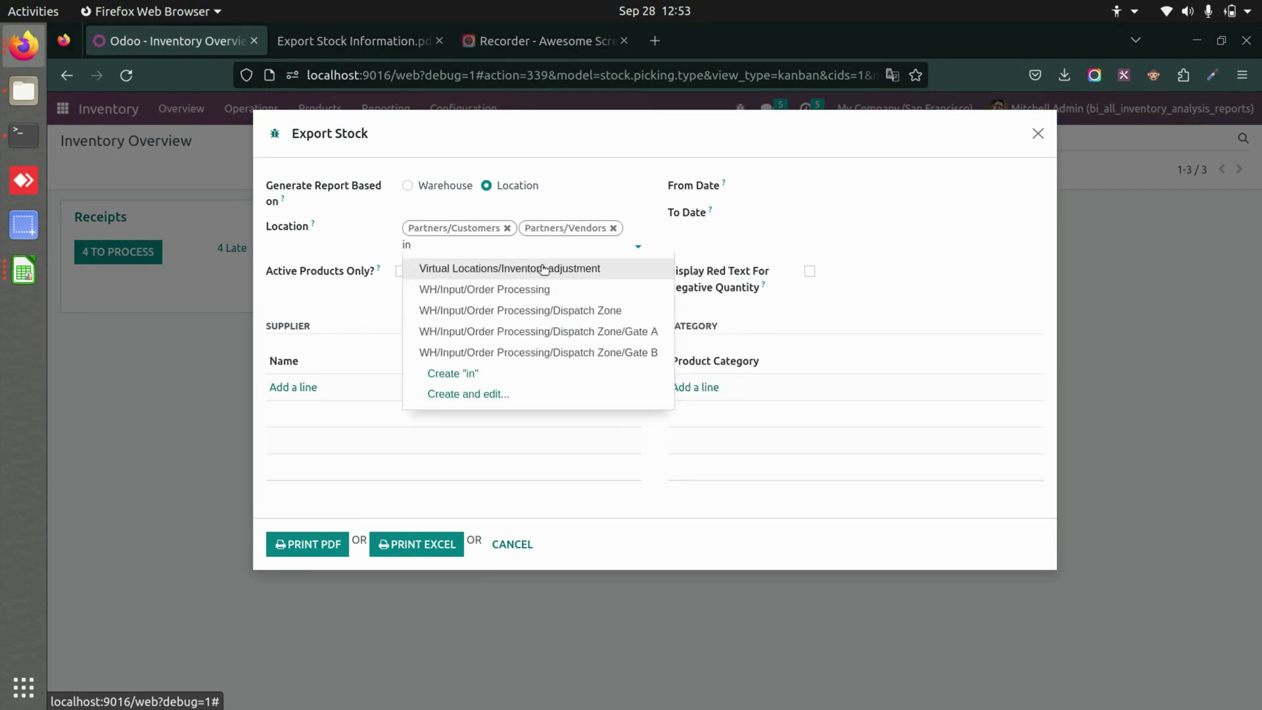
click(543, 268)
text(inter)
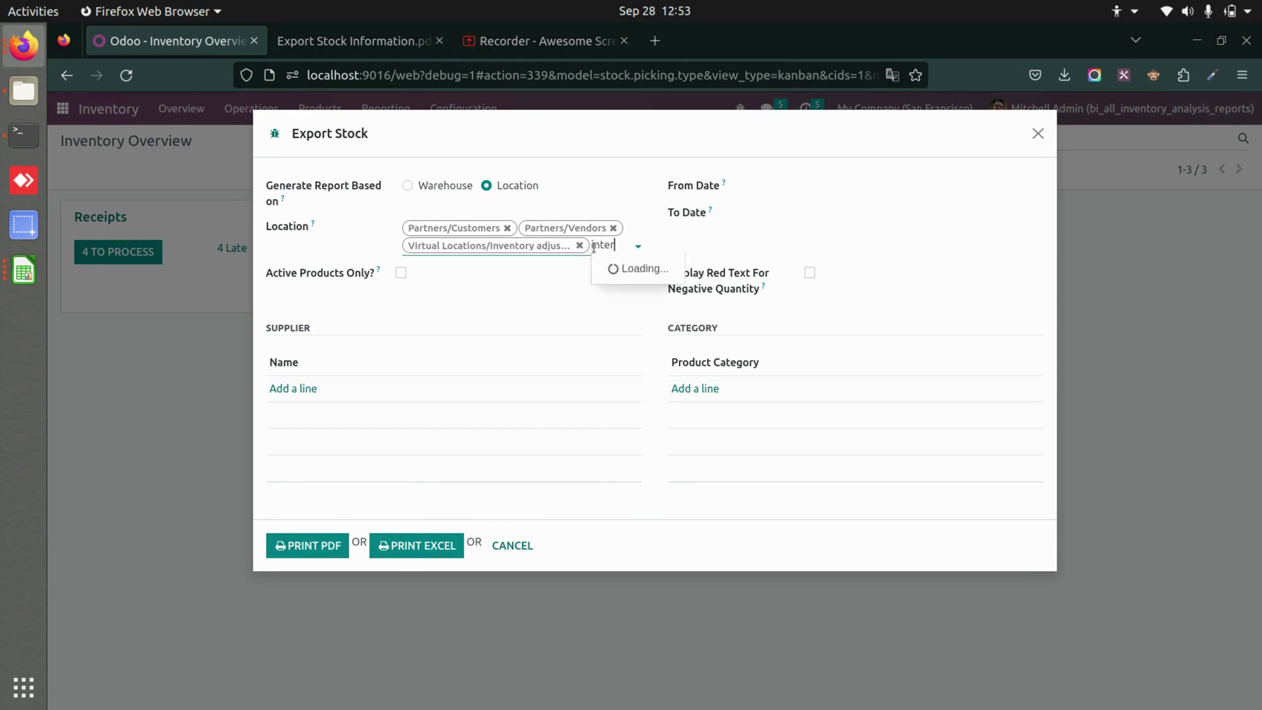
key(BackSpace)
key(BackSpace)
key(BackSpace)
key(BackSpace)
key(BackSpace)
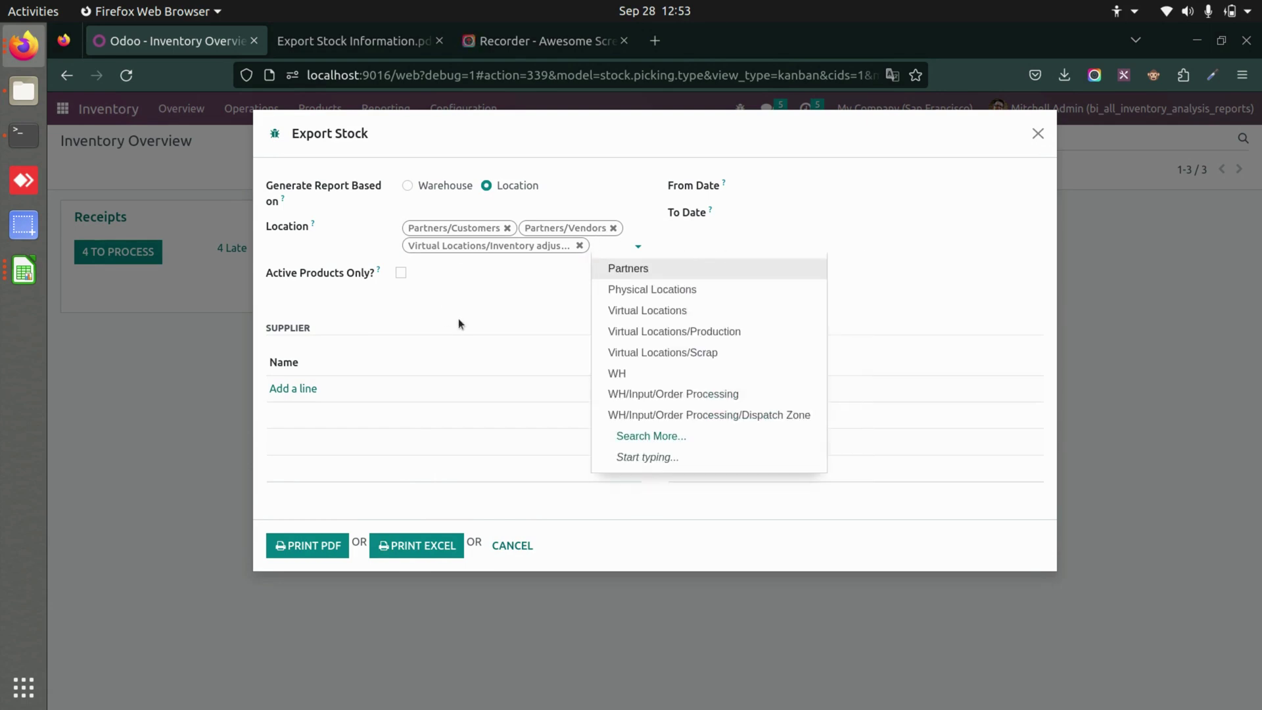
click(354, 305)
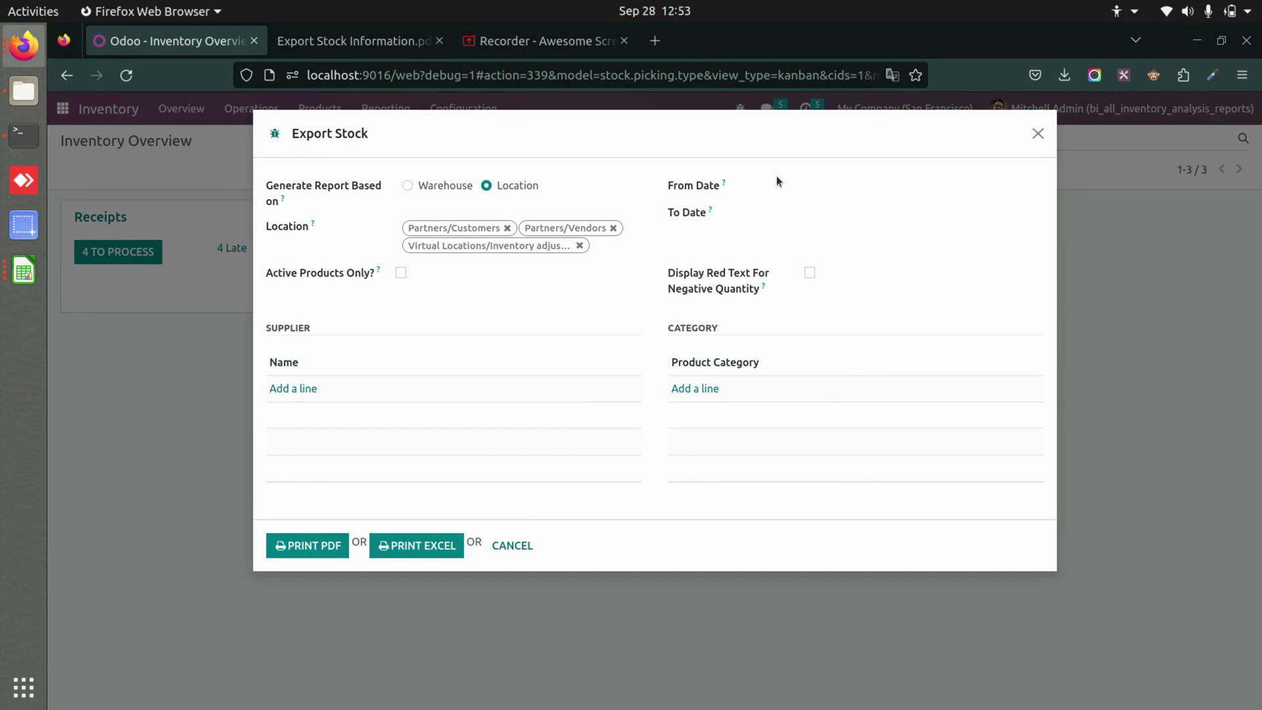
Step: Set the location-based report's period from 06/08/2021 to 09/28/2023 and turn on red text for negative quantities
click(816, 189)
click(821, 214)
click(767, 220)
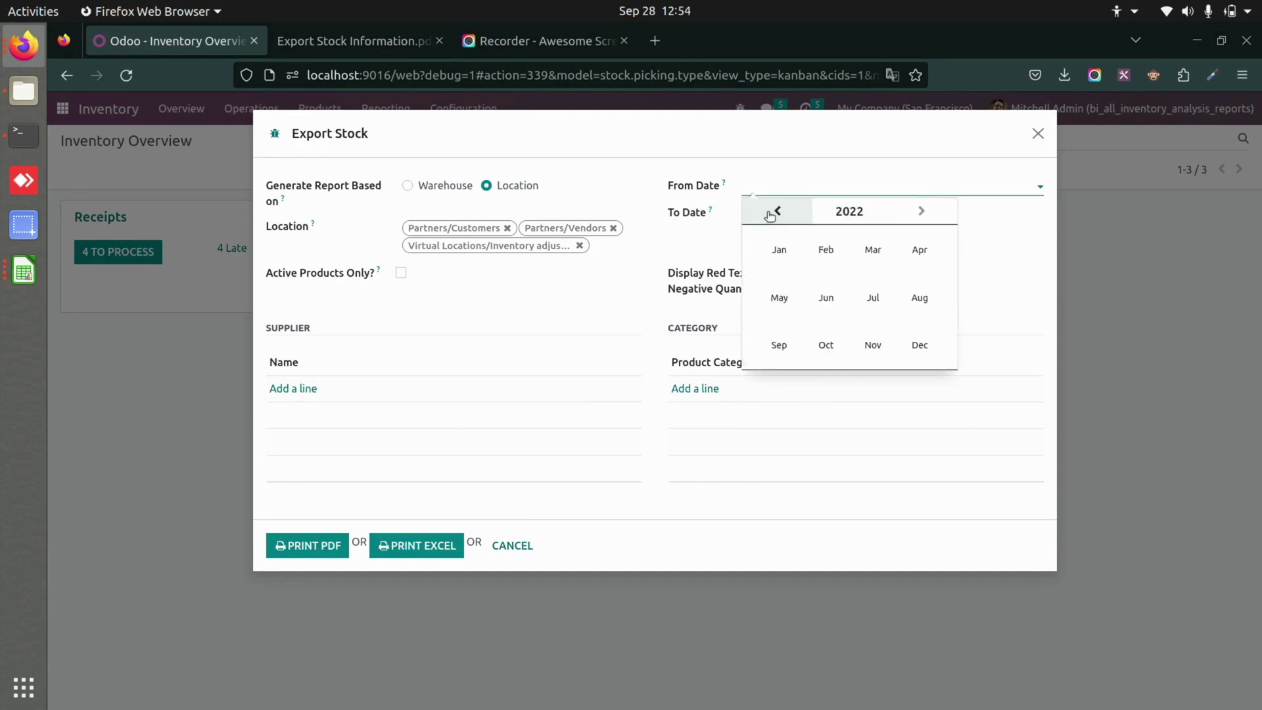
click(773, 217)
click(826, 297)
click(836, 309)
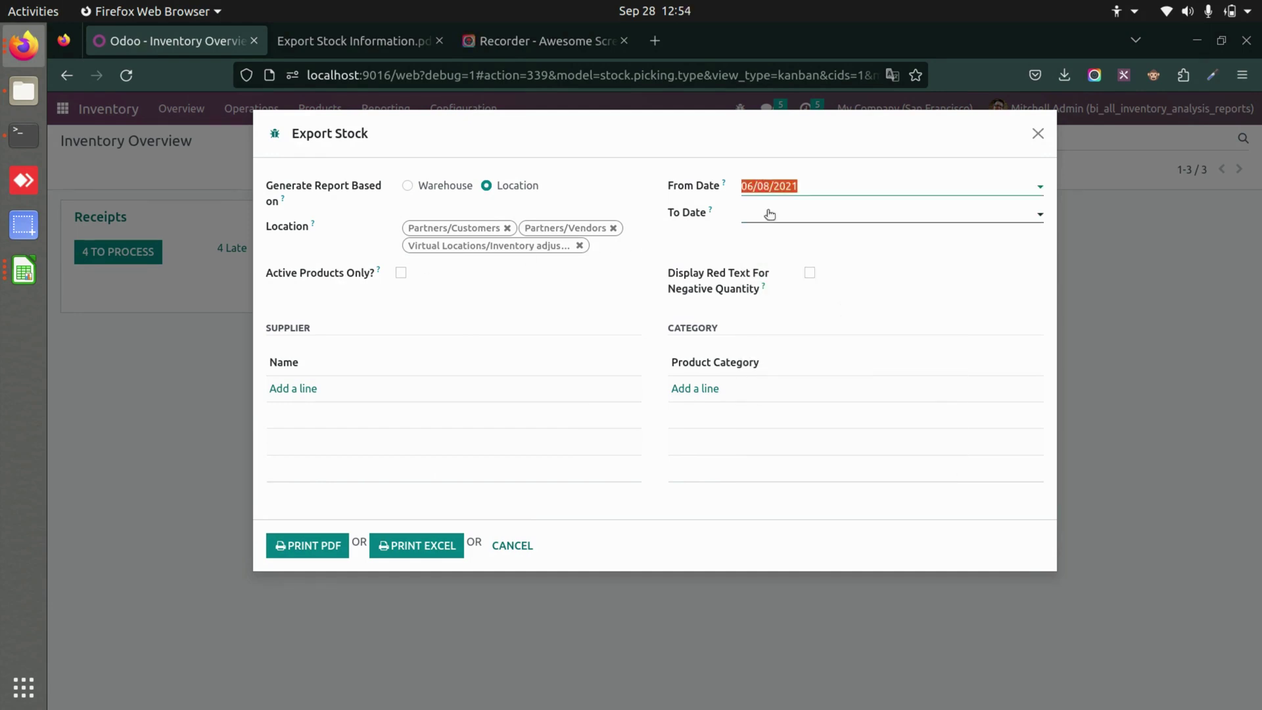
click(814, 211)
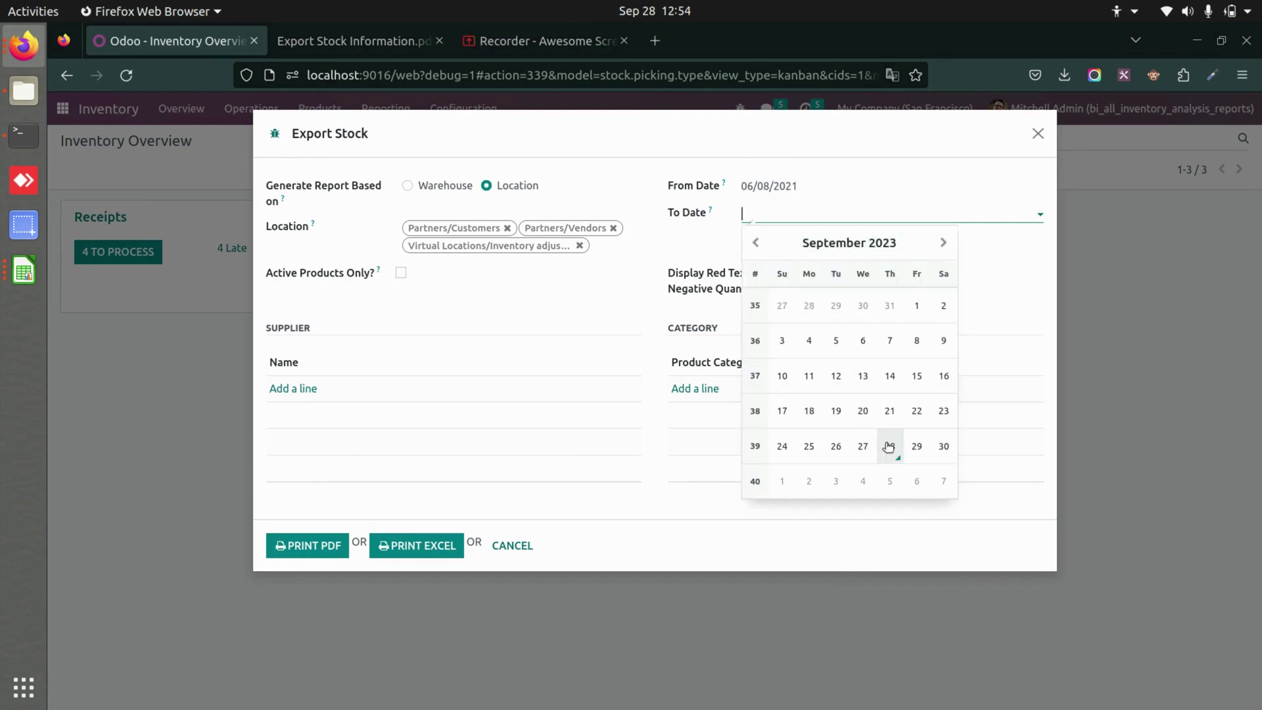
click(888, 445)
click(810, 273)
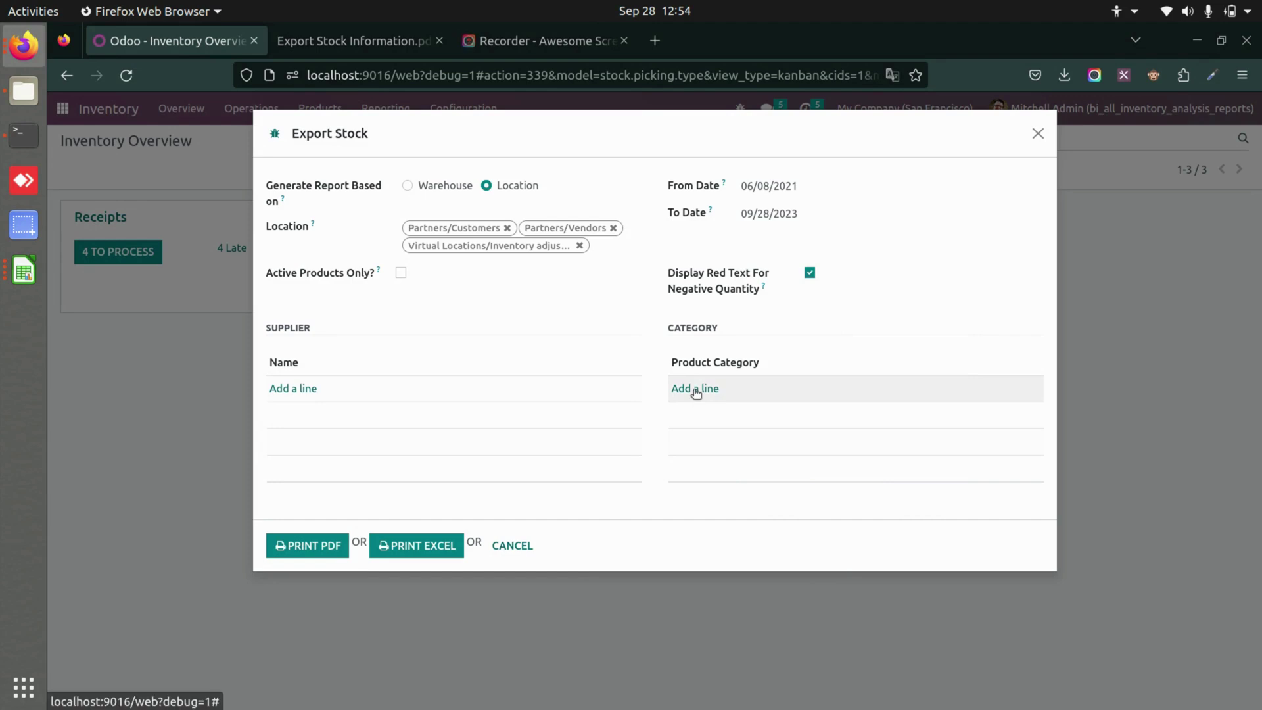
Step: Add the categories Consumable, Expenses, Internal, Saleable, Saleable / Office Furniture and Saleable / Services / Saleable, all under All
click(695, 389)
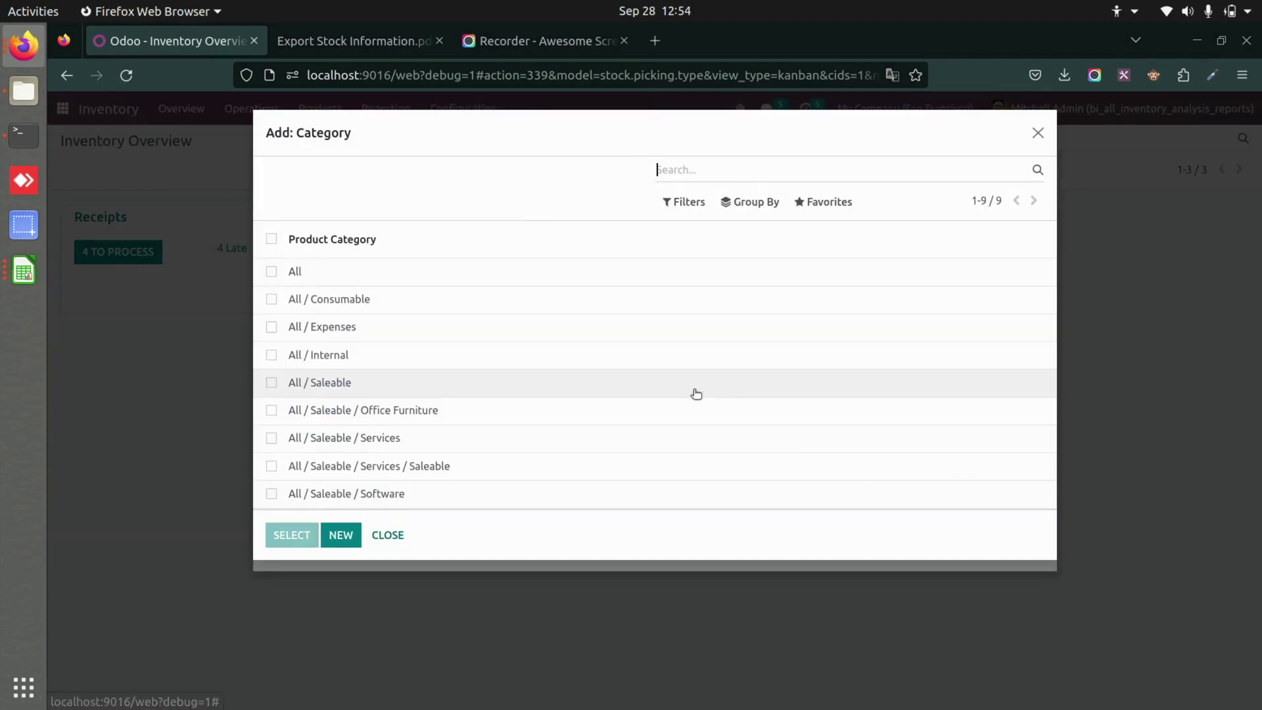
click(271, 411)
click(272, 467)
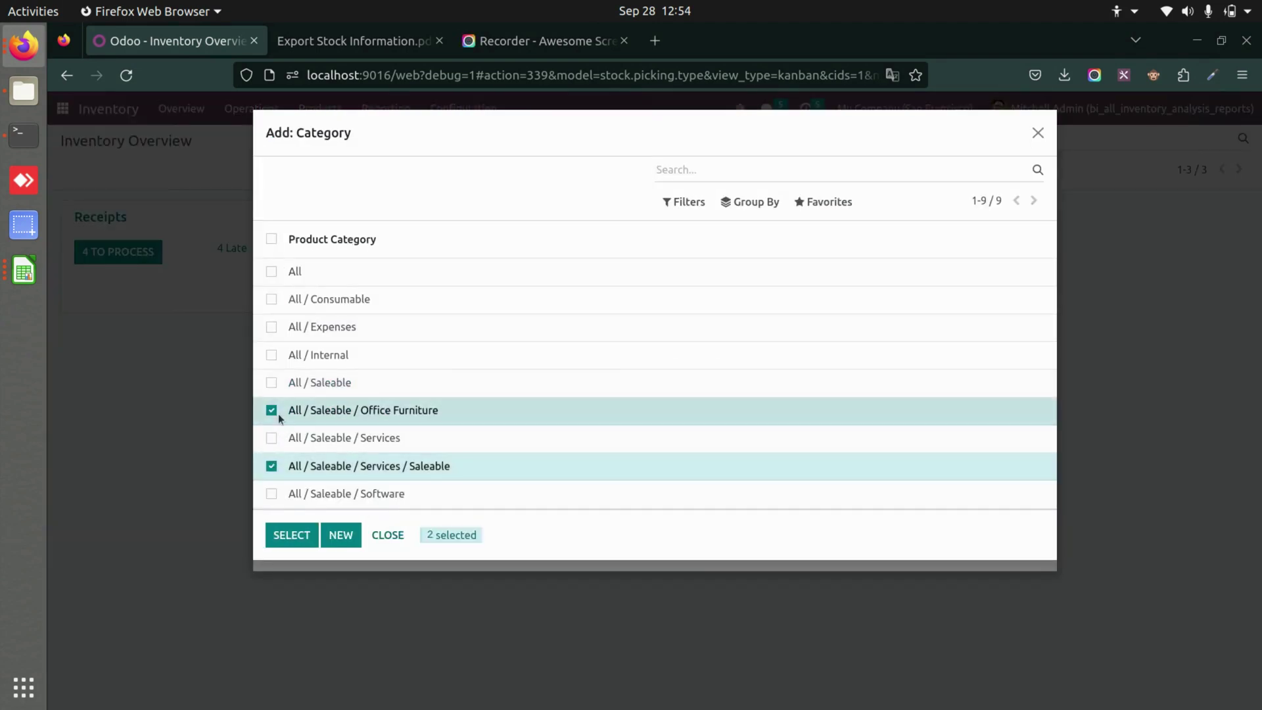
click(272, 300)
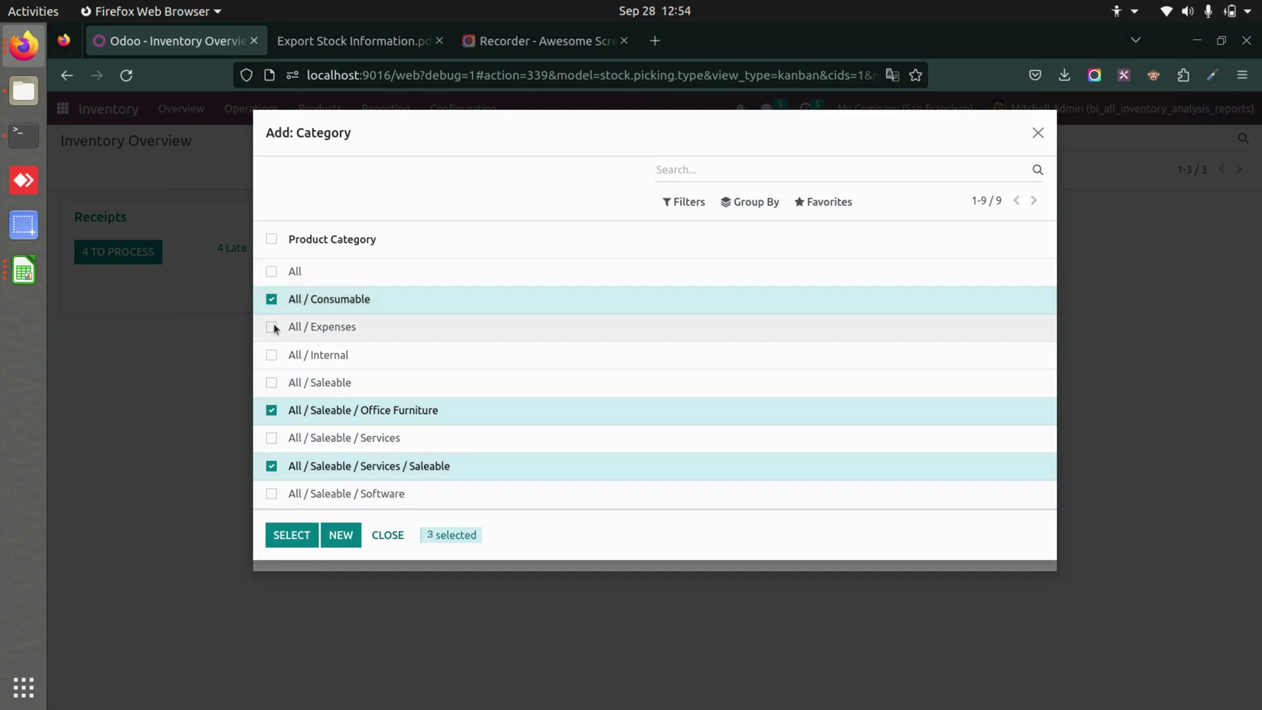
click(271, 327)
click(271, 355)
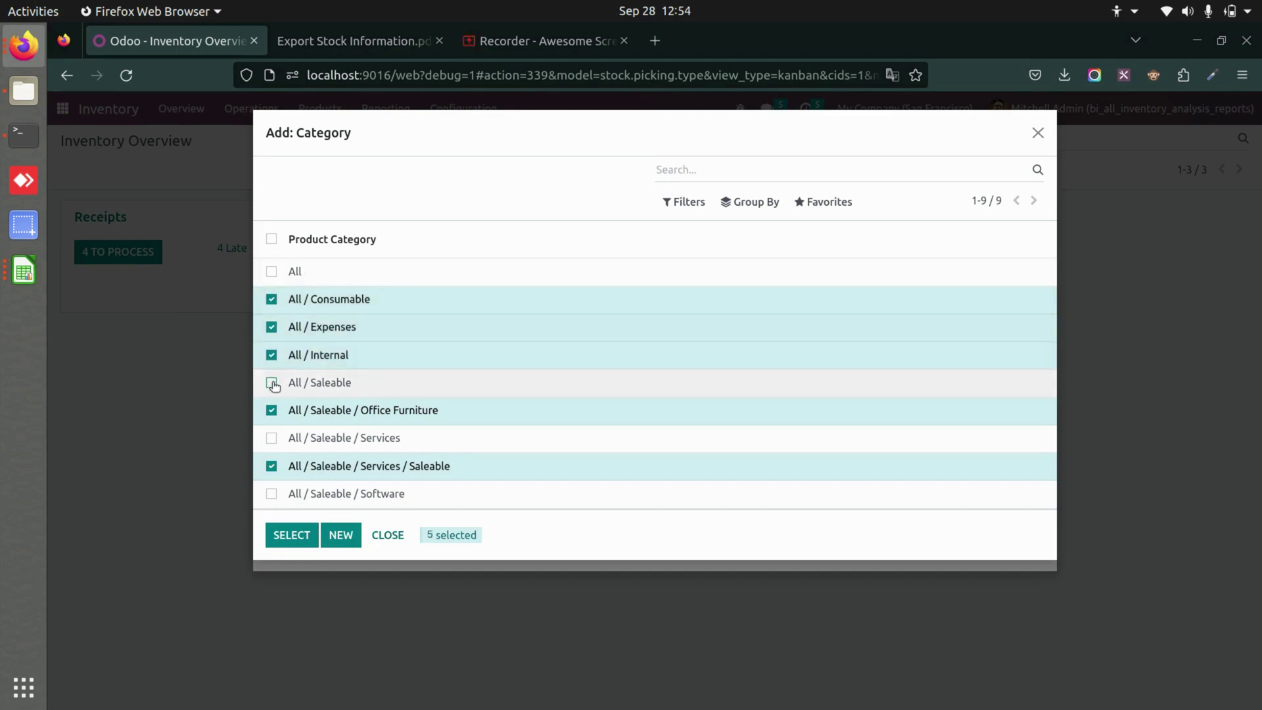
click(271, 383)
click(307, 537)
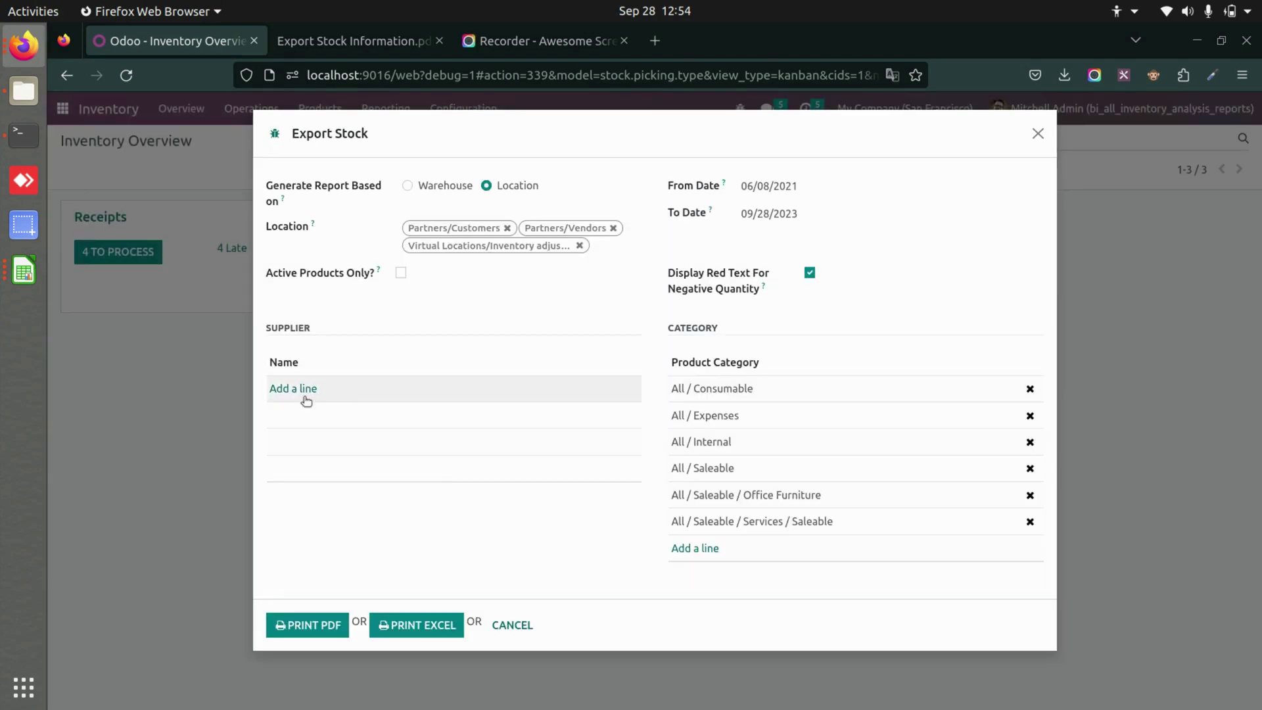
Step: Add all listed suppliers and generate the location-based Export Stock report as Excel
click(296, 393)
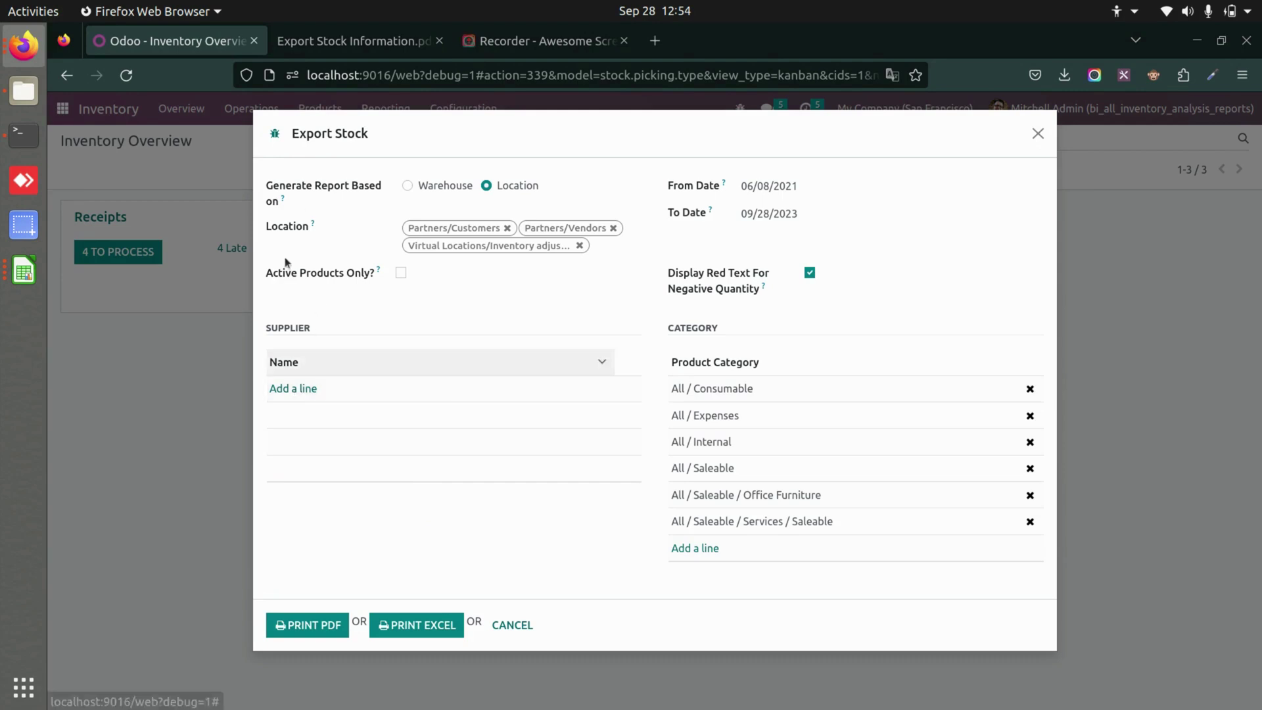
click(271, 241)
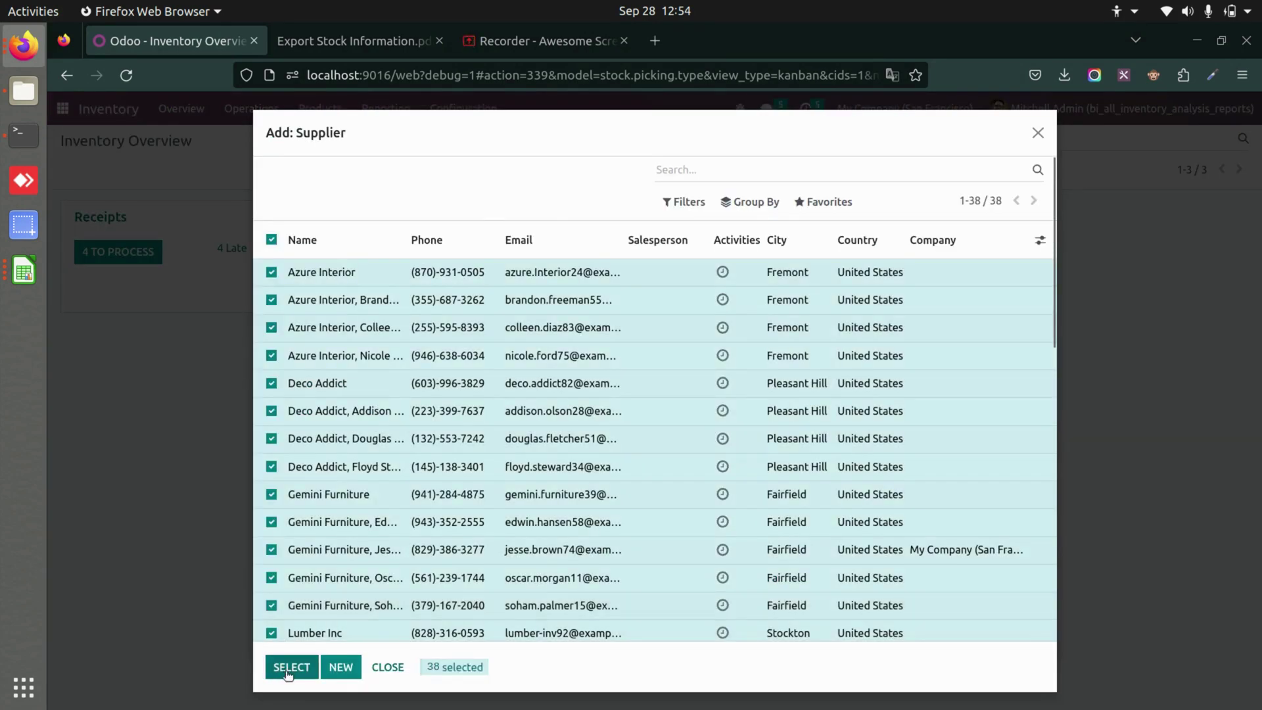
click(290, 667)
click(419, 667)
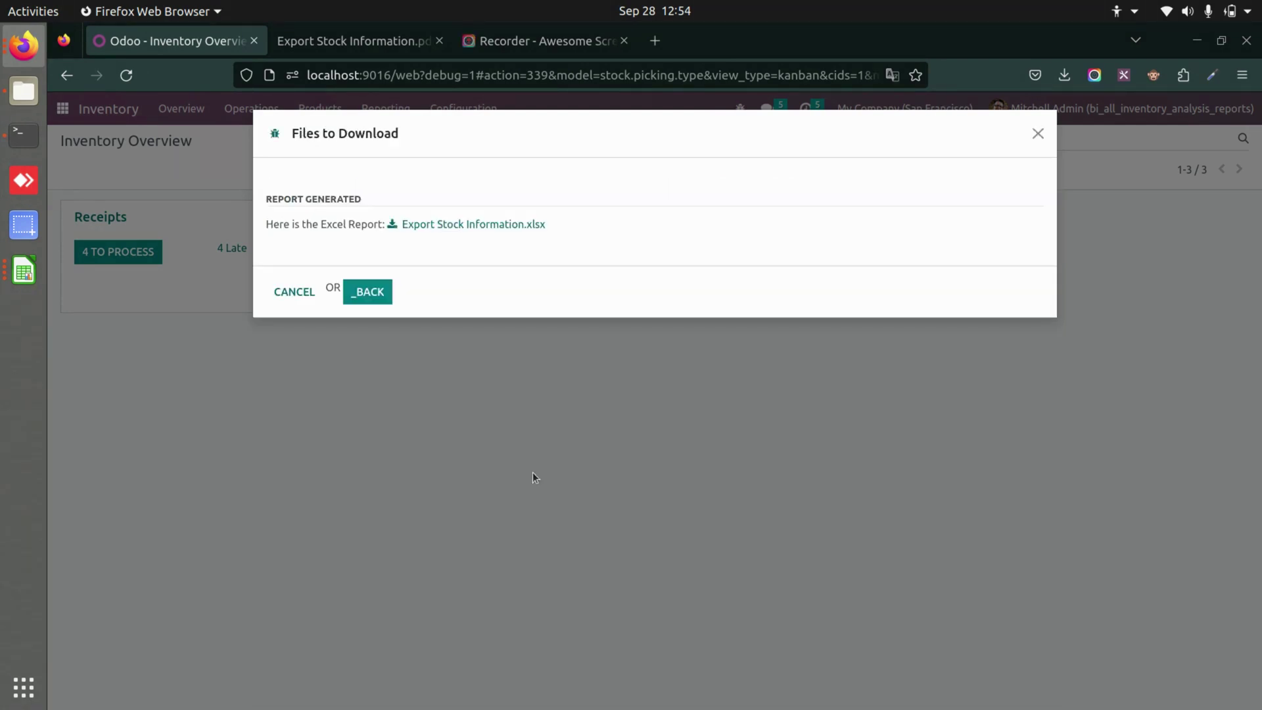
Step: Download Export Stock Information.xlsx, open it in LibreOffice Calc and view the stock tables for each location
click(473, 227)
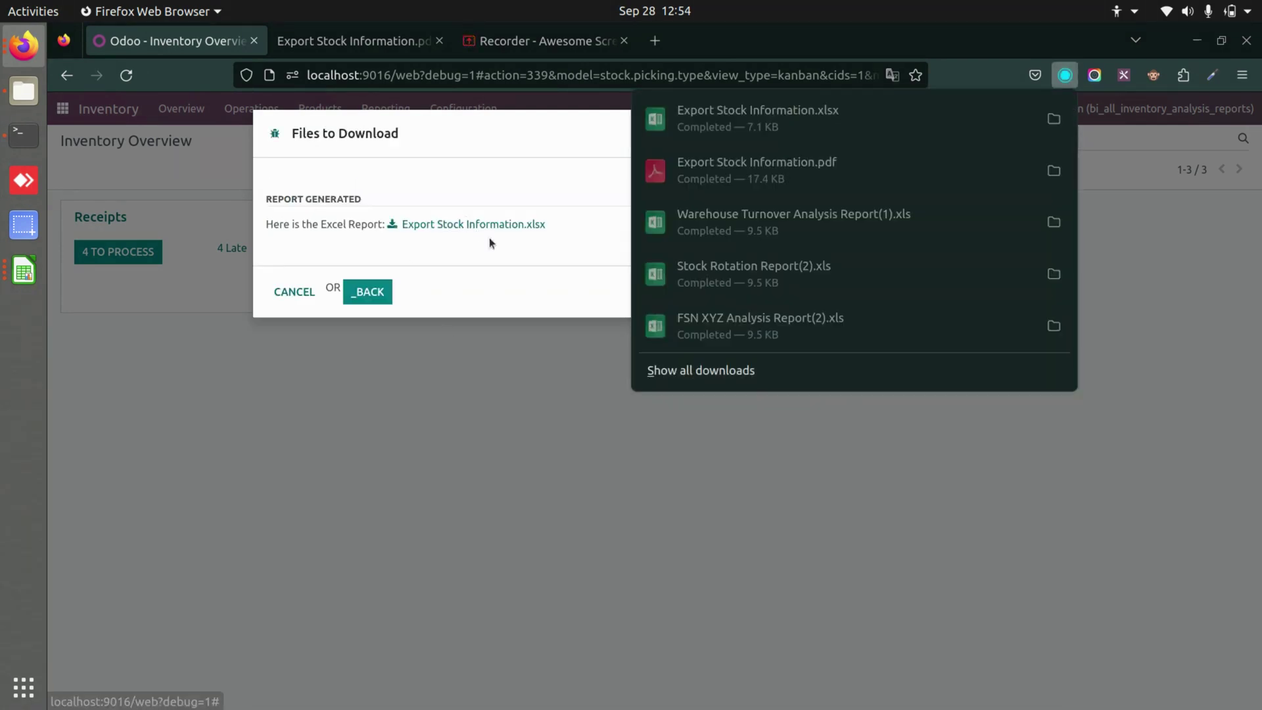
click(748, 109)
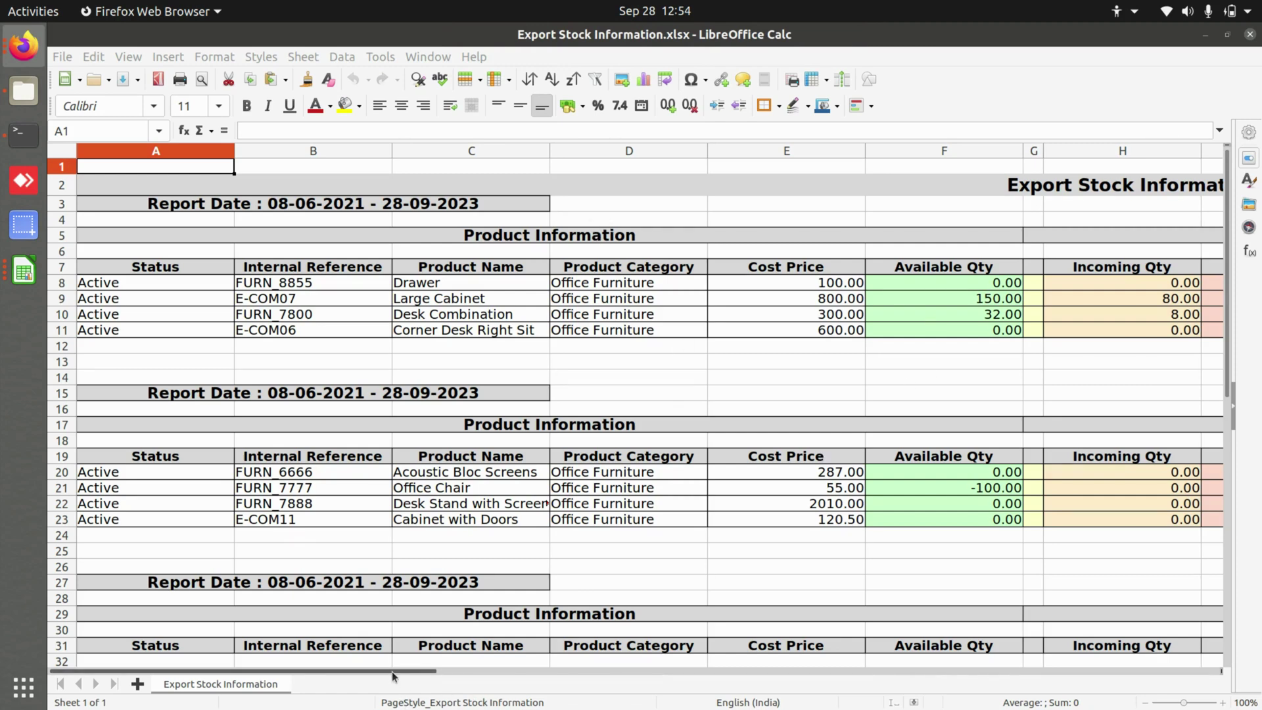
drag(392, 671, 628, 701)
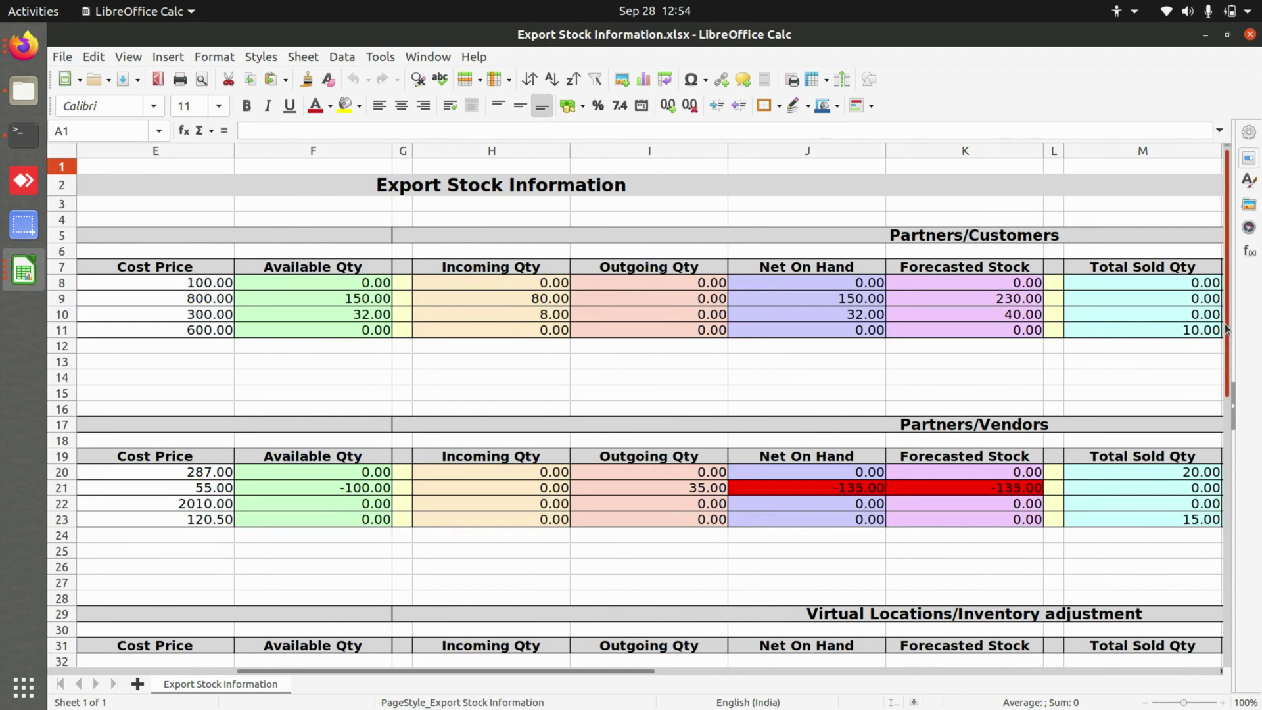
drag(1226, 329, 1238, 401)
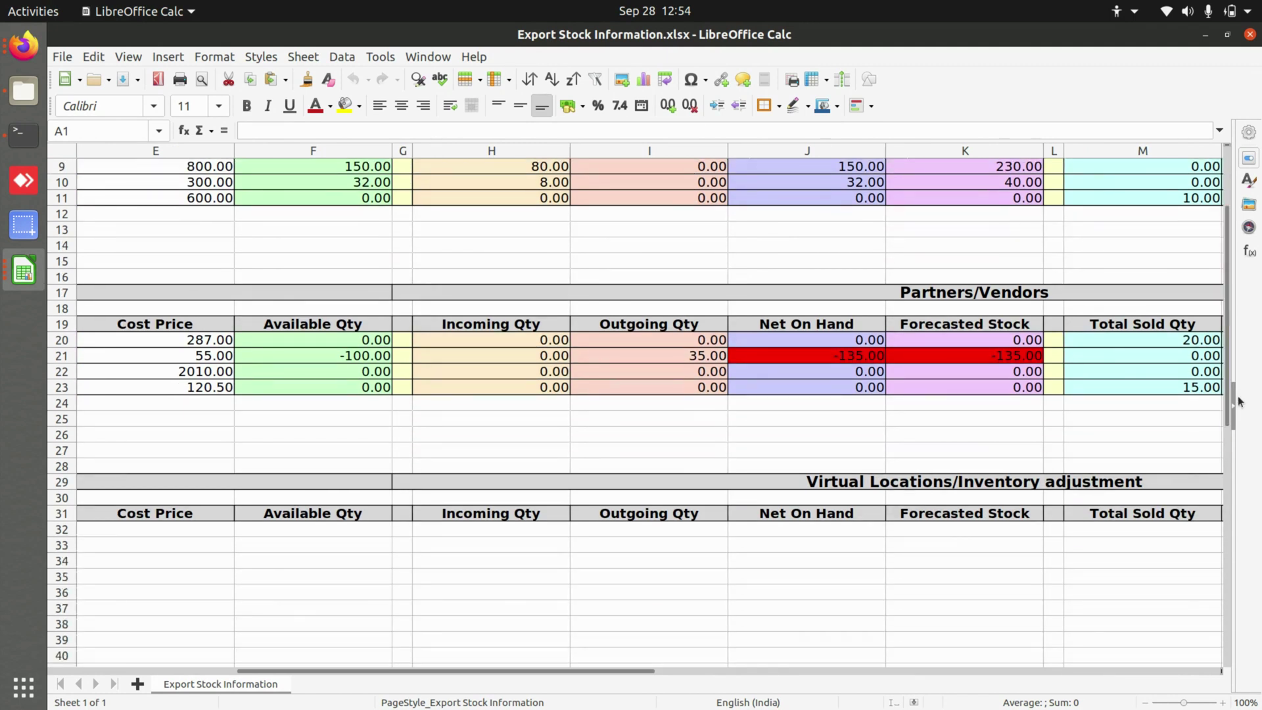
Step: Check the Office Chair's Net On Hand and Forecasted Stock cells under Partners/Vendors, review the product information and return to Odoo
click(858, 359)
click(953, 351)
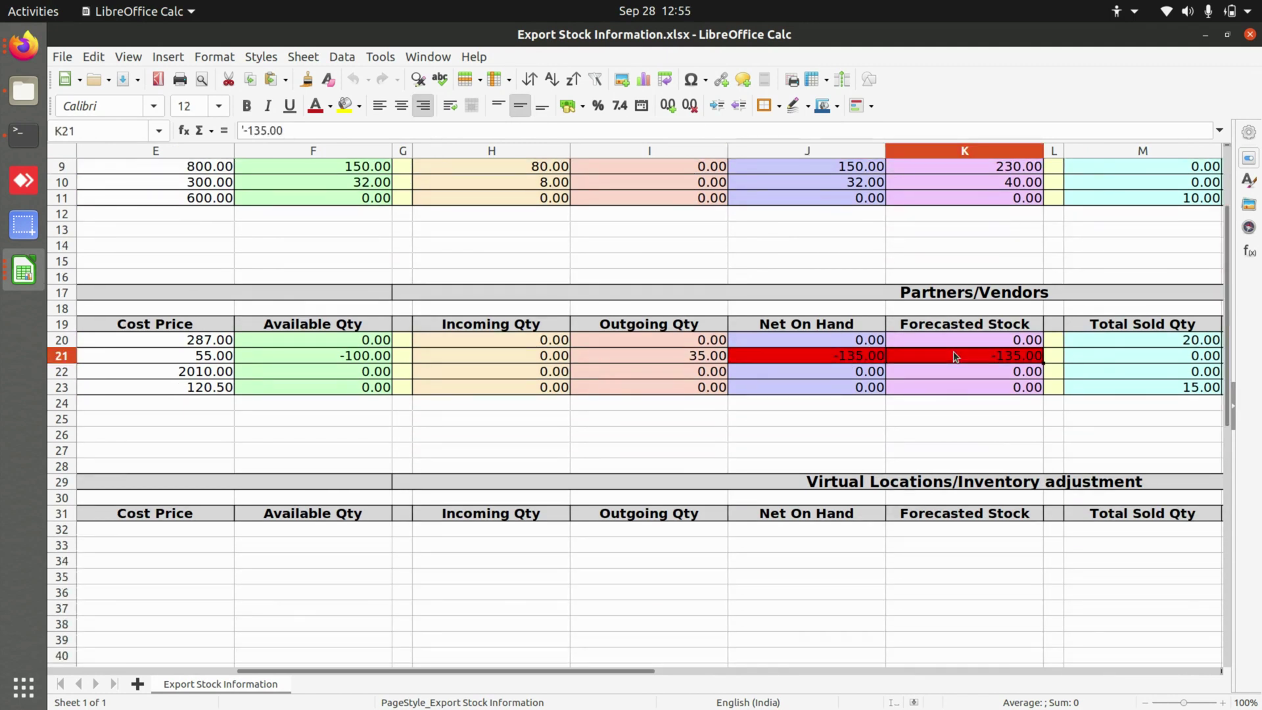
click(826, 354)
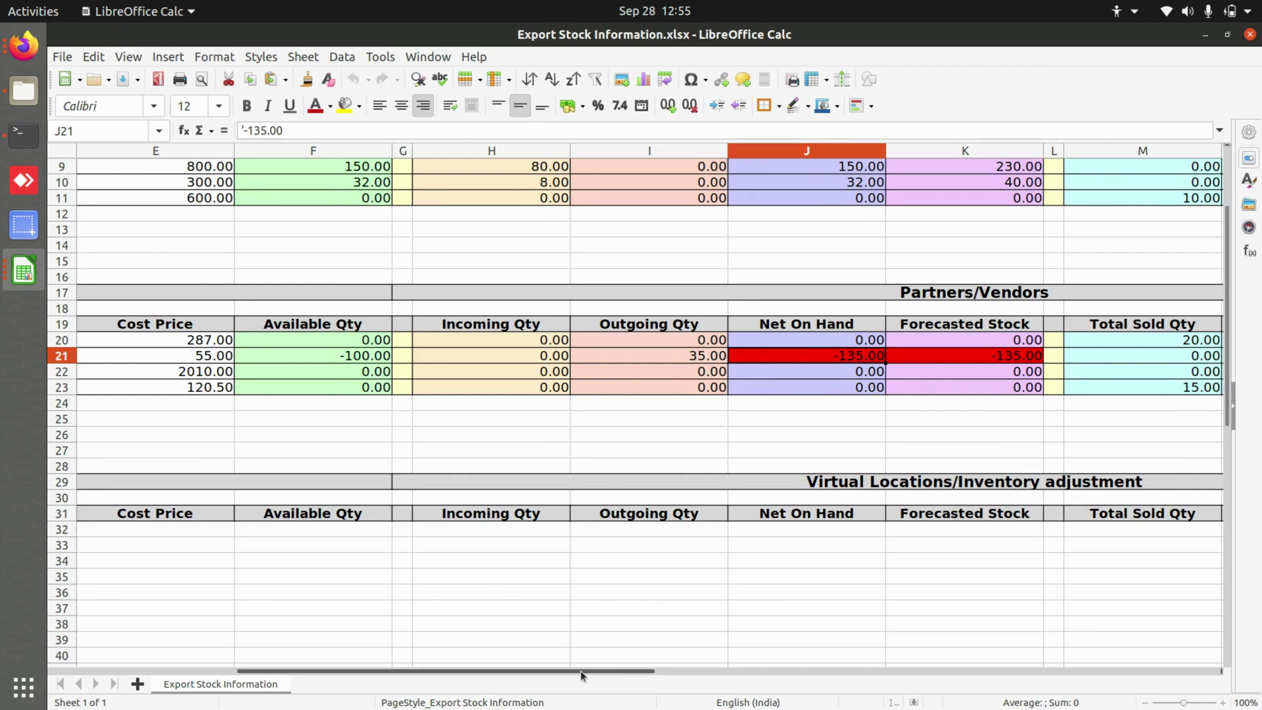
drag(584, 675, 389, 679)
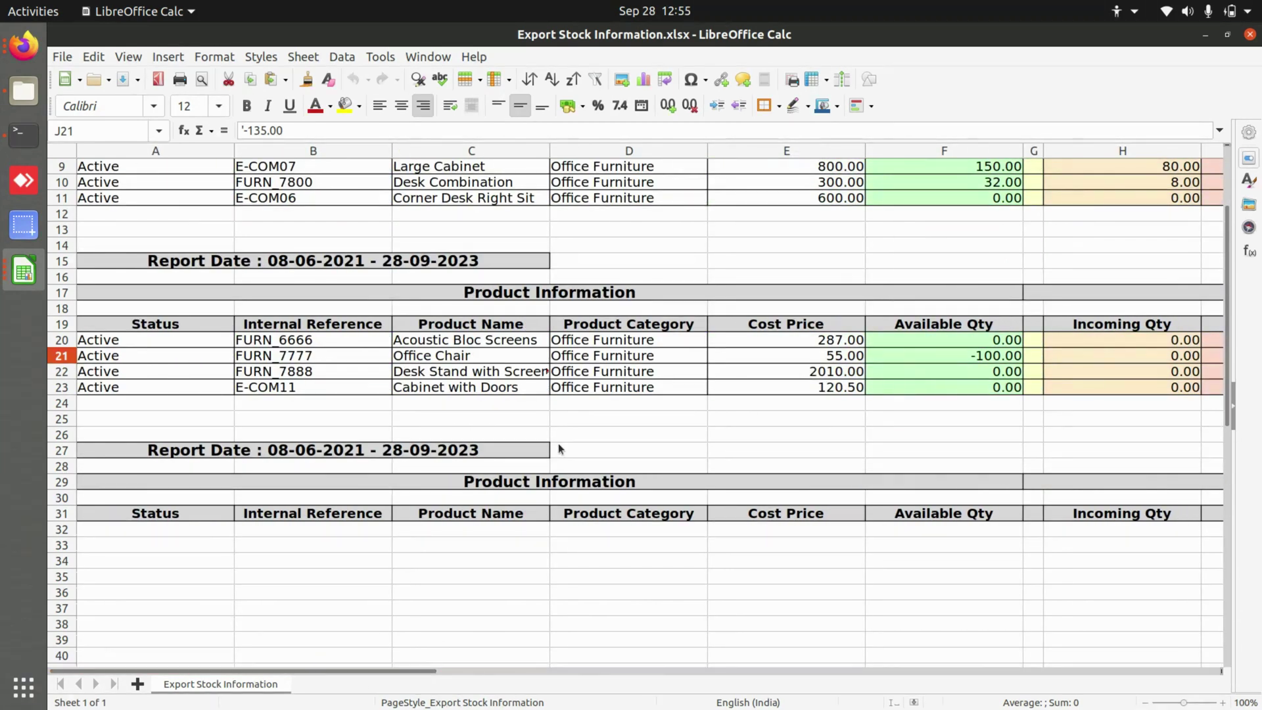
scroll(558, 443, up, 3)
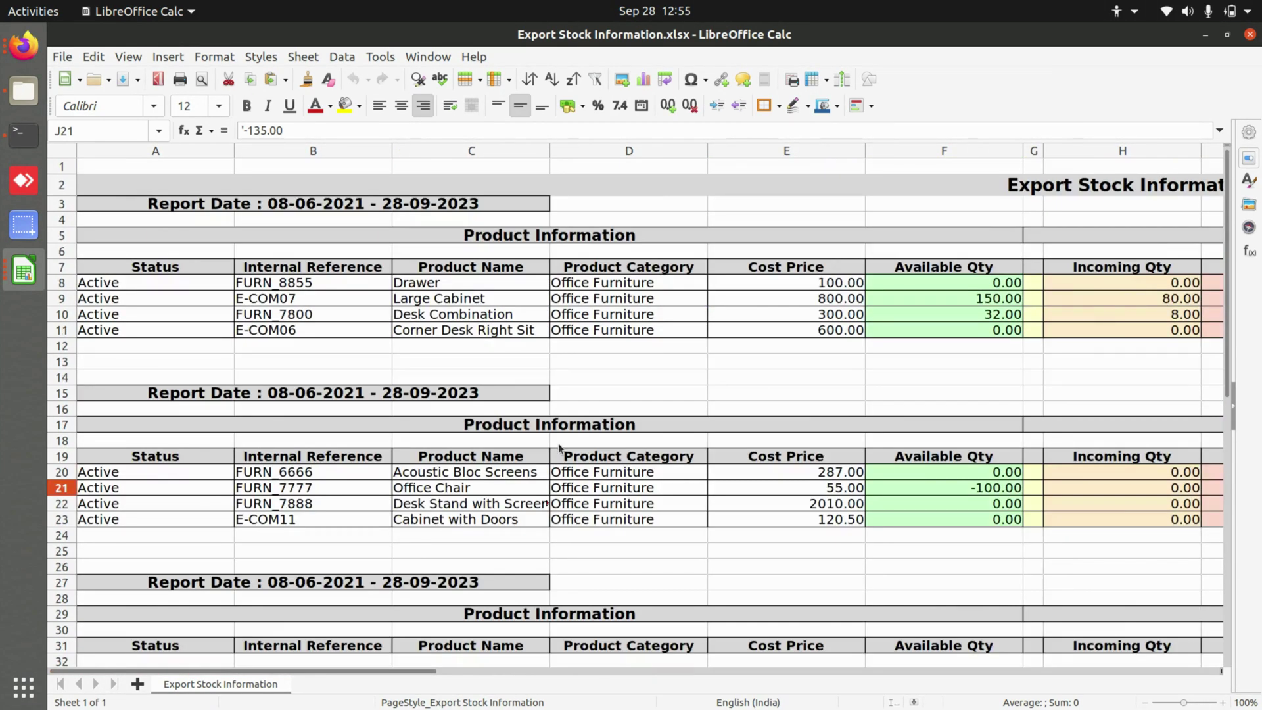
click(36, 63)
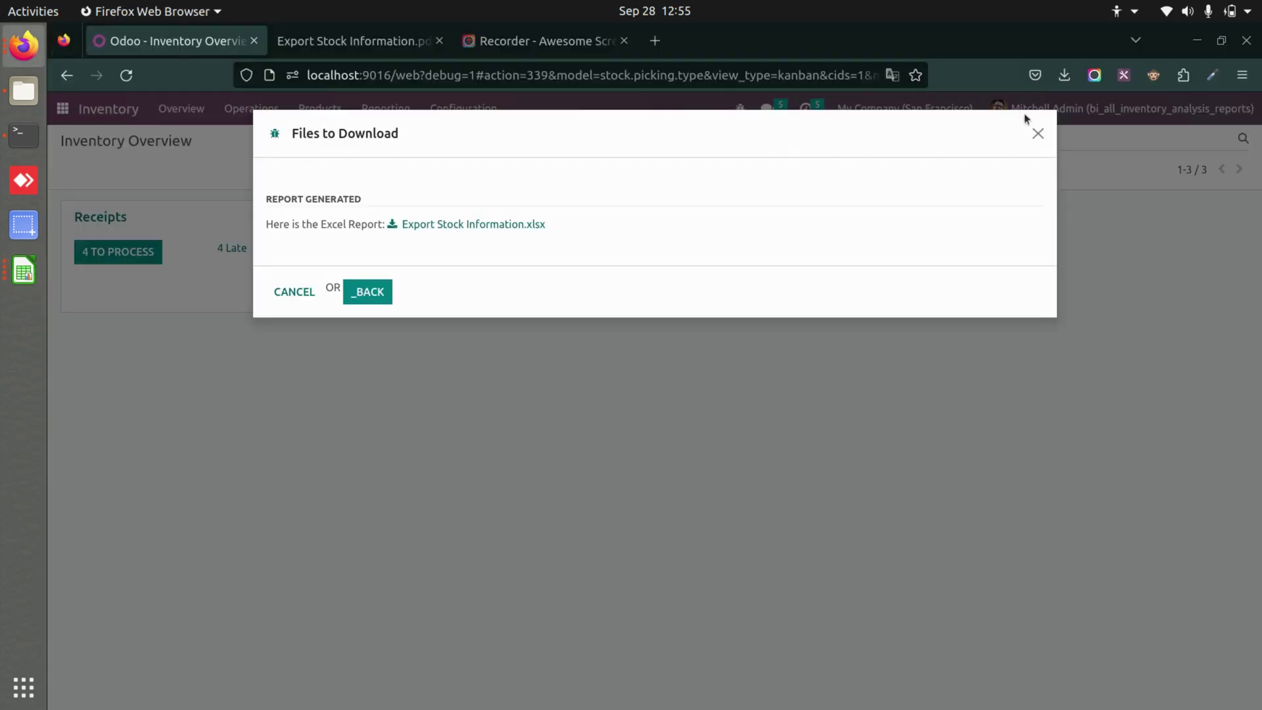
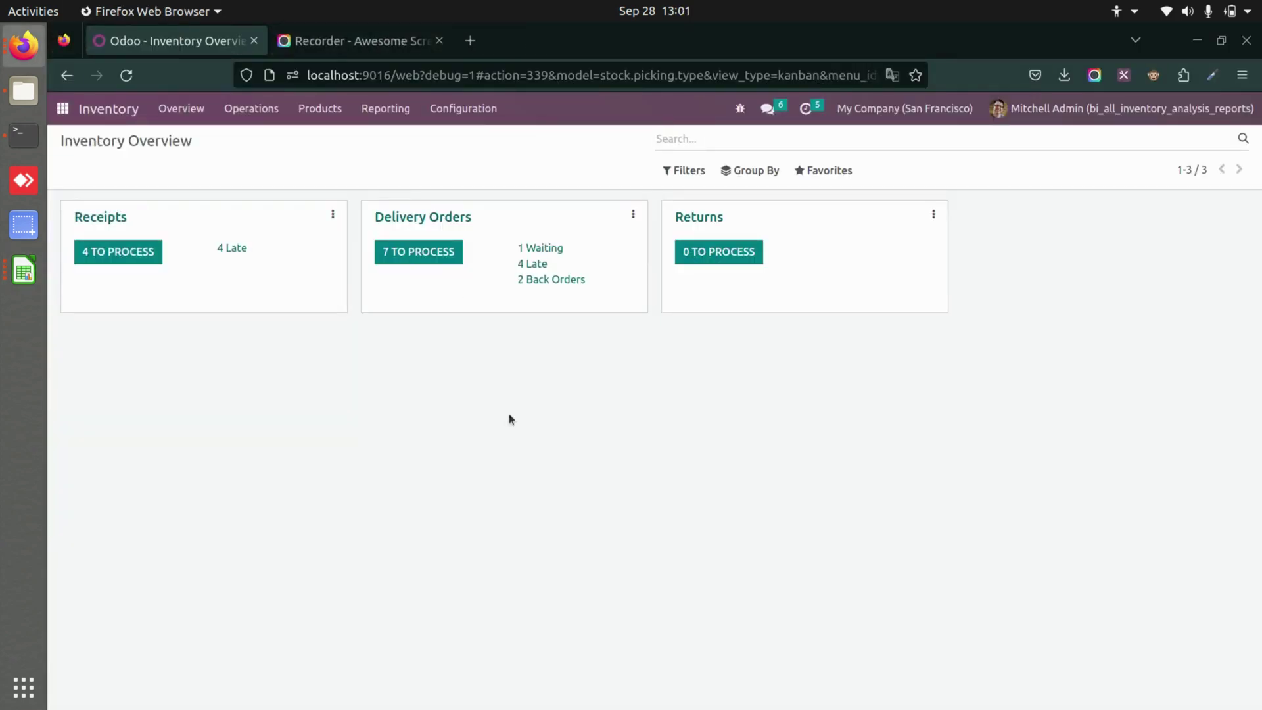
Step: Open the Stock Rotation report and set its period from 01/12/2022 to 09/28/2023
click(388, 105)
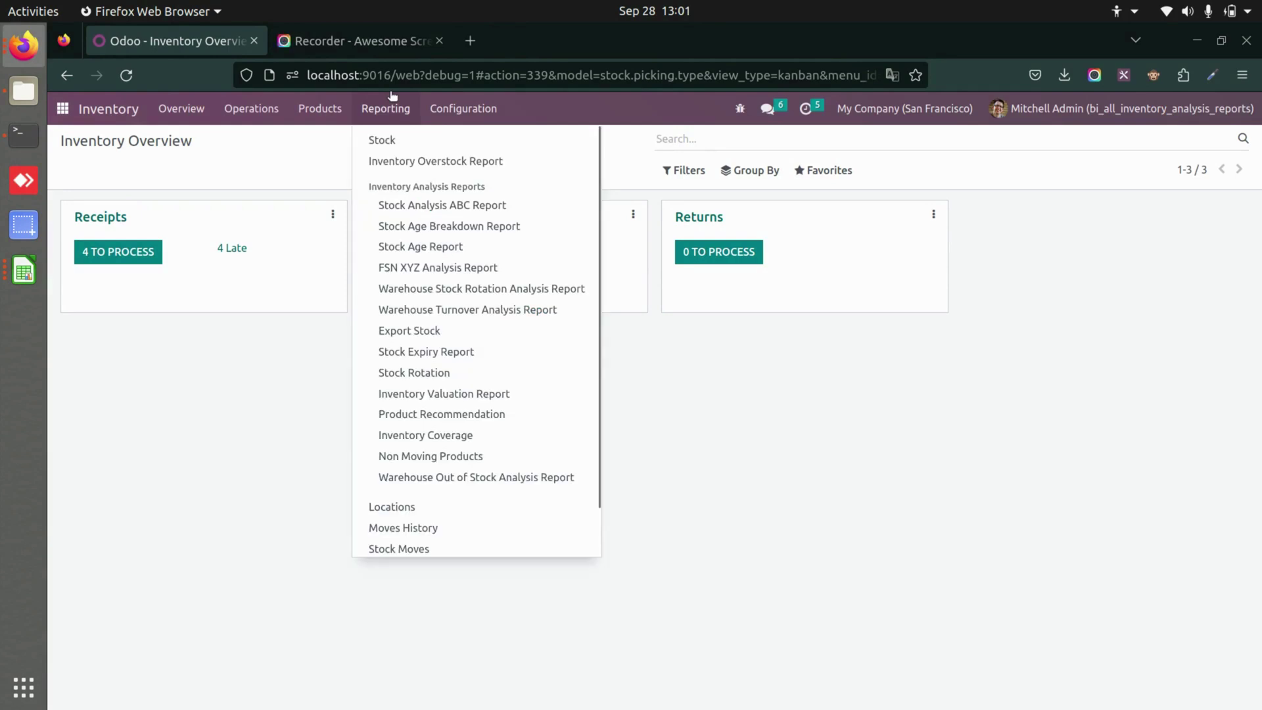
click(460, 369)
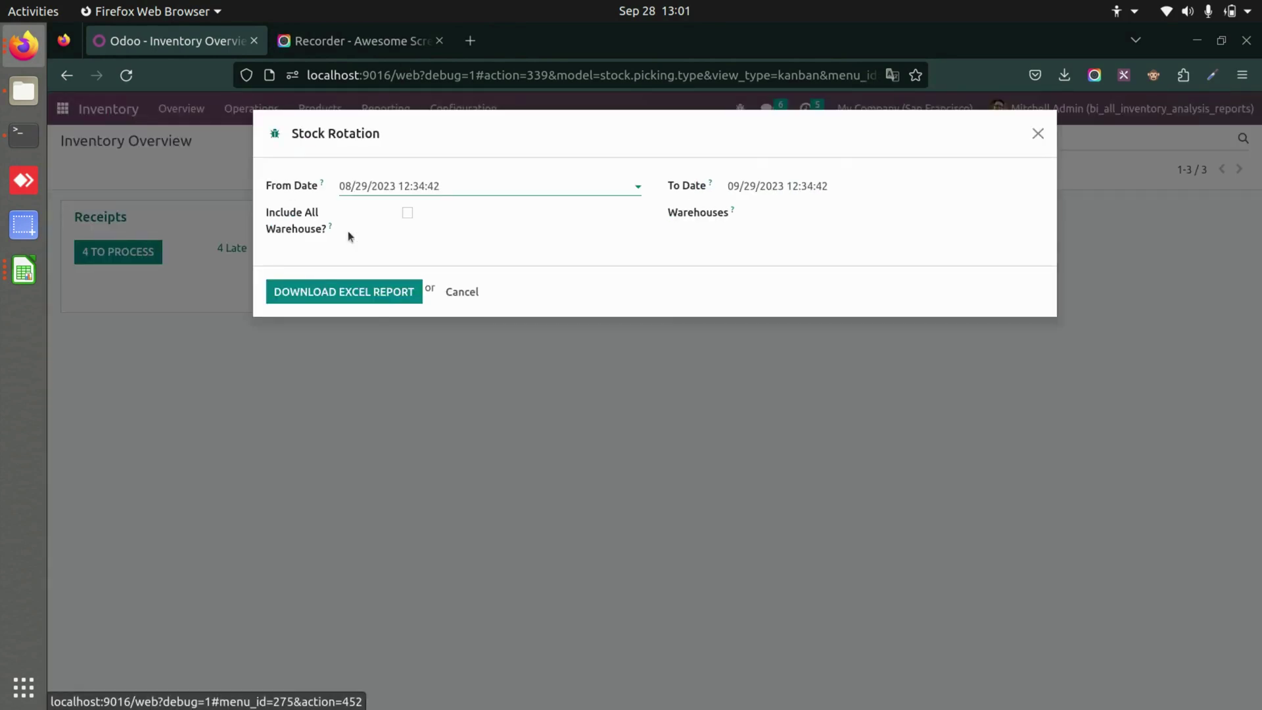
click(423, 186)
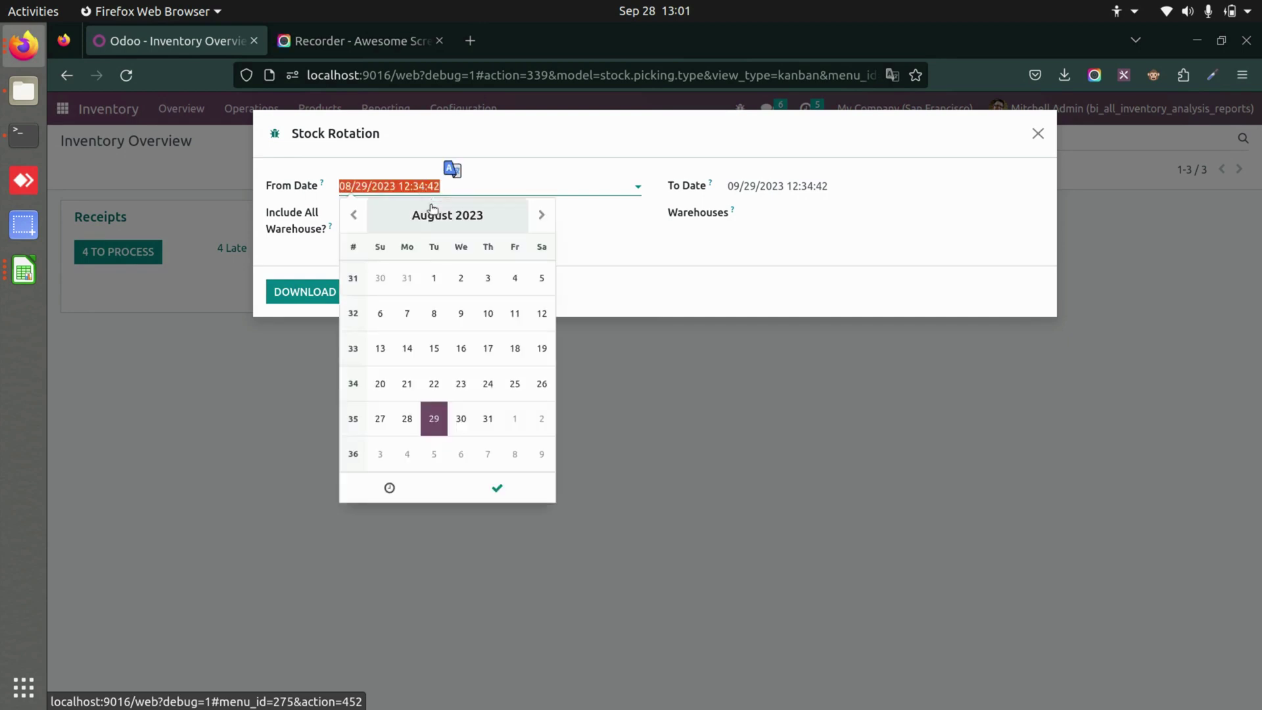
click(435, 212)
click(365, 220)
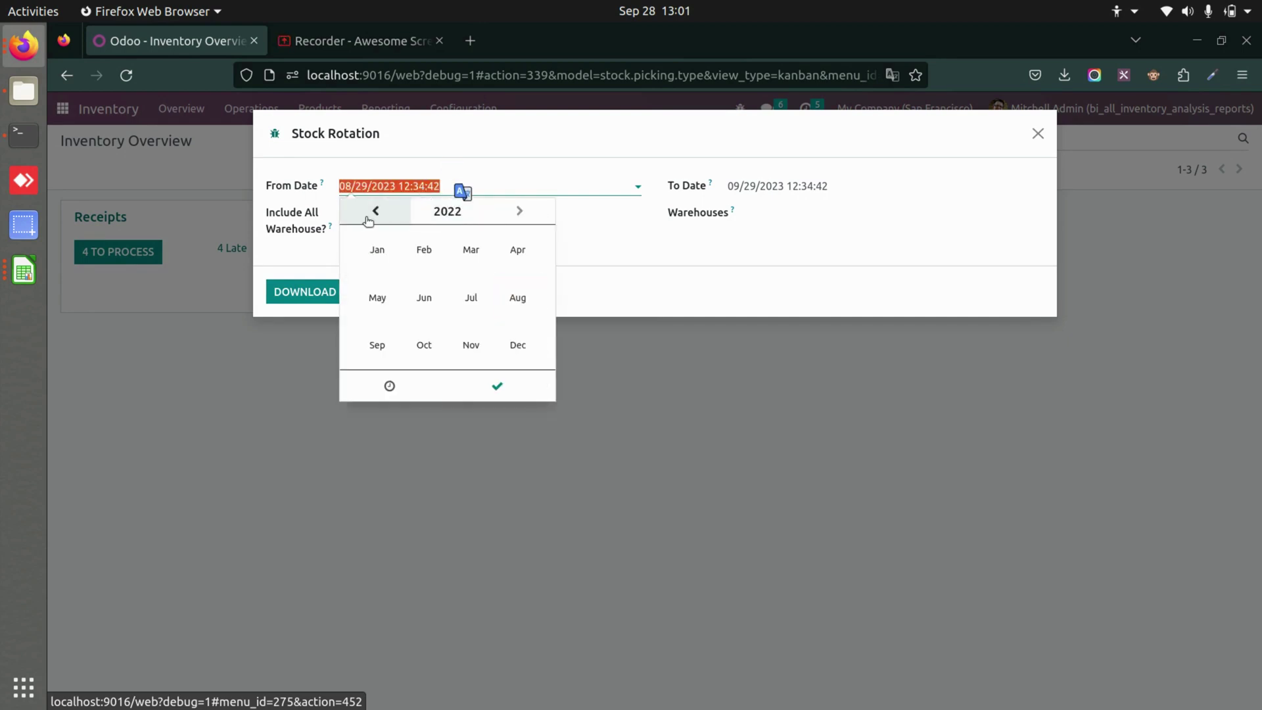
click(388, 252)
click(459, 347)
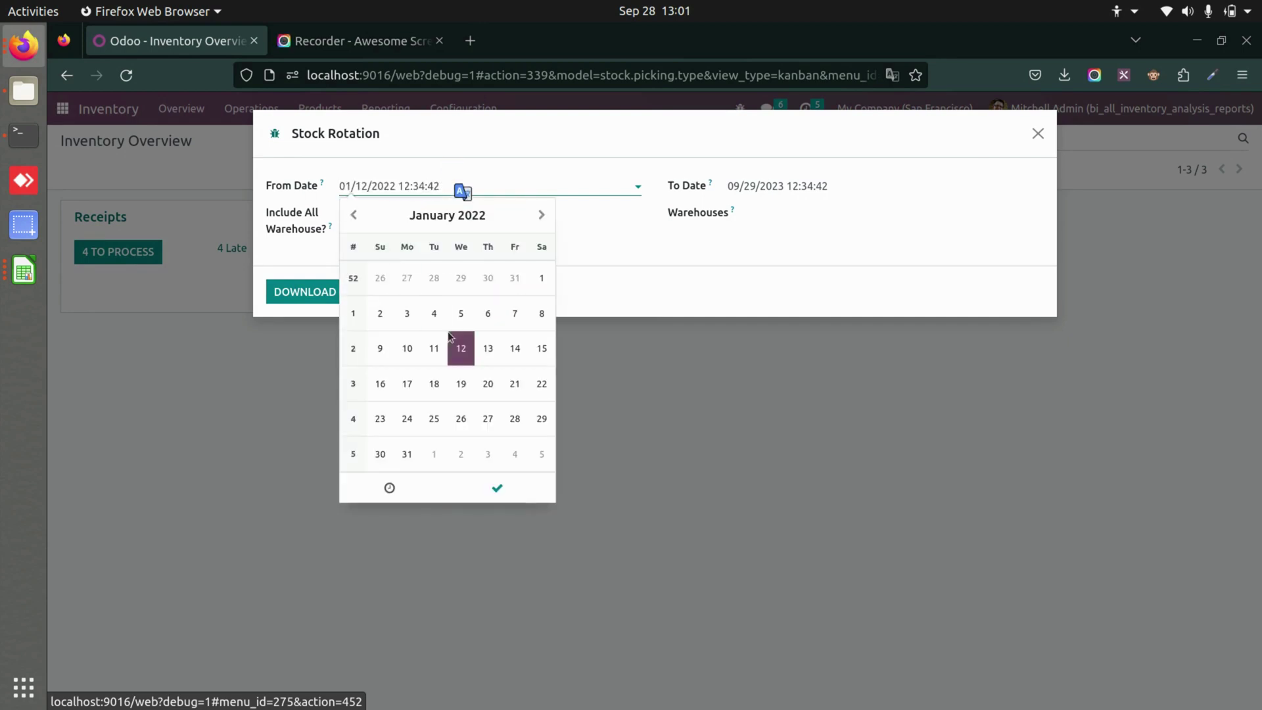
click(890, 189)
click(881, 419)
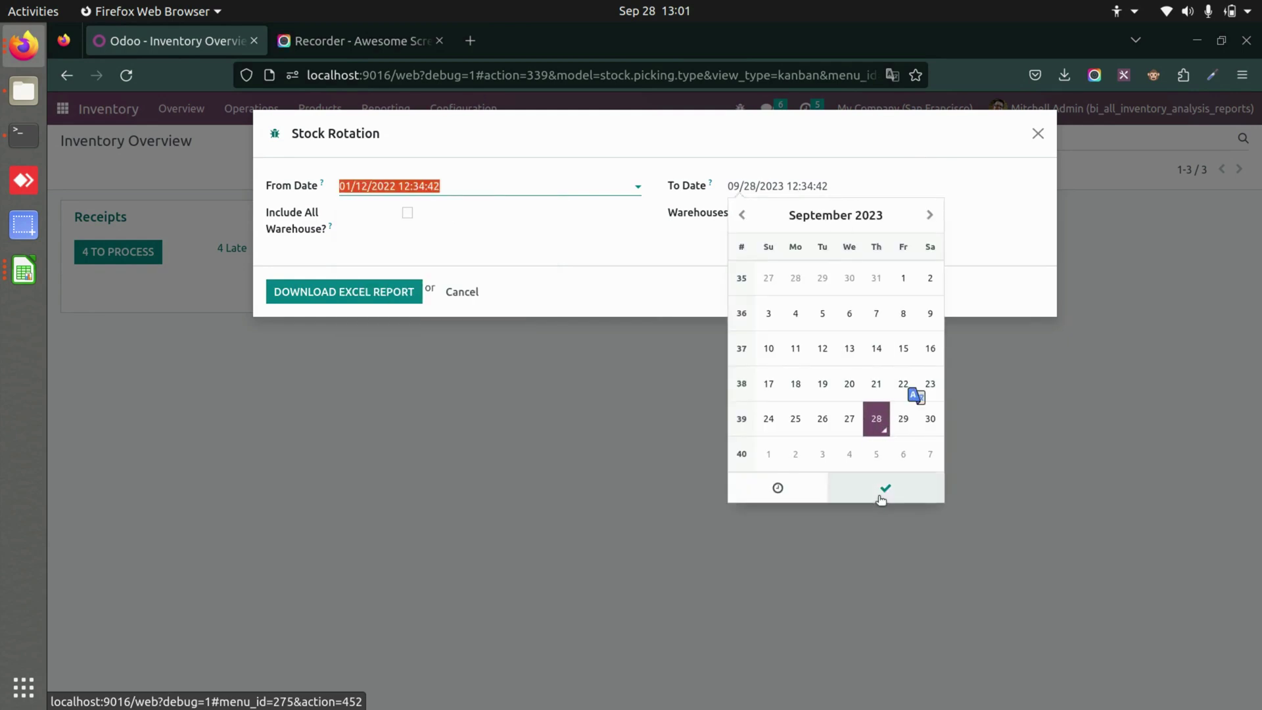
click(885, 488)
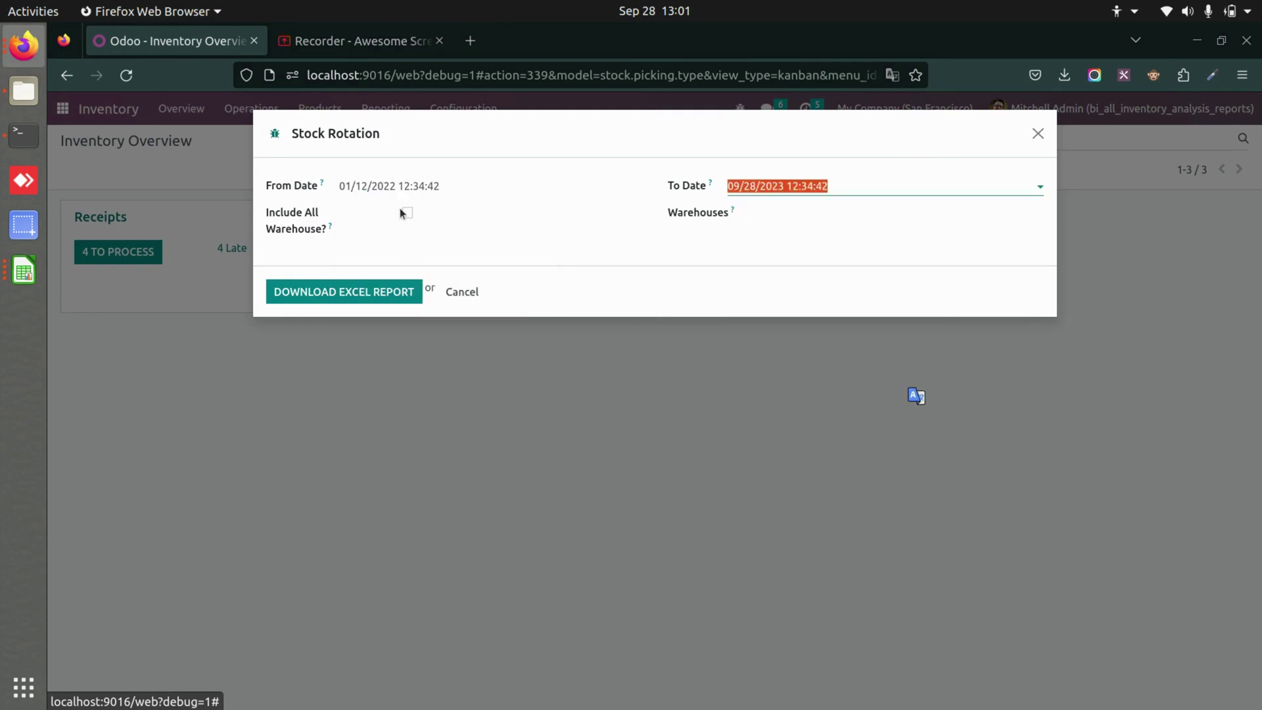
Step: Leave Include All Warehouse off, select the YourCompany warehouse and generate the Stock Rotation Excel report
click(405, 211)
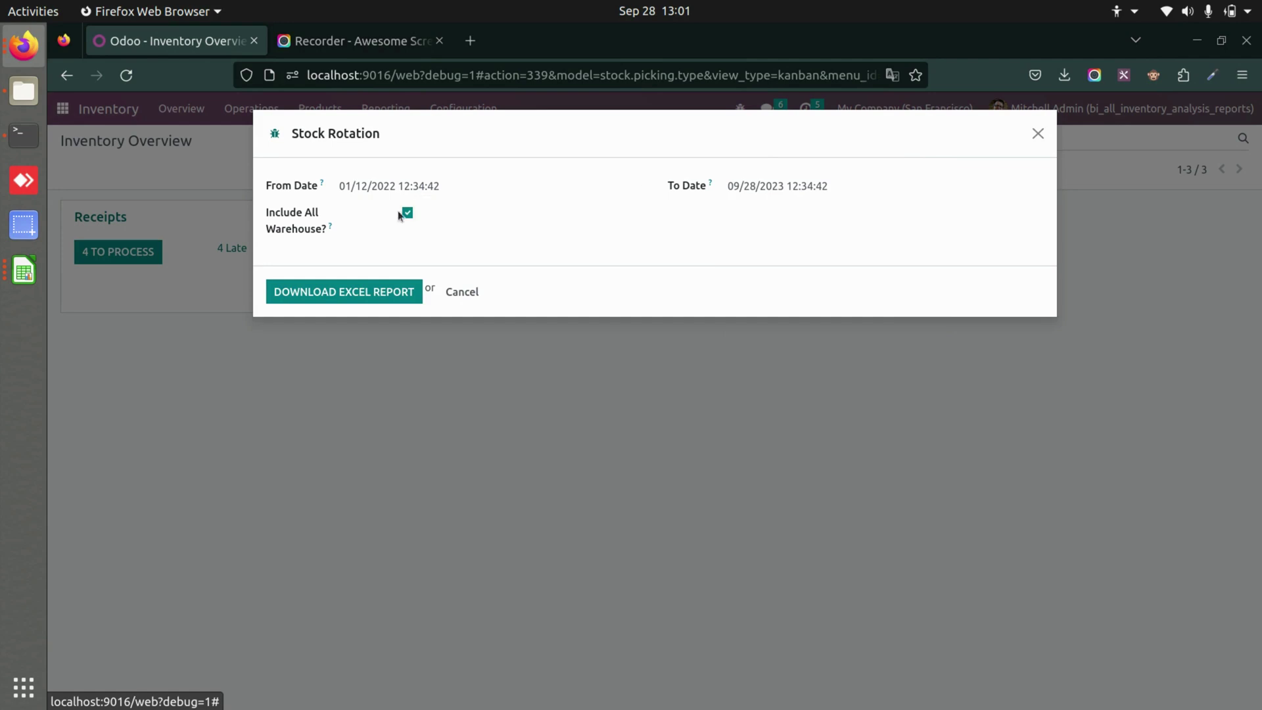
click(409, 214)
click(763, 207)
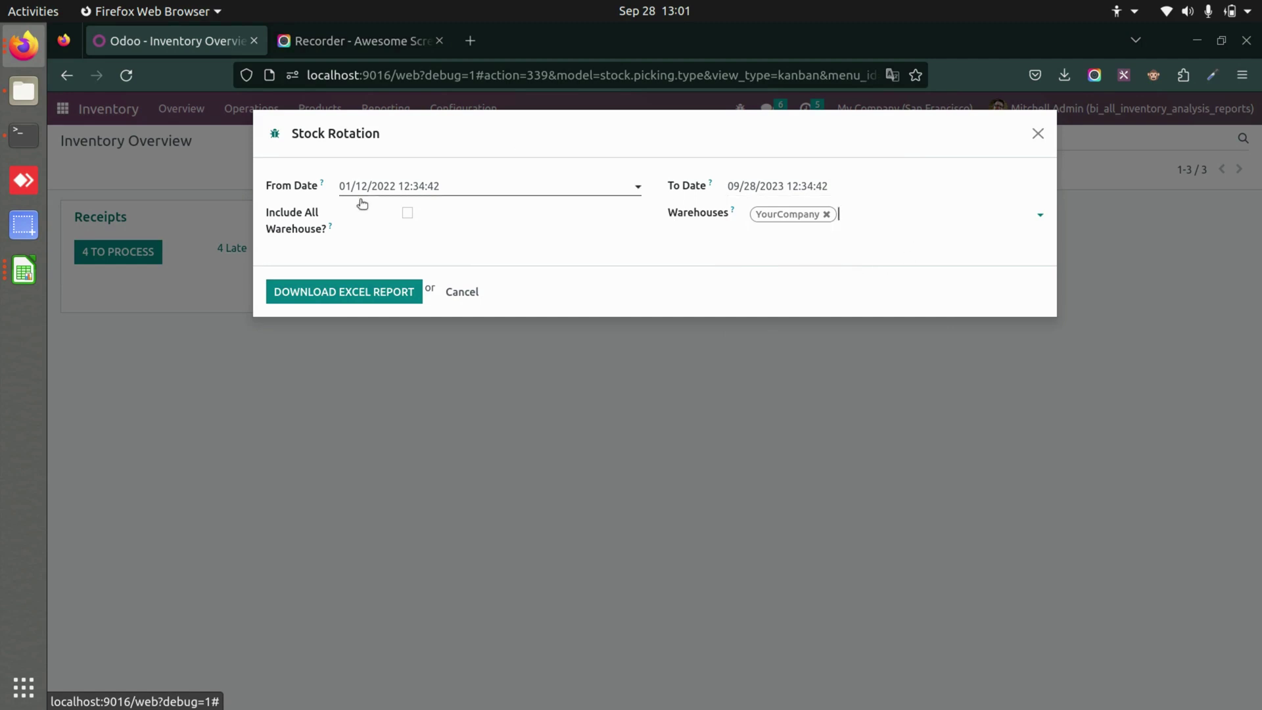
click(322, 289)
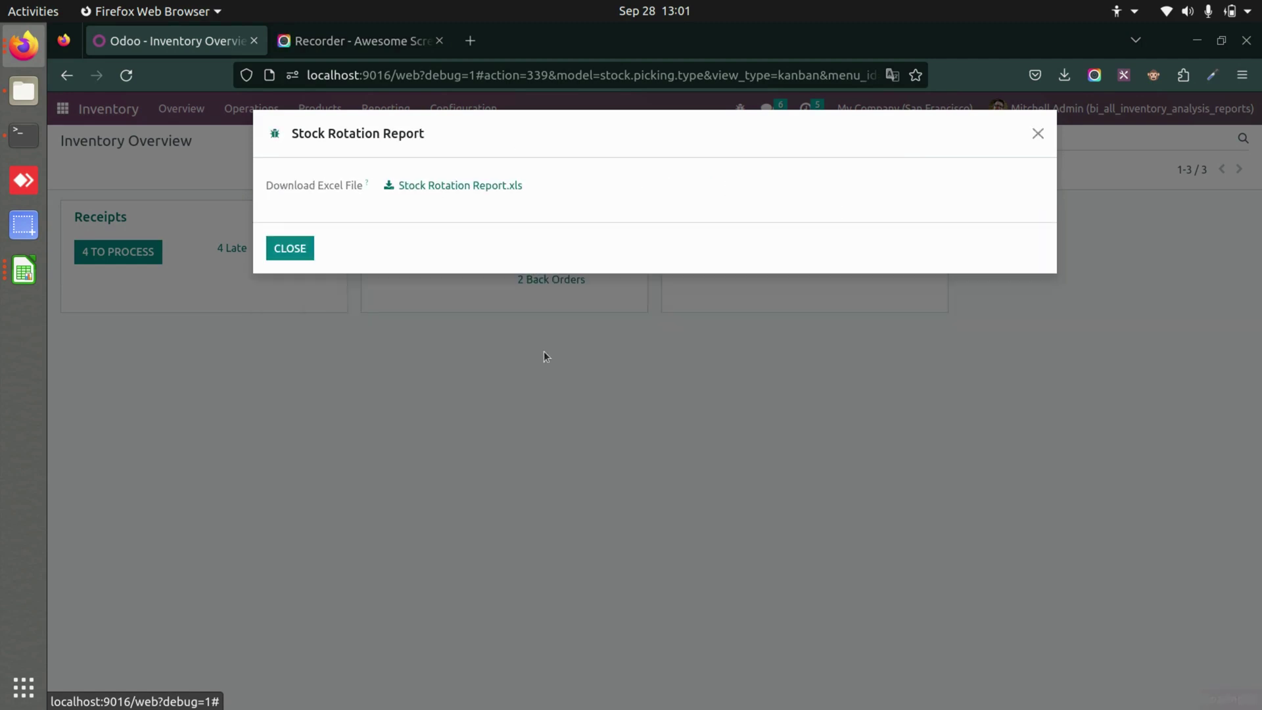
Step: Download Stock Rotation Report.xls and open it in LibreOffice Calc
click(438, 186)
click(839, 137)
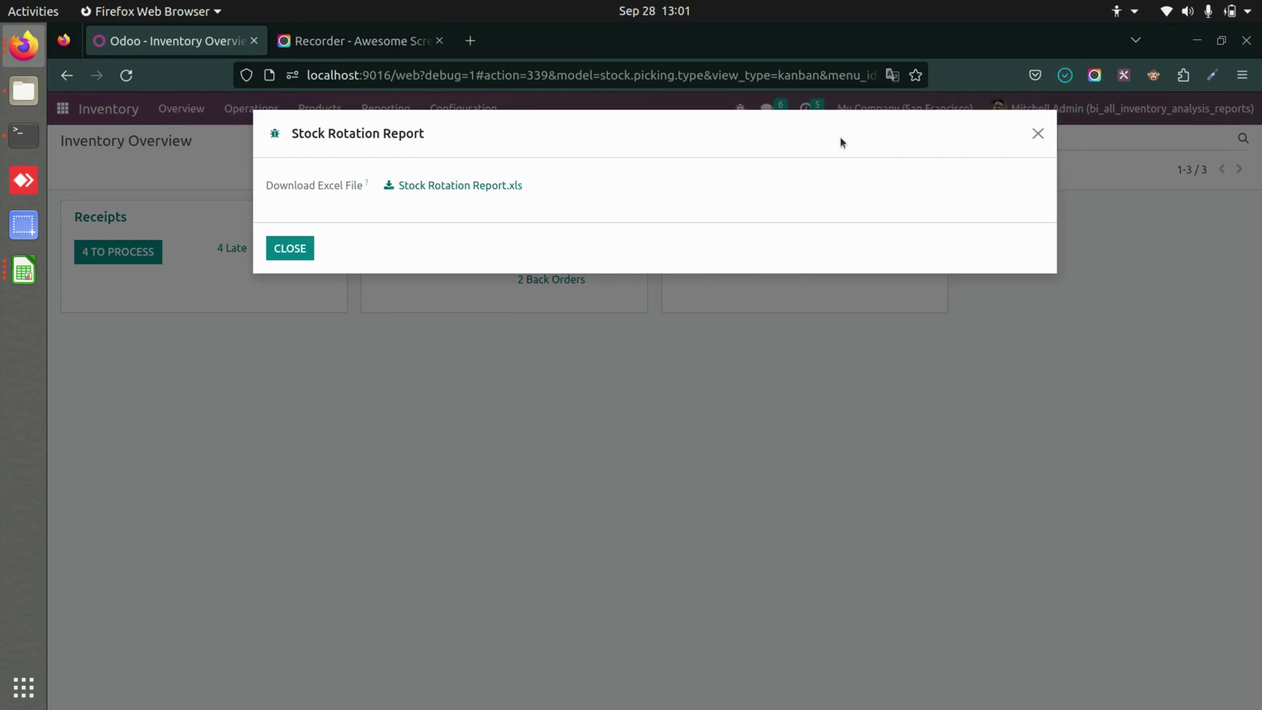
click(684, 46)
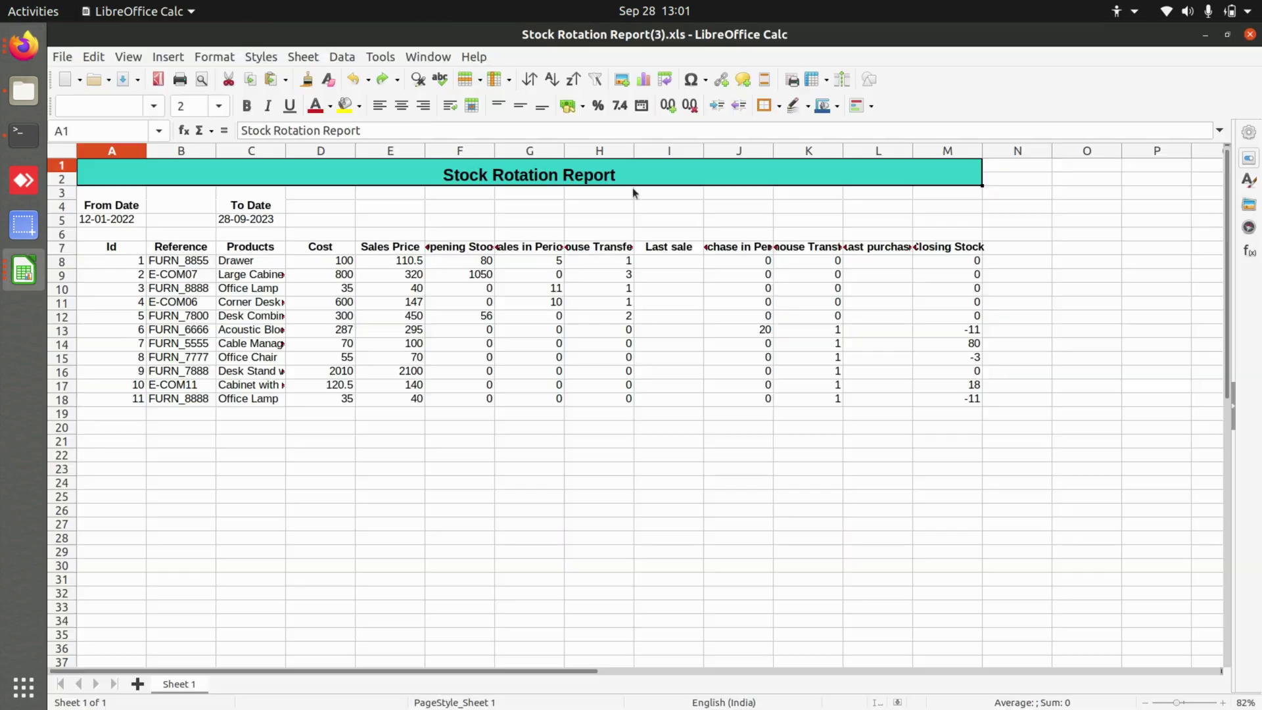
Step: Examine the Sales in Period, Warehouse Transfer(OUT) and Last sale columns, return to Odoo and close the report download dialog
click(633, 428)
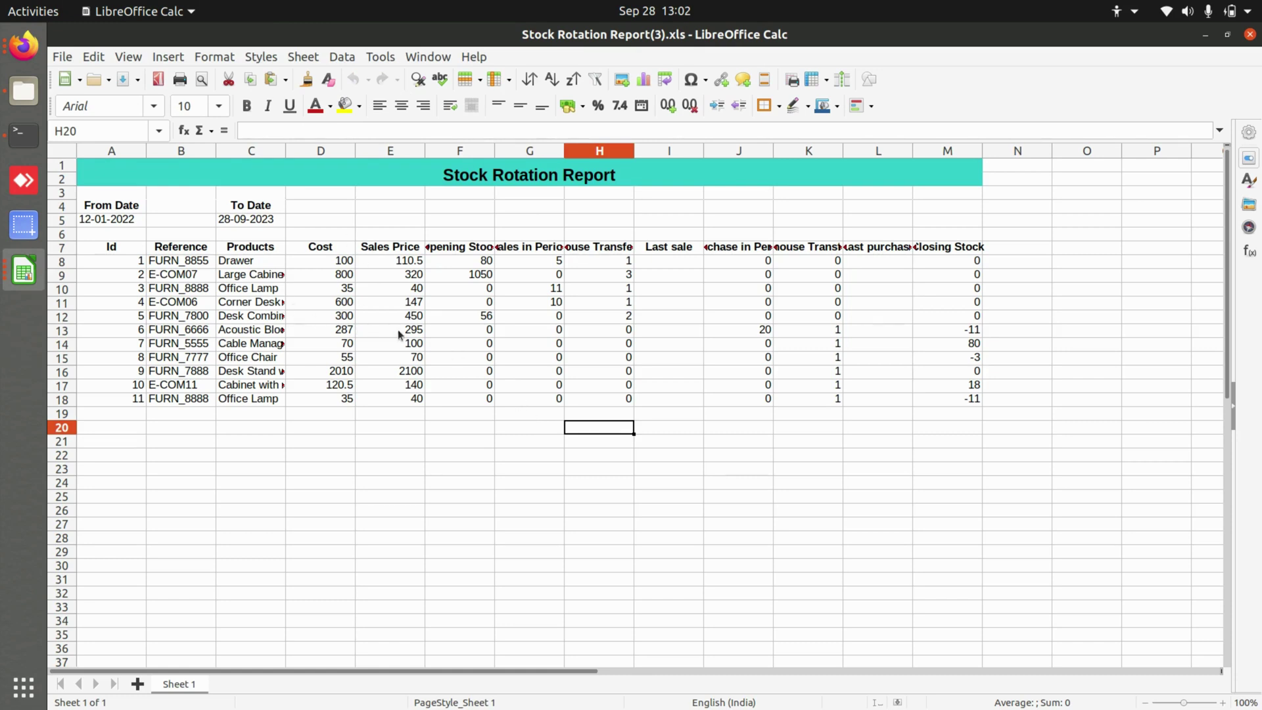
click(480, 332)
click(514, 249)
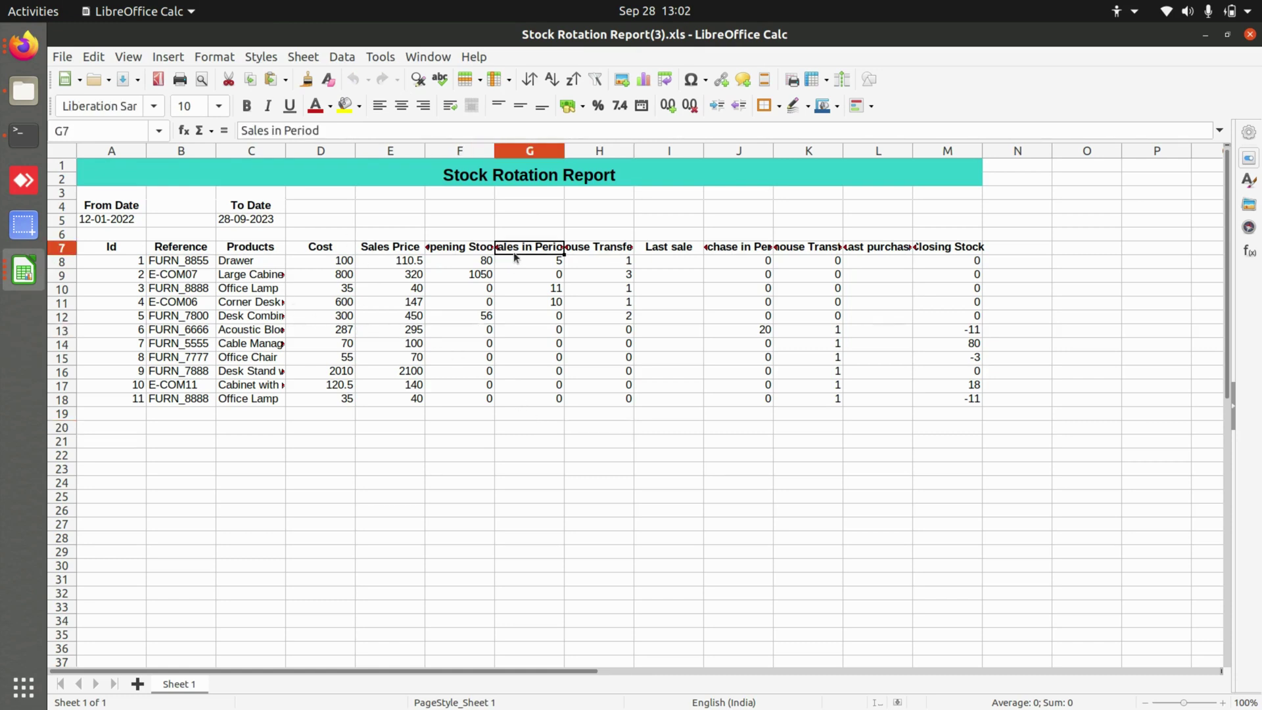
click(610, 250)
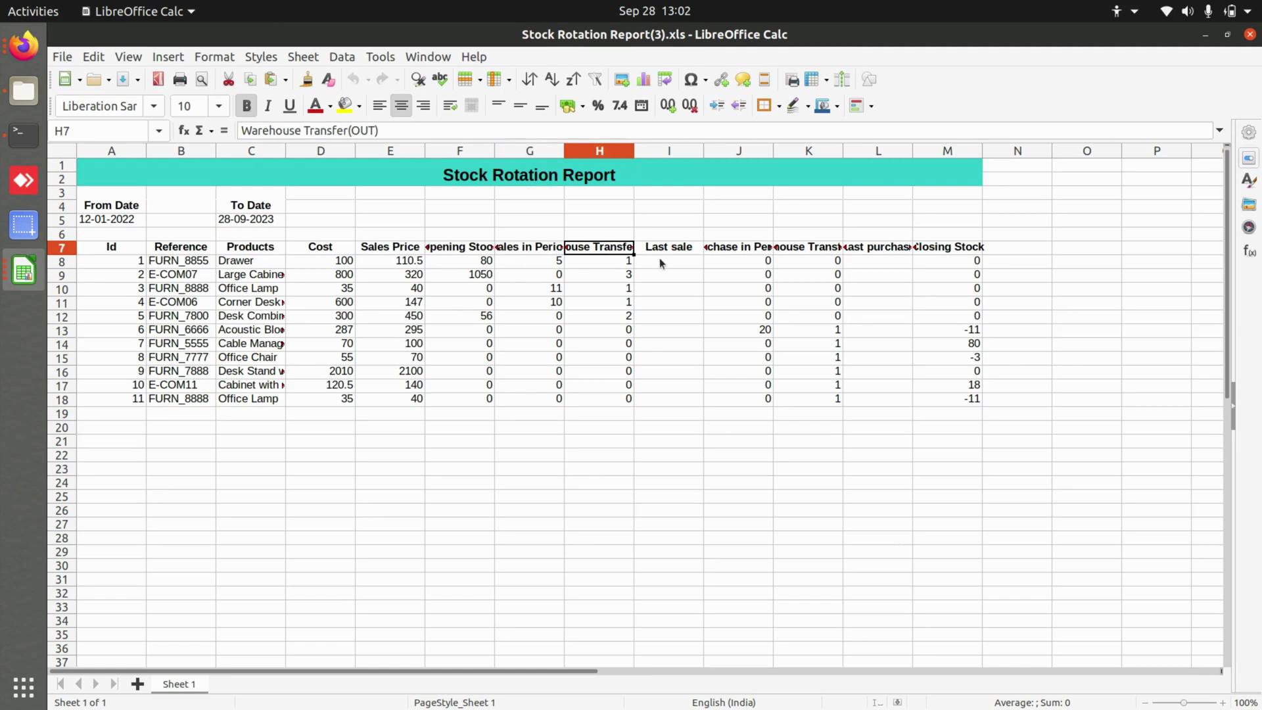
click(659, 255)
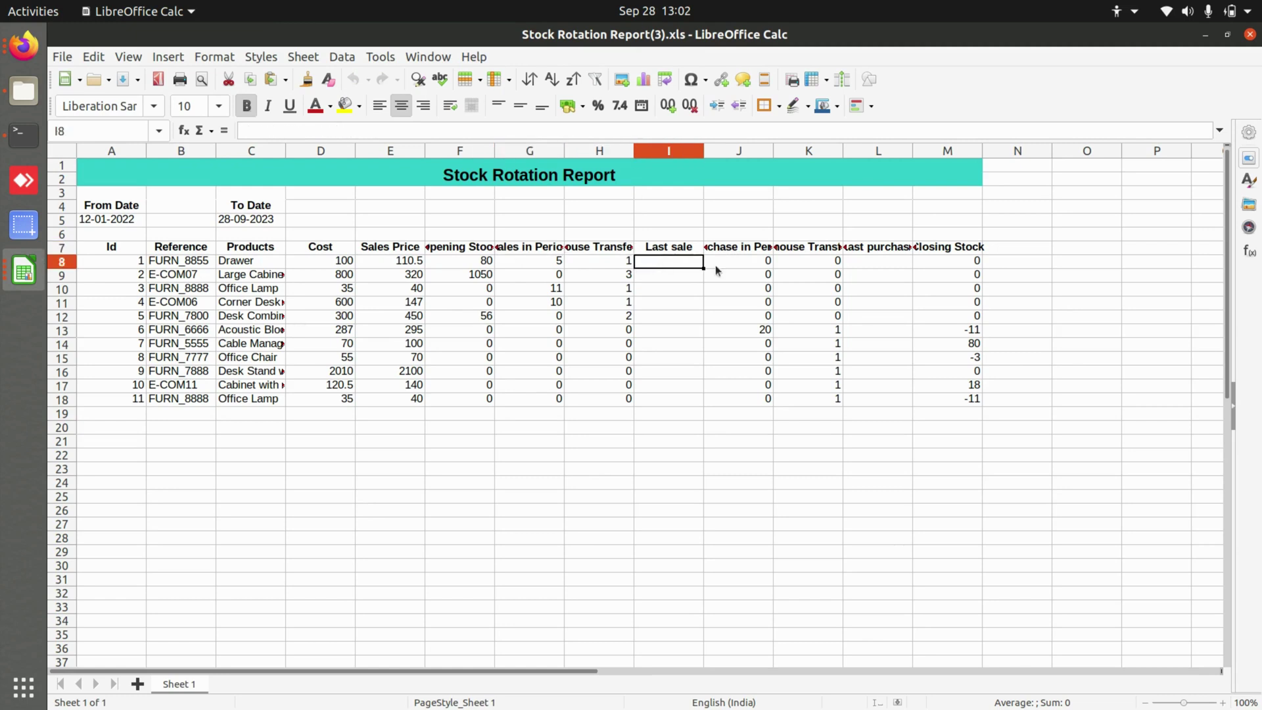
click(840, 290)
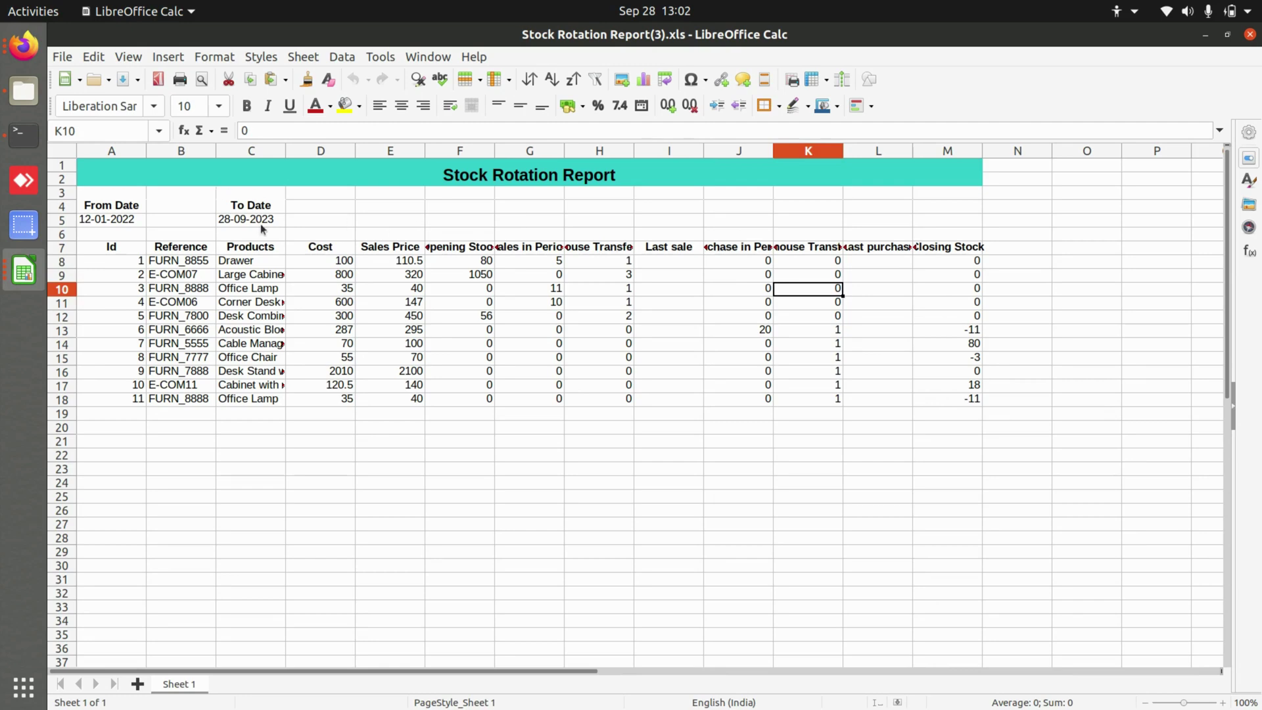
key(alt+Tab)
click(290, 248)
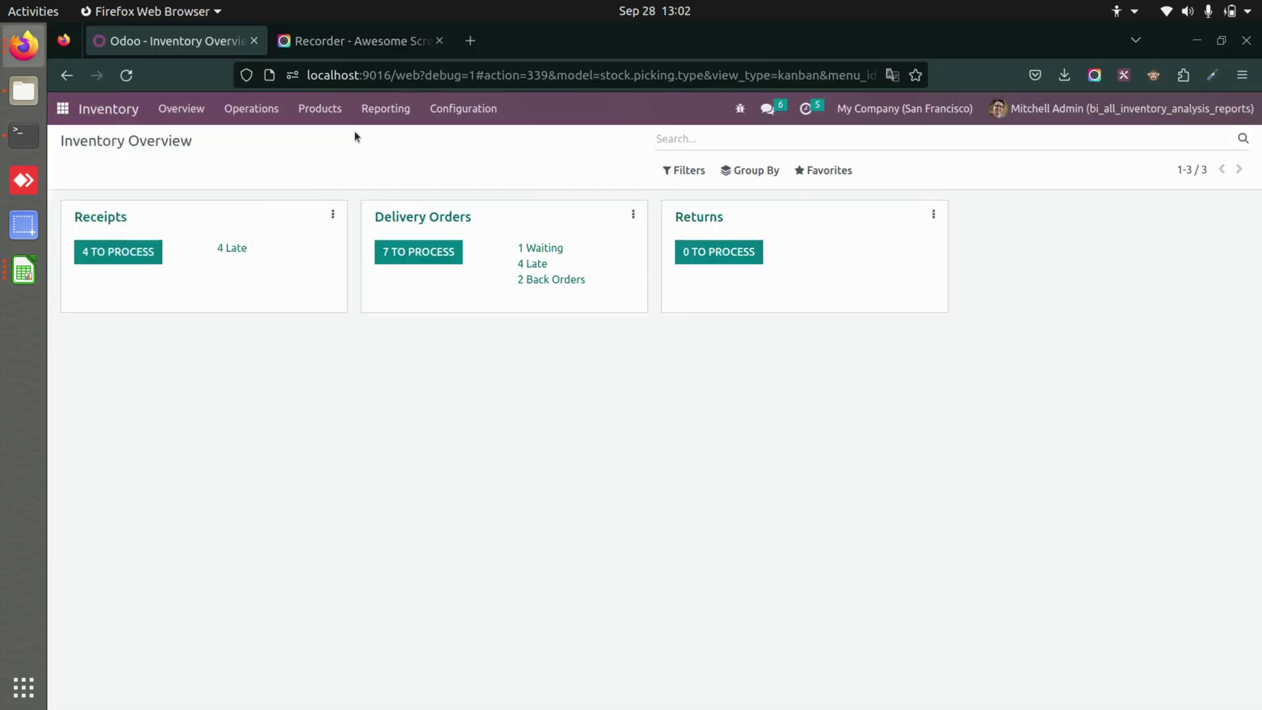
Step: Open the Inventory Valuation Report, select the YourCompany warehouse and filter by Category
click(368, 109)
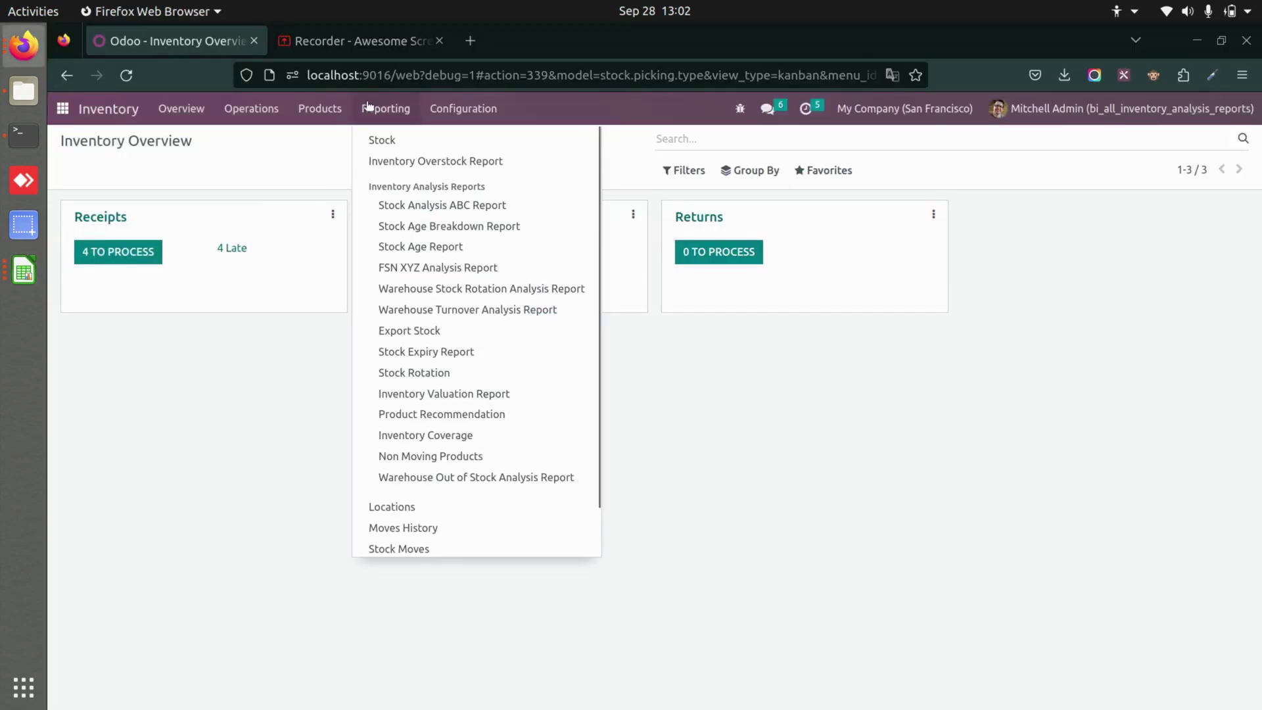
click(450, 393)
click(406, 235)
click(371, 276)
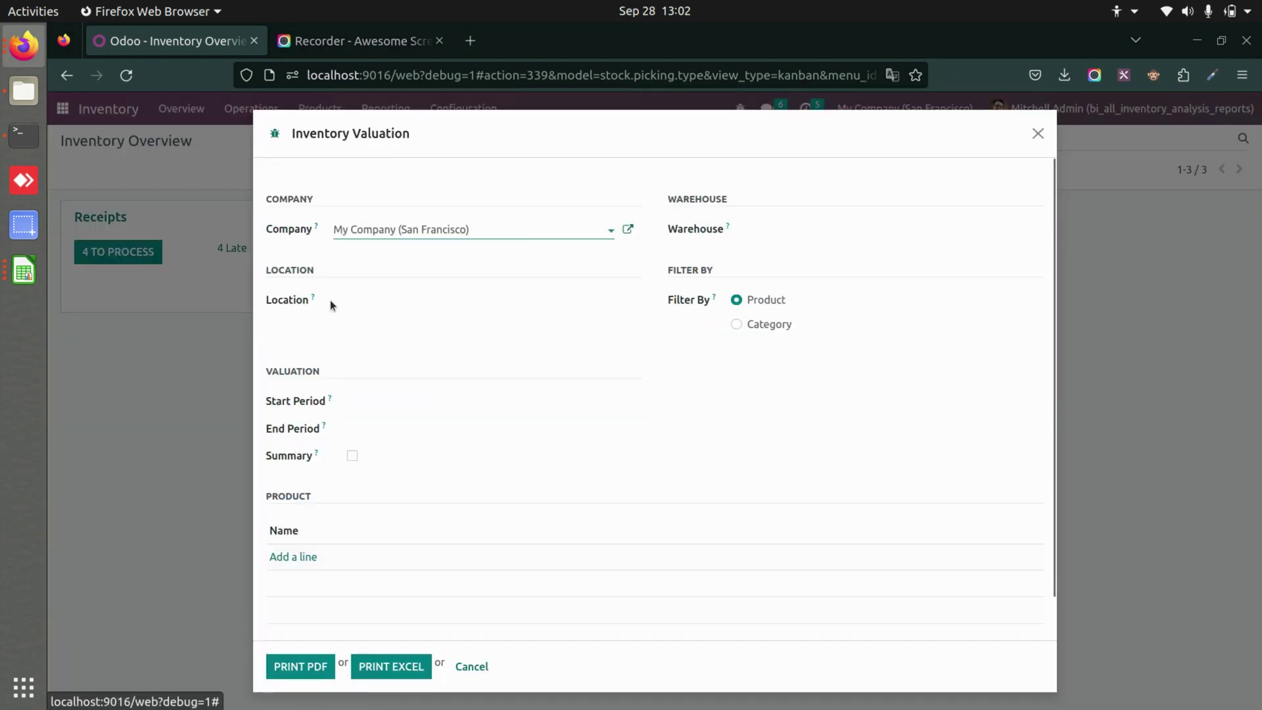
click(375, 301)
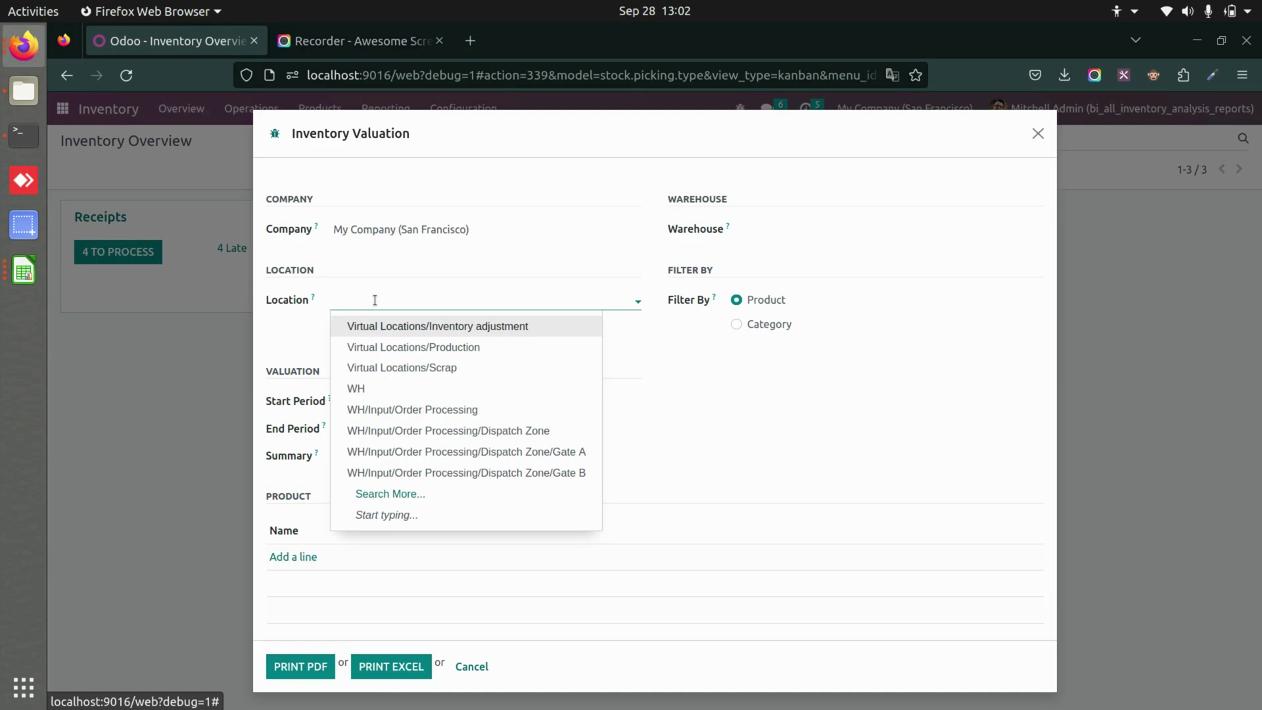
click(730, 417)
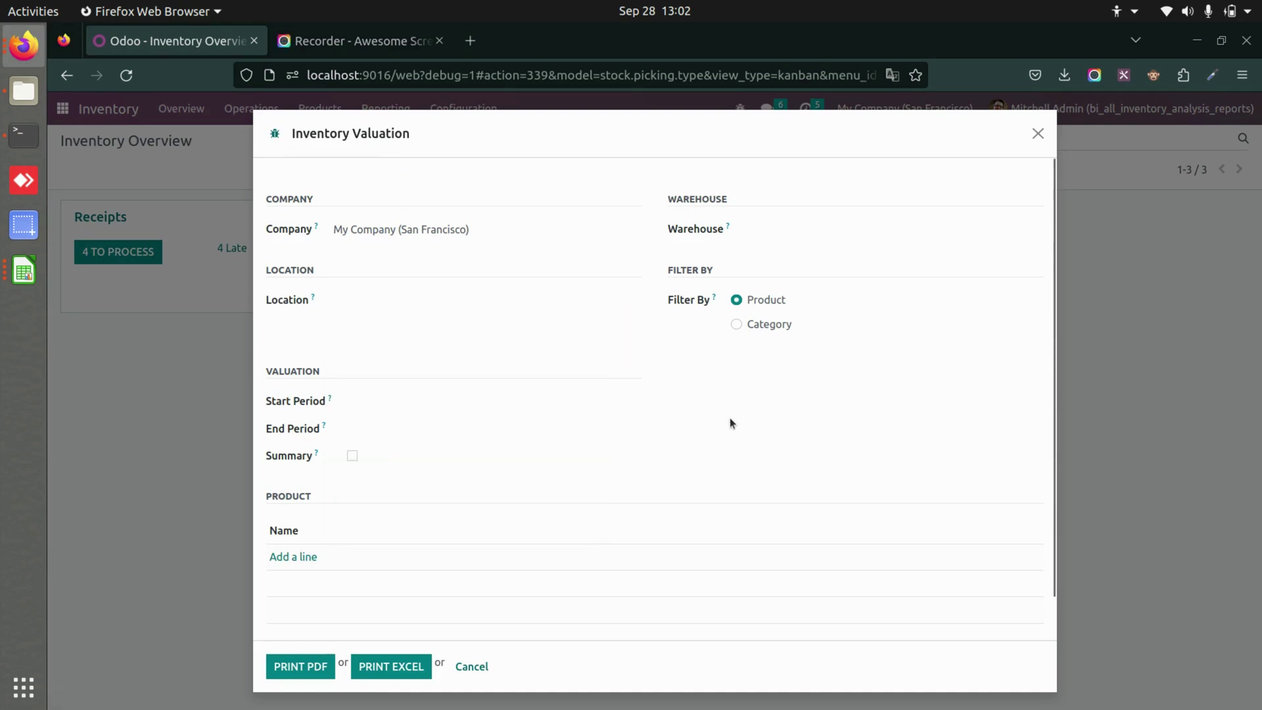
click(783, 223)
click(797, 255)
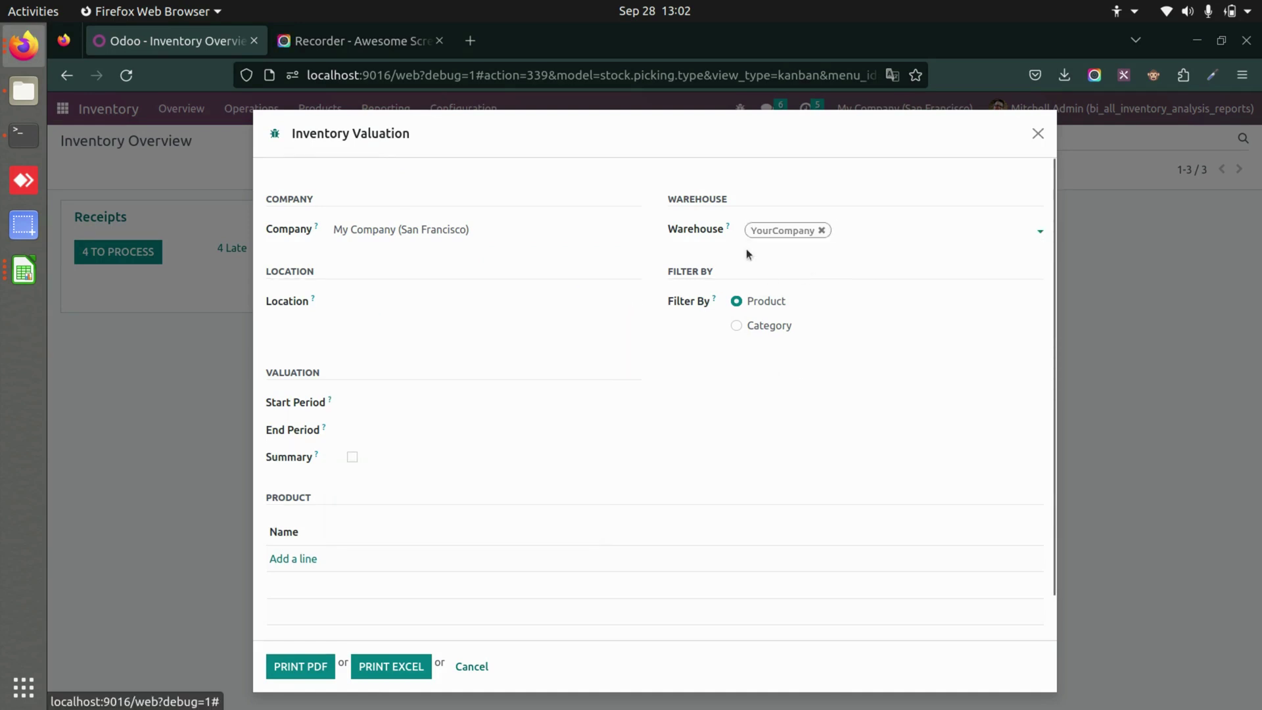
click(739, 325)
Step: Set the valuation Start Period to 01/10/2022 and the End Period to 09/28/2023
click(428, 405)
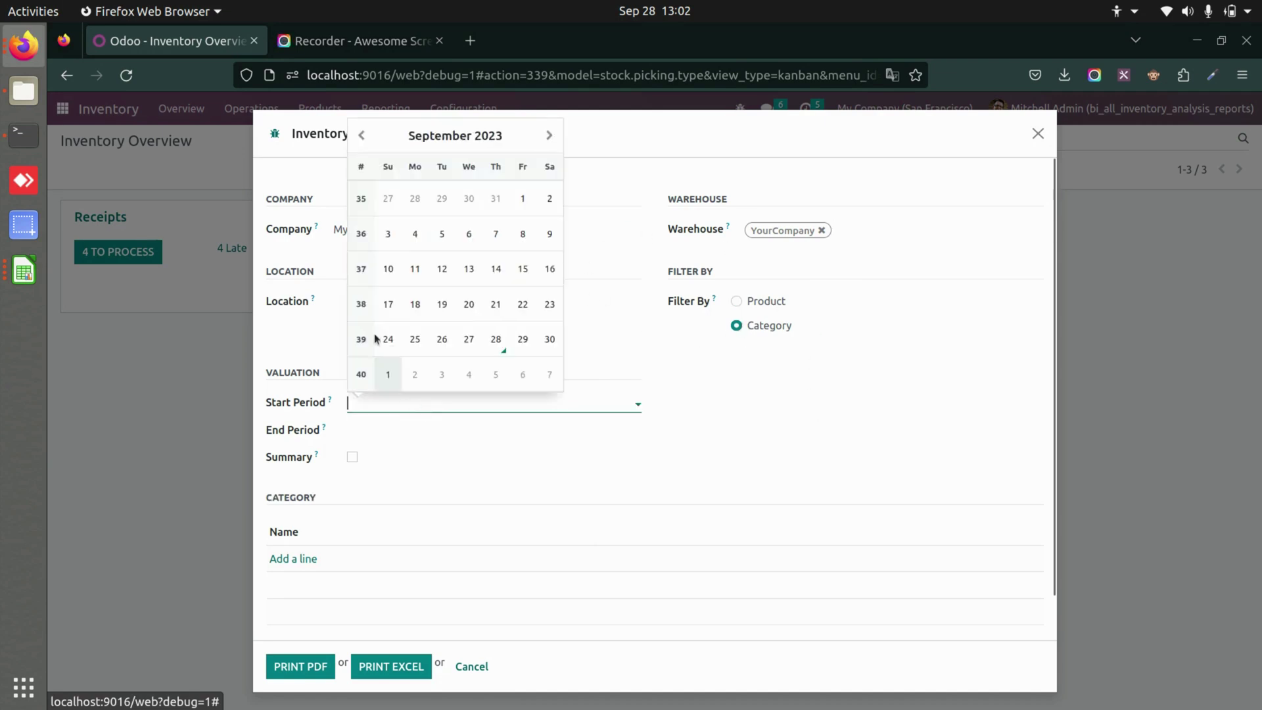
click(428, 139)
click(383, 233)
click(386, 282)
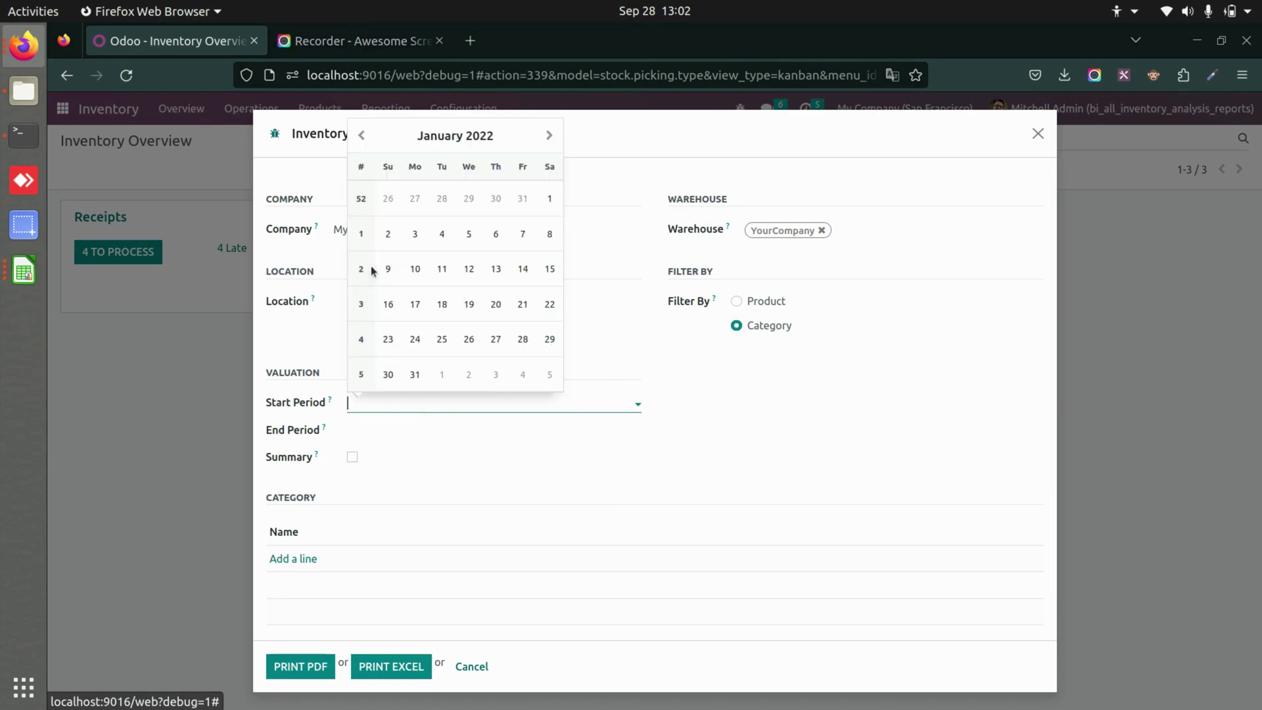
click(416, 268)
click(414, 432)
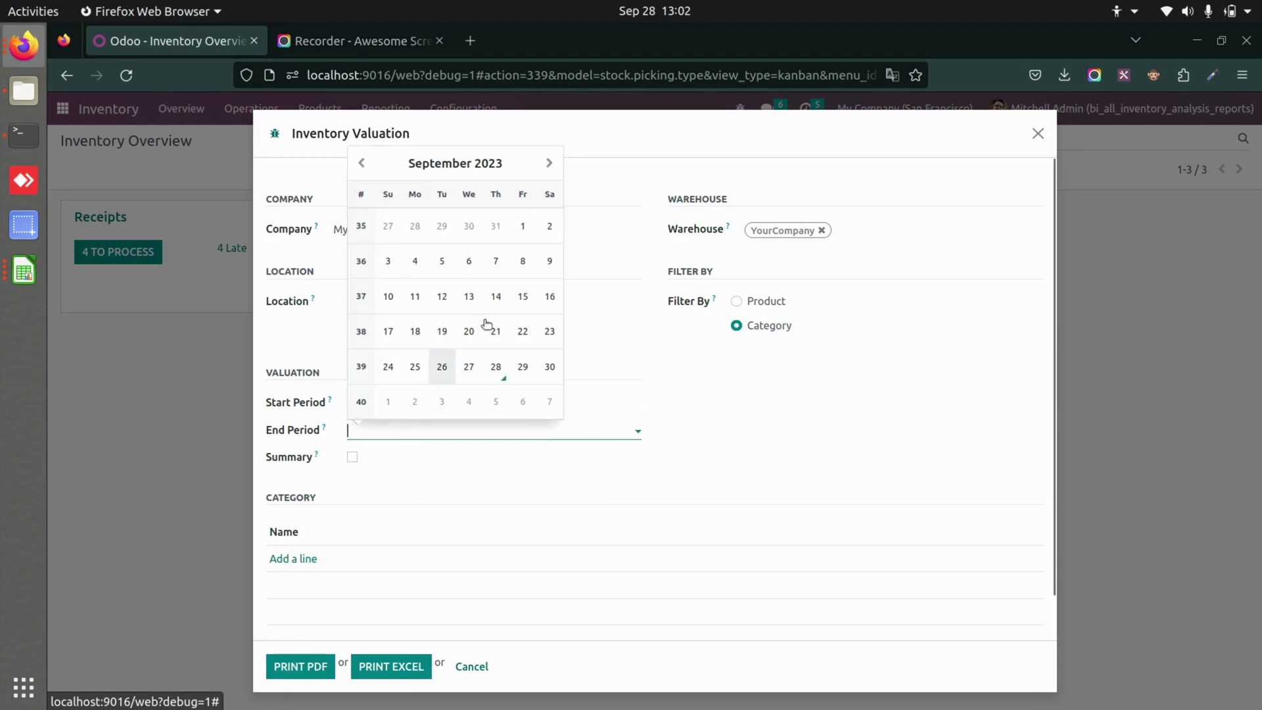
click(495, 366)
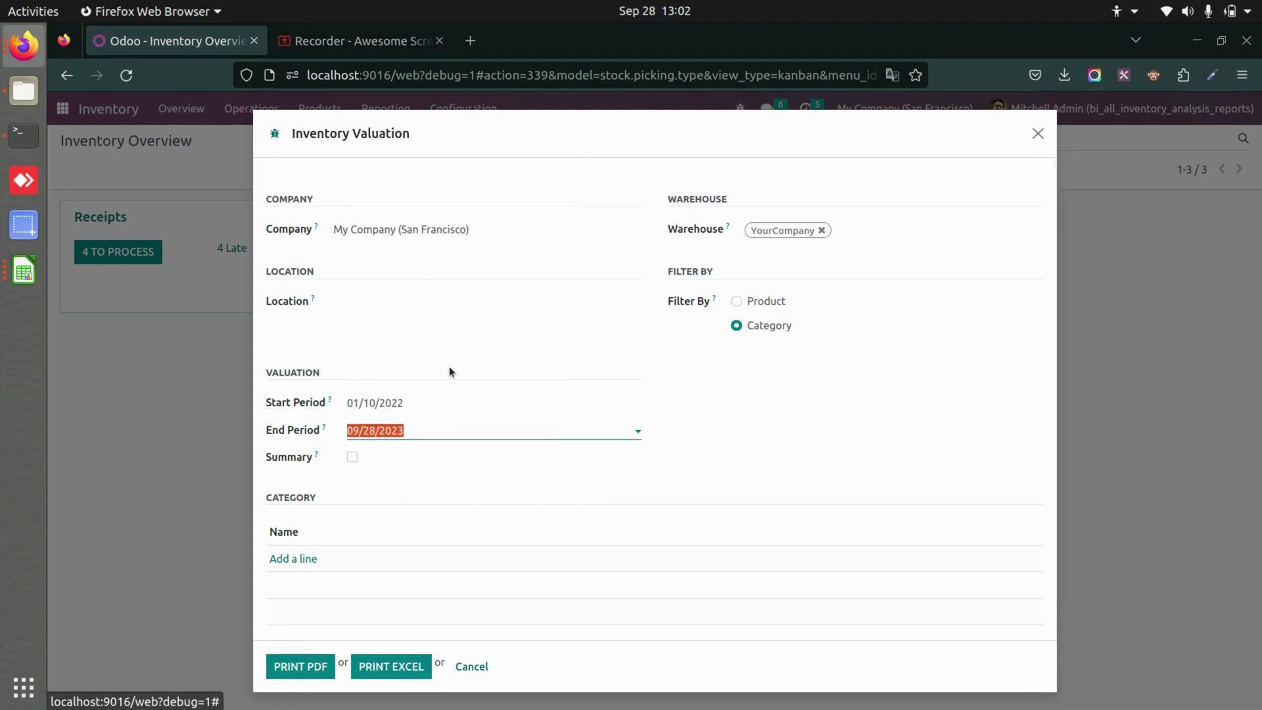
Step: Leave Summary off, add the All / Saleable / Office Furniture category and generate the Inventory Valuation PDF report
click(352, 458)
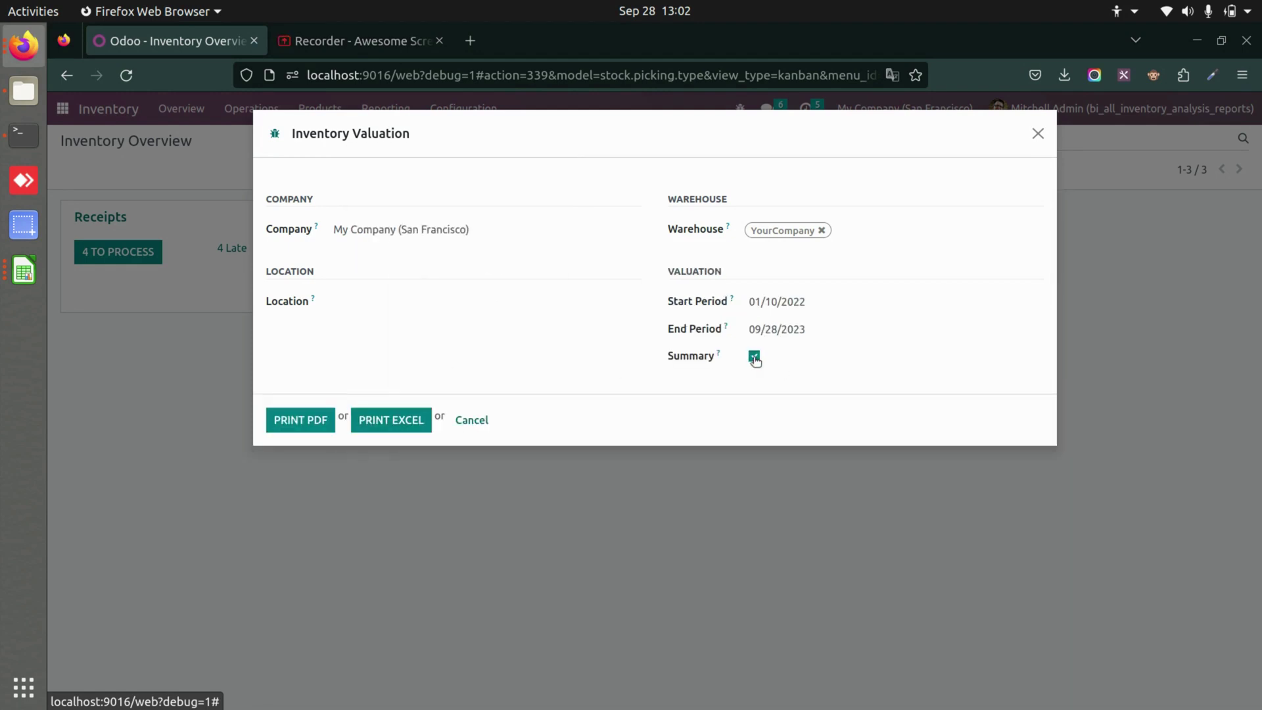
click(753, 357)
scroll(329, 510, down, 1)
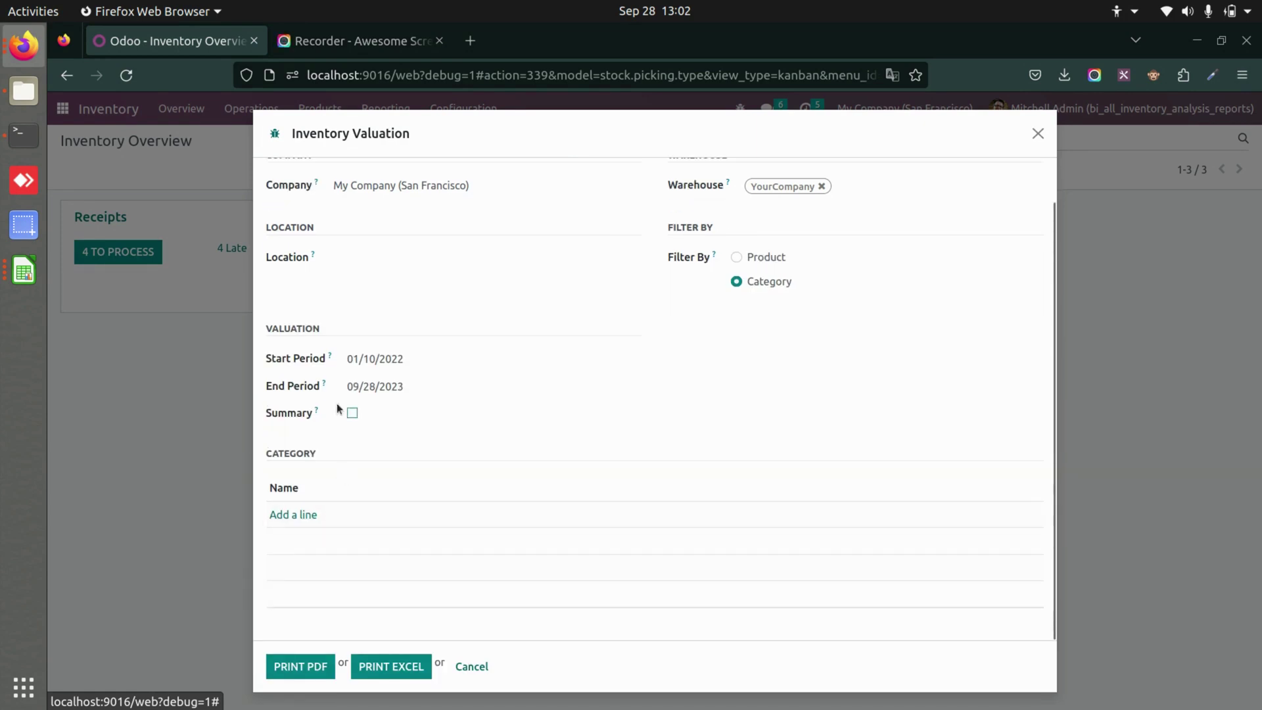
click(305, 515)
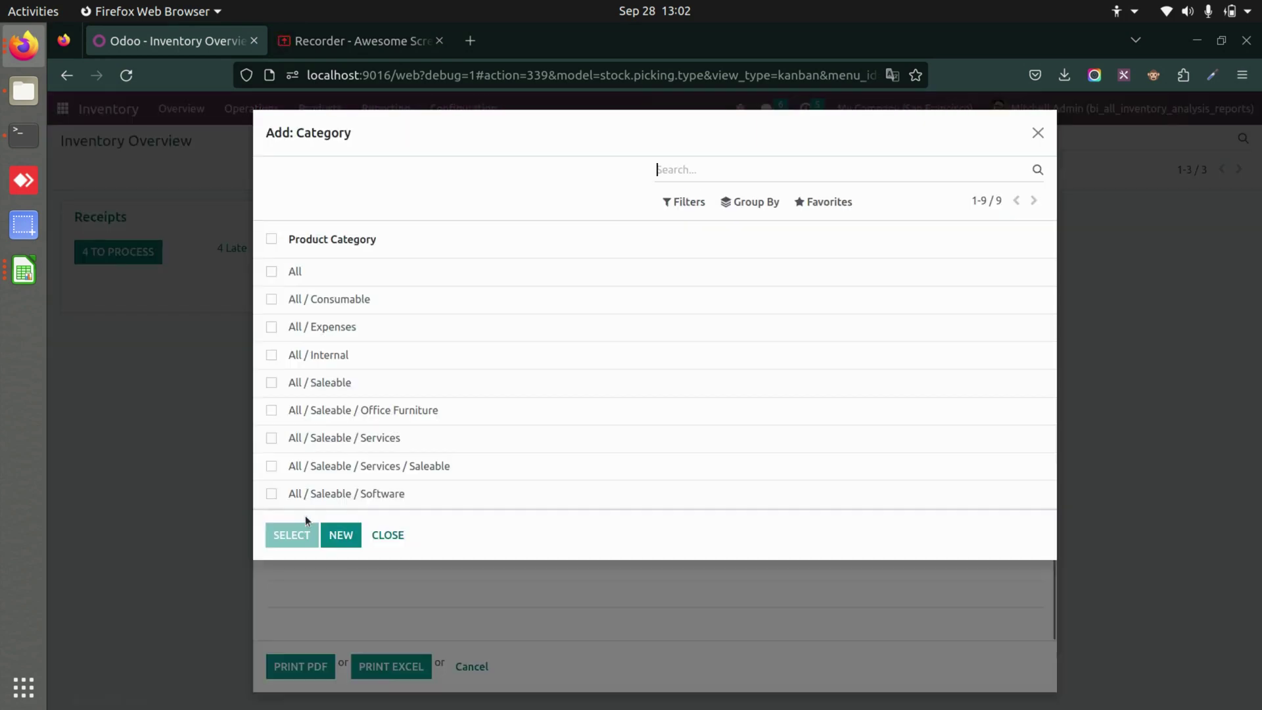
click(270, 410)
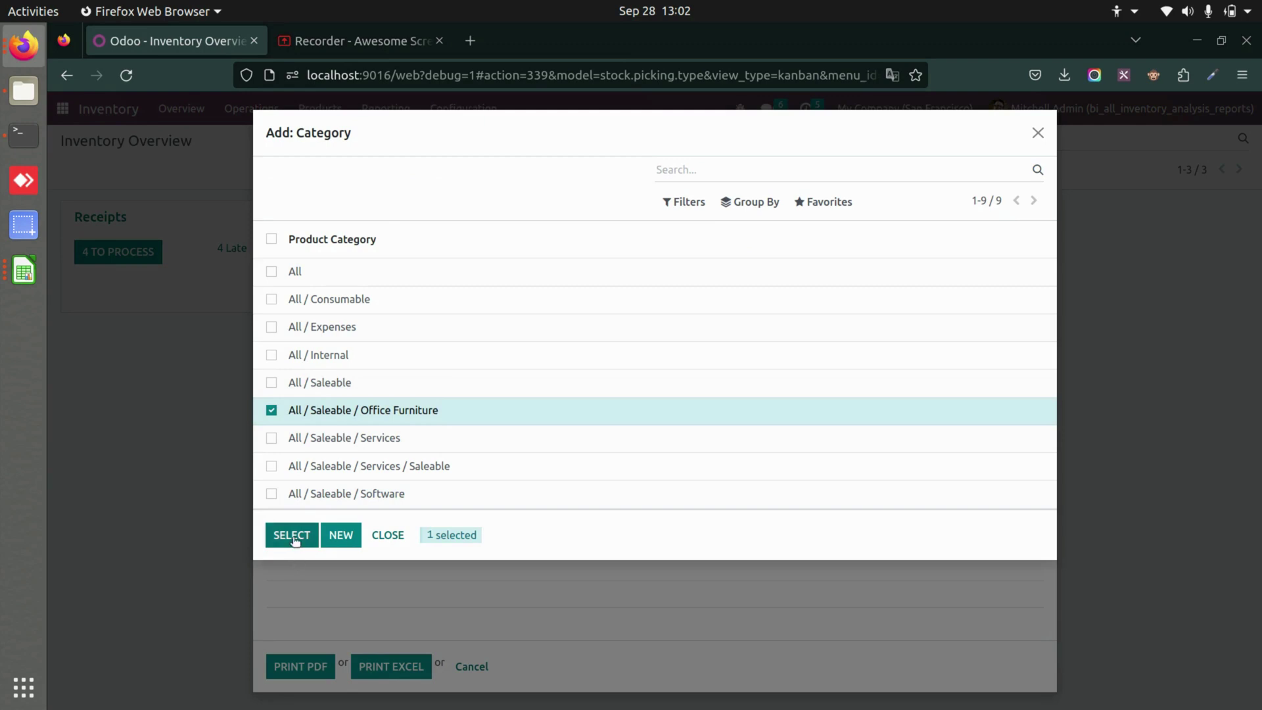
click(291, 535)
click(314, 666)
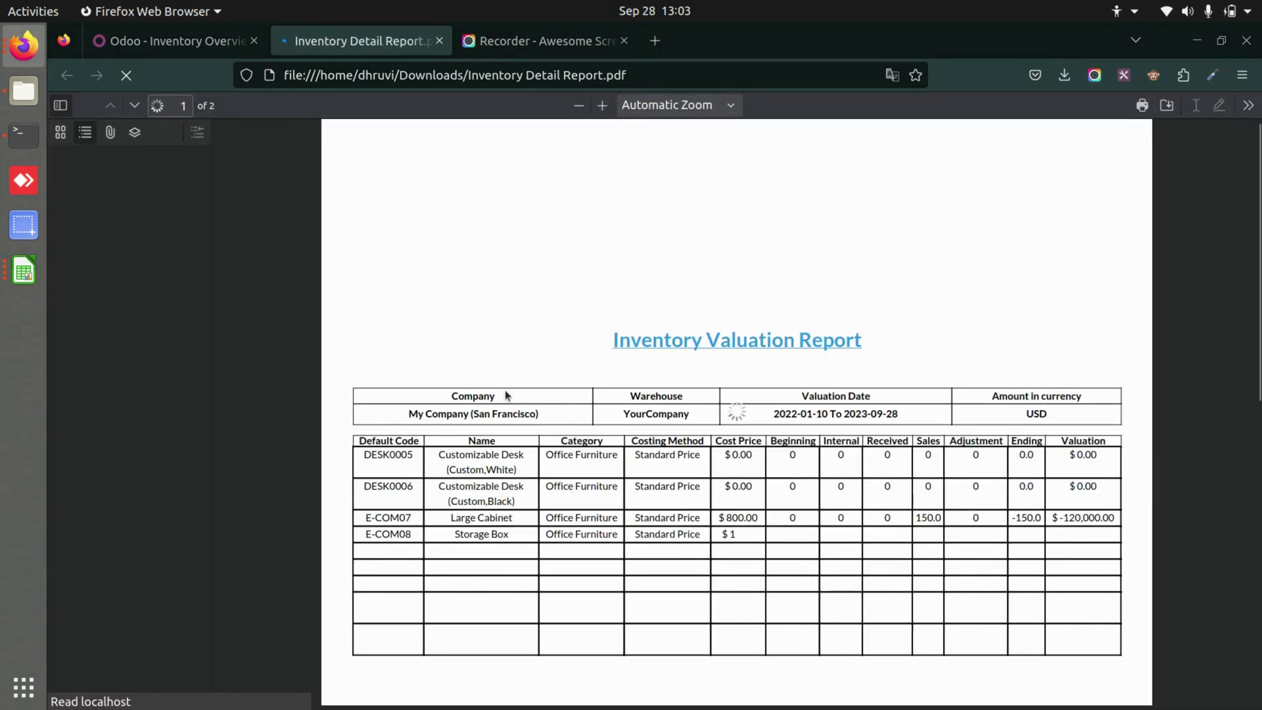
Step: Examine the product rows and Total Value on both pages of Inventory Detail Report.pdf and return to Odoo
scroll(505, 390, down, 2)
scroll(645, 529, down, 8)
scroll(659, 511, up, 6)
scroll(660, 517, up, 2)
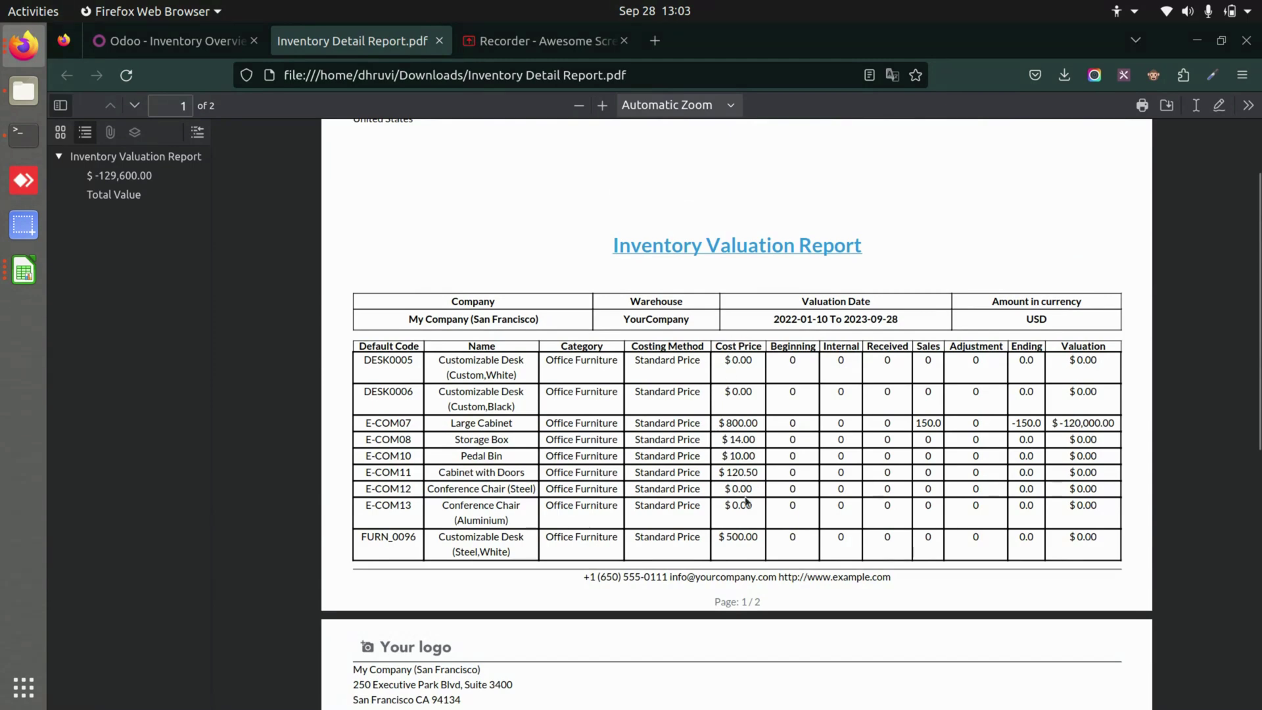
scroll(1008, 434, down, 6)
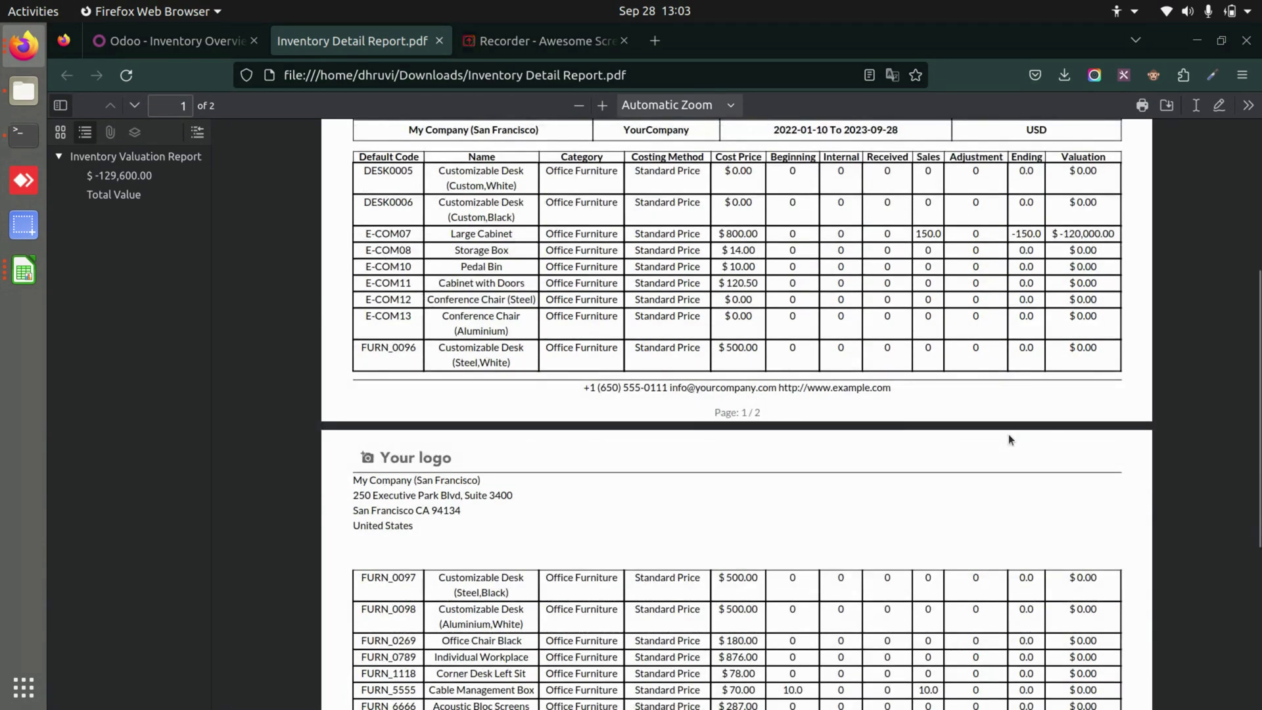
scroll(1043, 394, down, 4)
scroll(1042, 393, down, 1)
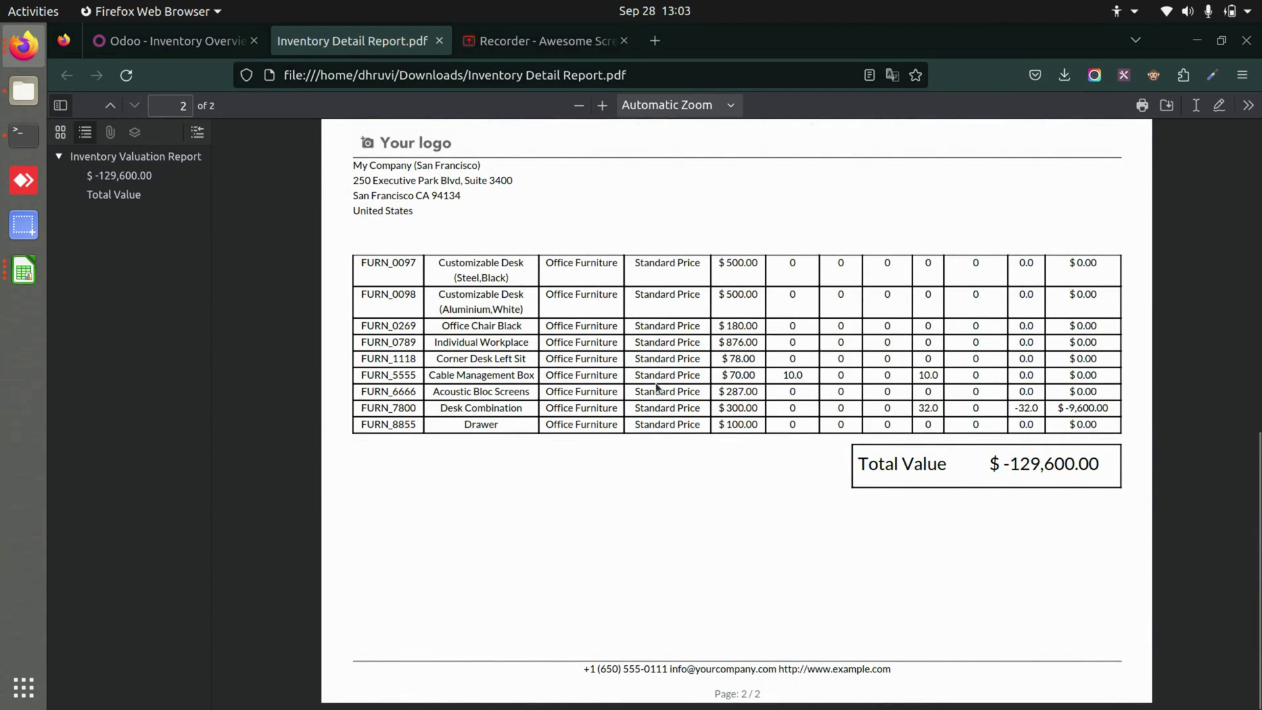
scroll(655, 382, up, 8)
click(173, 43)
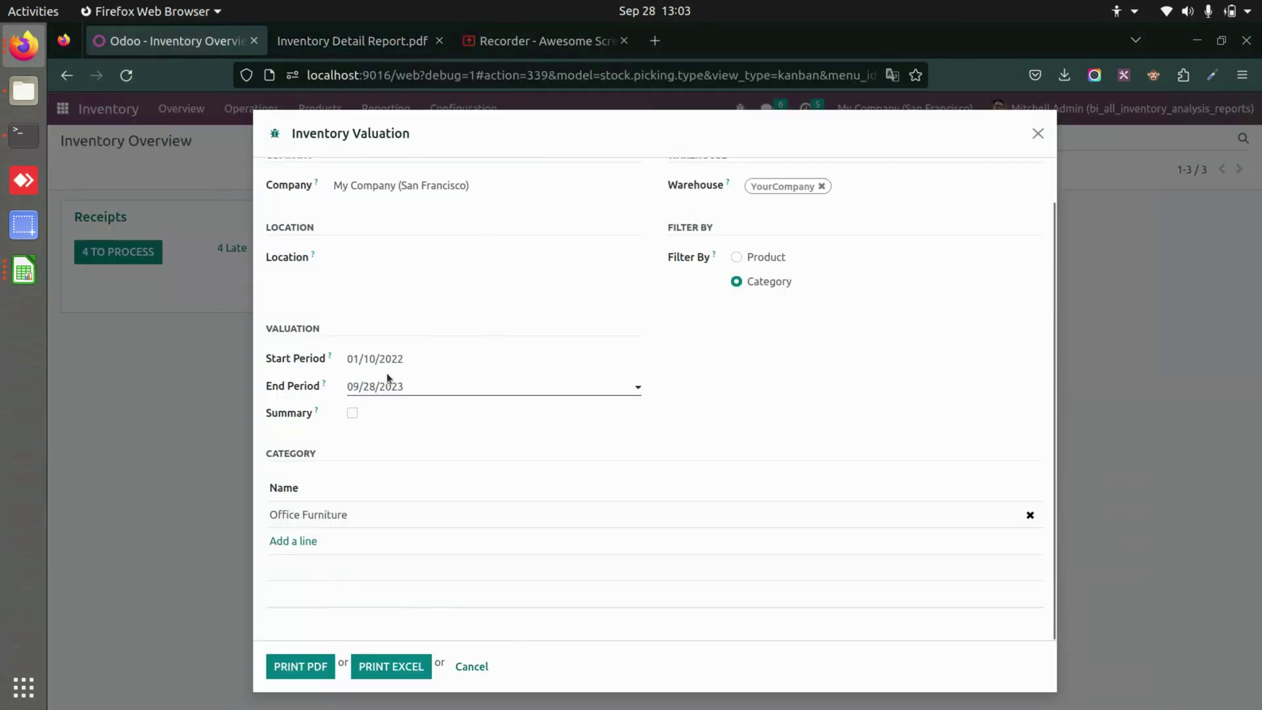
Step: Turn on Summary for the same valuation criteria and generate the report in Excel format
scroll(661, 356, up, 1)
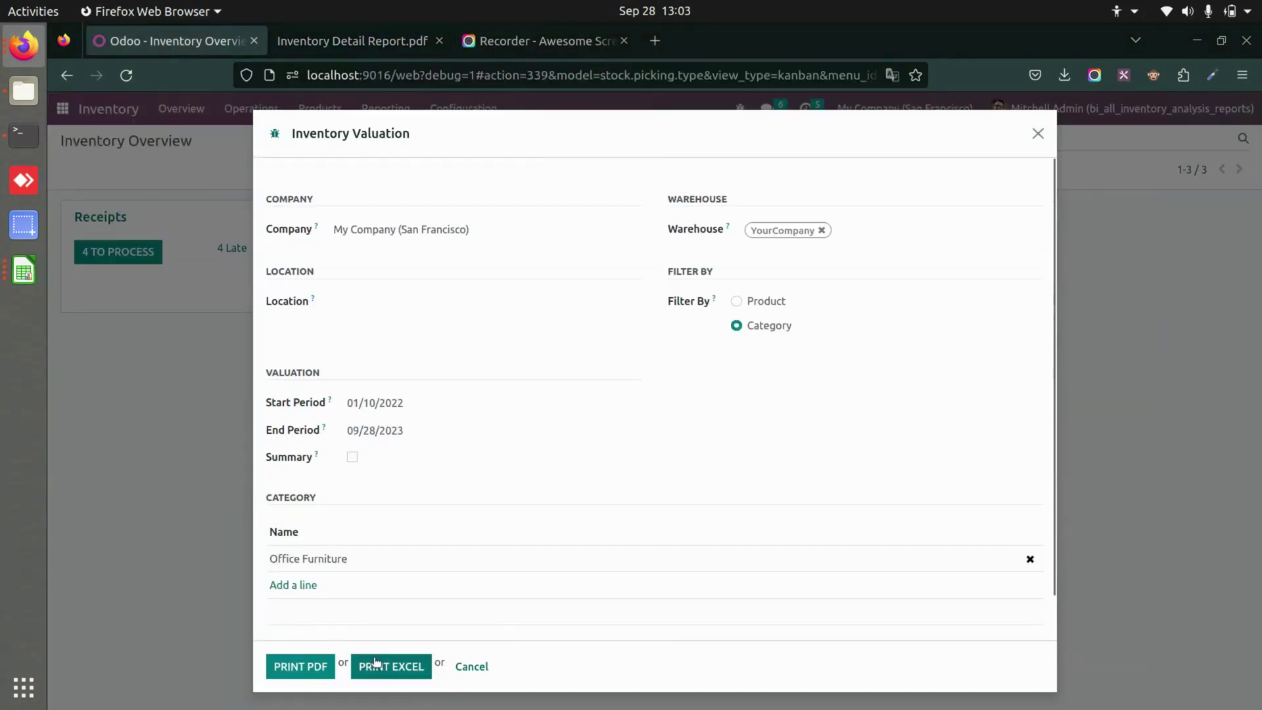
click(351, 458)
click(382, 424)
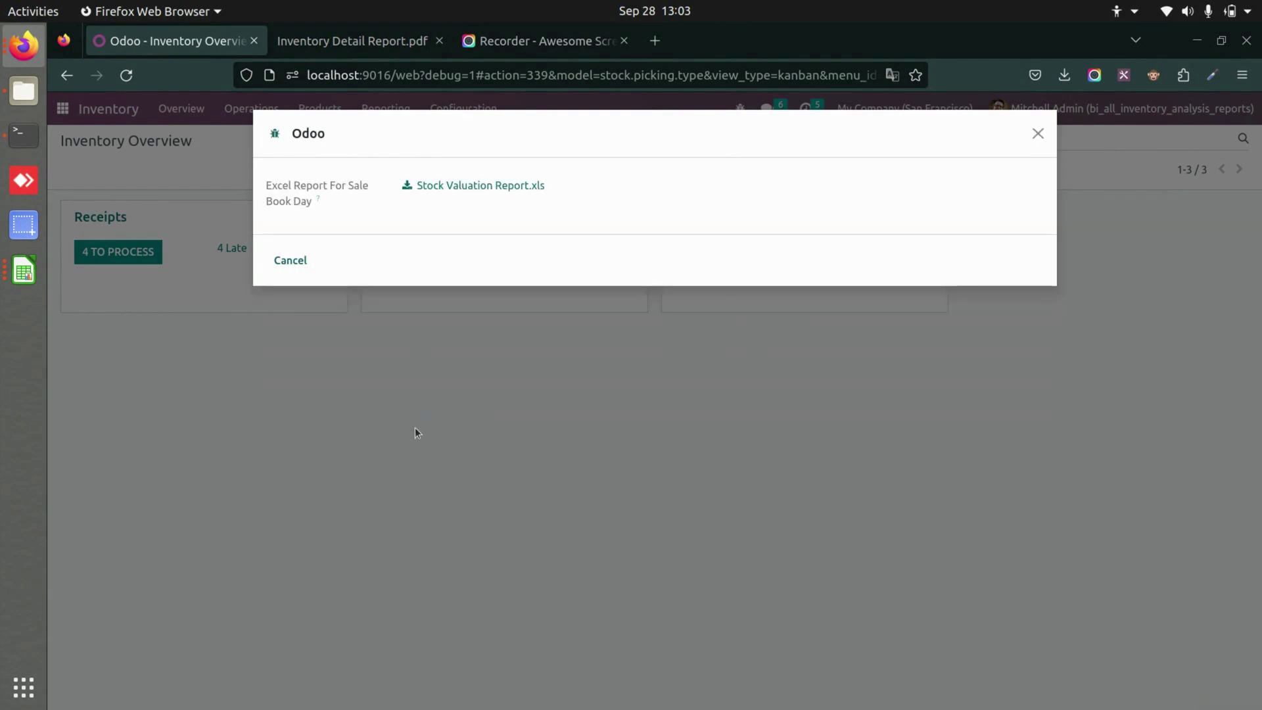
Step: Download Stock Valuation Report.xls, open it in LibreOffice Calc and examine the category row of the valuation summary
click(454, 186)
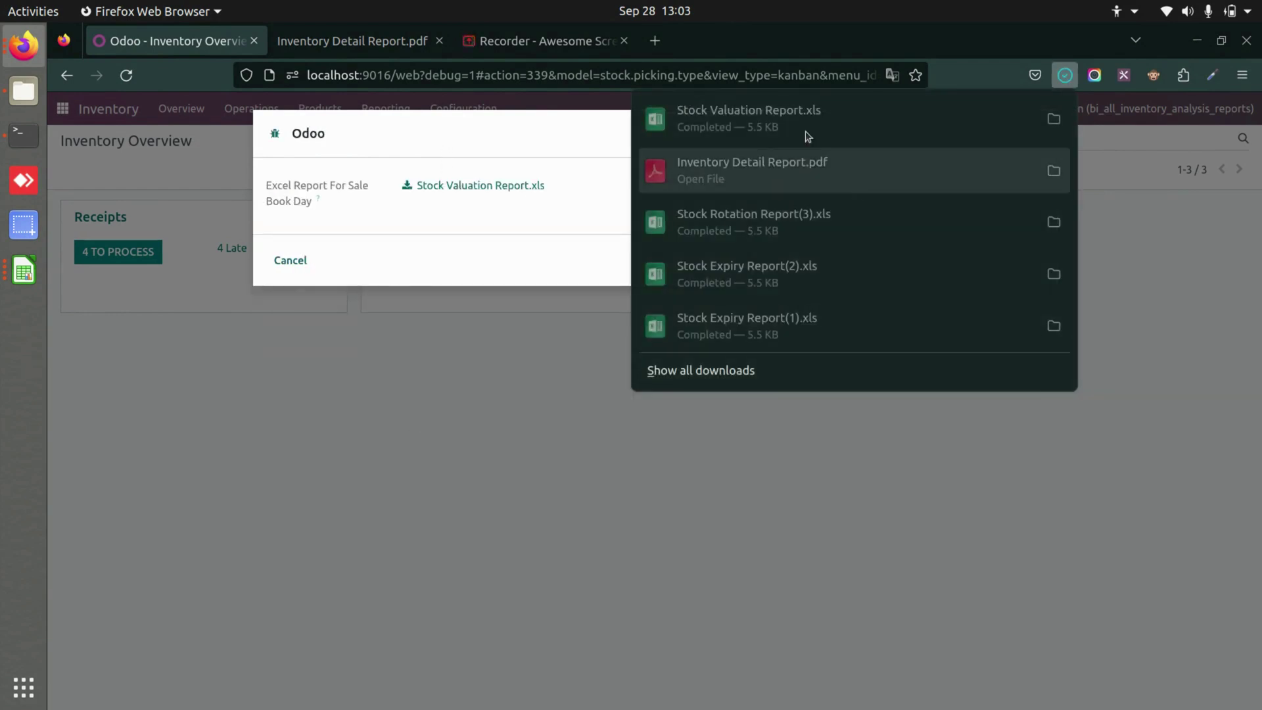
click(805, 131)
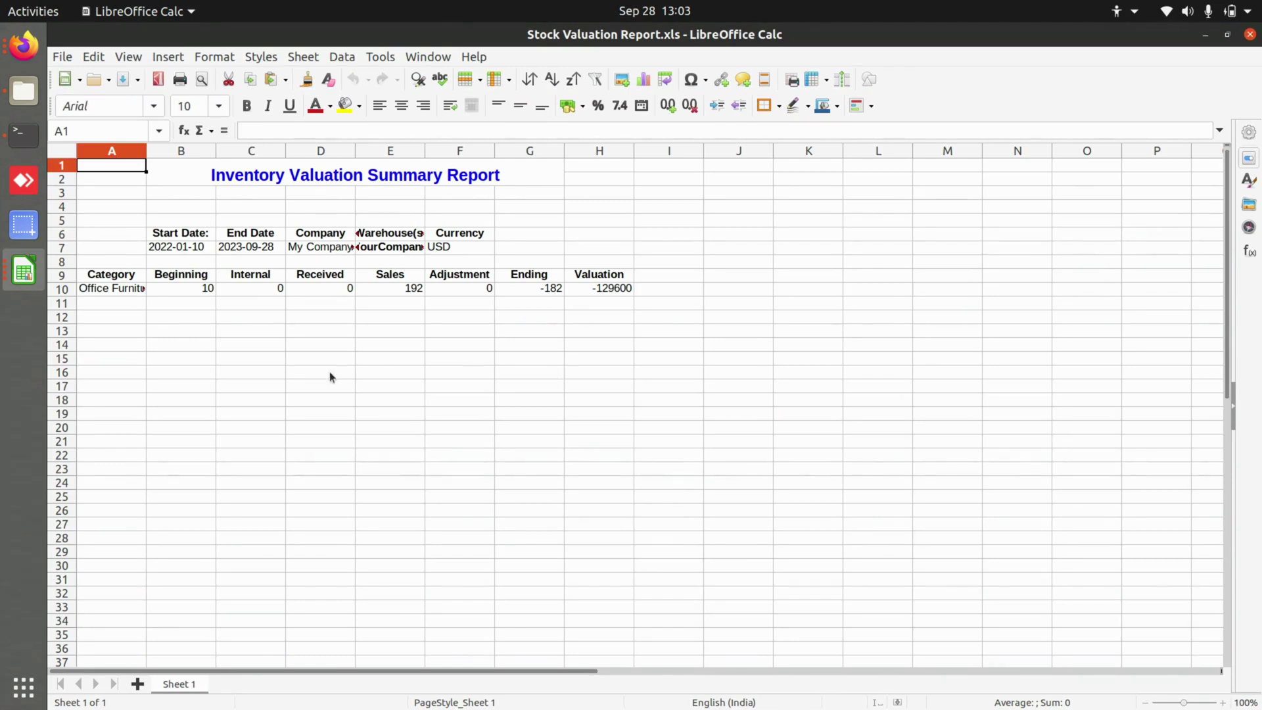
click(218, 349)
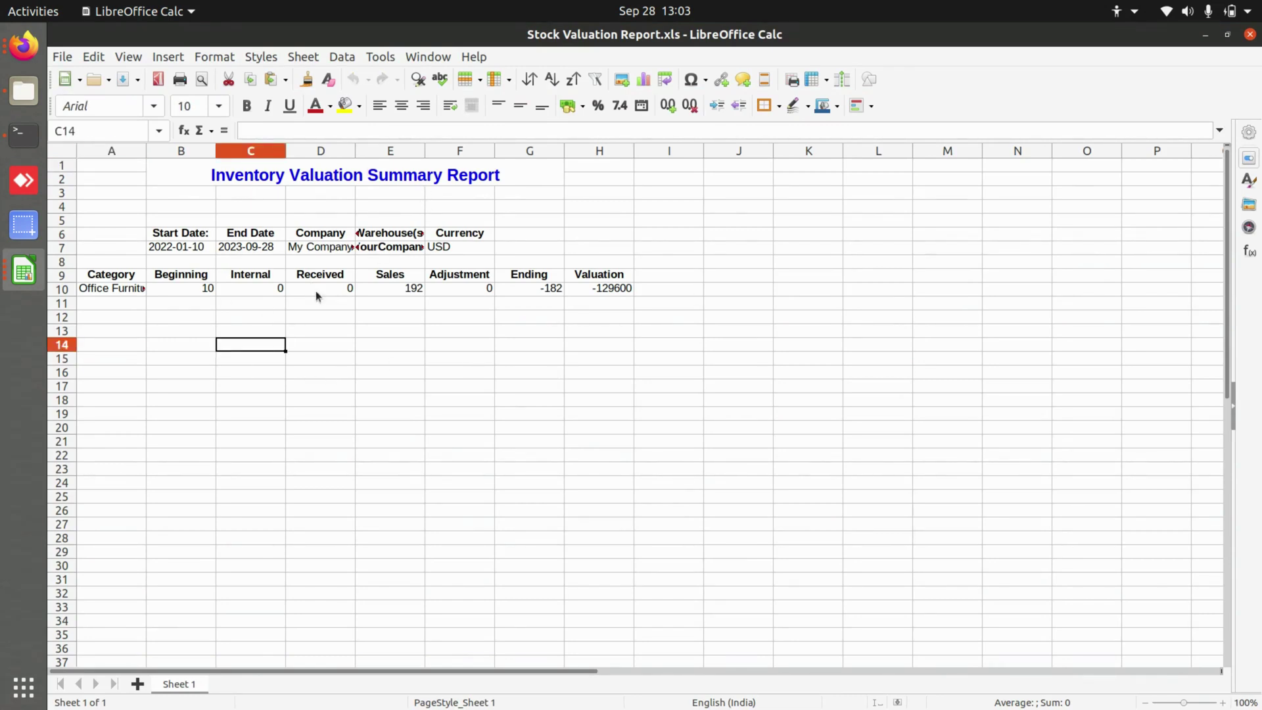
click(129, 293)
double_click(129, 293)
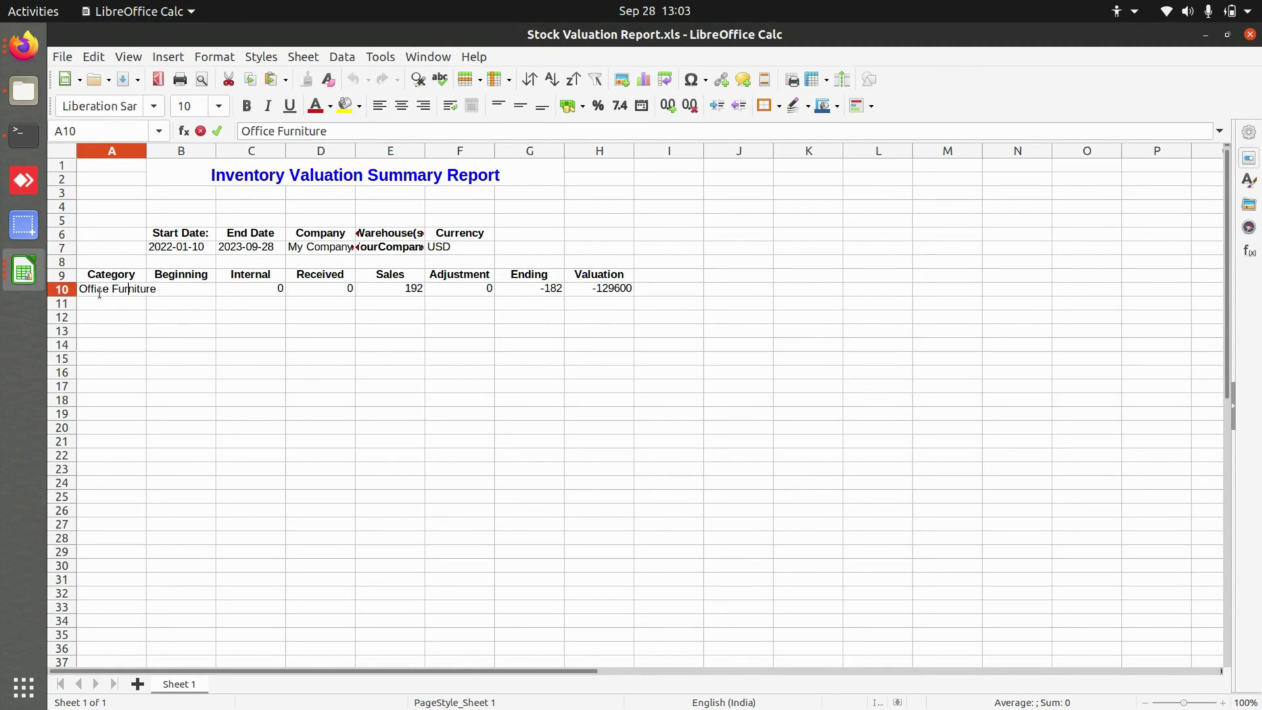
click(225, 317)
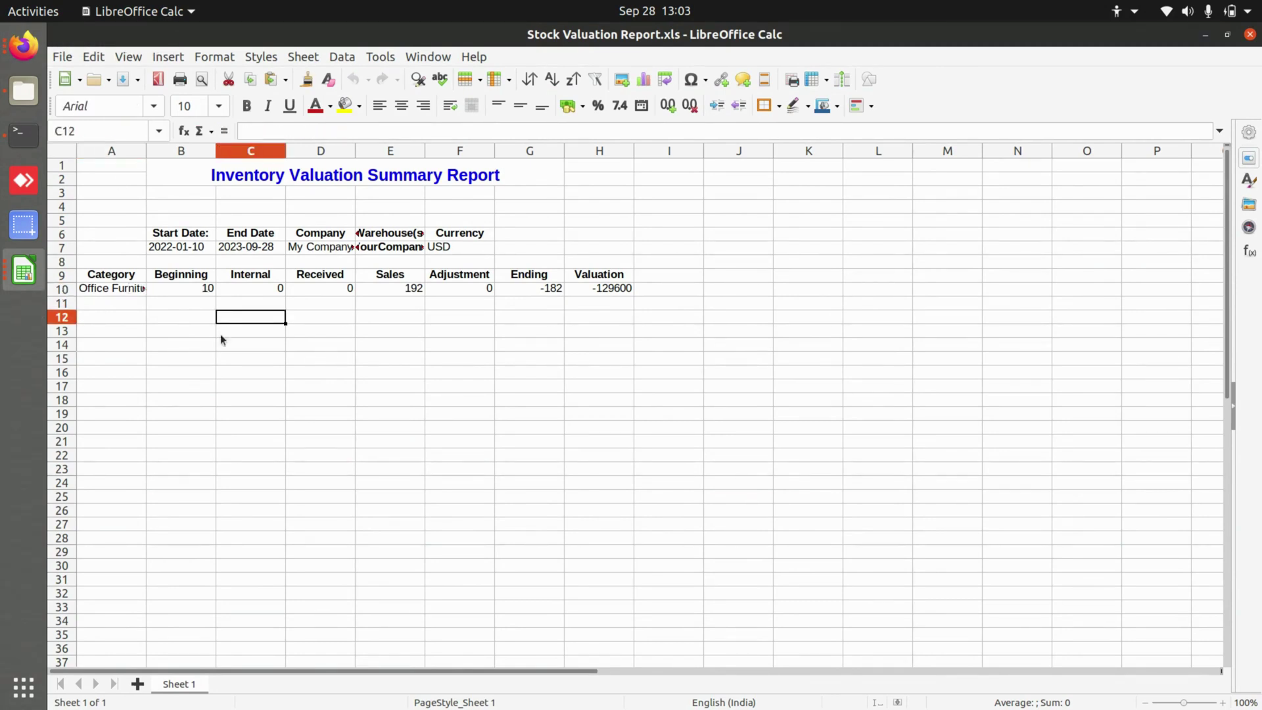
Step: Return to Odoo, close the report download dialog and reopen the Inventory Valuation Report
key(alt+Tab)
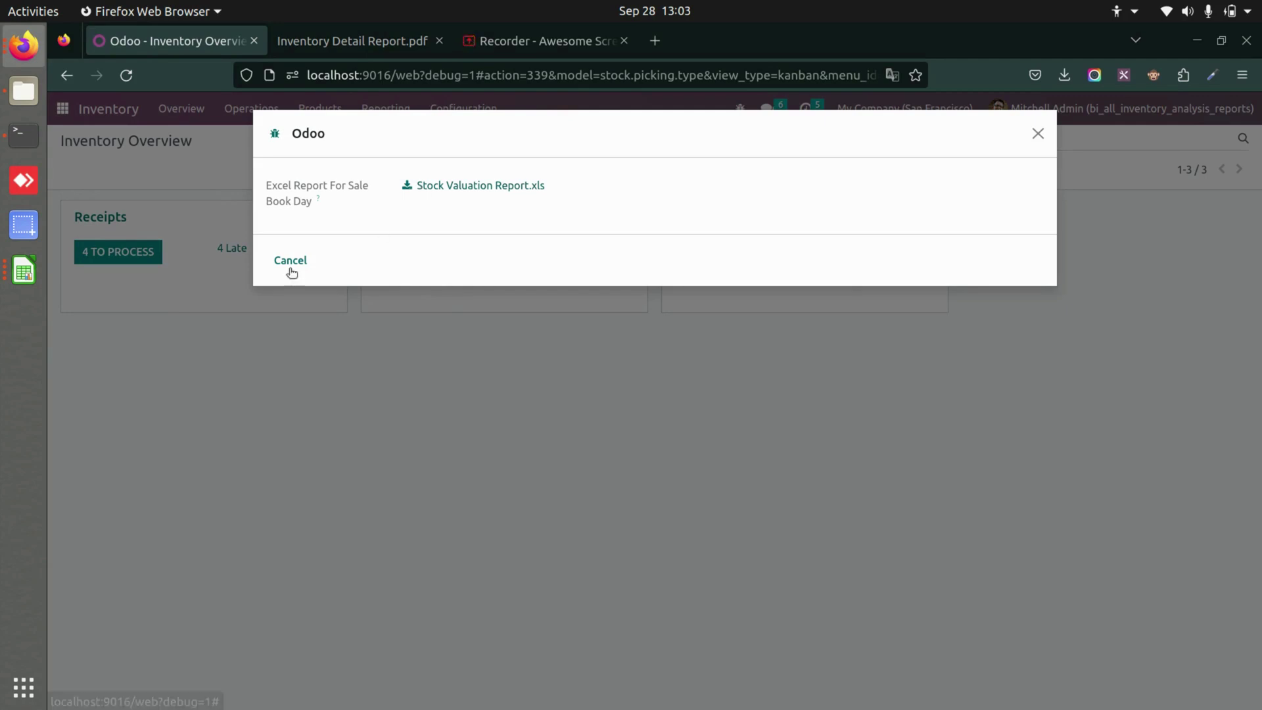
click(289, 262)
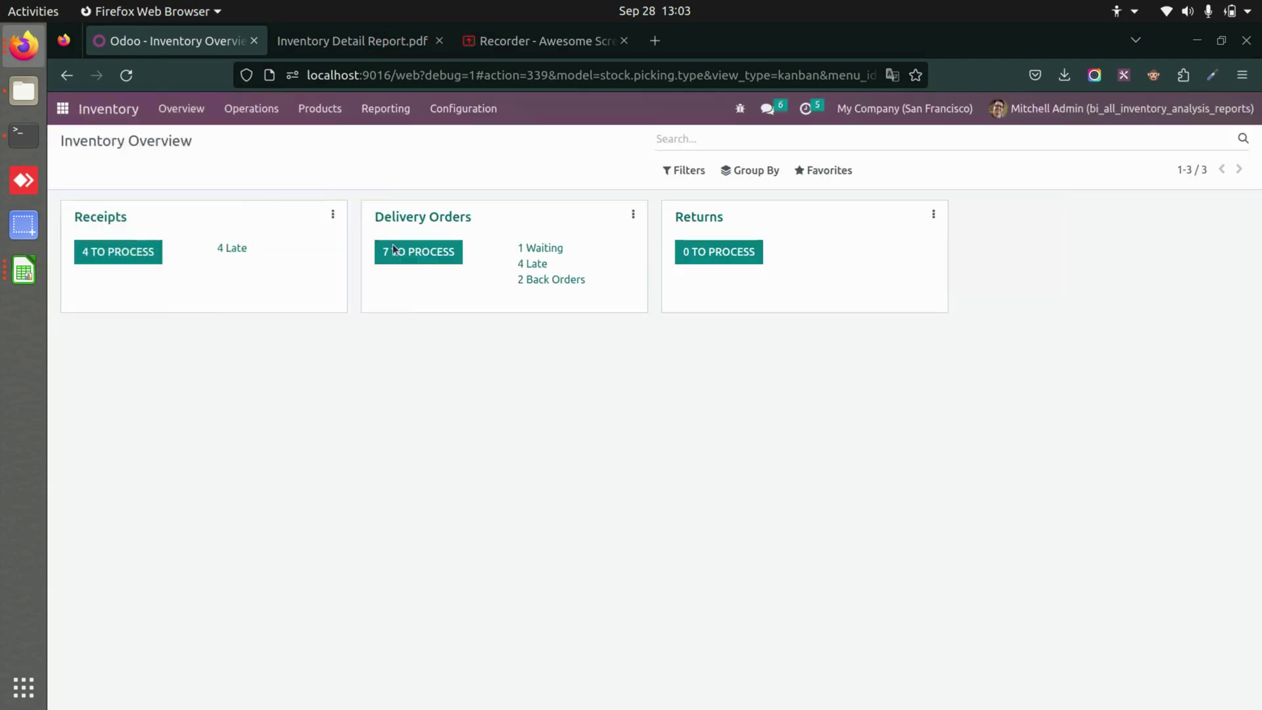
click(395, 117)
click(492, 391)
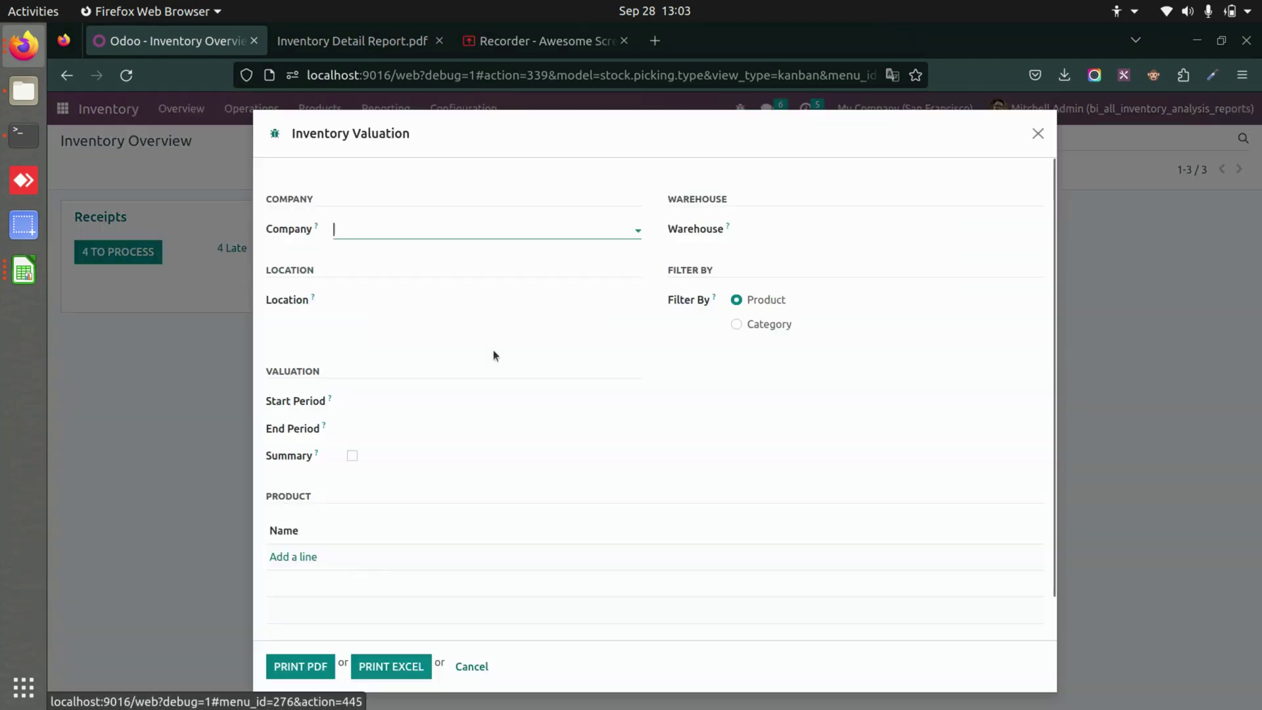
Step: Select My Company (San Francisco) and the YourCompany warehouse, and filter the valuation by Category
click(424, 230)
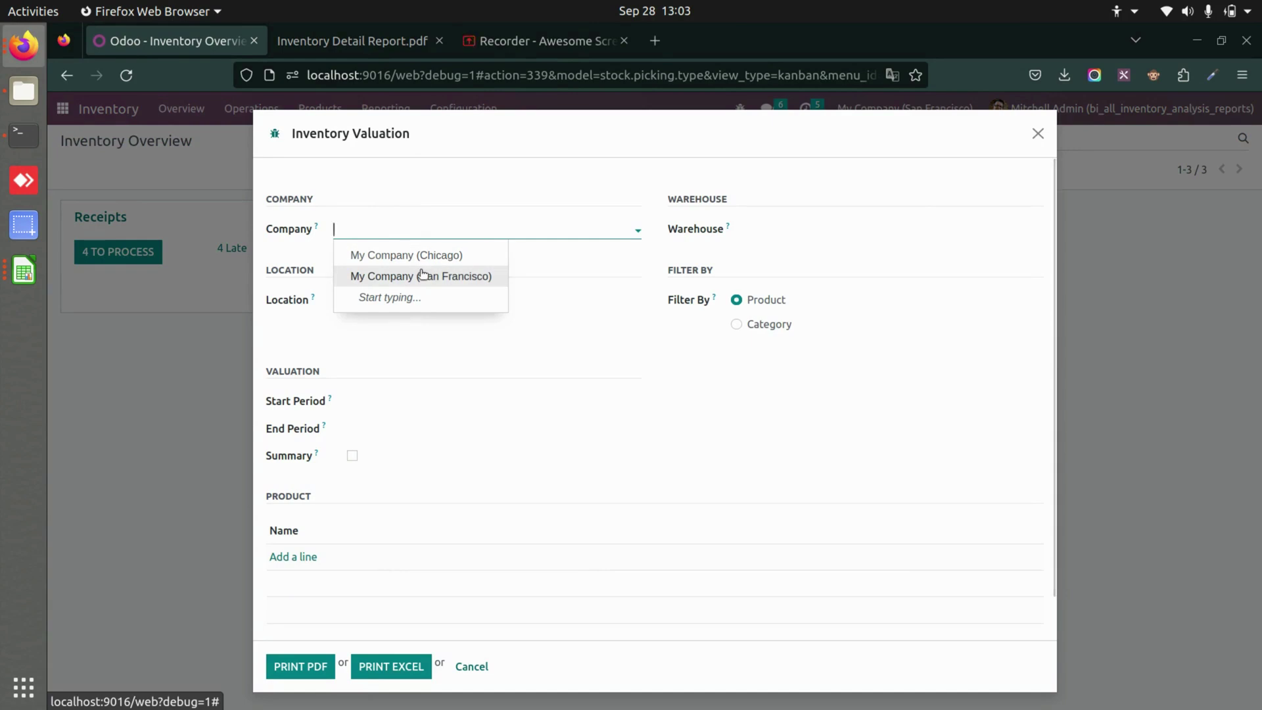
click(422, 274)
click(801, 225)
click(801, 255)
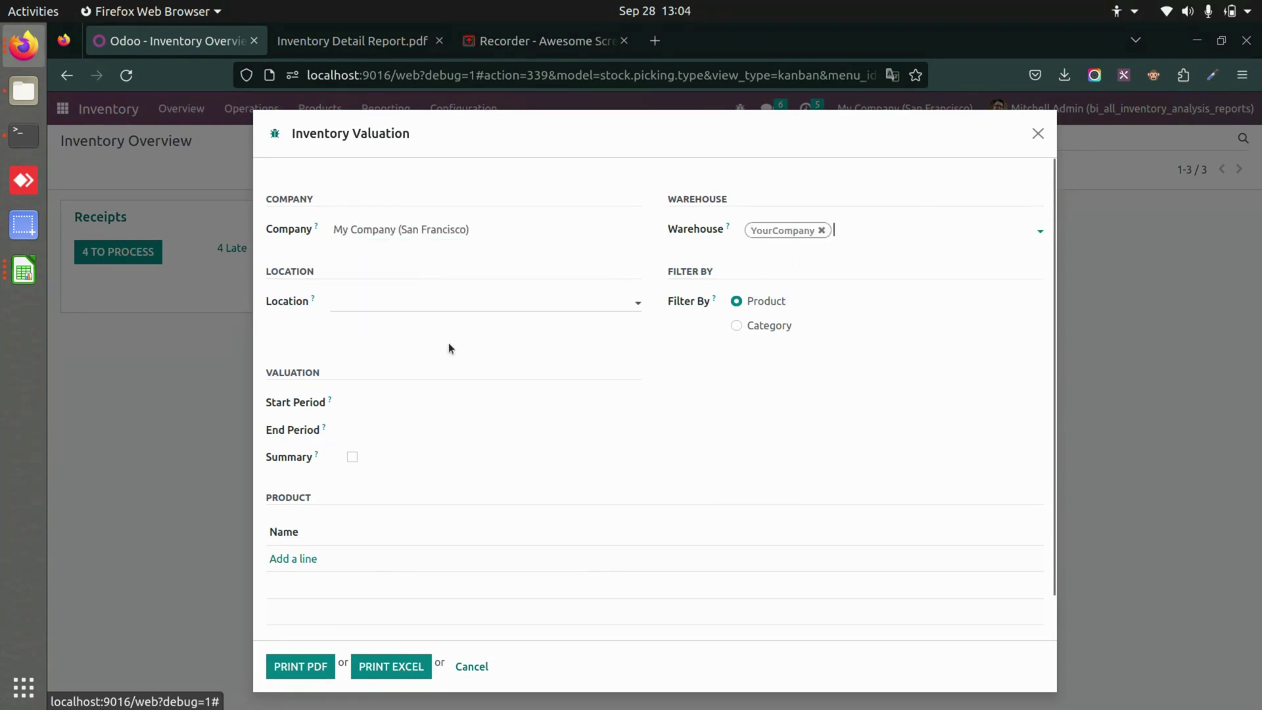
click(735, 327)
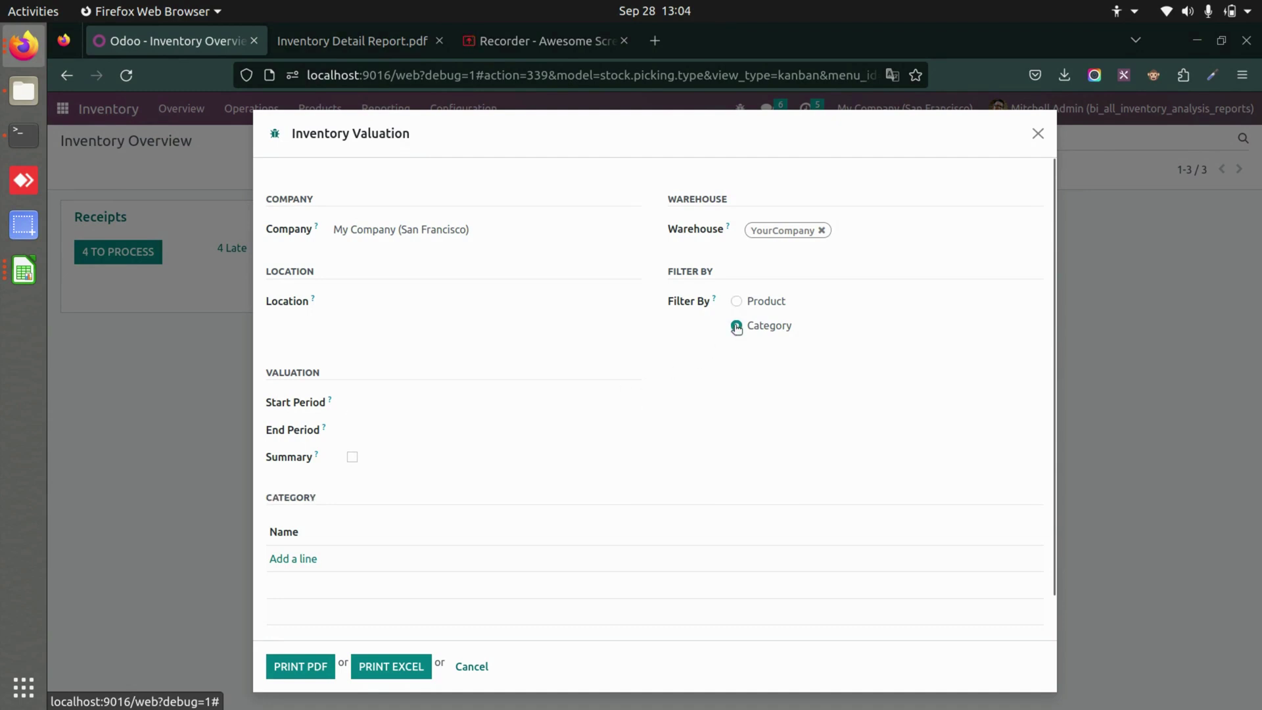
Step: Set the valuation Start Period to 01/17/2022 and the End Period to 09/28/2023
click(391, 402)
click(434, 146)
click(384, 231)
click(385, 273)
click(410, 300)
click(460, 431)
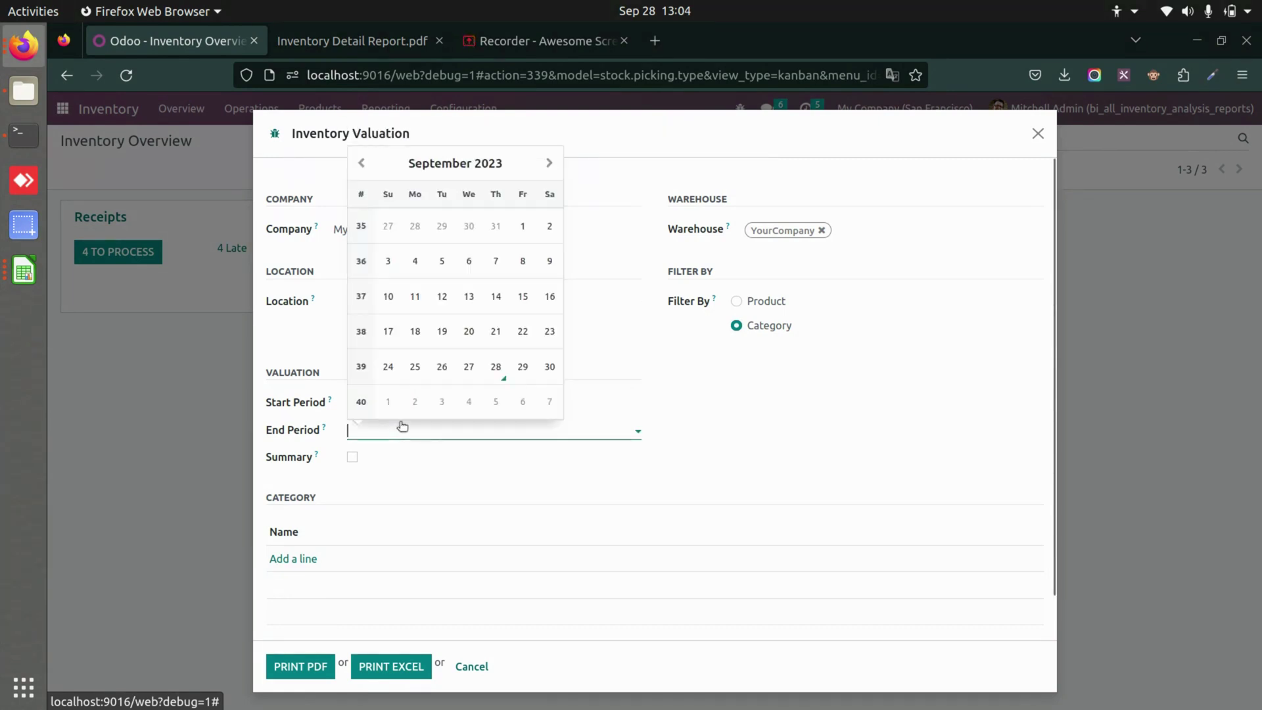
click(496, 367)
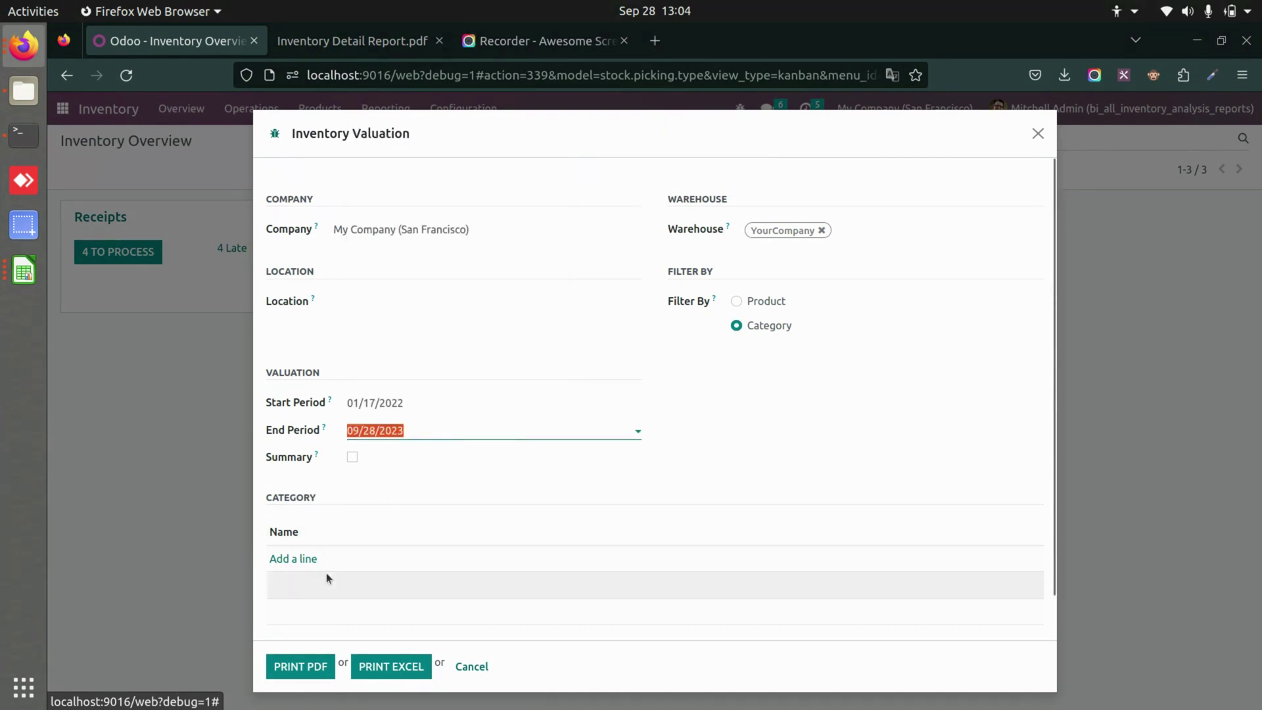
Step: Add the All / Saleable / Office Furniture category and generate the detailed Inventory Valuation Excel report without Summary
click(310, 558)
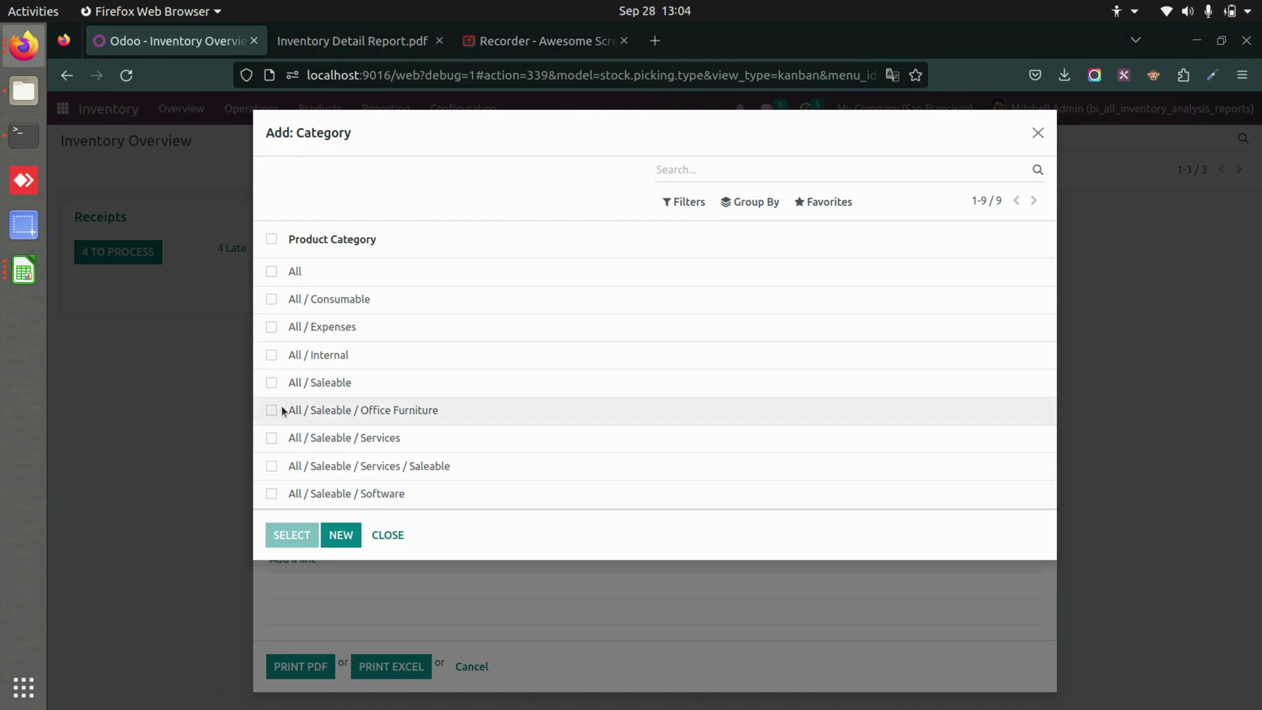
click(272, 410)
click(310, 535)
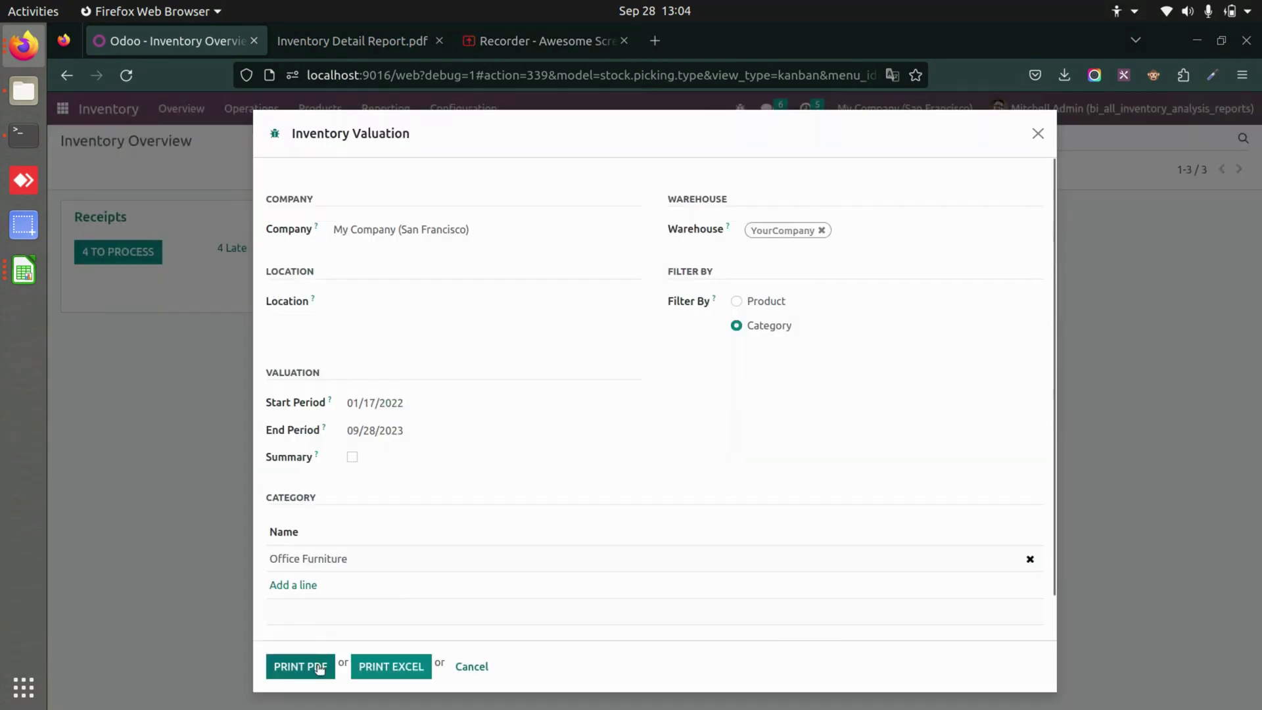
click(377, 661)
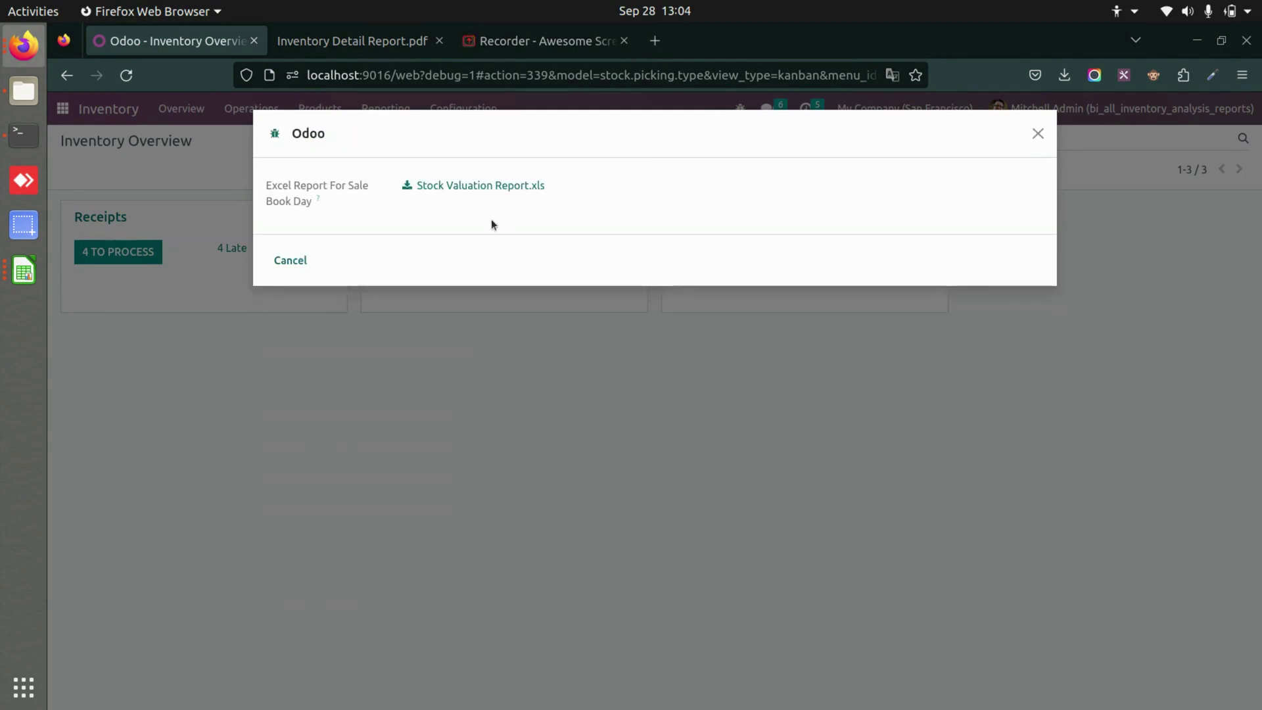
Step: Download the detailed valuation report, open it in a maximized LibreOffice Calc window and examine its product rows
click(484, 186)
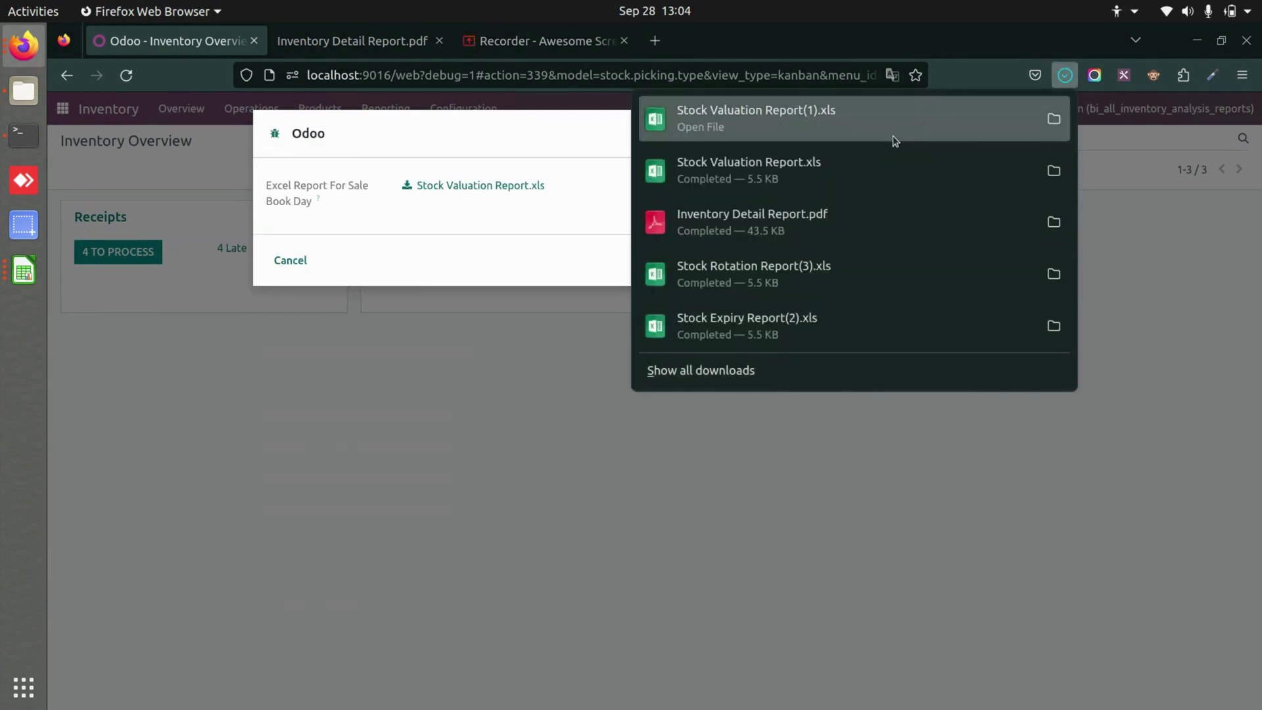
click(894, 137)
click(680, 38)
click(550, 454)
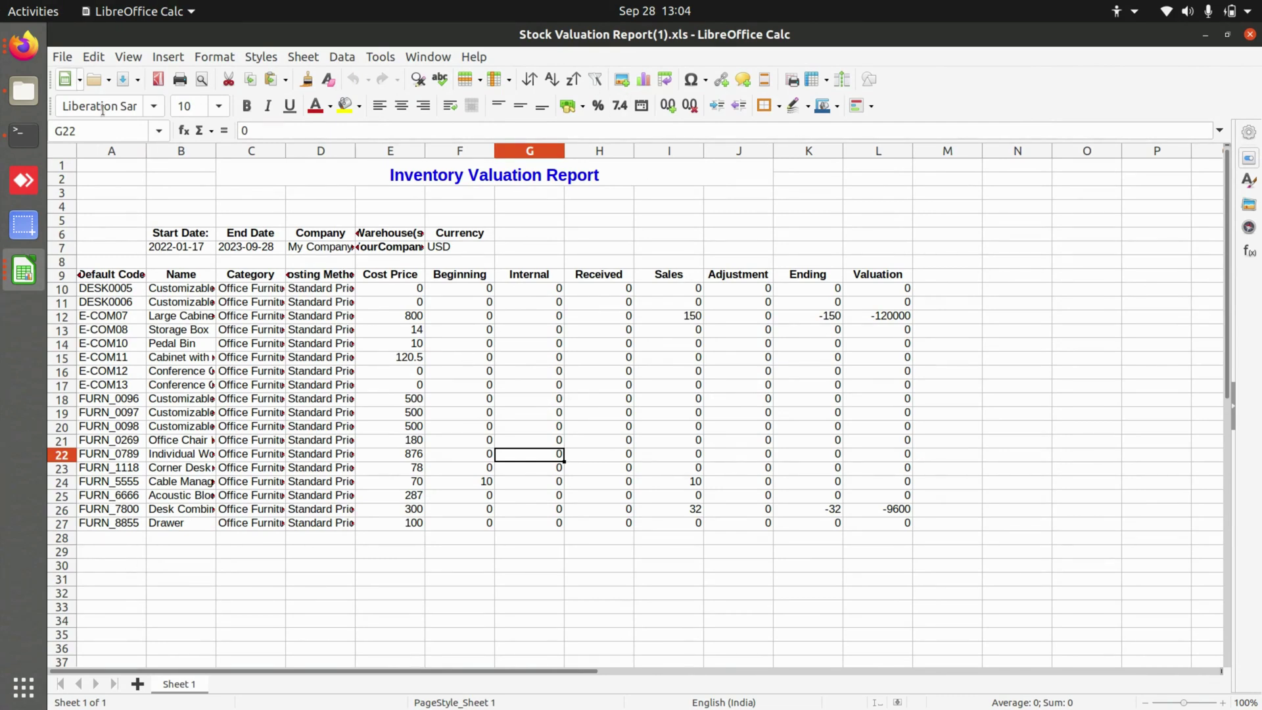
Step: Switch back to Odoo in Firefox, dismiss the valuation report download dialog and open the Product Recommendation report
key(alt+Tab)
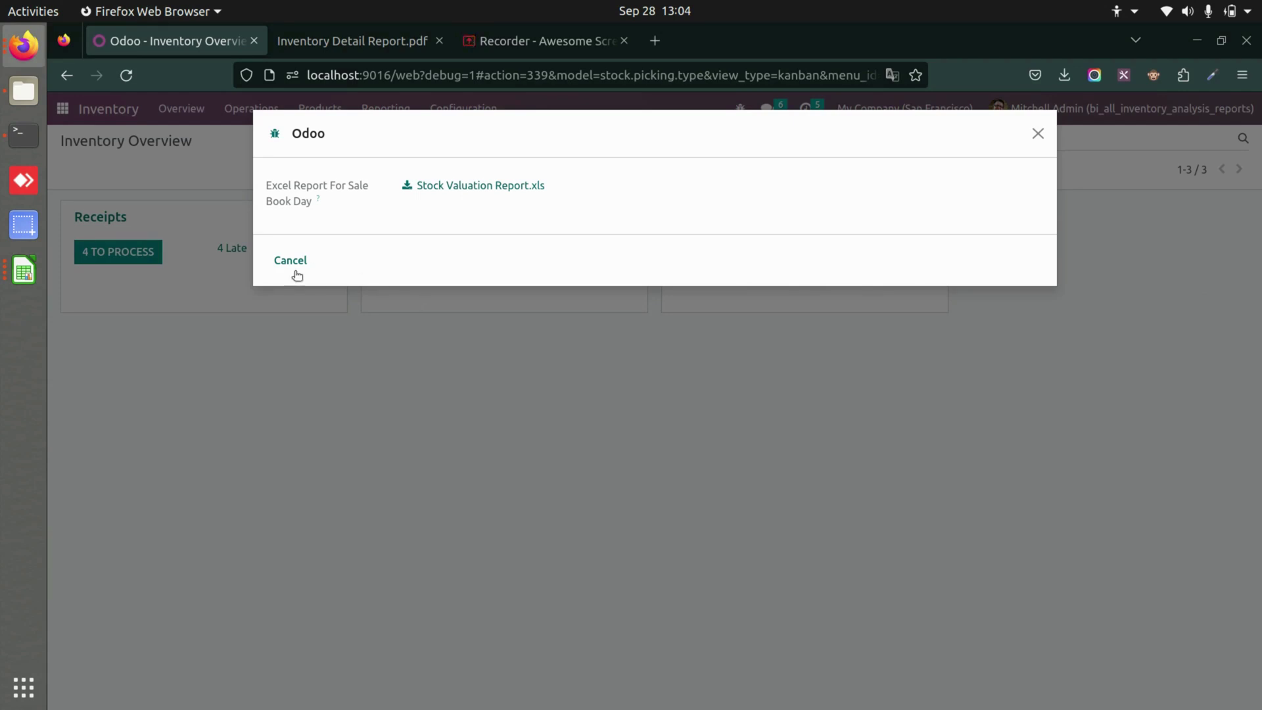
click(274, 261)
click(403, 109)
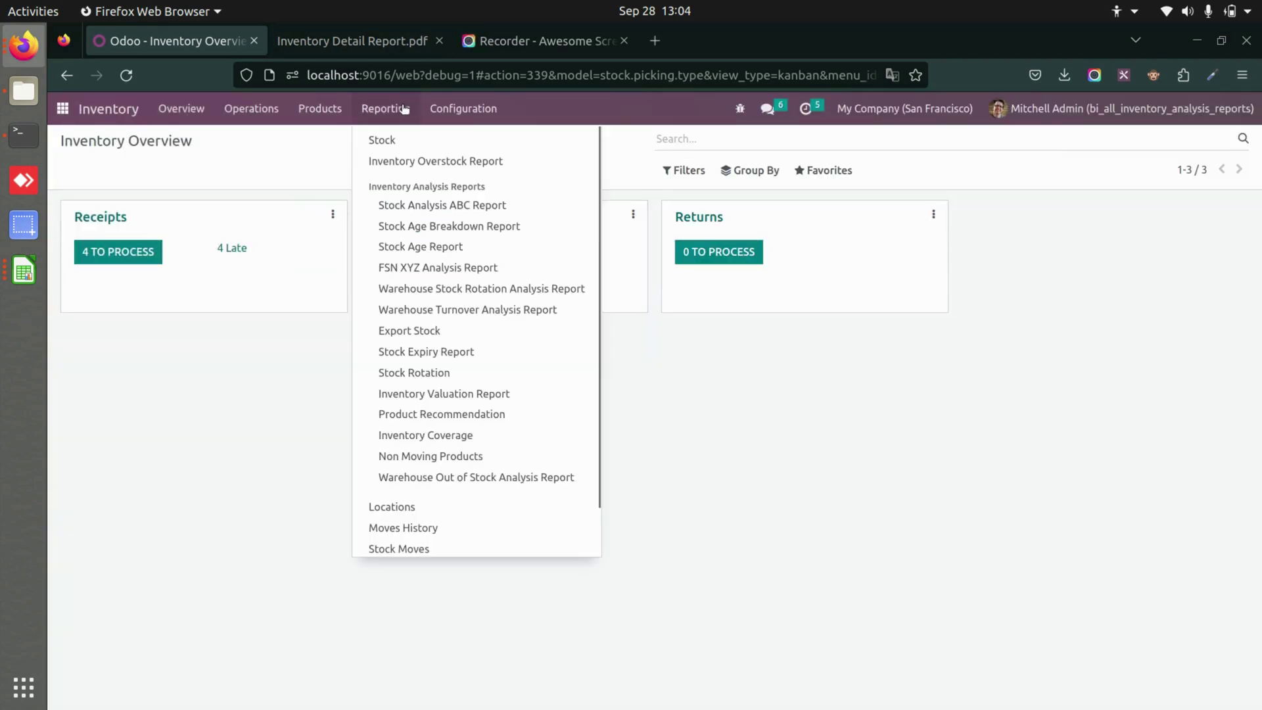
click(427, 420)
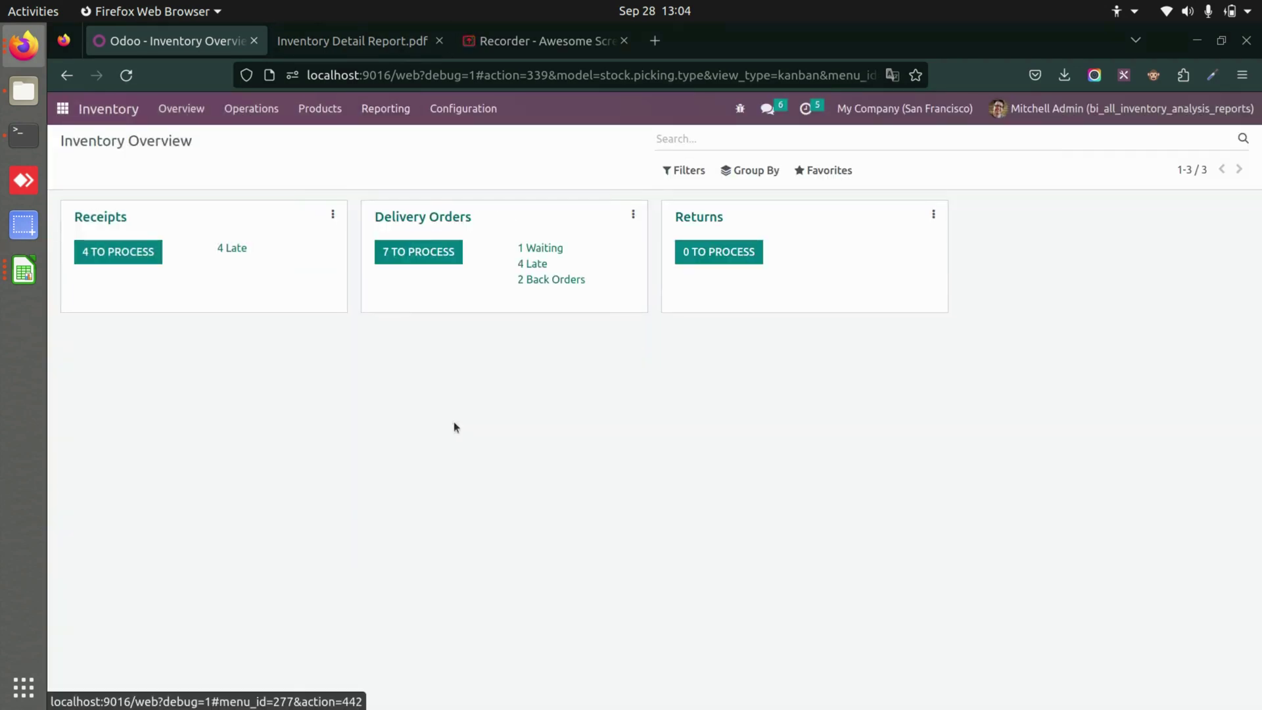
Step: Set the Product Recommendation analysis to 365 days and select the YourCompany warehouse
click(422, 184)
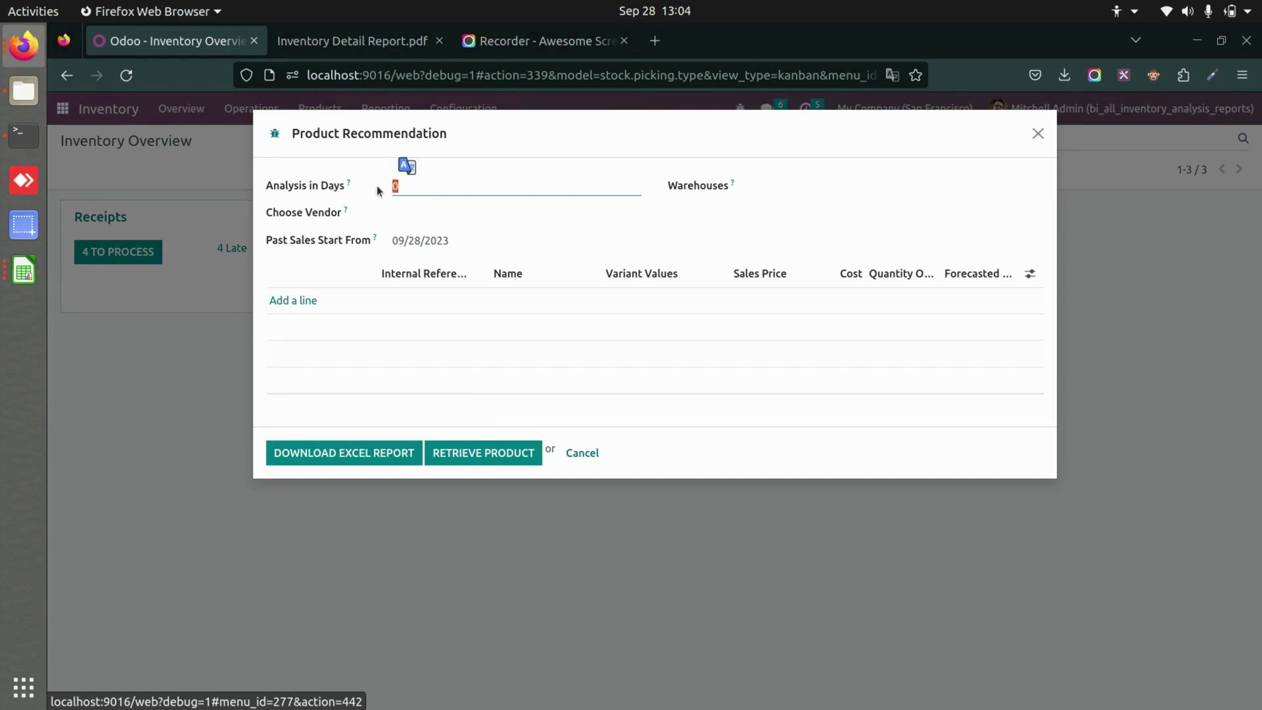
text(365)
click(800, 186)
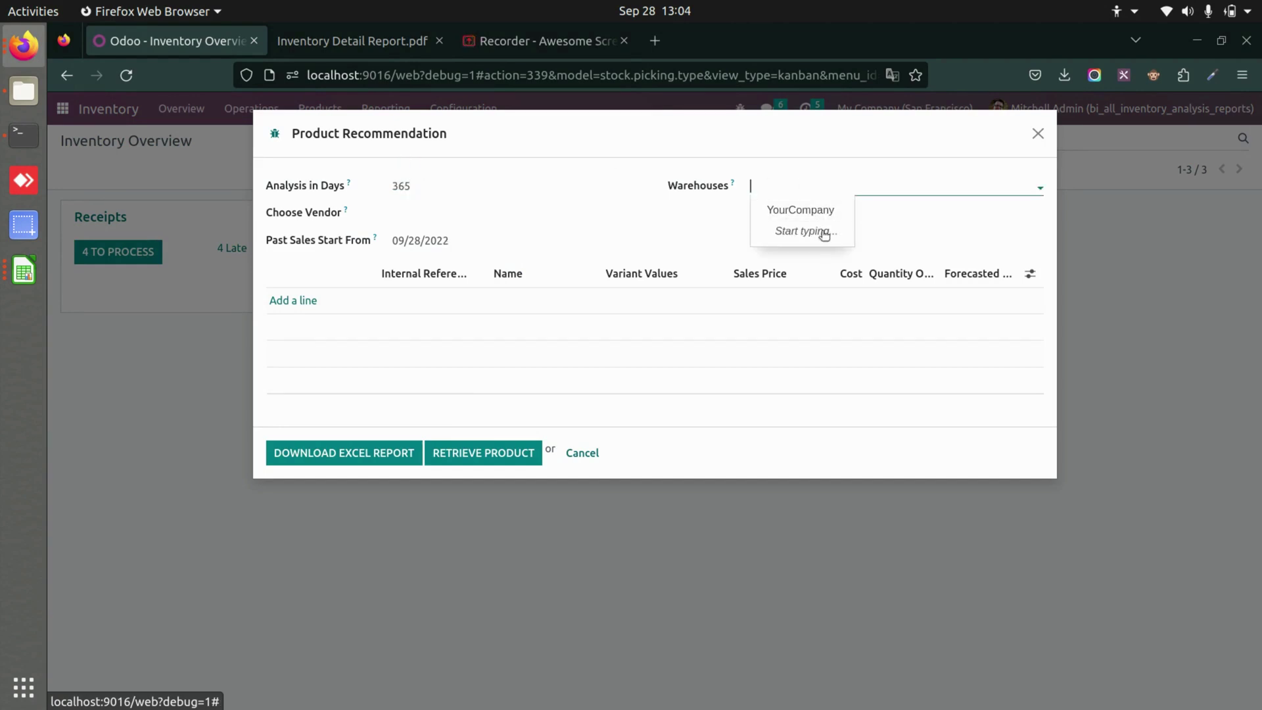
click(819, 209)
click(465, 220)
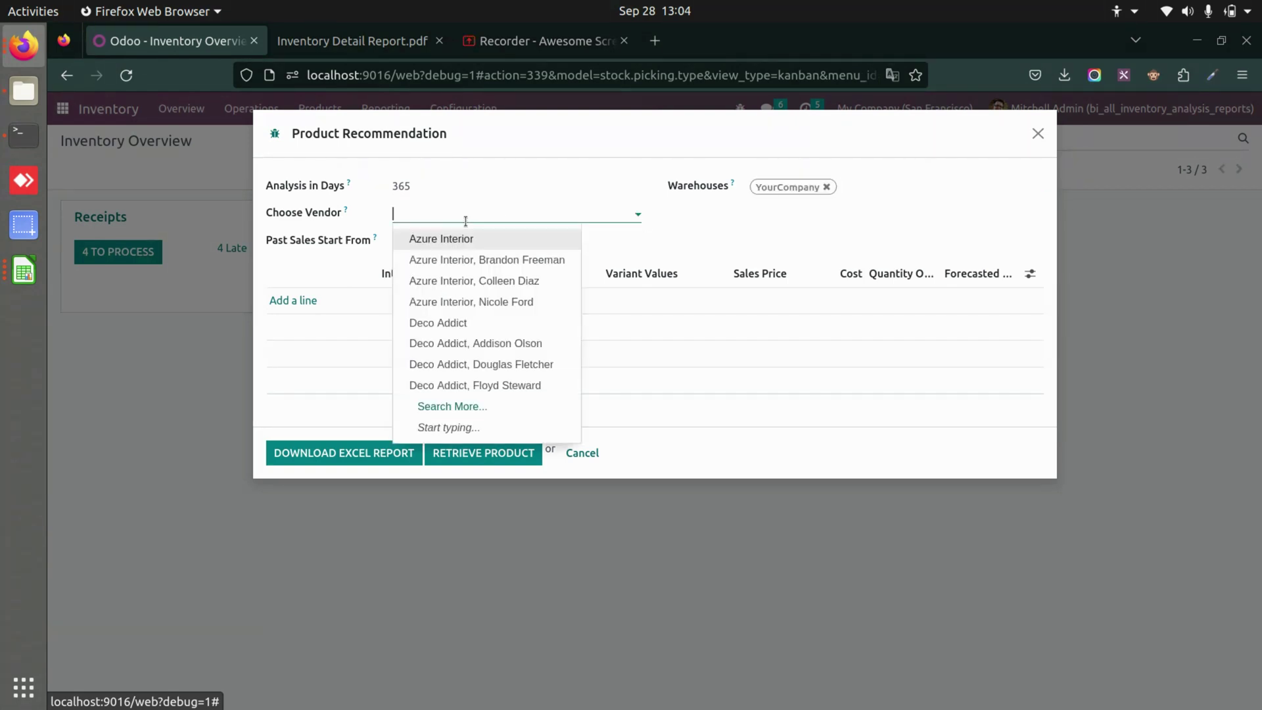
key(Escape)
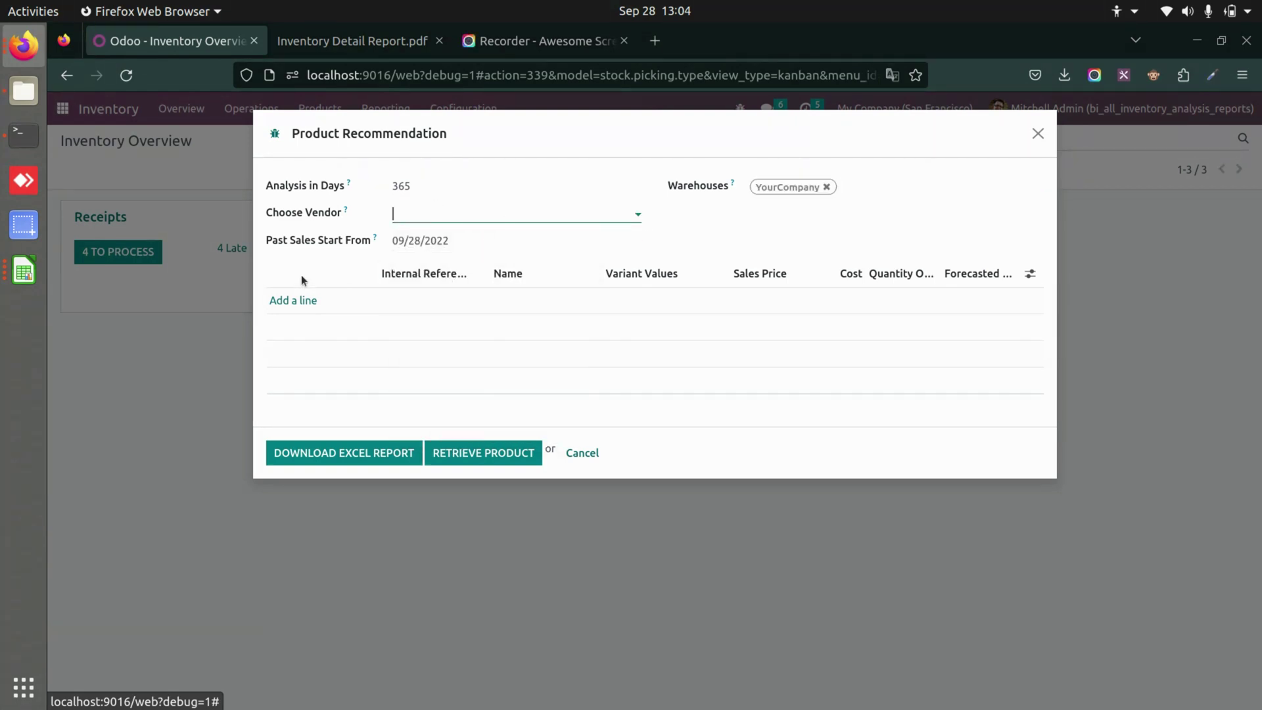
Step: Add all listed products to the Product Recommendation report
click(301, 300)
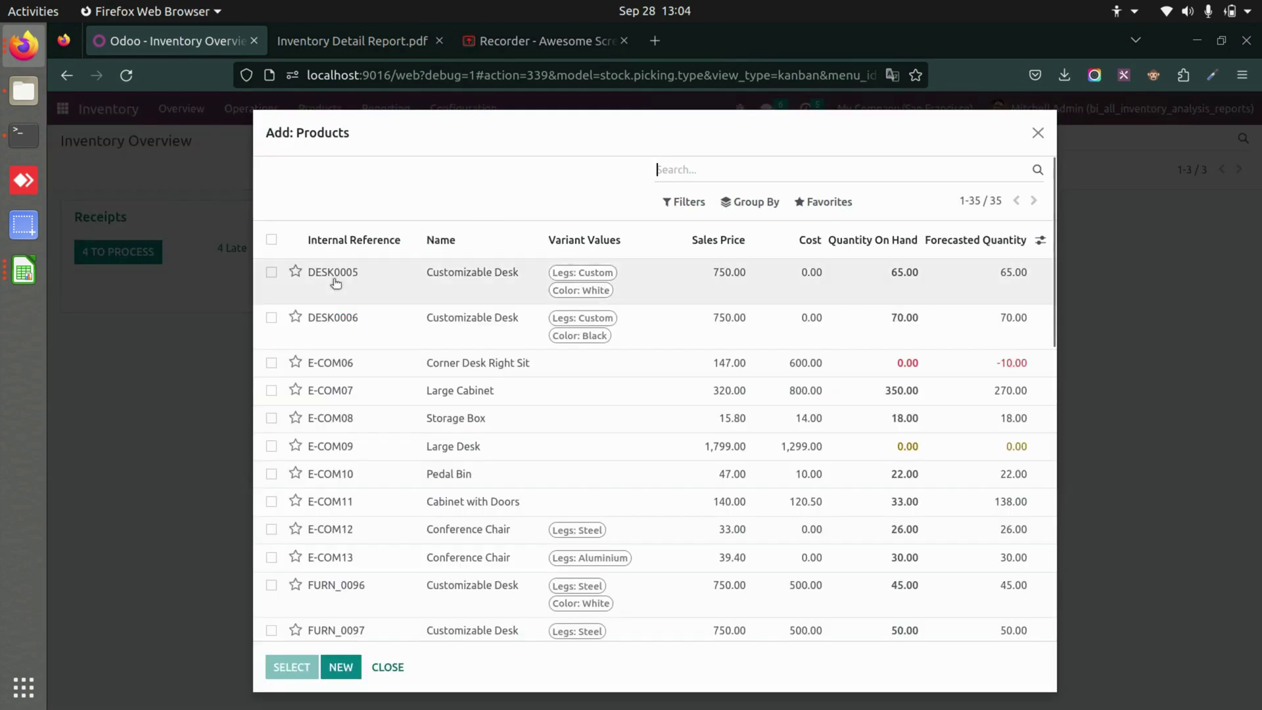
scroll(342, 578, down, 5)
scroll(315, 489, up, 5)
click(271, 240)
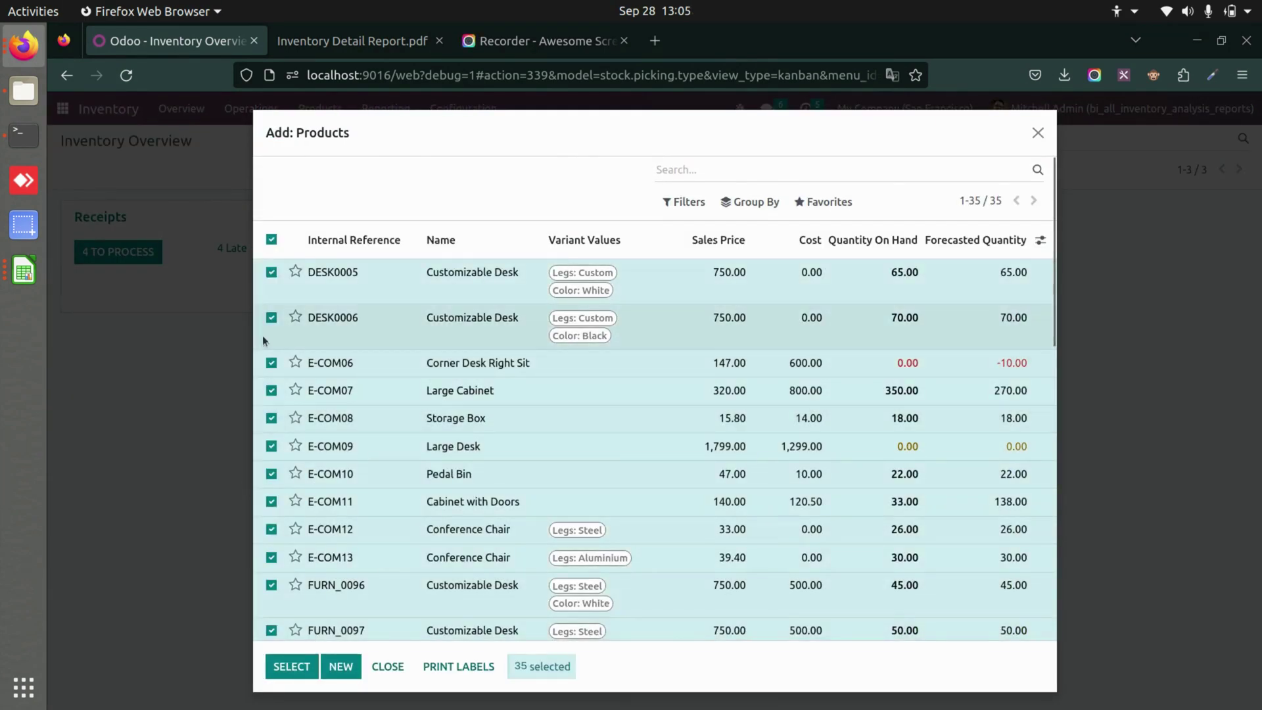
click(298, 658)
click(292, 666)
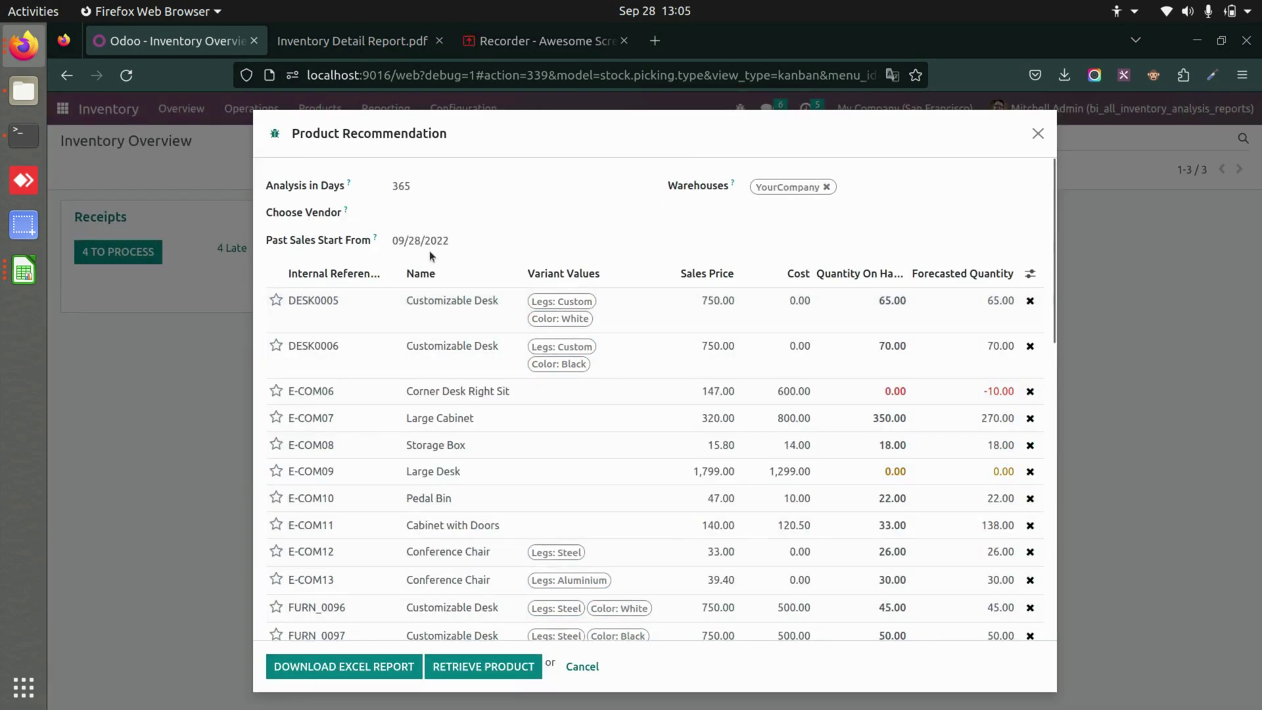
Step: Choose Deco Addict as the vendor for the Product Recommendation report
click(447, 214)
click(450, 239)
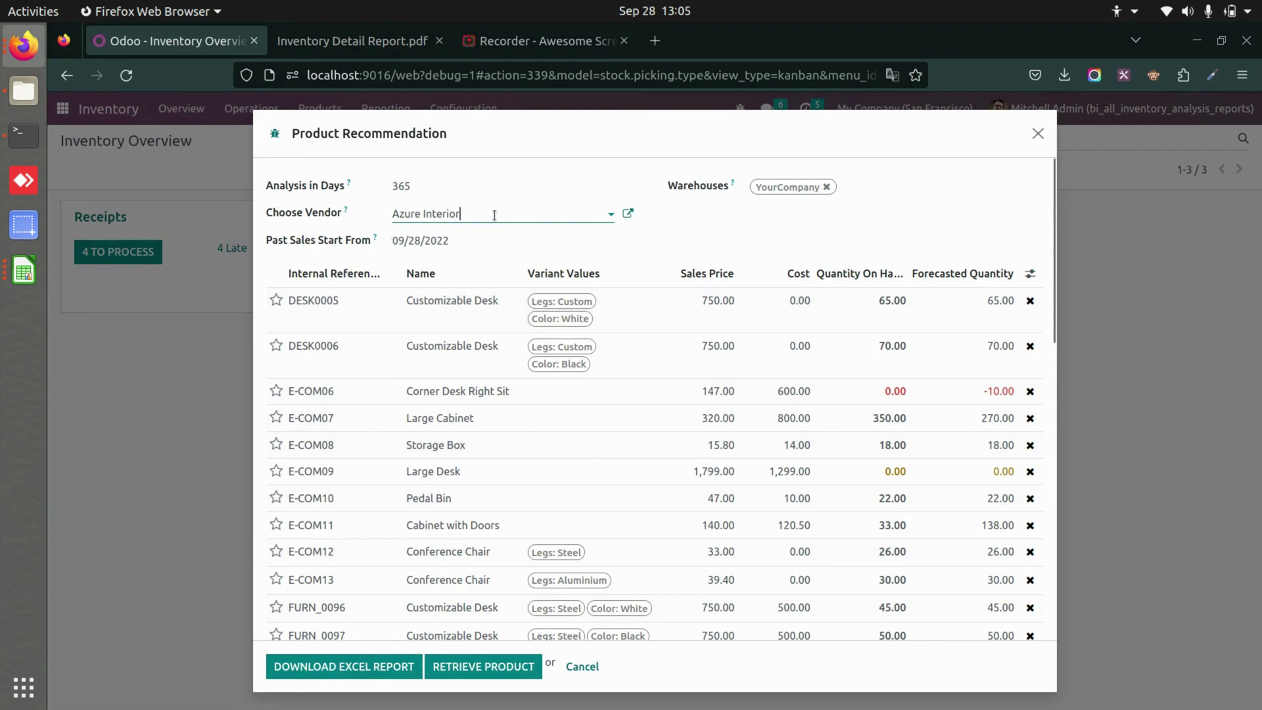
key(ctrl+a)
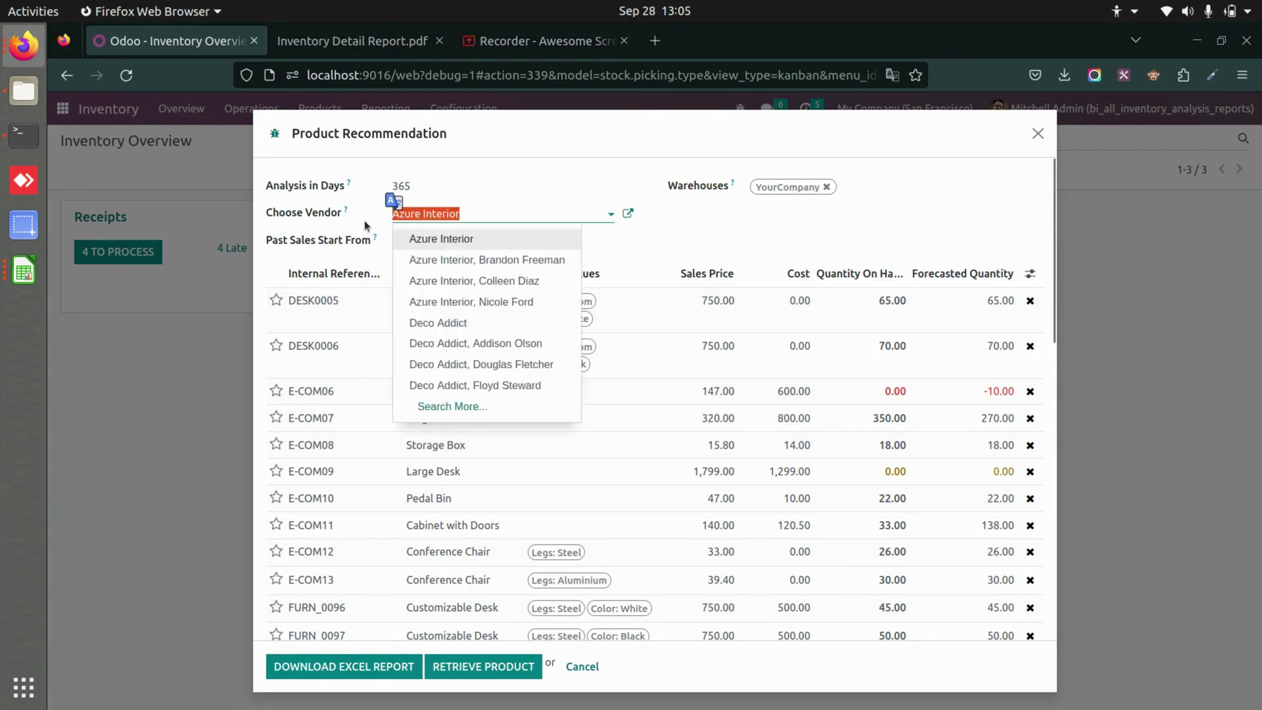
text(dec)
click(475, 238)
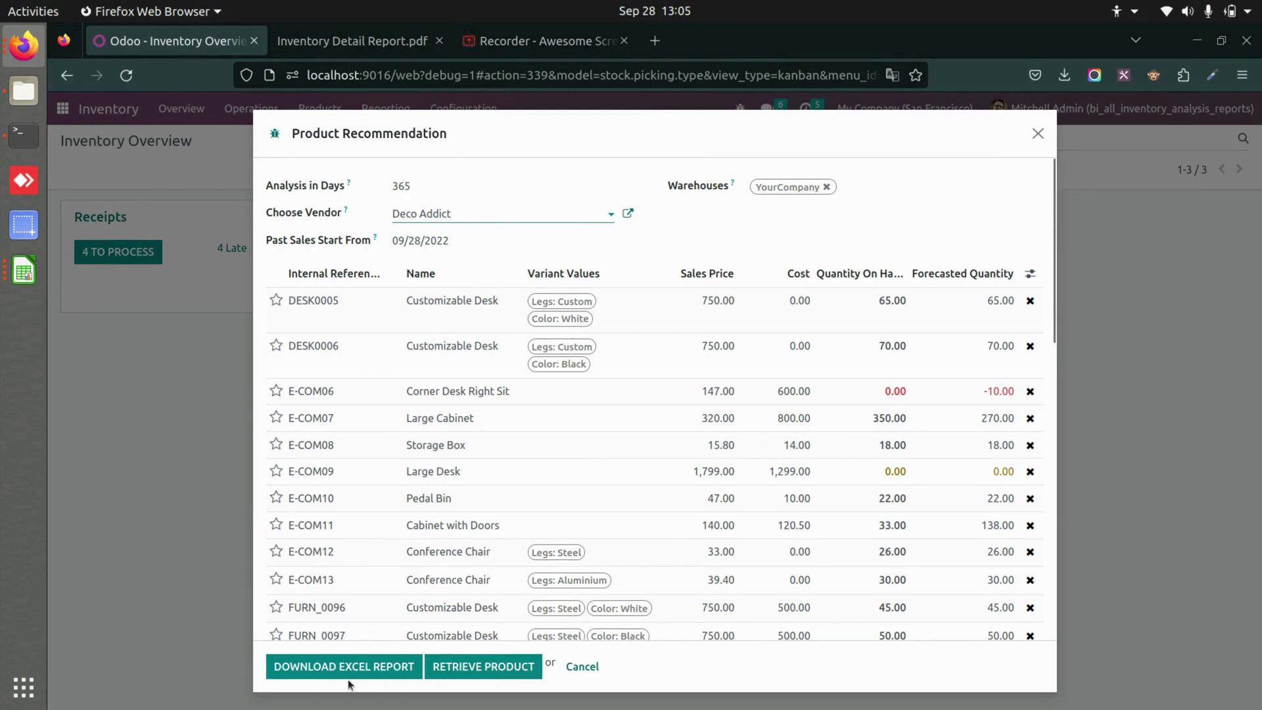
Step: Generate the Product Recommendation Excel report, download it and open it in LibreOffice Calc
click(368, 671)
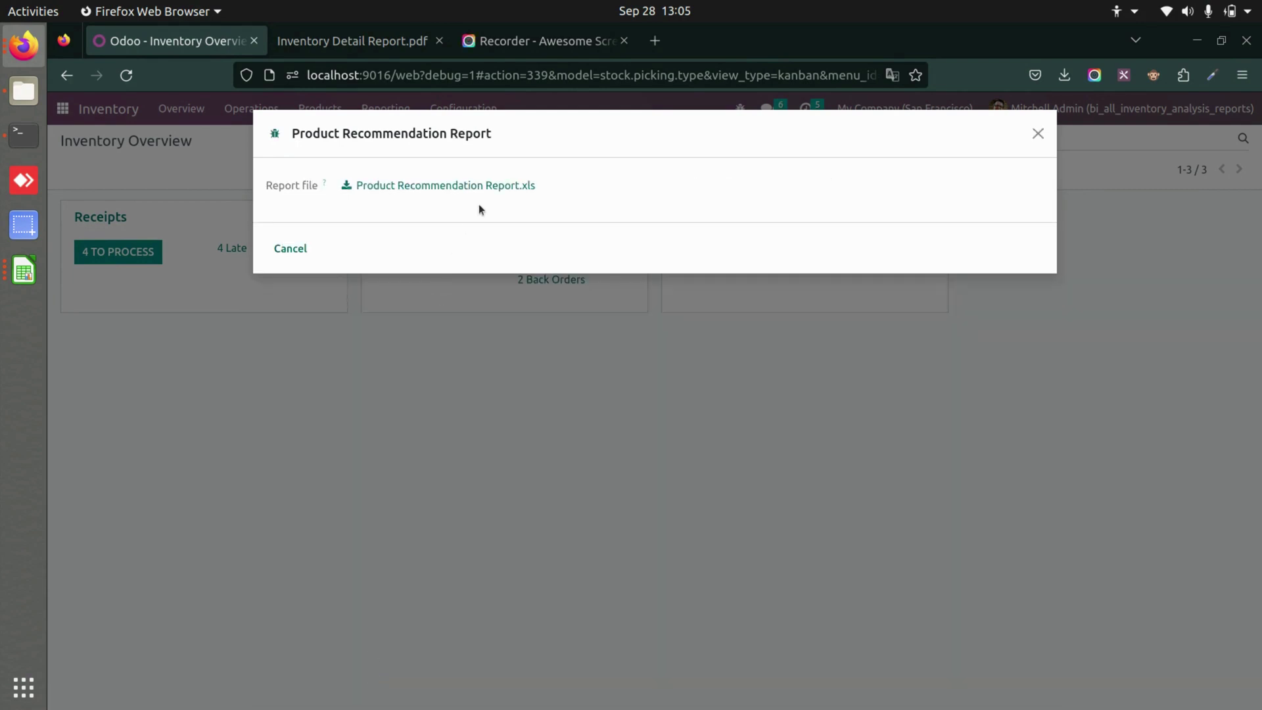
click(482, 186)
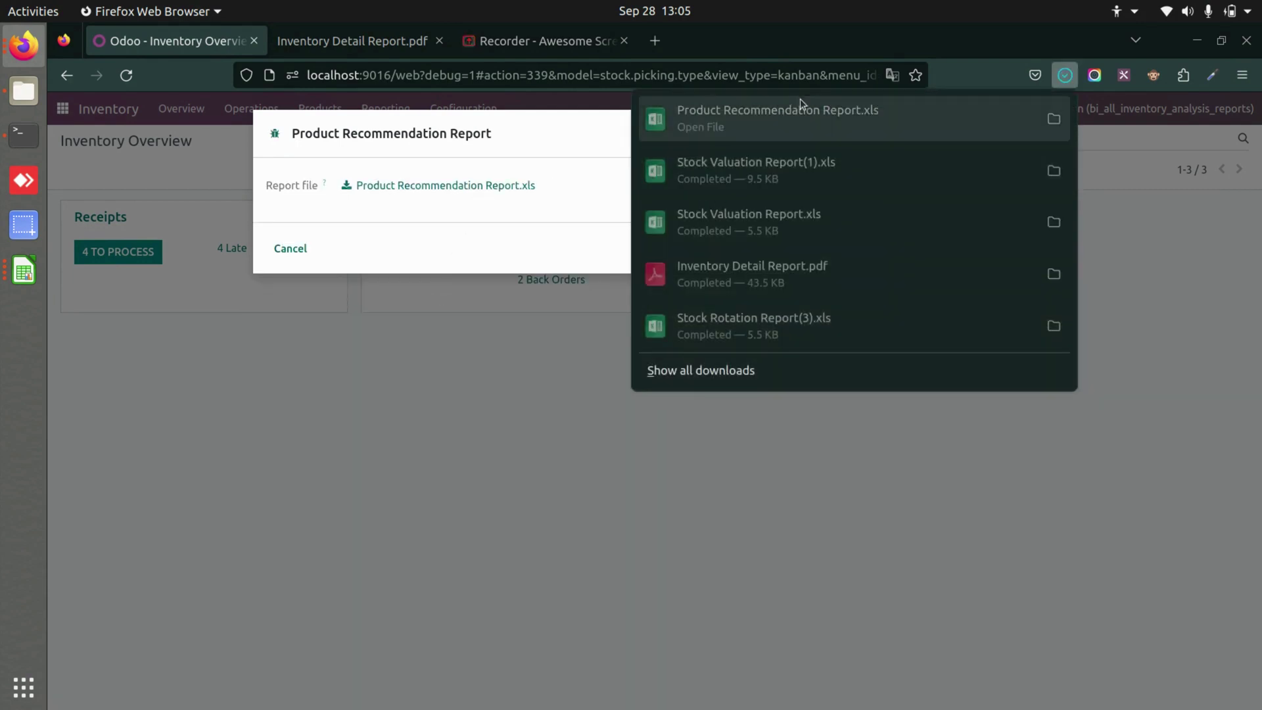
click(799, 112)
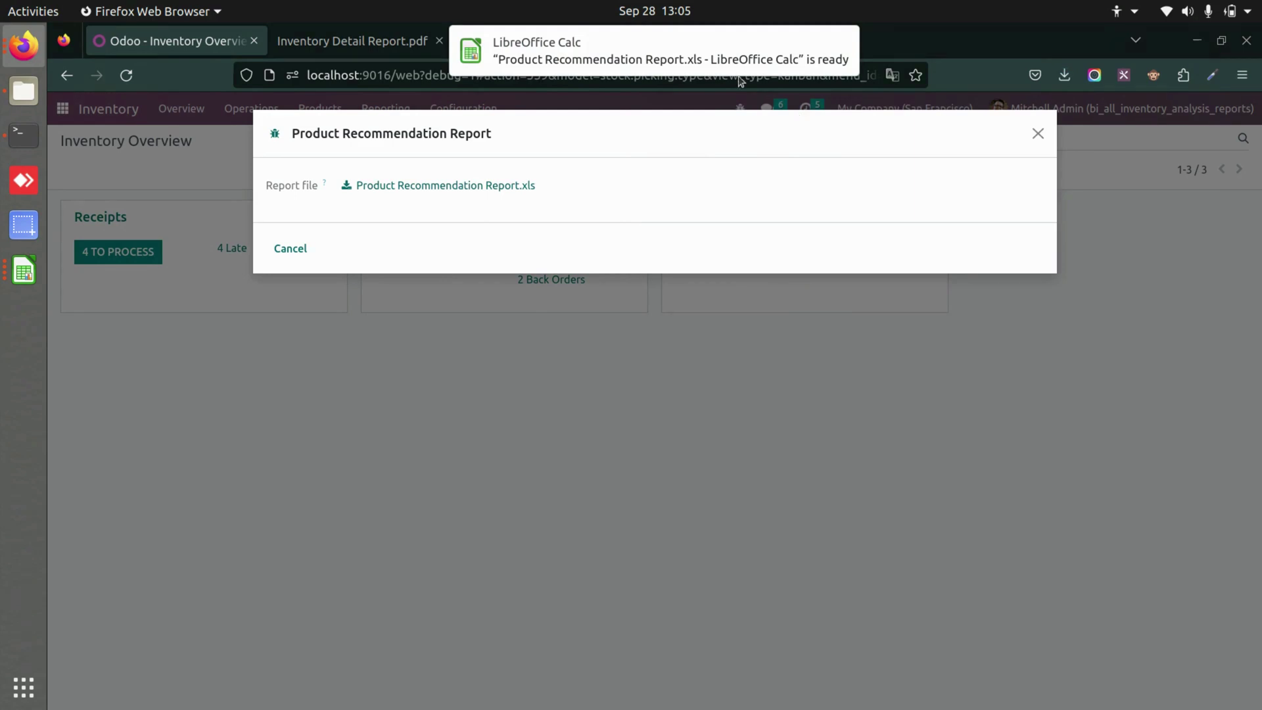
click(723, 59)
Step: Examine the Days and Vendor values in the header of the Product Recommendation spreadsheet
click(566, 427)
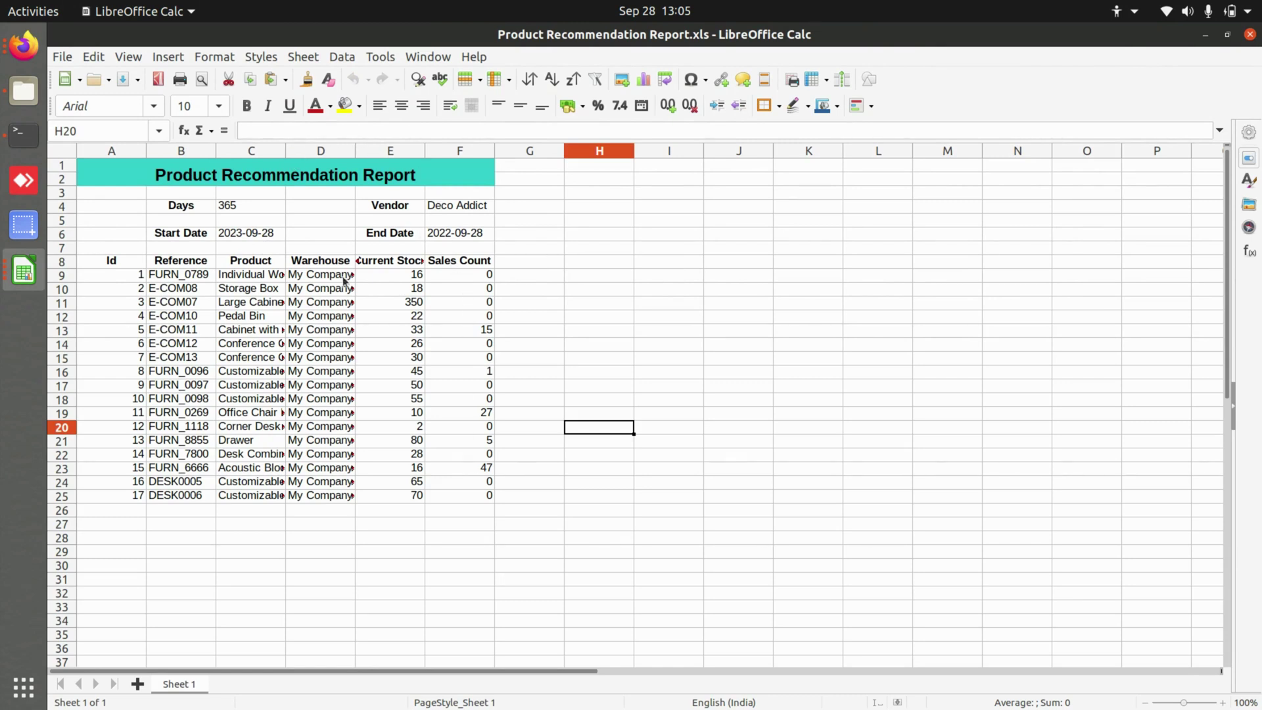
click(238, 209)
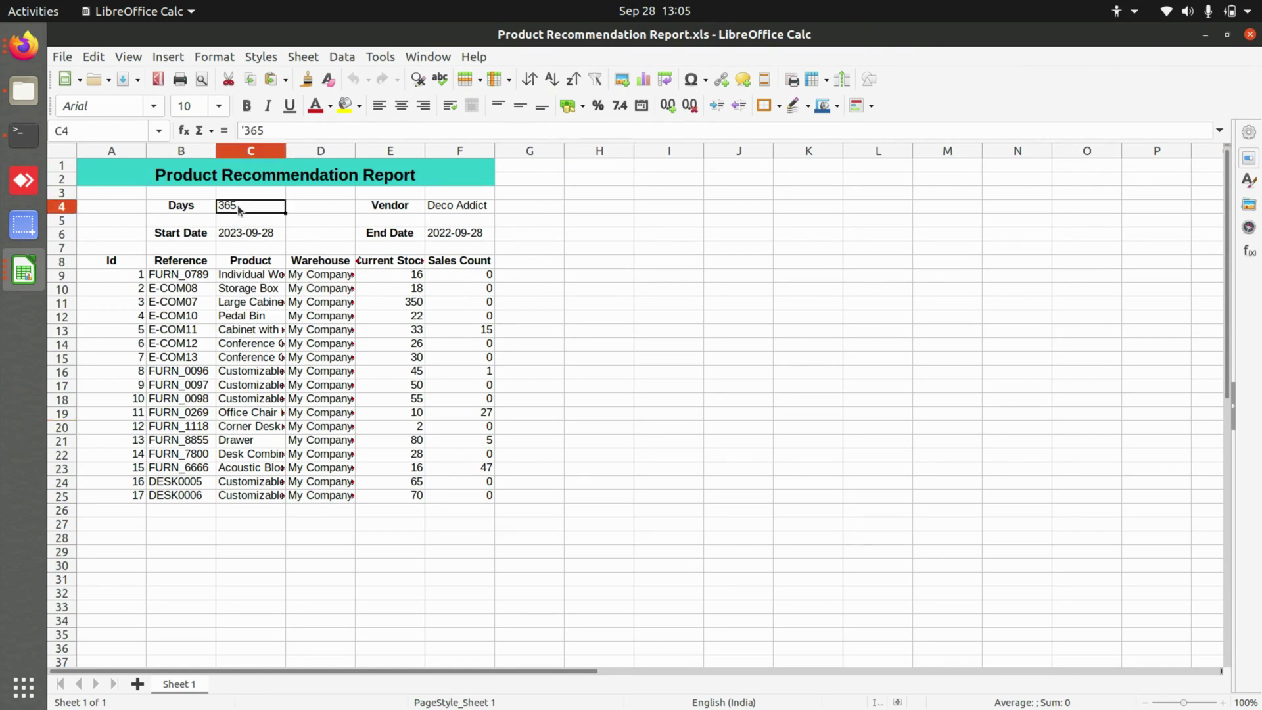
click(713, 441)
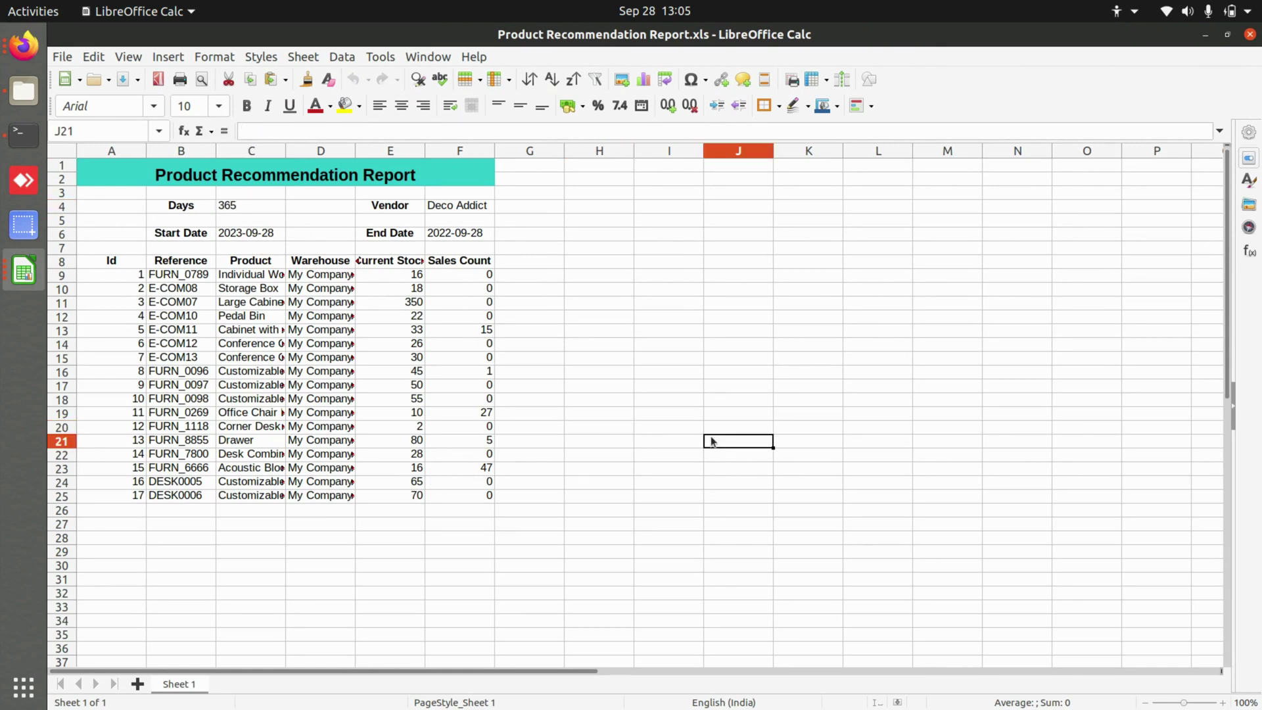
click(464, 204)
click(652, 317)
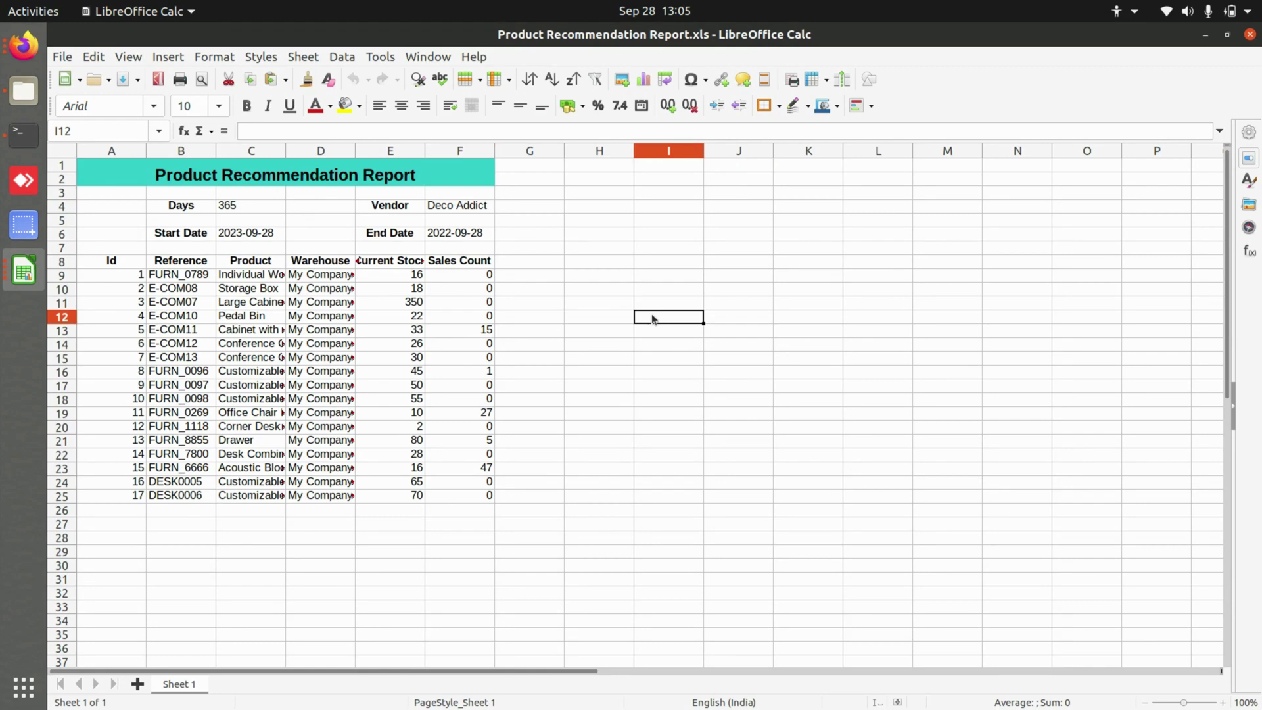
Step: Return to Odoo in Firefox, dismiss the Product Recommendation Report dialog and open the Inventory Coverage report
key(alt+Tab)
click(274, 253)
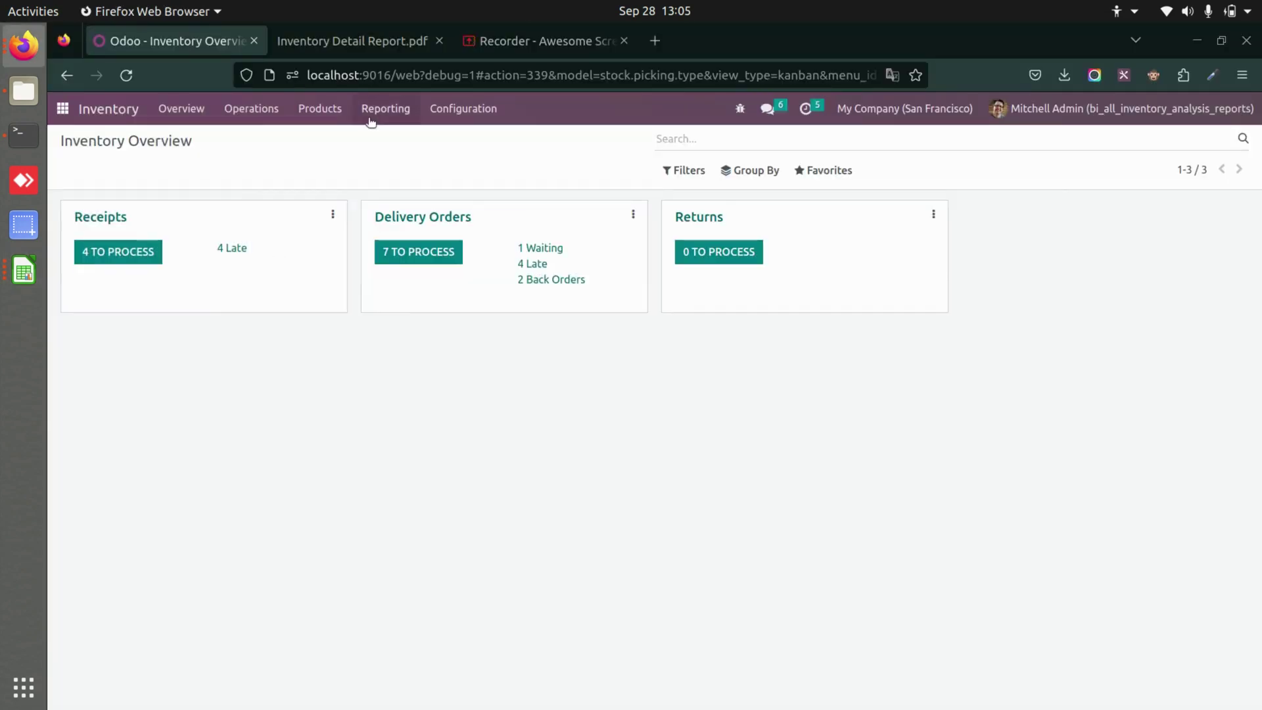
click(370, 109)
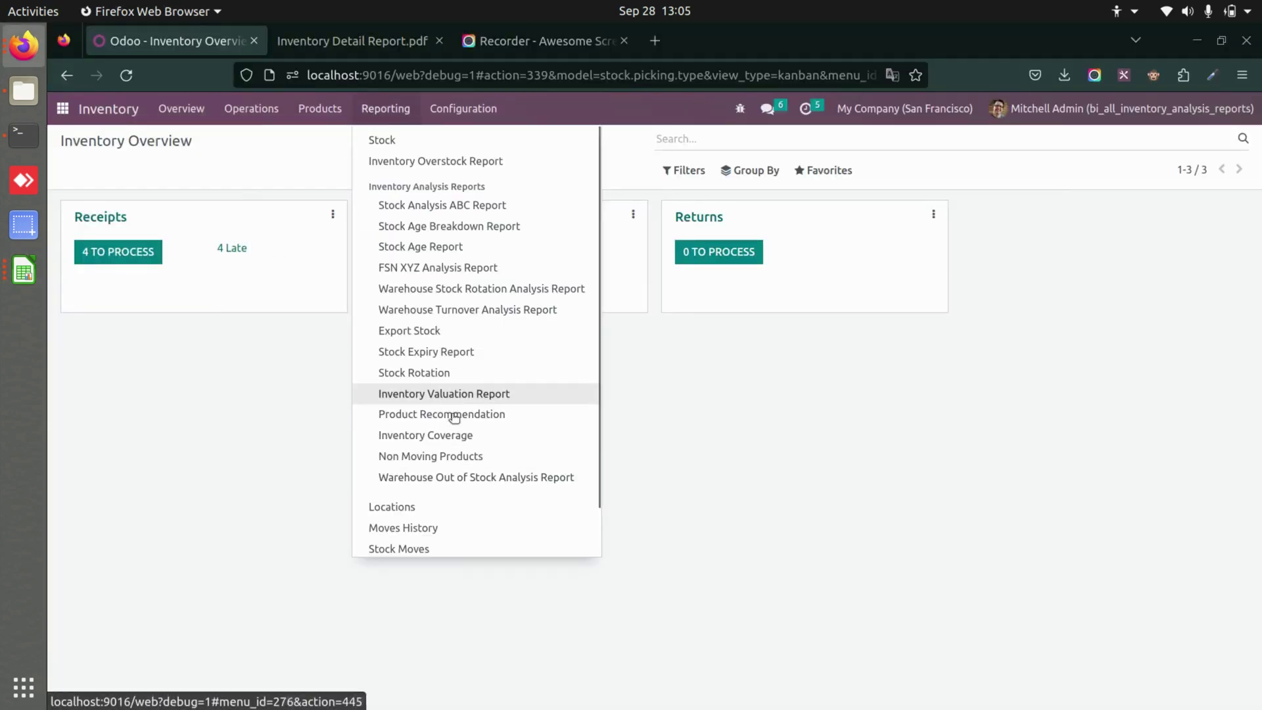
click(458, 434)
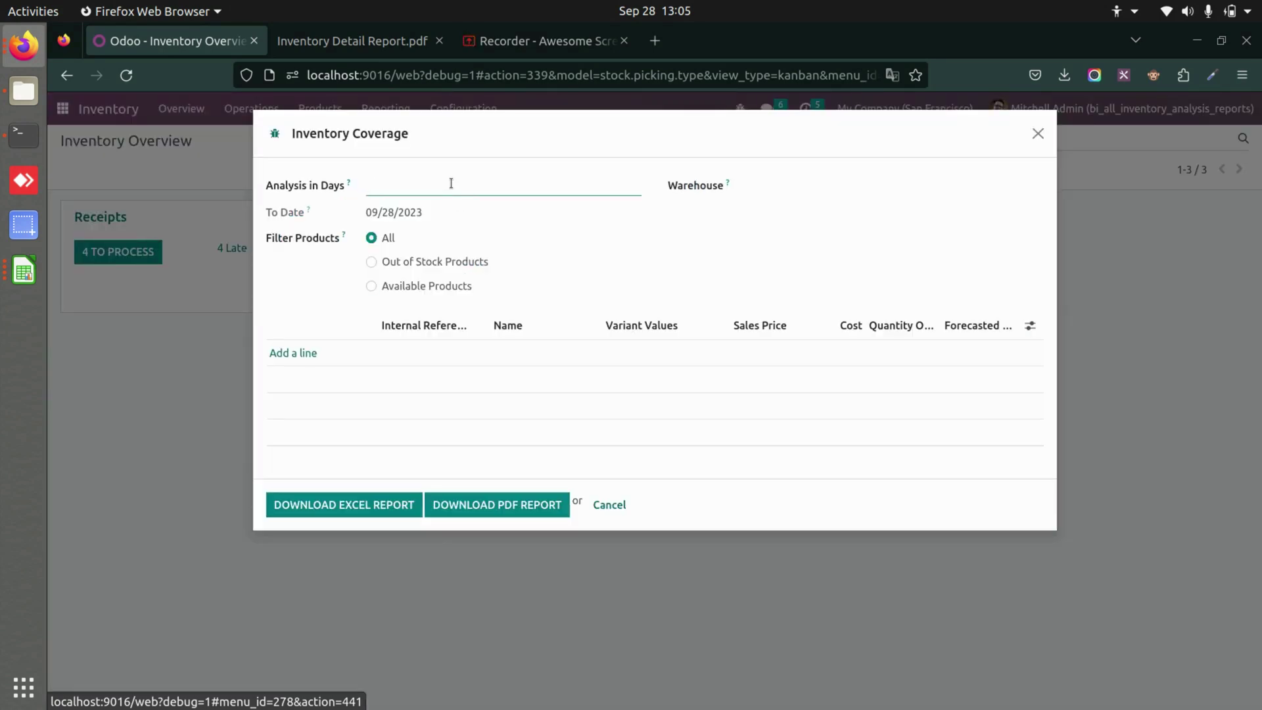
Step: Set the Inventory Coverage analysis to 365 days and select the YourCompany warehouse
click(808, 189)
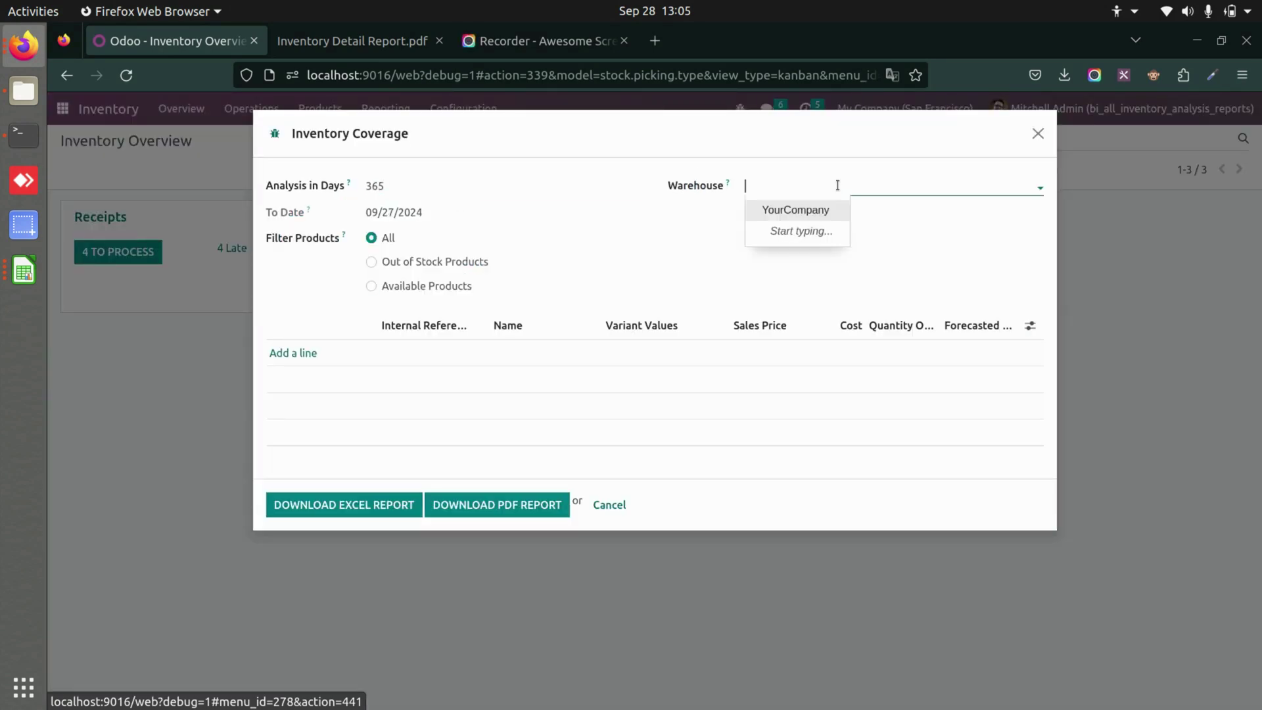
click(807, 209)
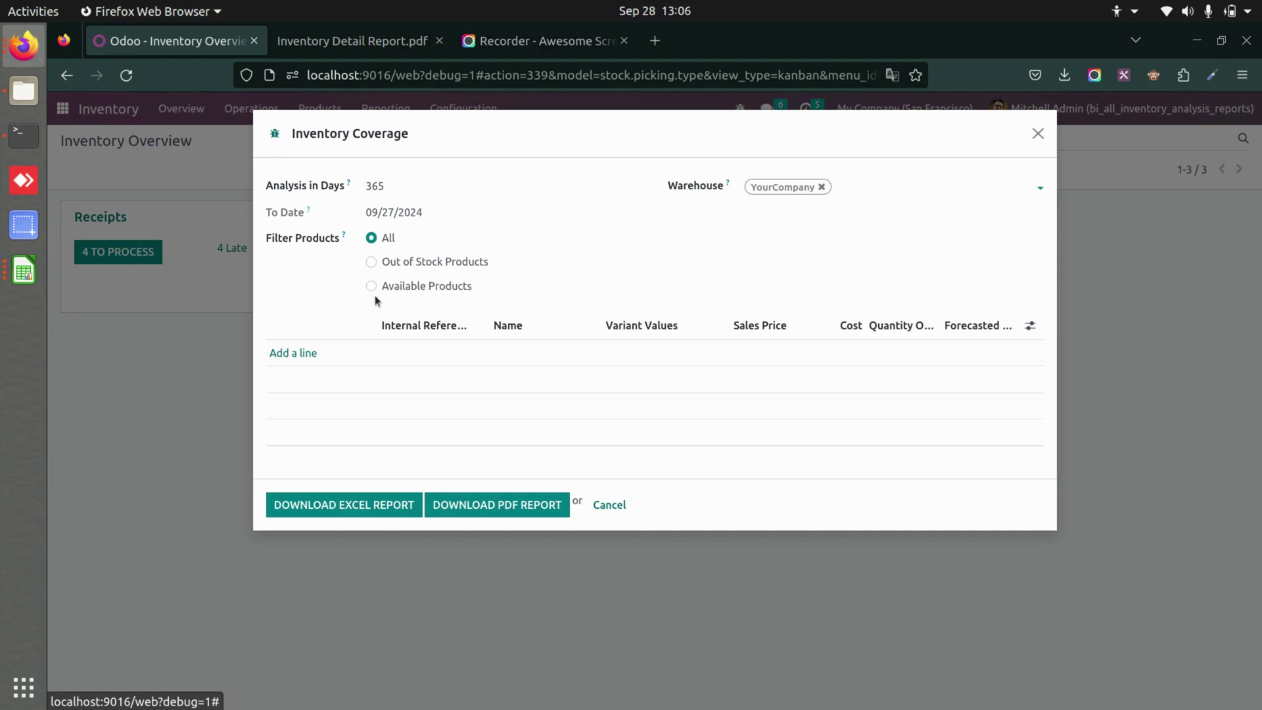
click(437, 189)
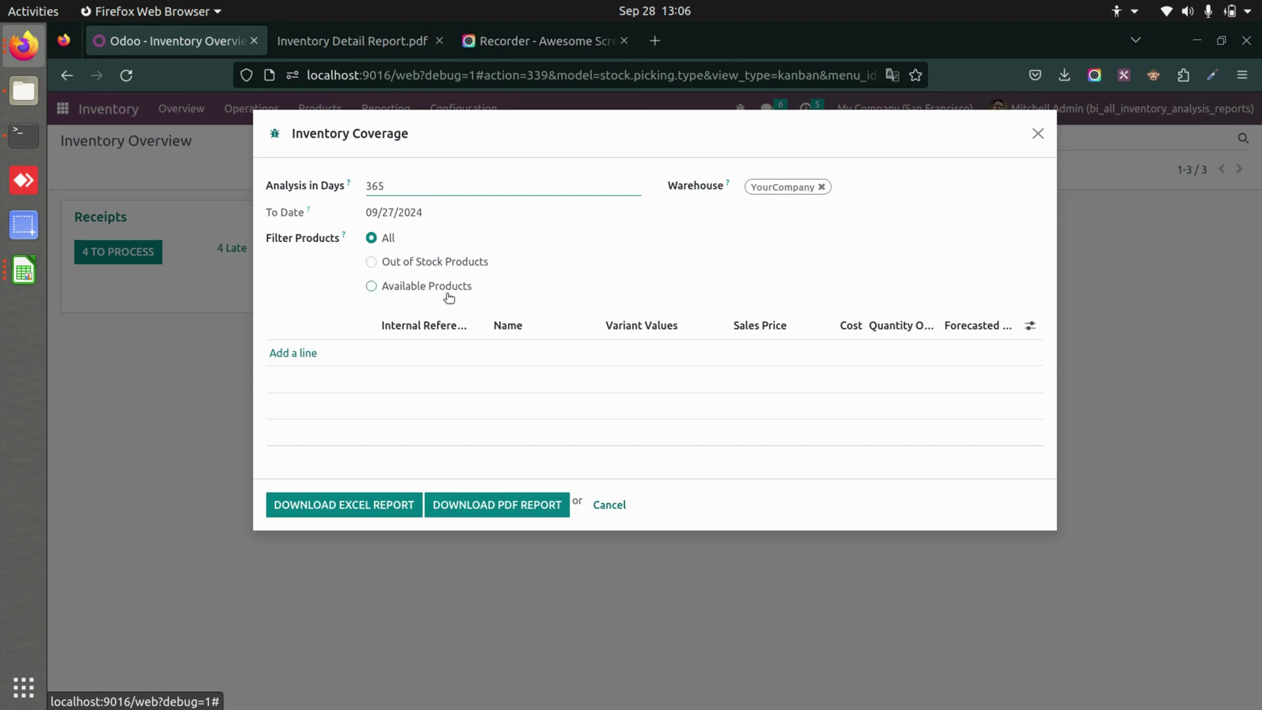
Step: Add all listed products to the Inventory Coverage report and try to generate its Excel version
click(293, 353)
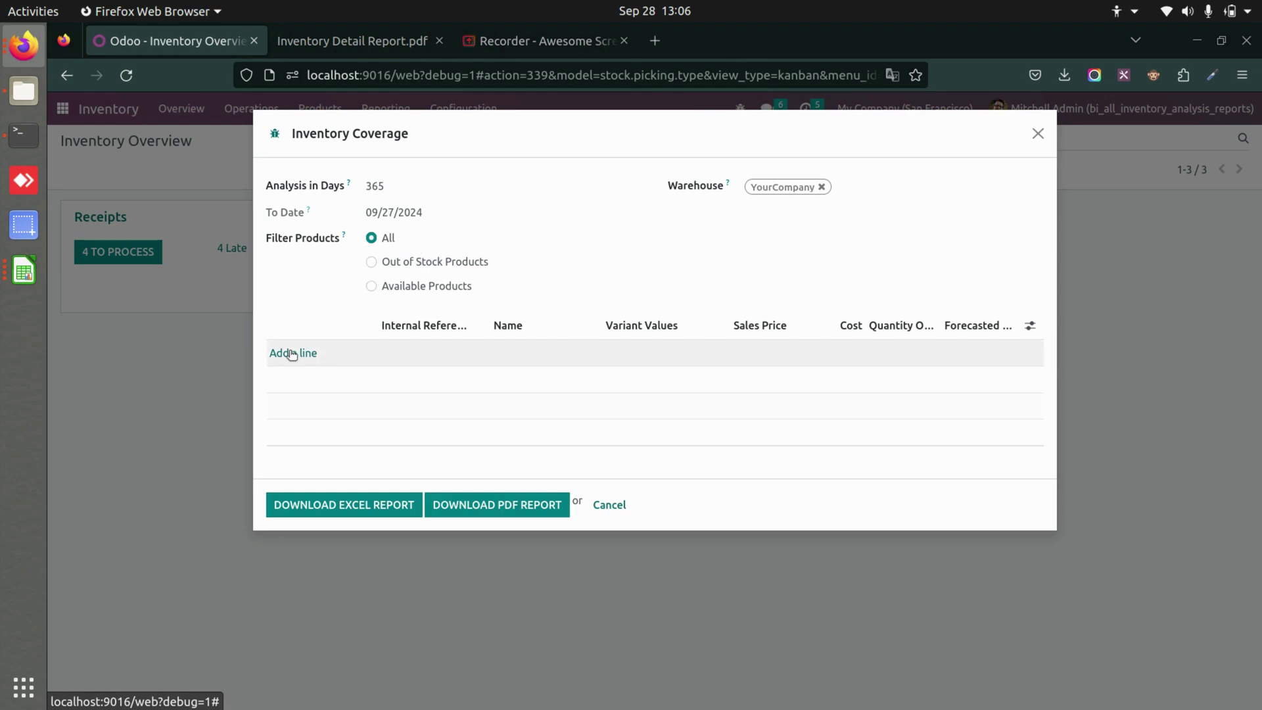
click(272, 239)
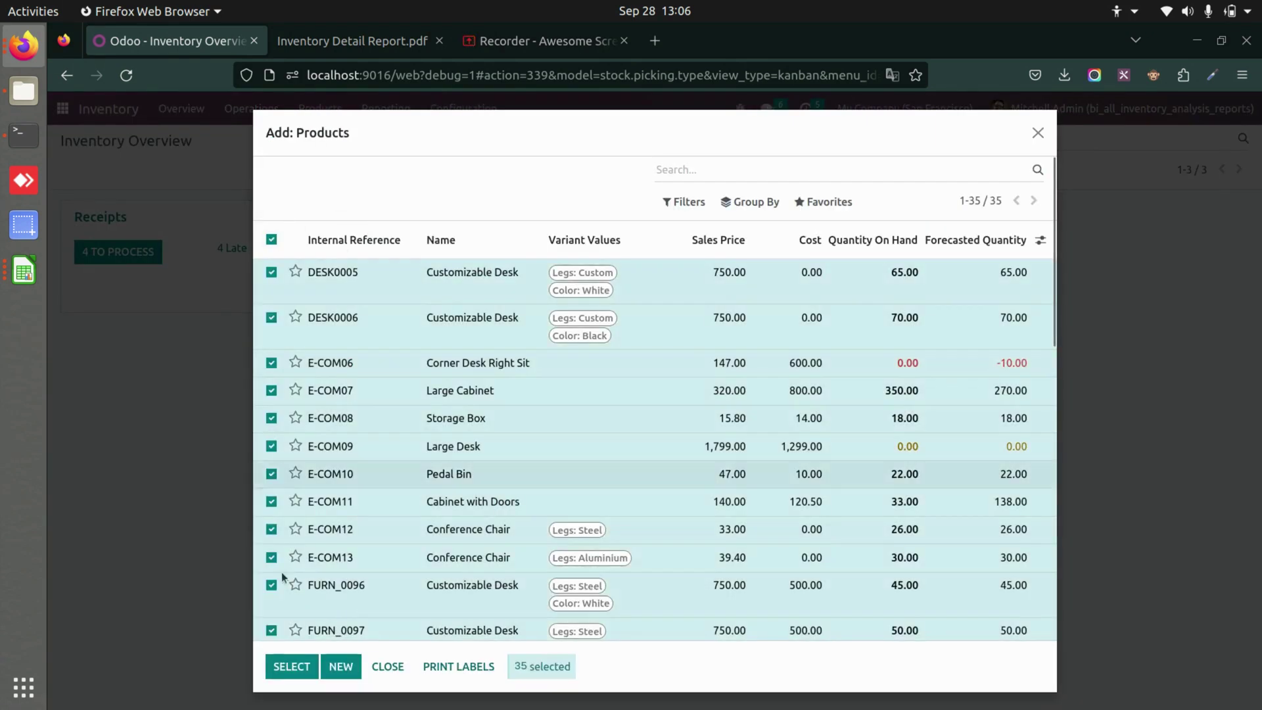
click(293, 666)
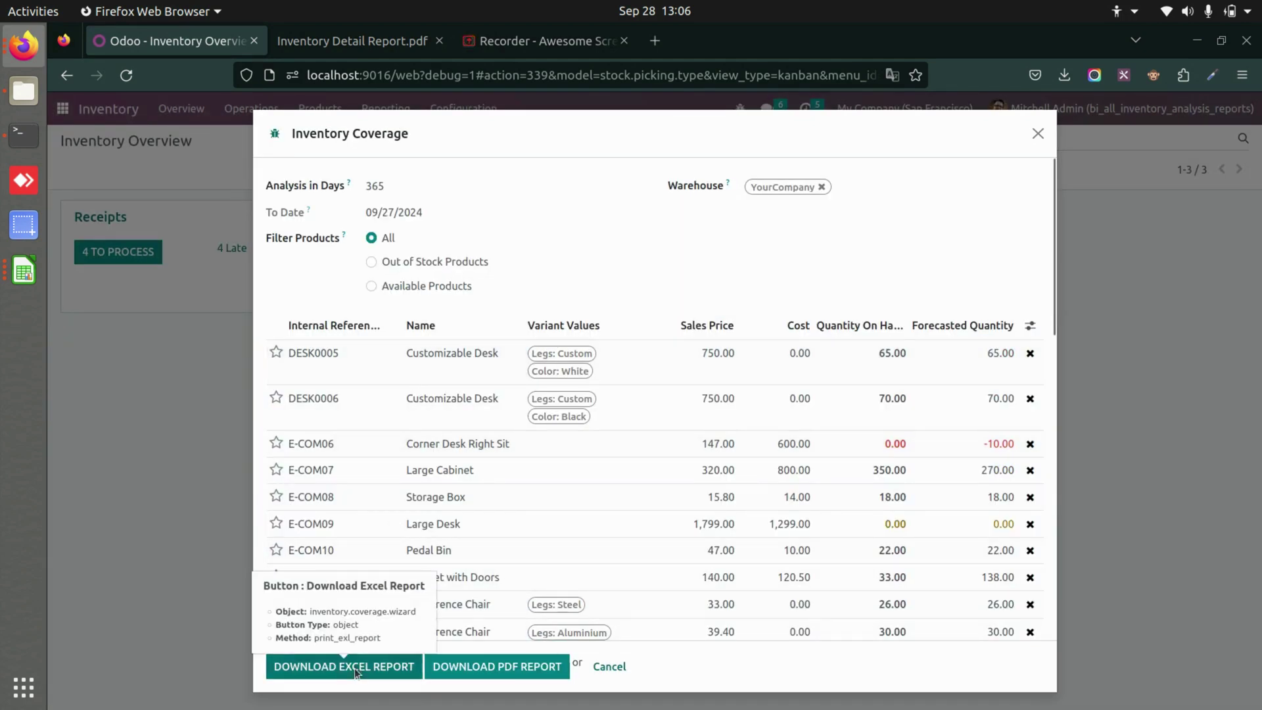
click(355, 667)
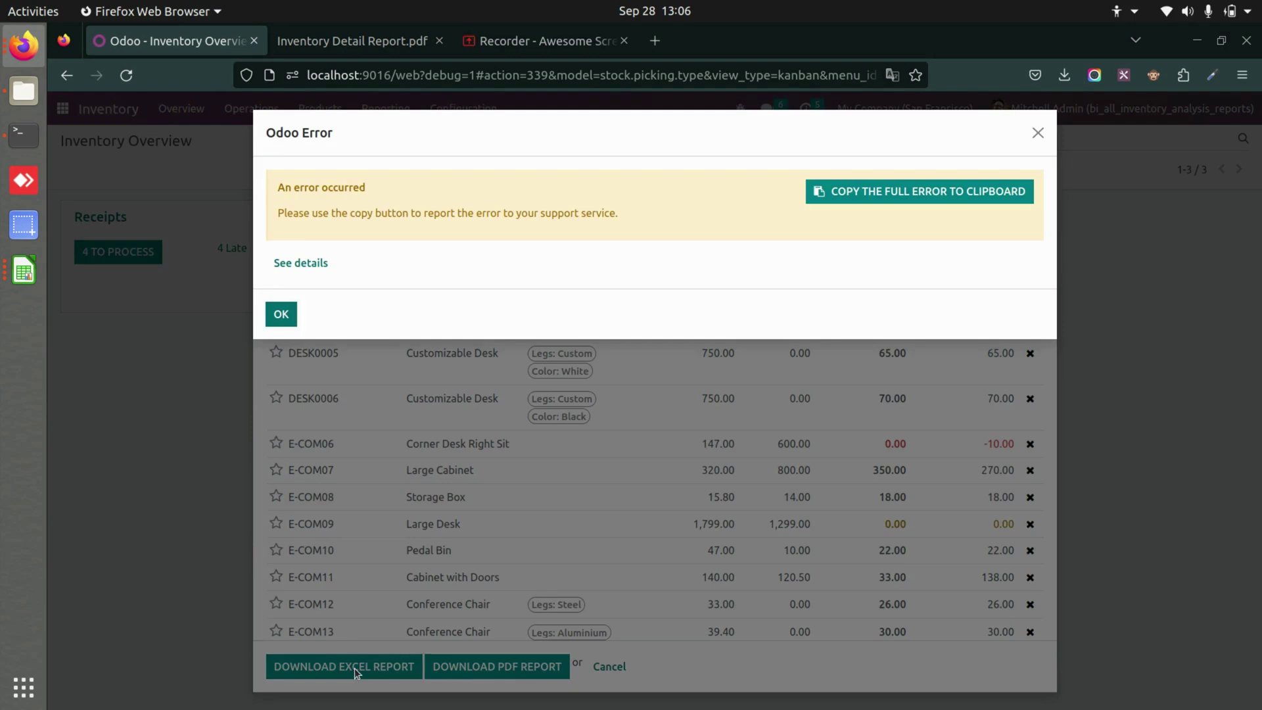
click(291, 313)
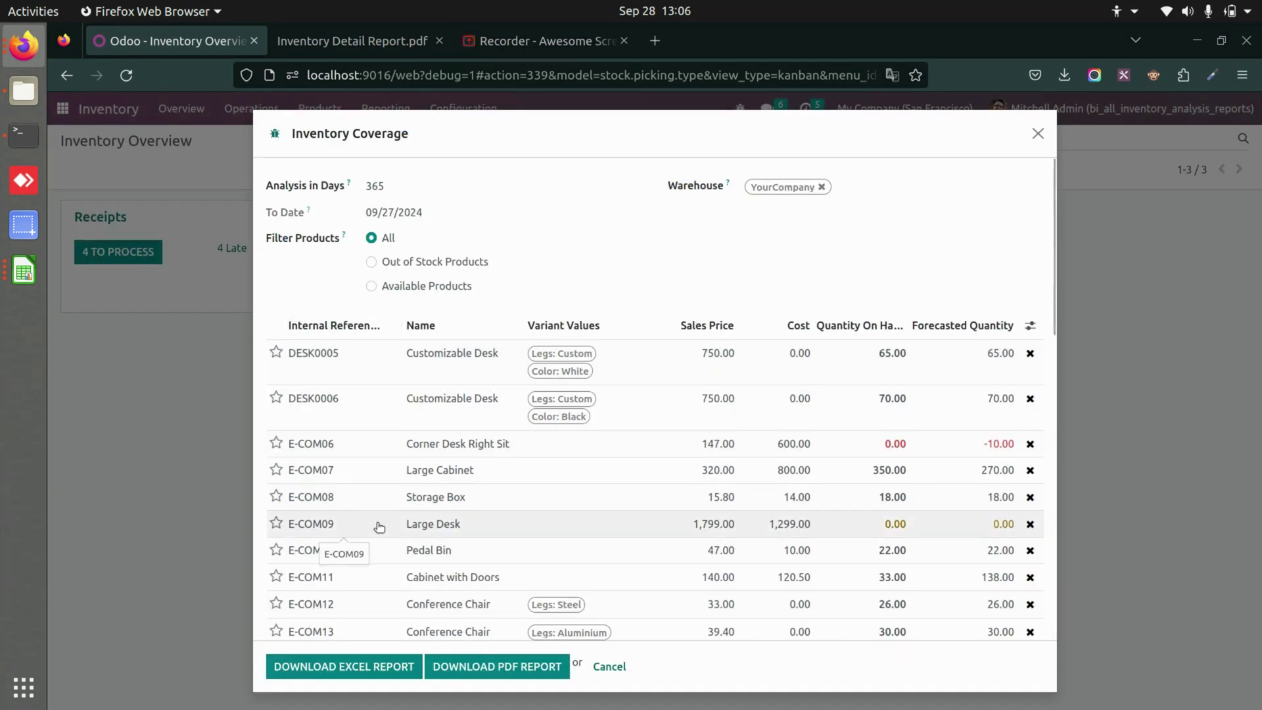
Step: Generate the Inventory Coverage PDF report and review both of its pages before returning to the Odoo tab
click(511, 671)
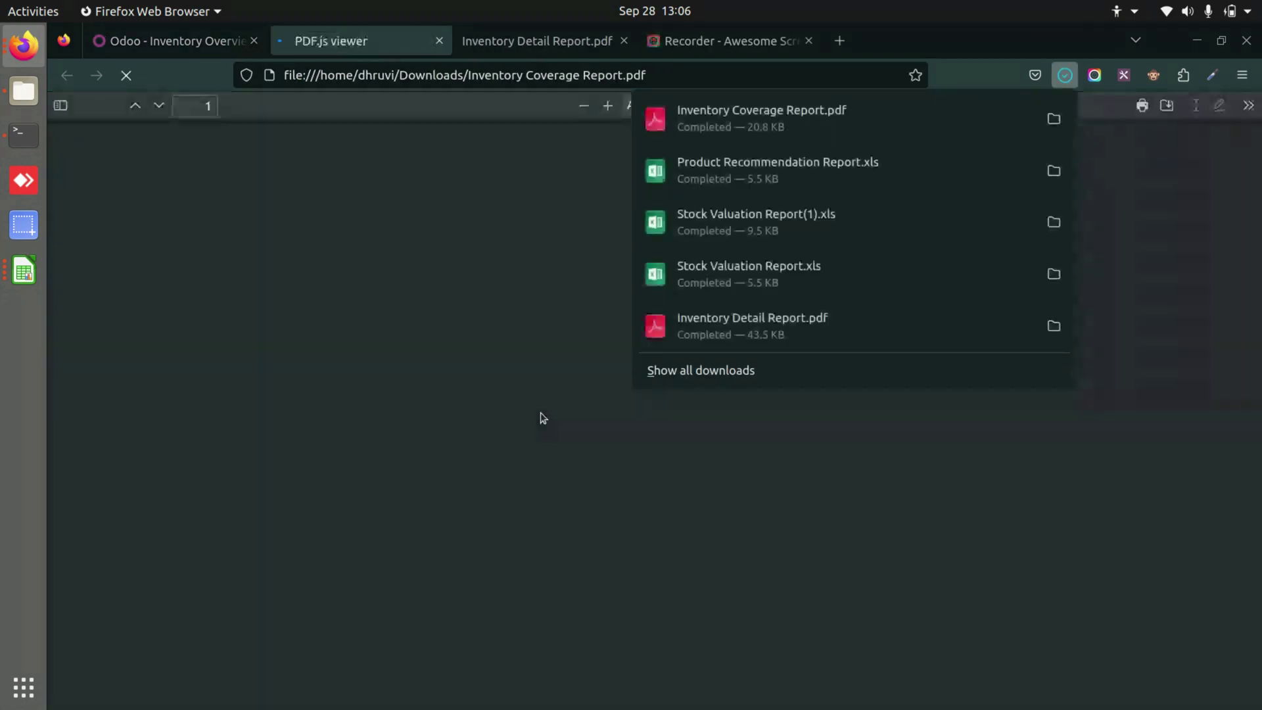
click(542, 418)
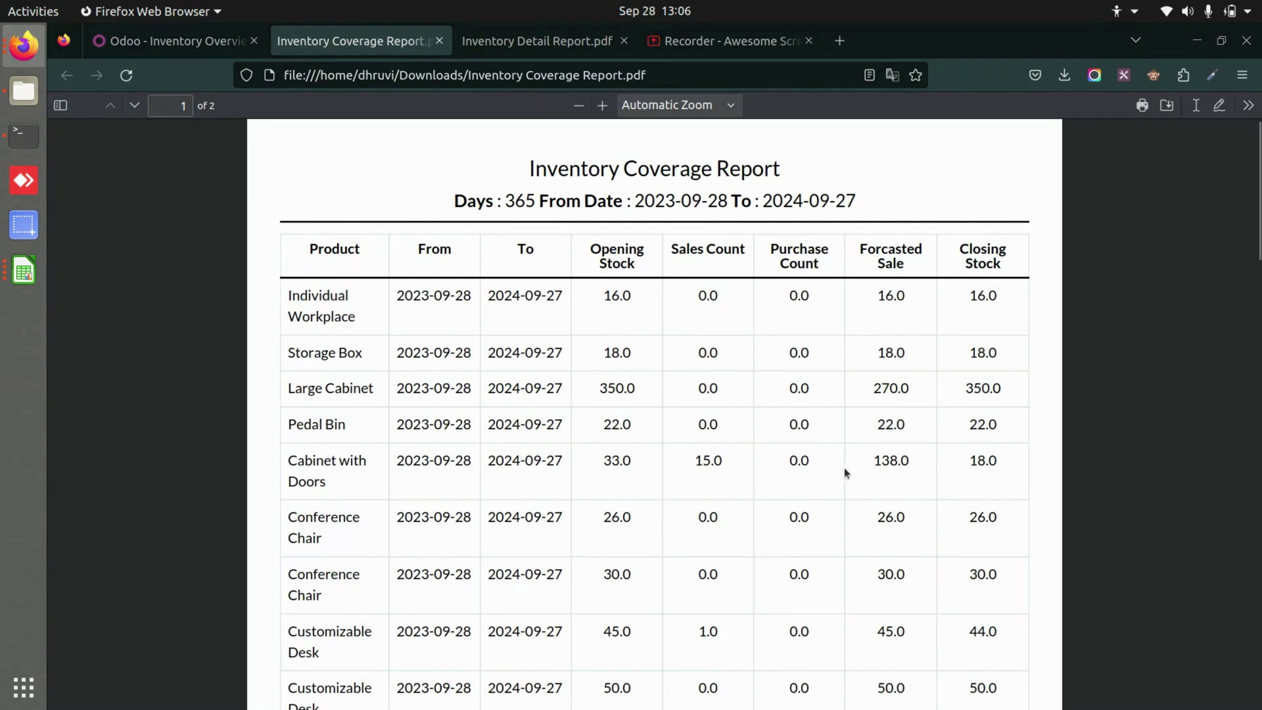
scroll(850, 475, down, 8)
scroll(947, 556, down, 9)
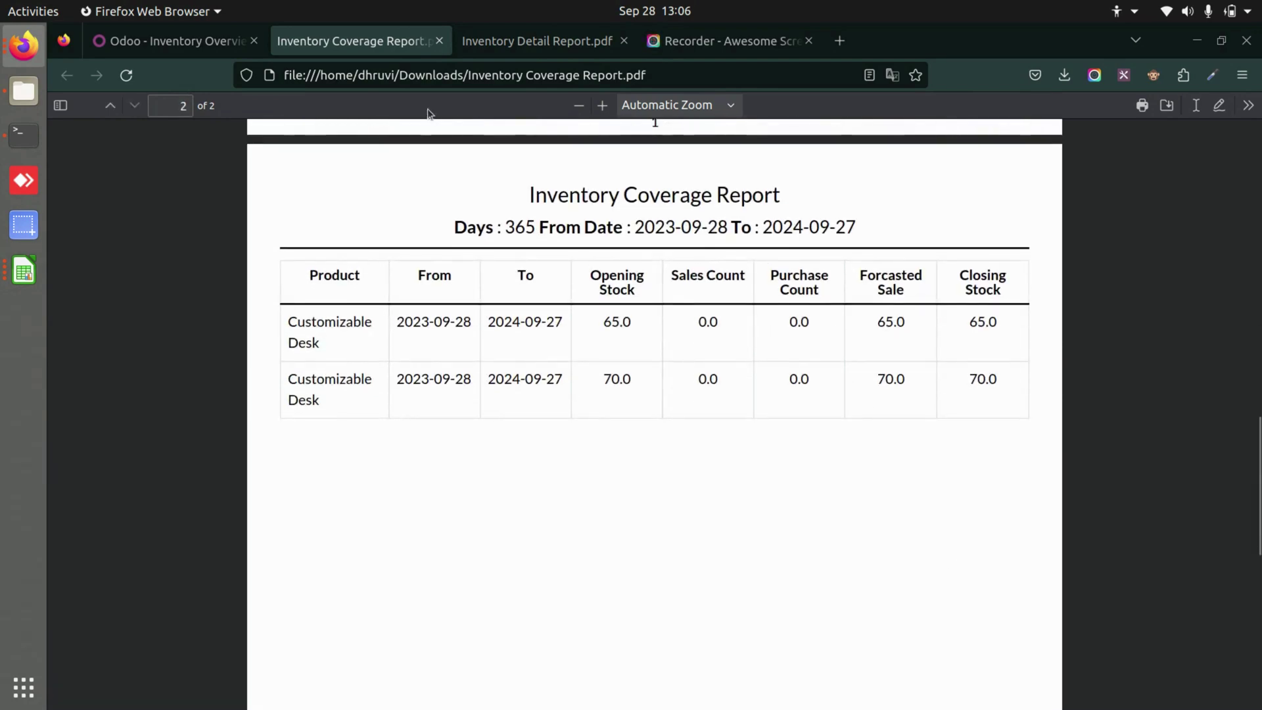
click(197, 41)
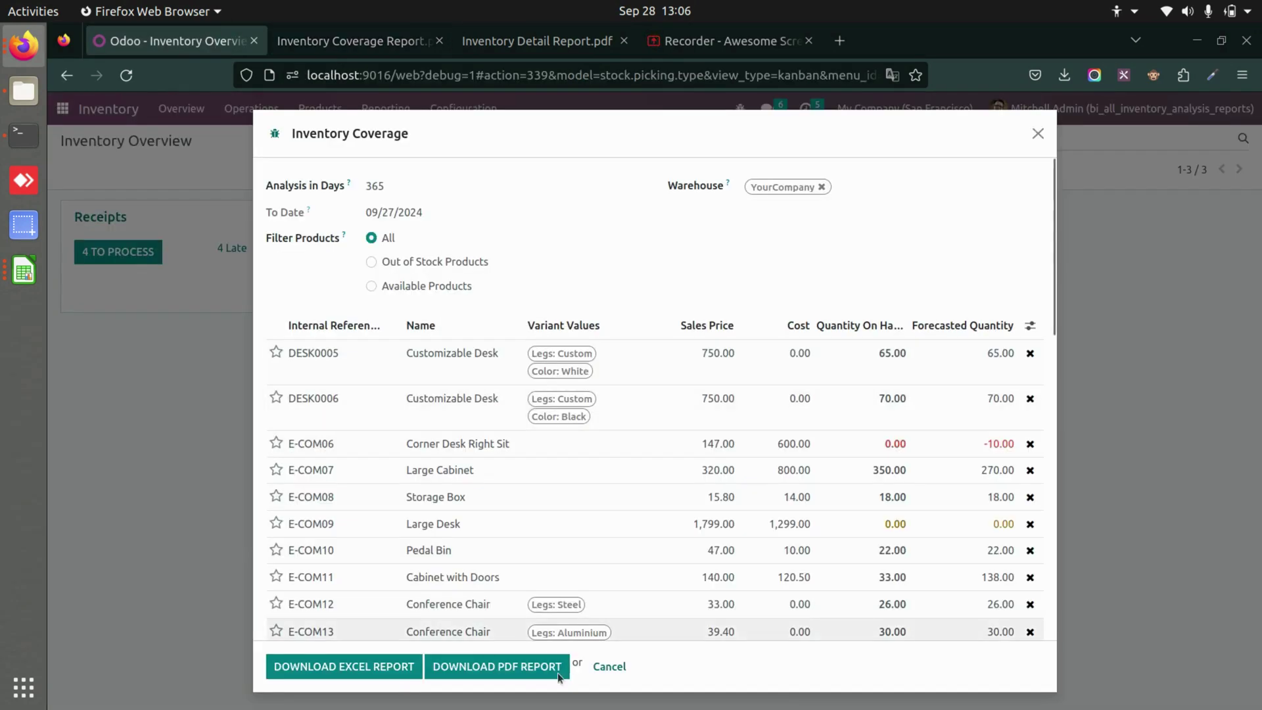
Step: Dismiss the Inventory Coverage dialog and open the Non Moving Products report
click(608, 665)
click(389, 108)
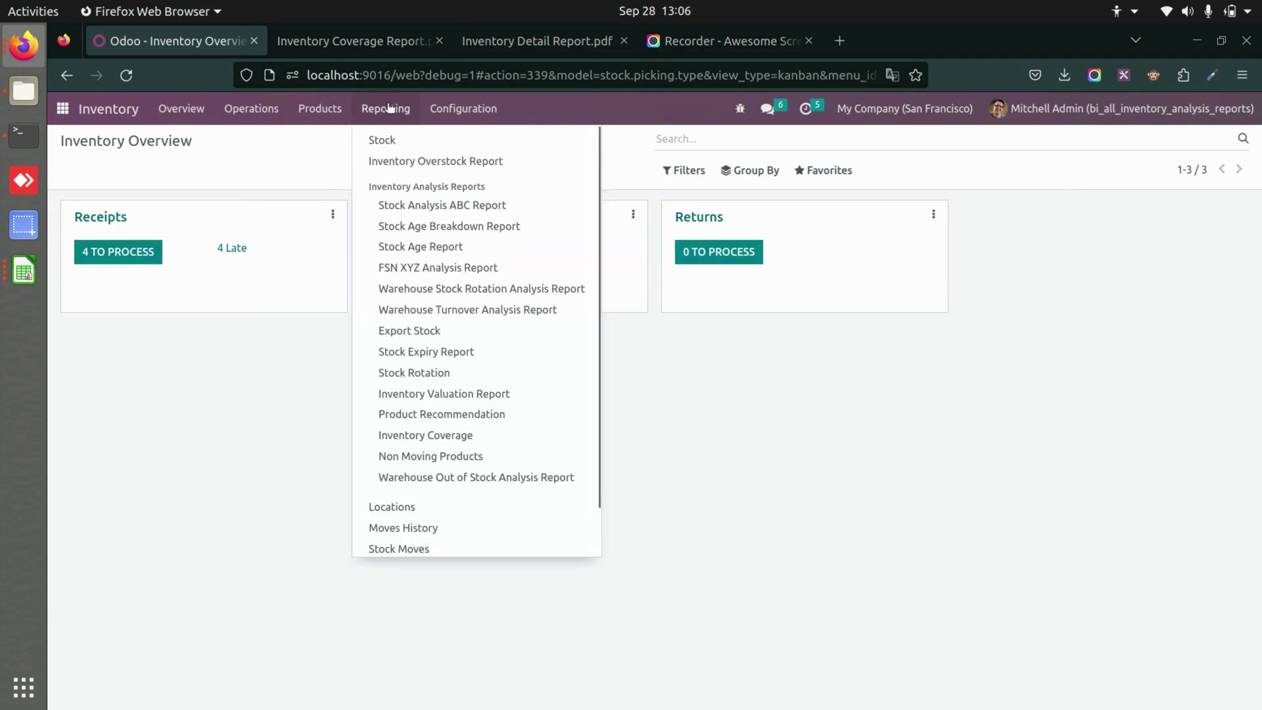
click(465, 455)
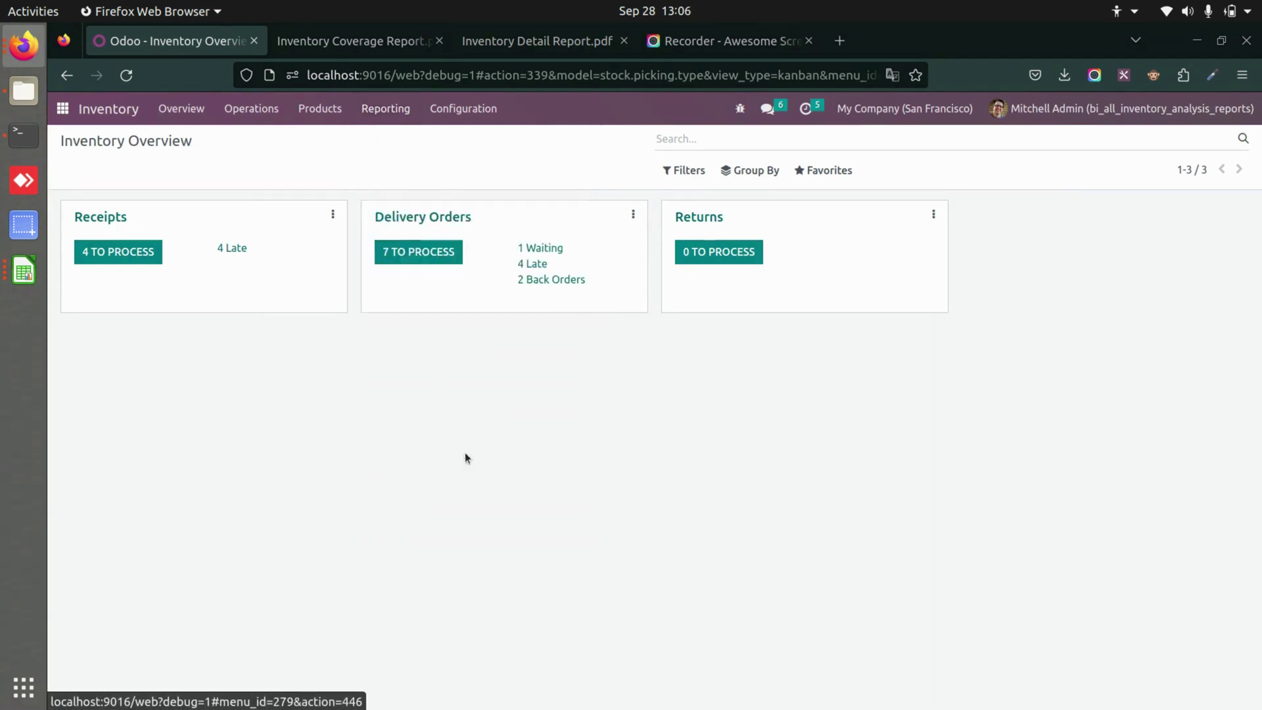
Step: Set the start period of the Non Moving Products report to 01/03/2022
click(389, 188)
click(444, 211)
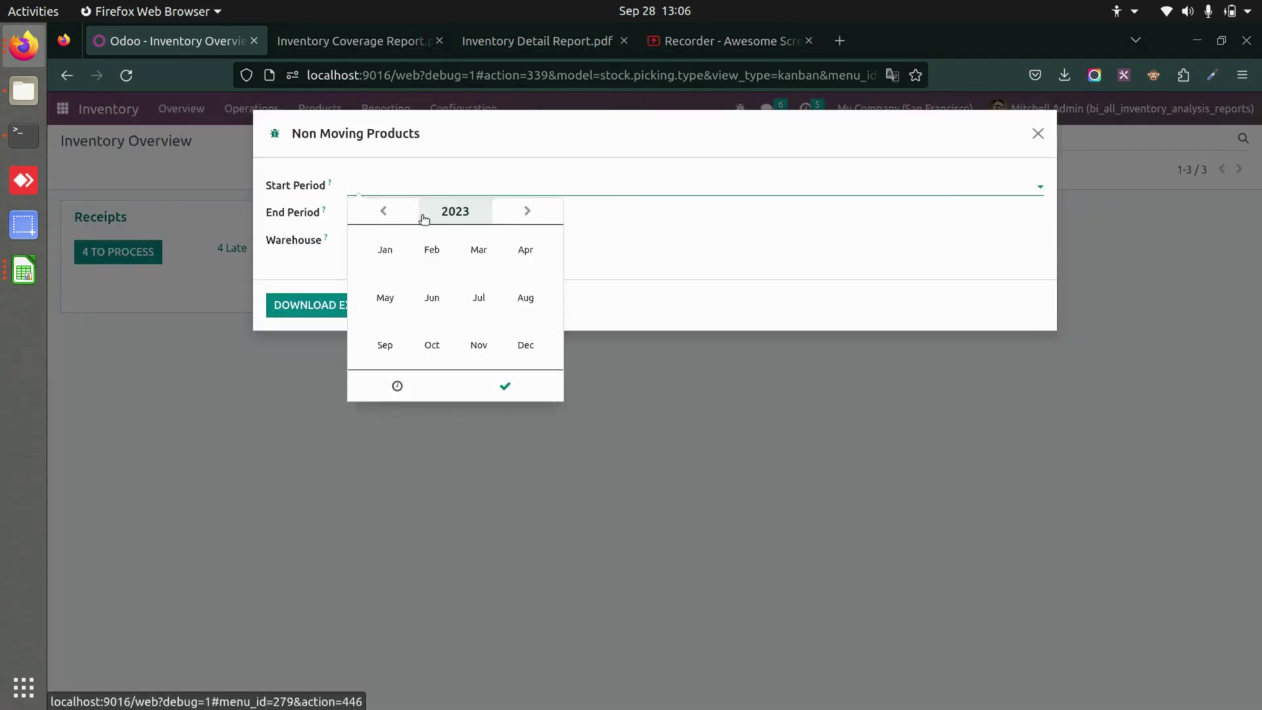
click(382, 210)
click(385, 248)
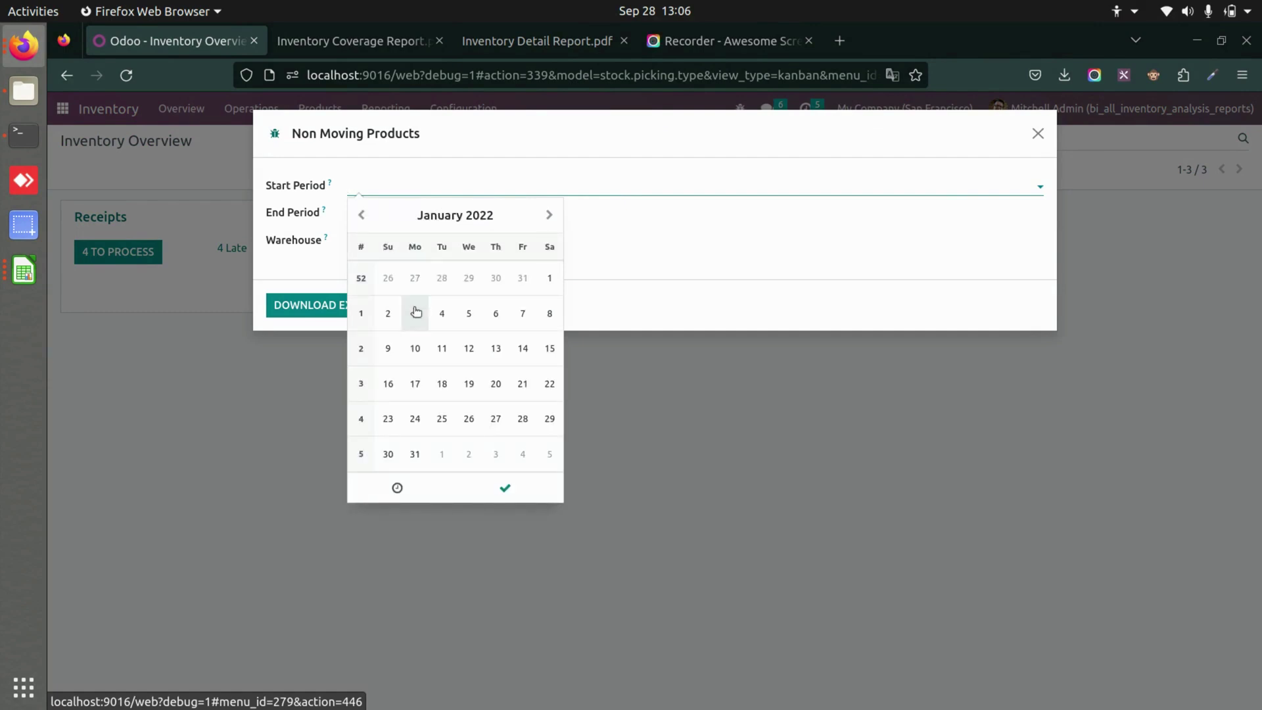
click(415, 313)
click(521, 490)
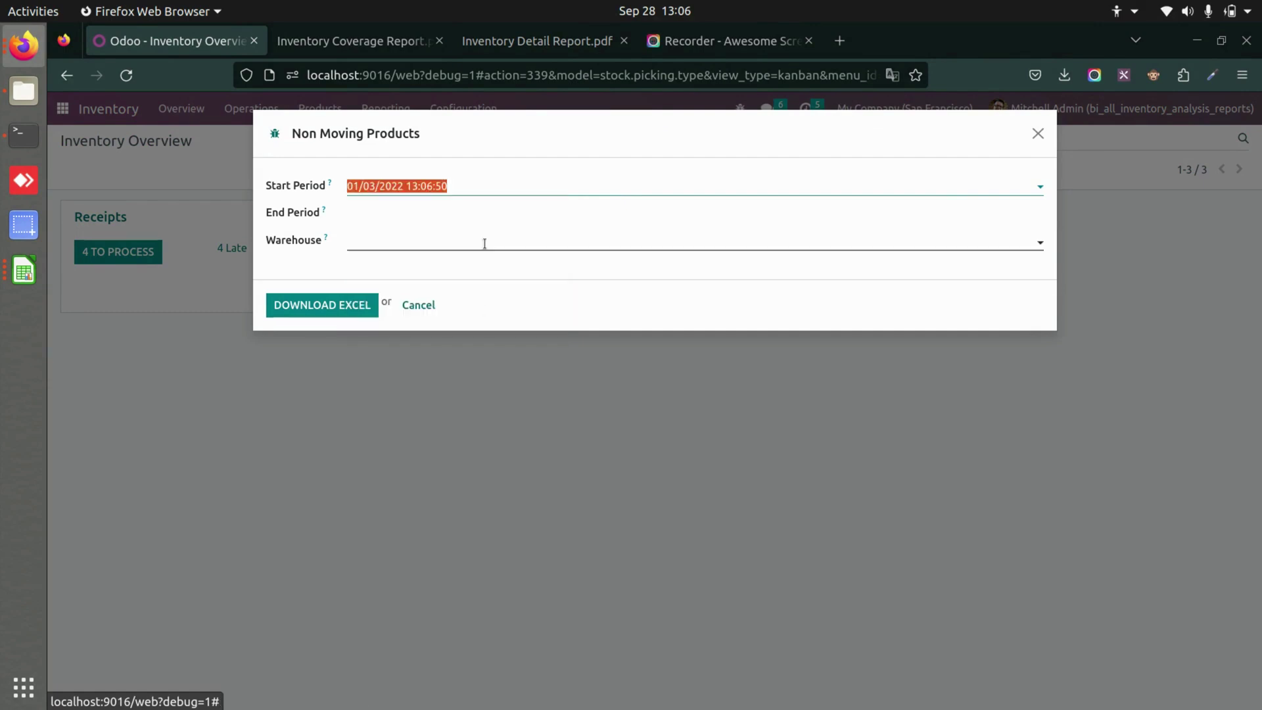
Step: Set the Non Moving Products end period to 09/28/2023 and select the YourCompany warehouse
click(473, 214)
click(497, 449)
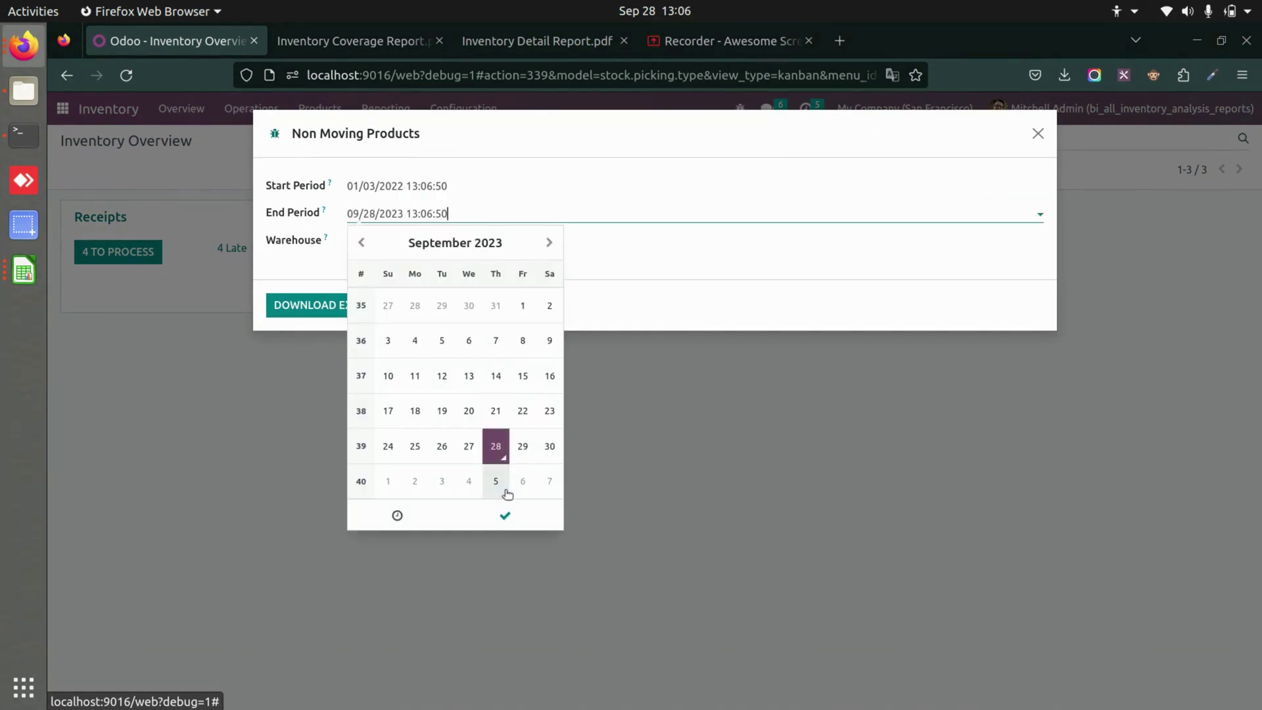
click(504, 515)
click(408, 243)
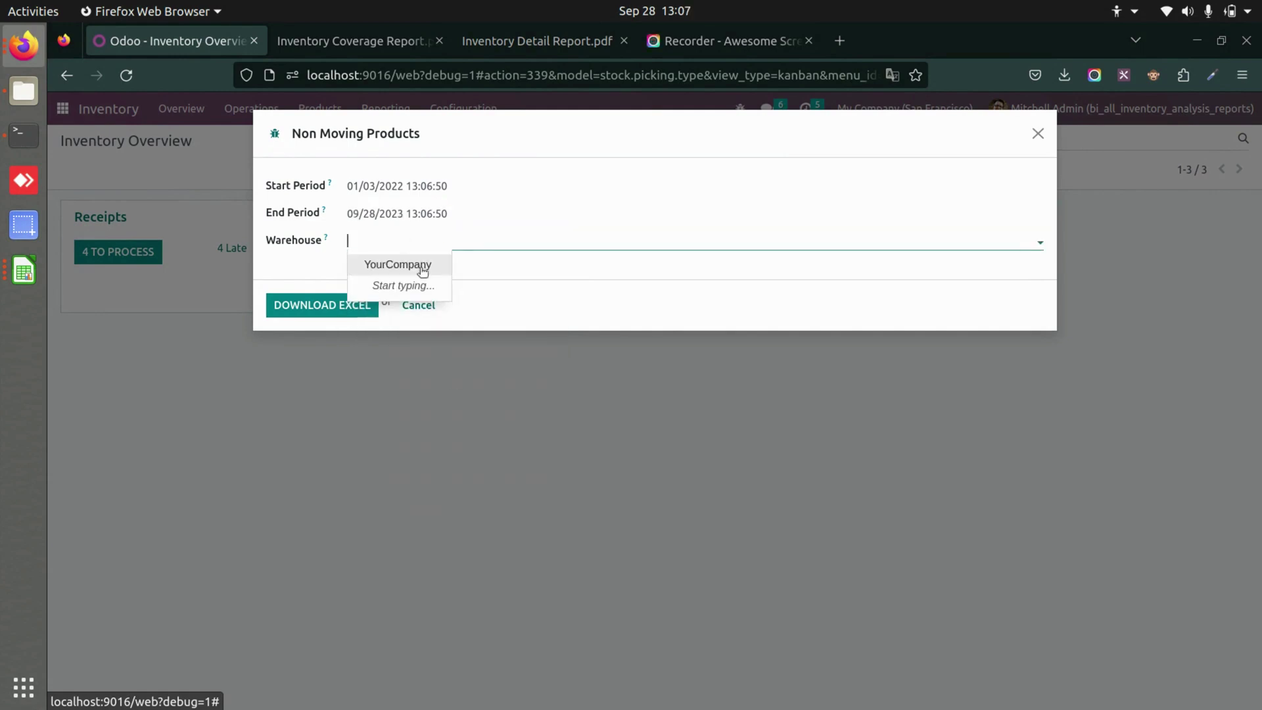
click(421, 264)
Step: Download the Non Moving Products Excel report and review it in LibreOffice Calc, fitting the Last Sale Time column to its contents
click(335, 299)
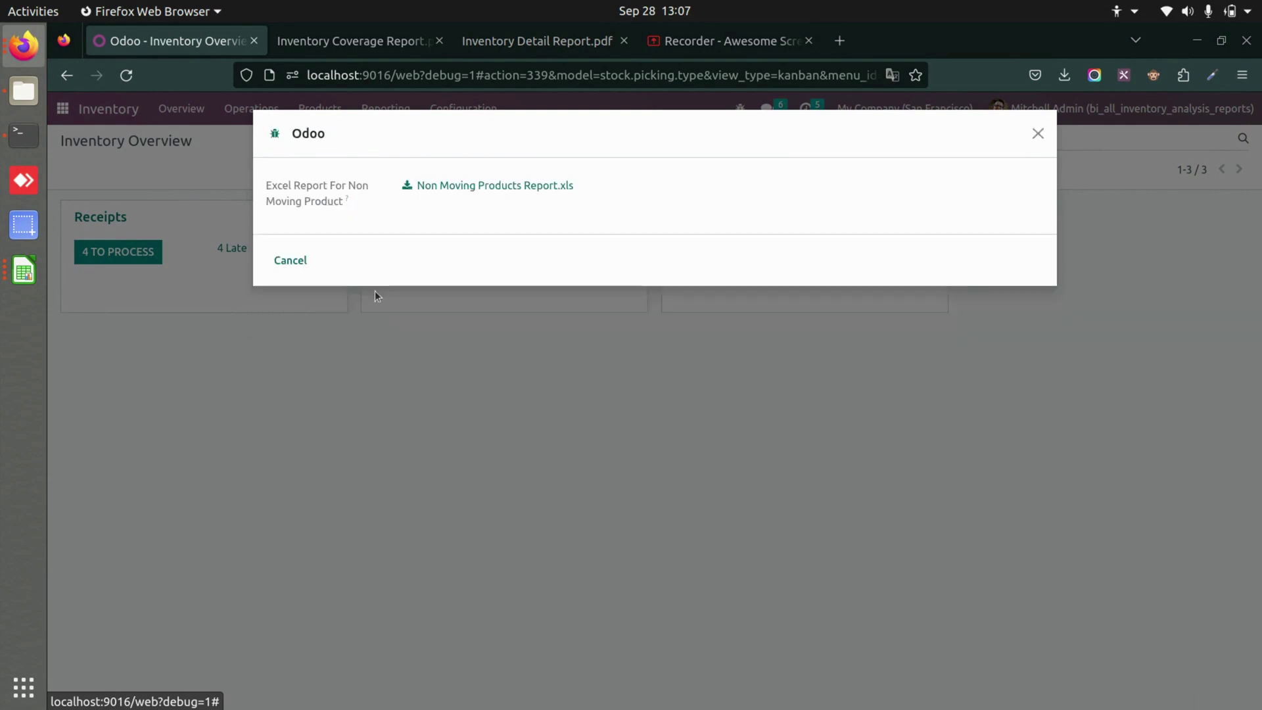
click(491, 185)
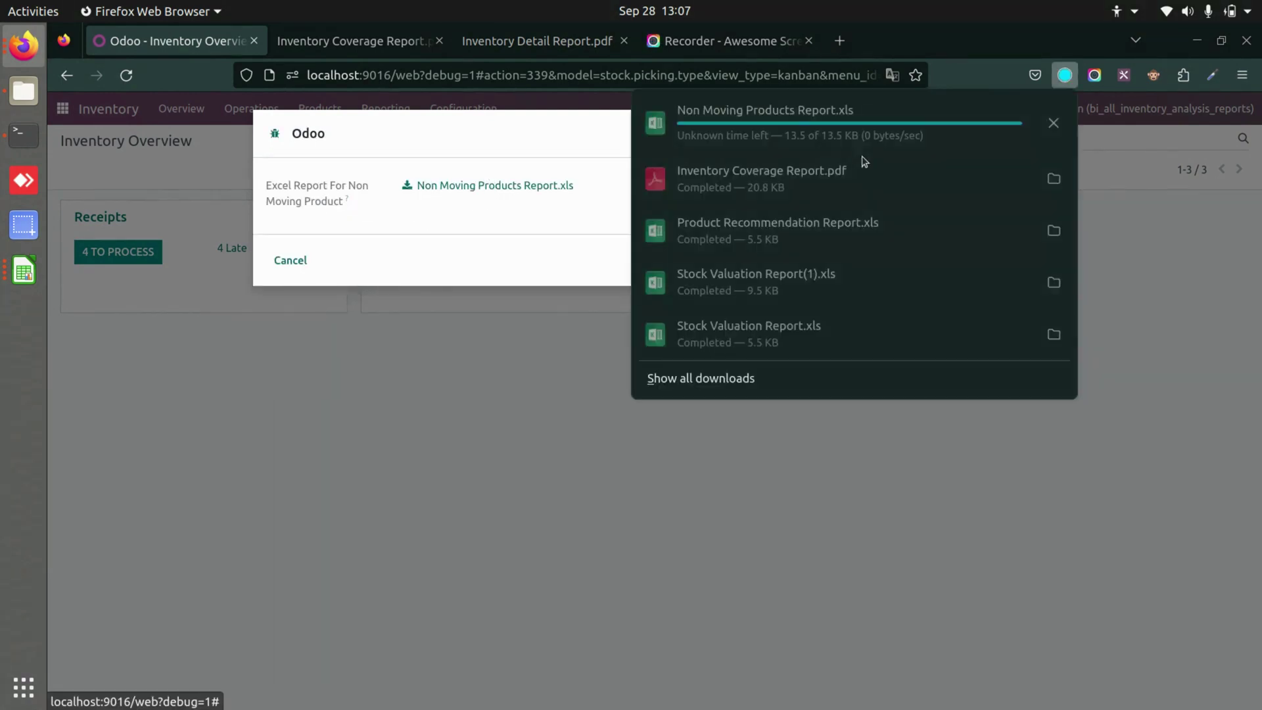
click(859, 122)
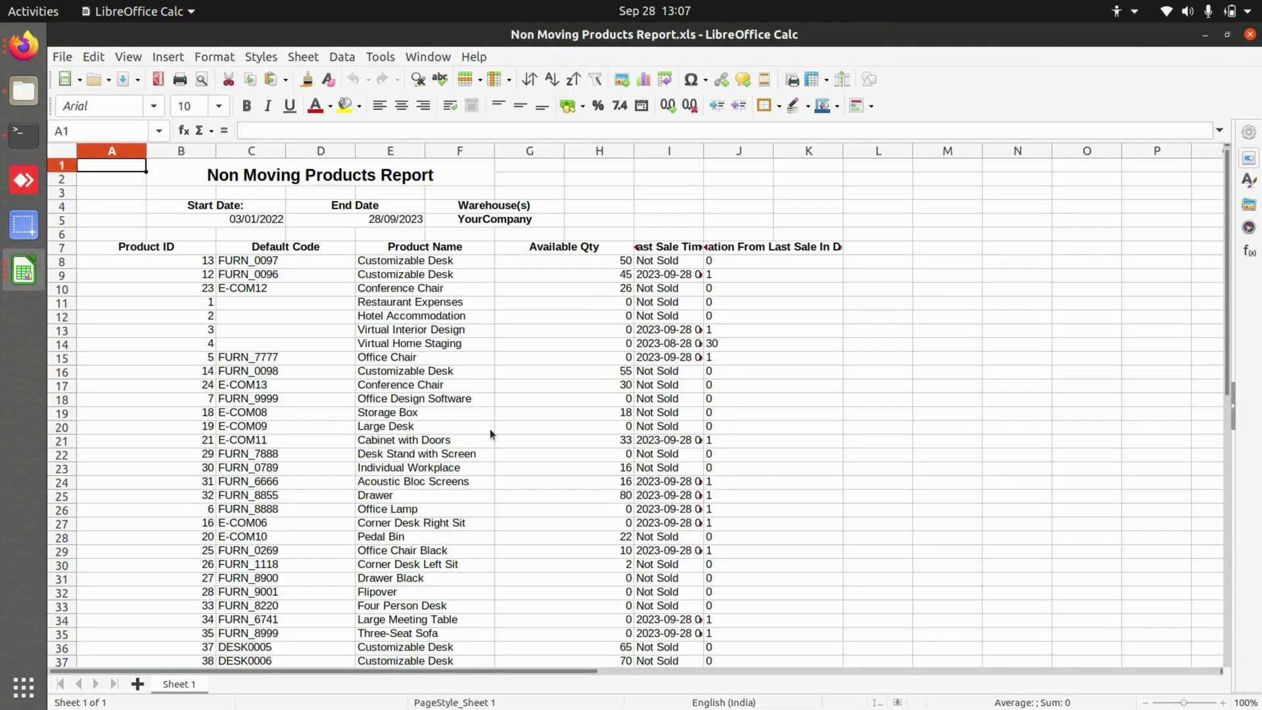
double_click(702, 152)
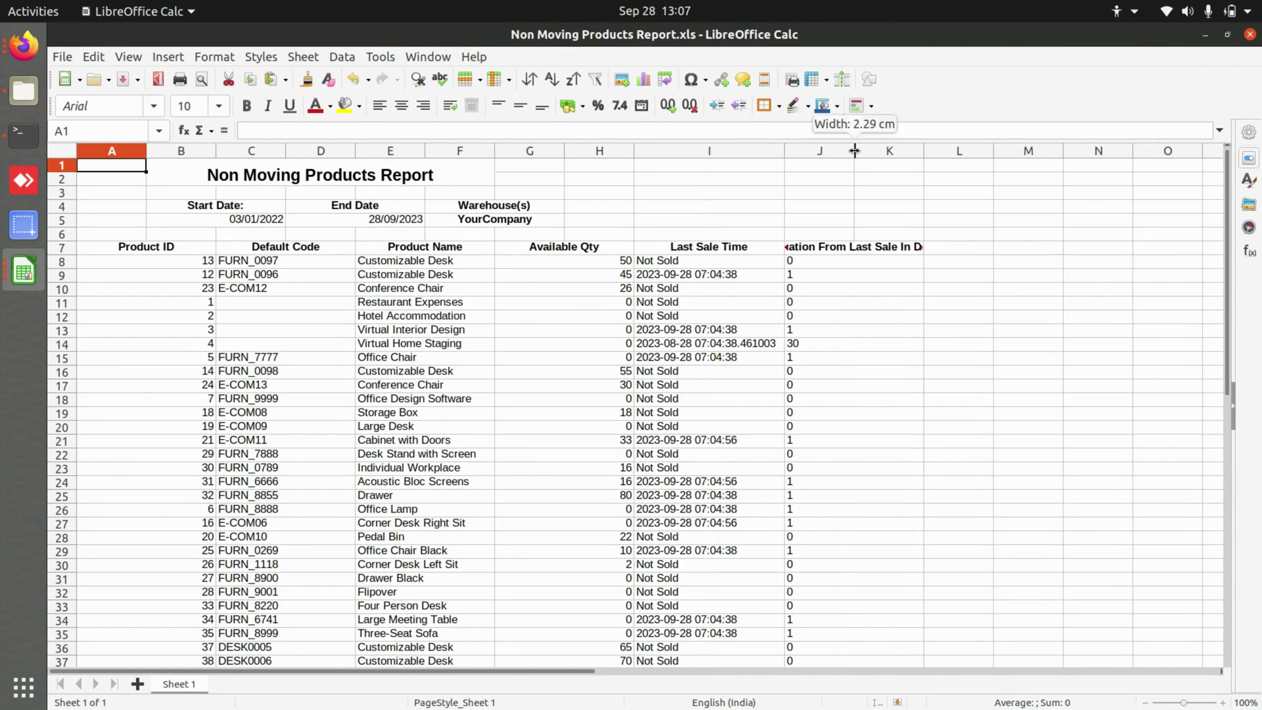
click(820, 248)
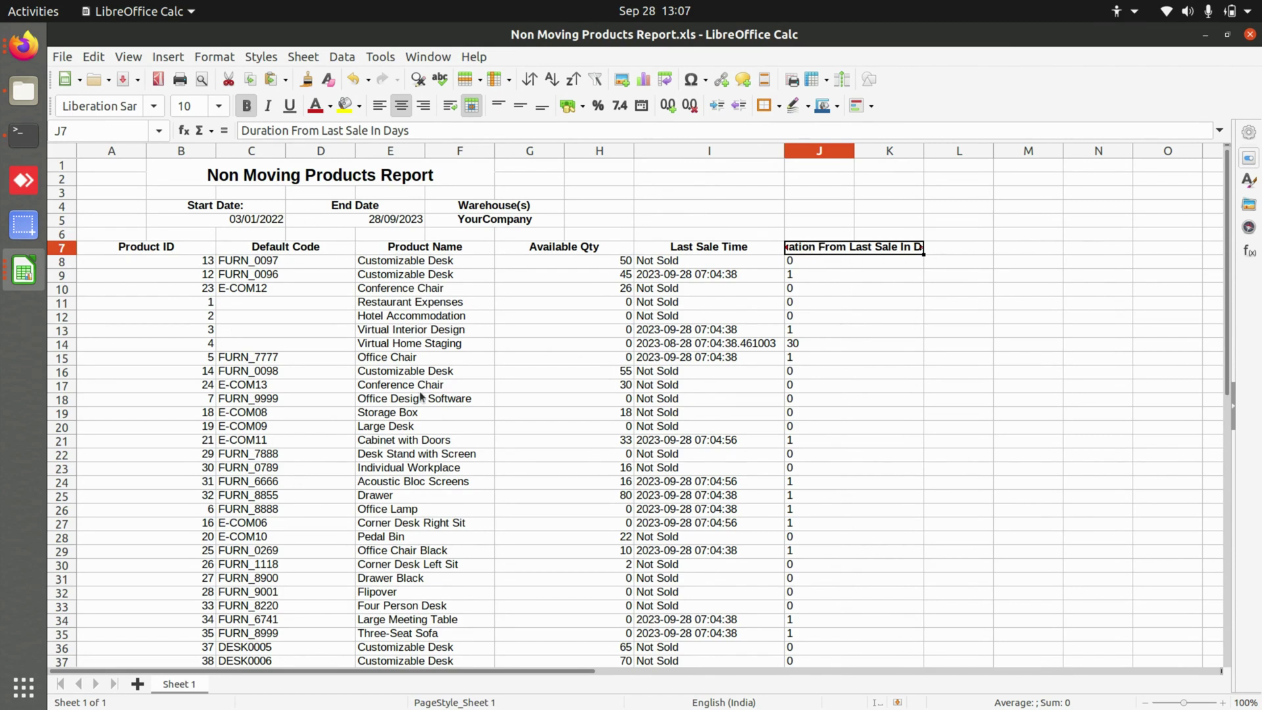
Step: Return to Odoo in Firefox, dismiss the download dialog and open the Warehouse Out of Stock Analysis Report
key(alt+Tab)
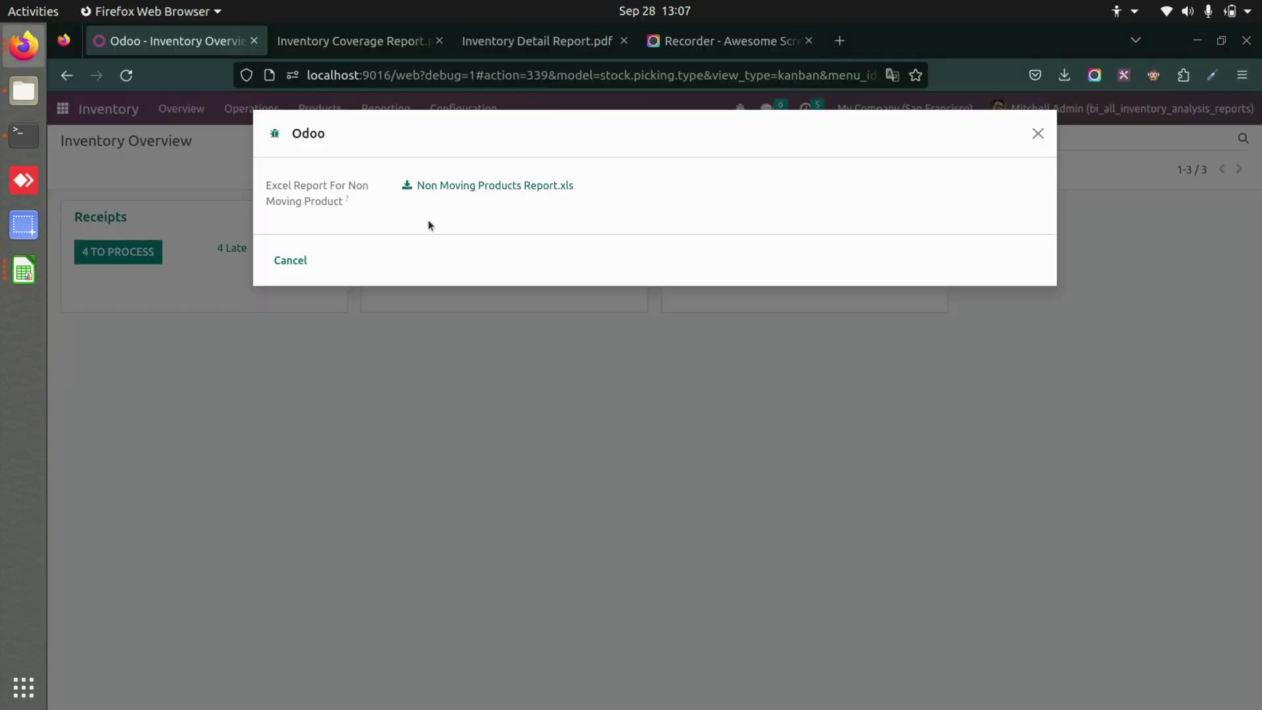
click(289, 258)
click(378, 117)
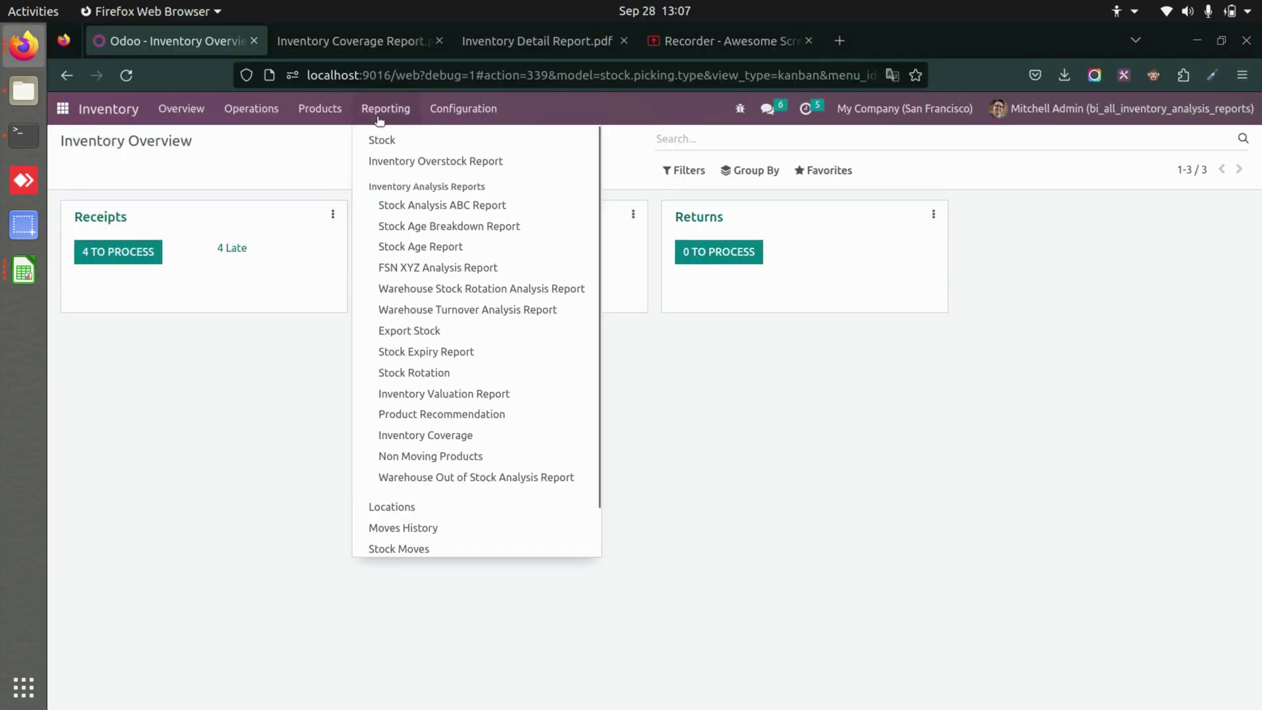
click(479, 475)
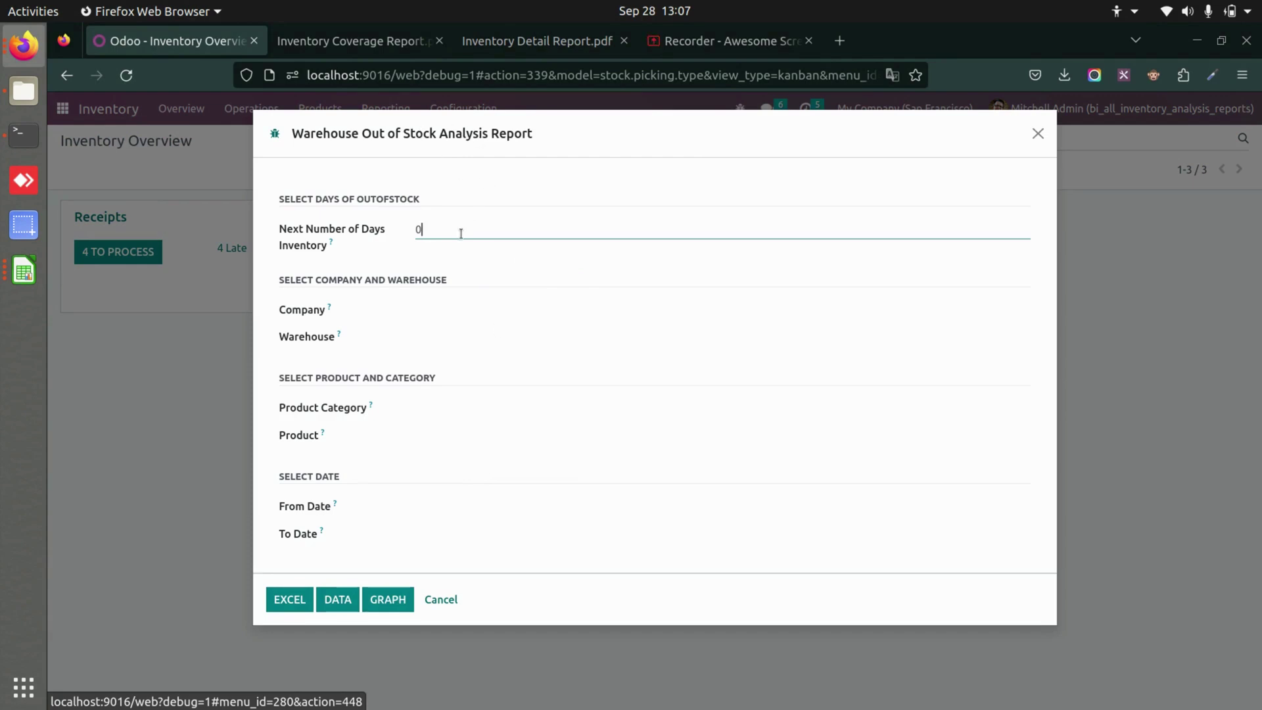
Step: Configure the out-of-stock report for 365 days, My Company (San Francisco), the YourCompany warehouse and the All / Saleable / Office Furniture category
text(365)
click(497, 308)
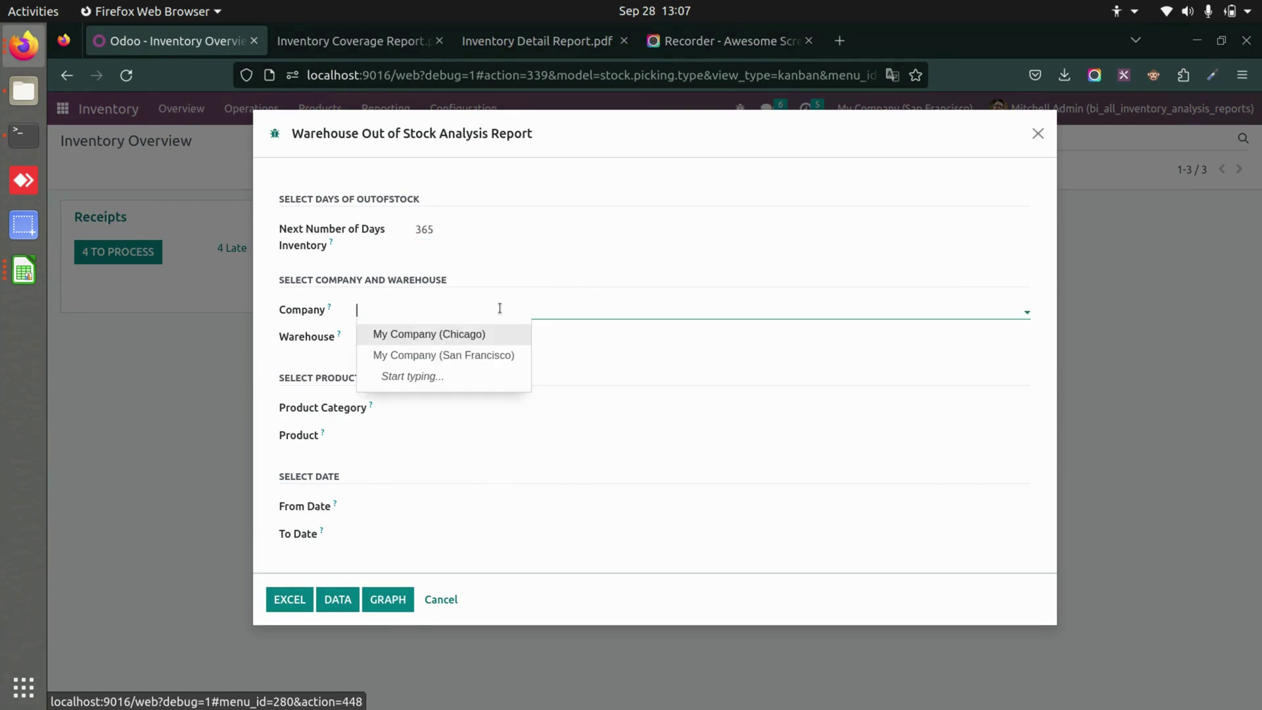
click(397, 355)
click(374, 334)
click(397, 360)
click(428, 413)
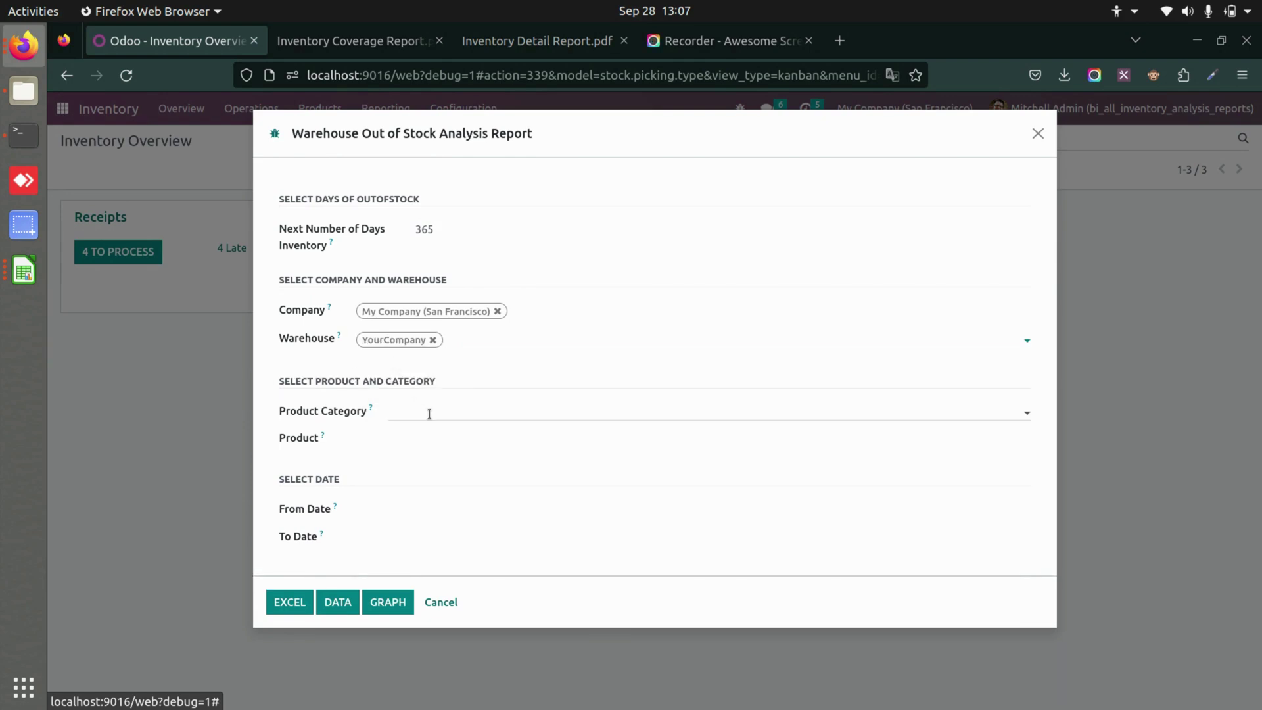
click(537, 546)
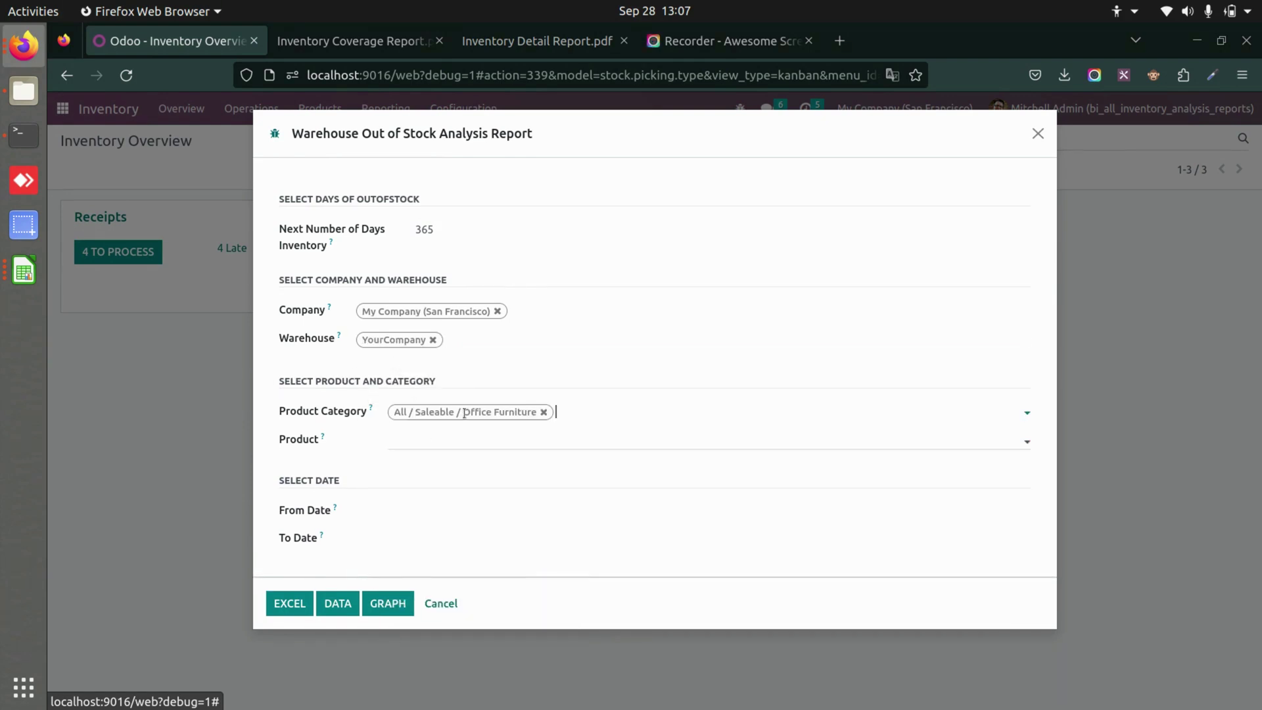
Step: Set the out-of-stock report's date range from 01/17/2022 to 09/28/2023
click(422, 515)
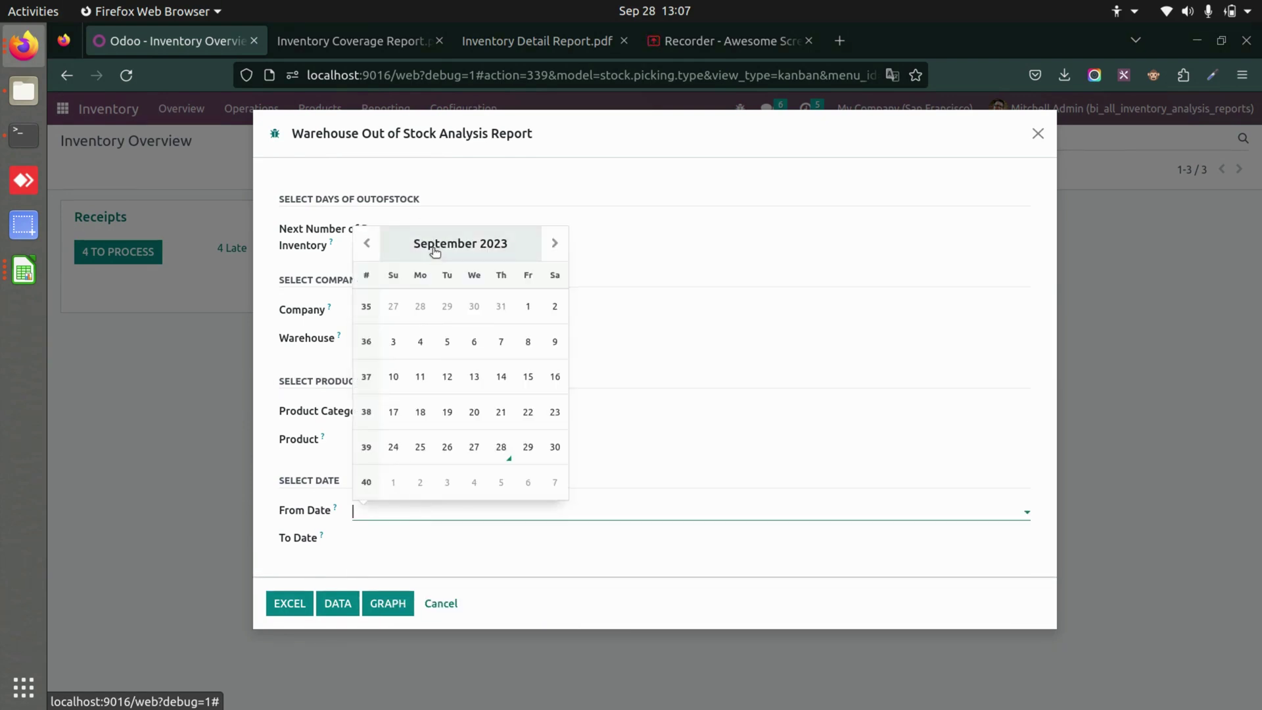
click(433, 249)
click(406, 340)
click(392, 382)
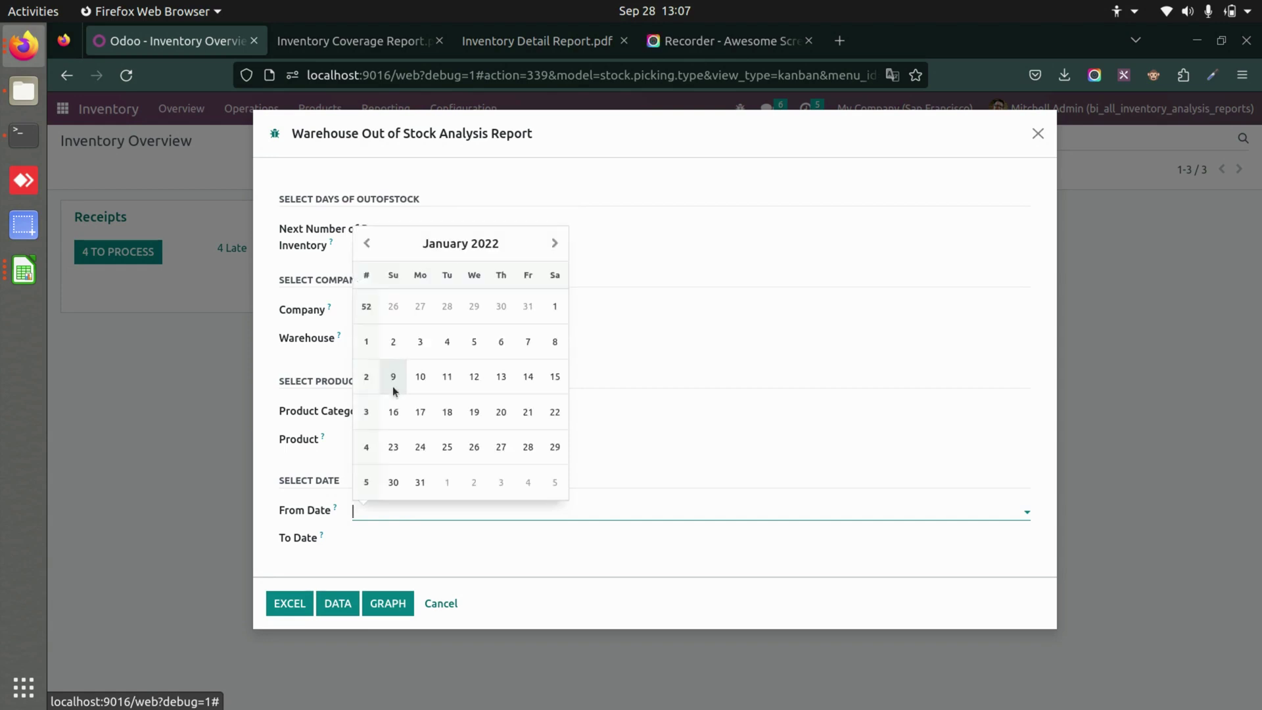
click(423, 412)
click(383, 540)
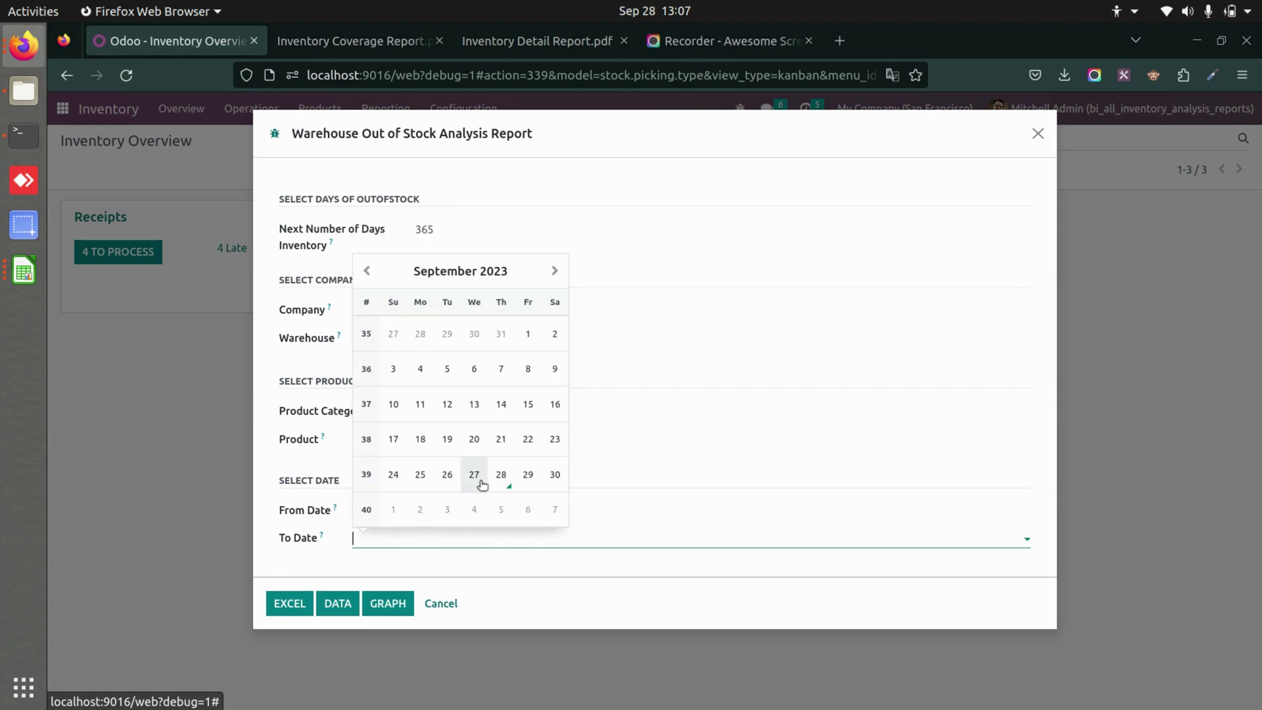
click(501, 474)
Step: Download the out-of-stock Excel report and review all its columns in LibreOffice Calc before dismissing the download dialog in Odoo
click(284, 611)
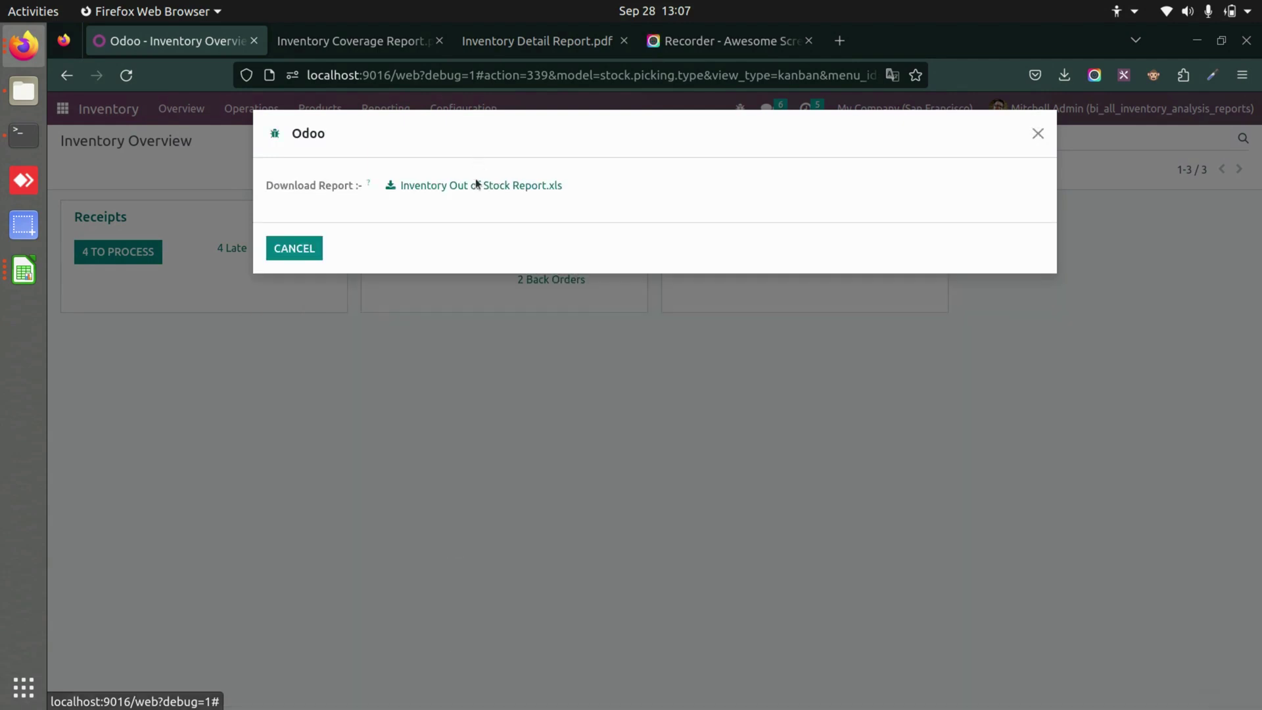
click(473, 186)
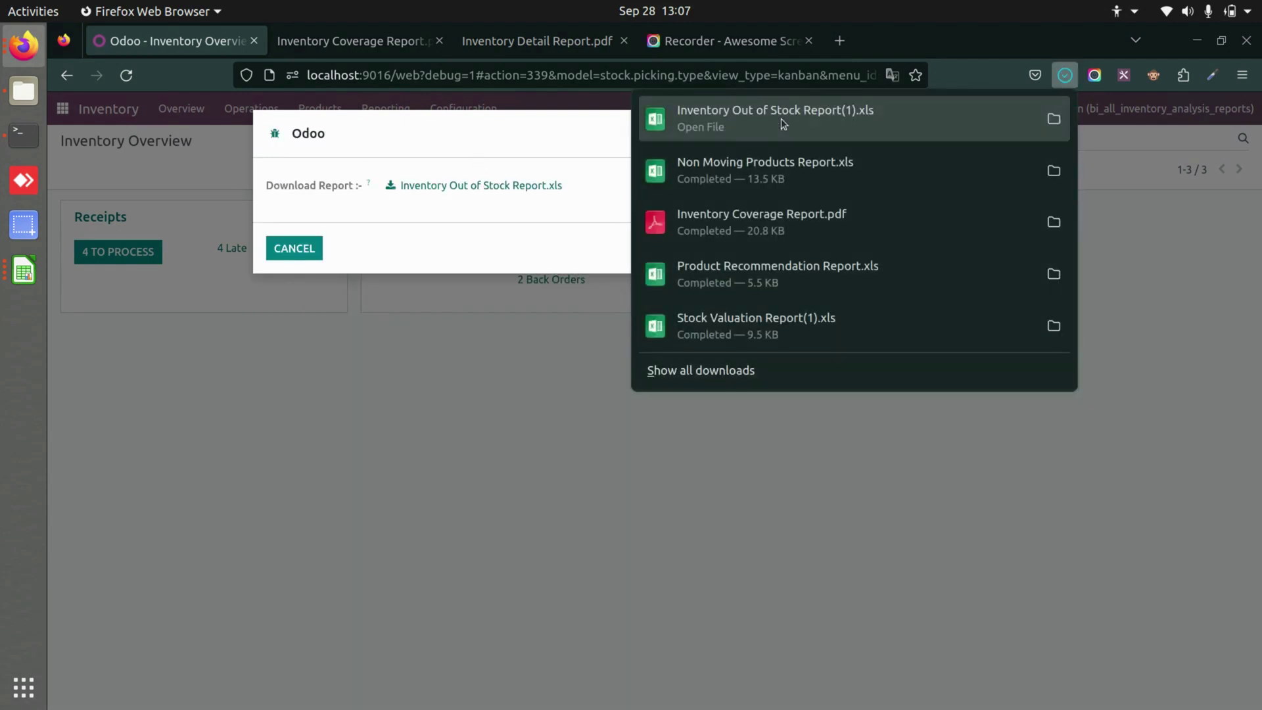
click(727, 108)
click(621, 42)
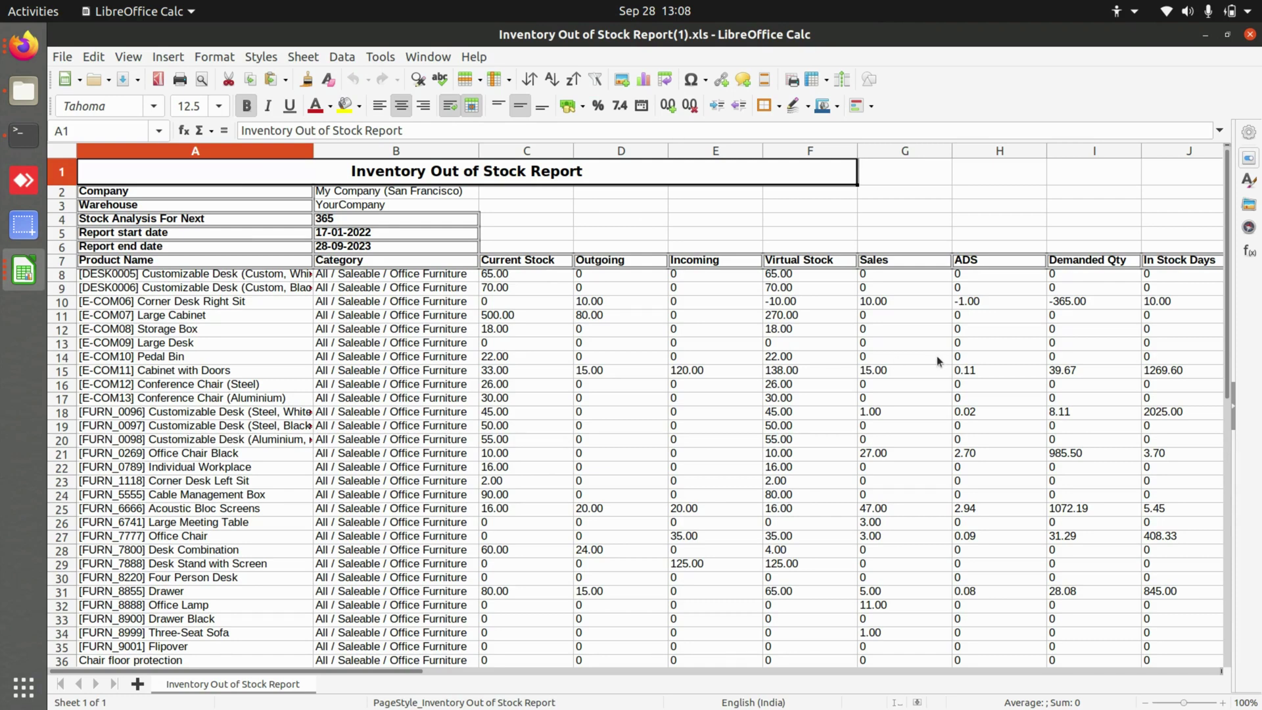
drag(383, 669, 720, 672)
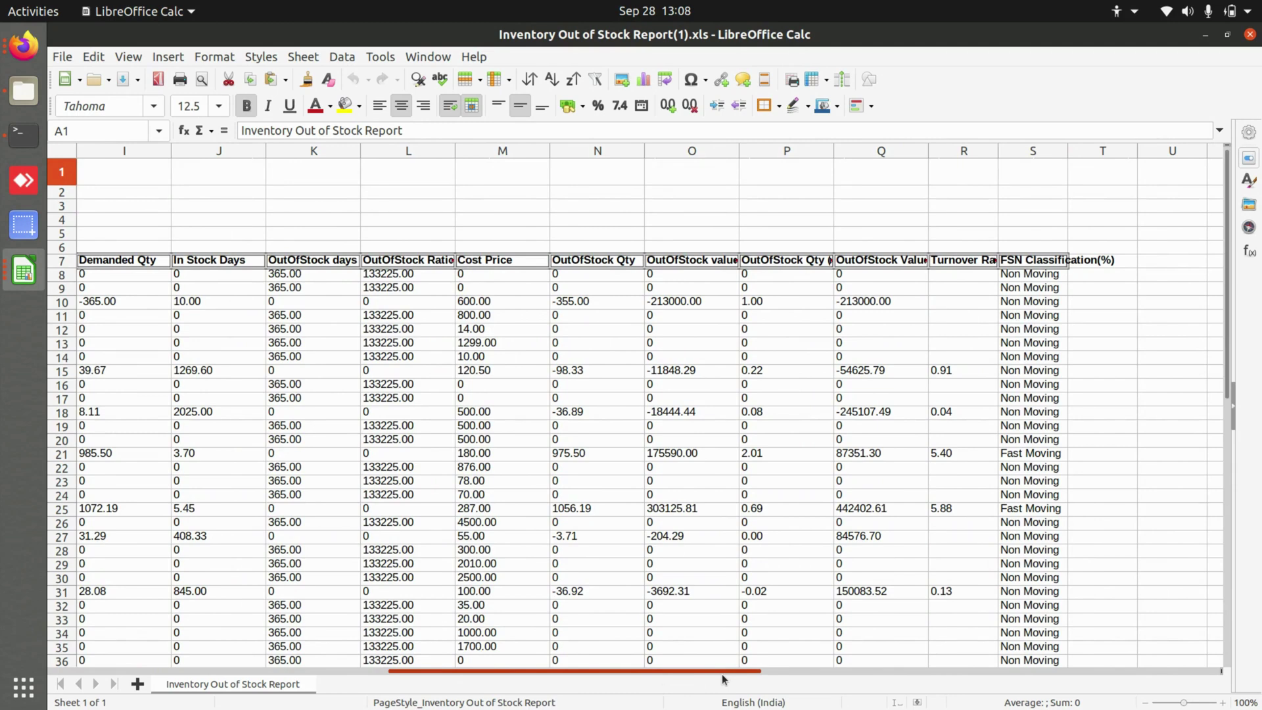
drag(722, 673, 408, 649)
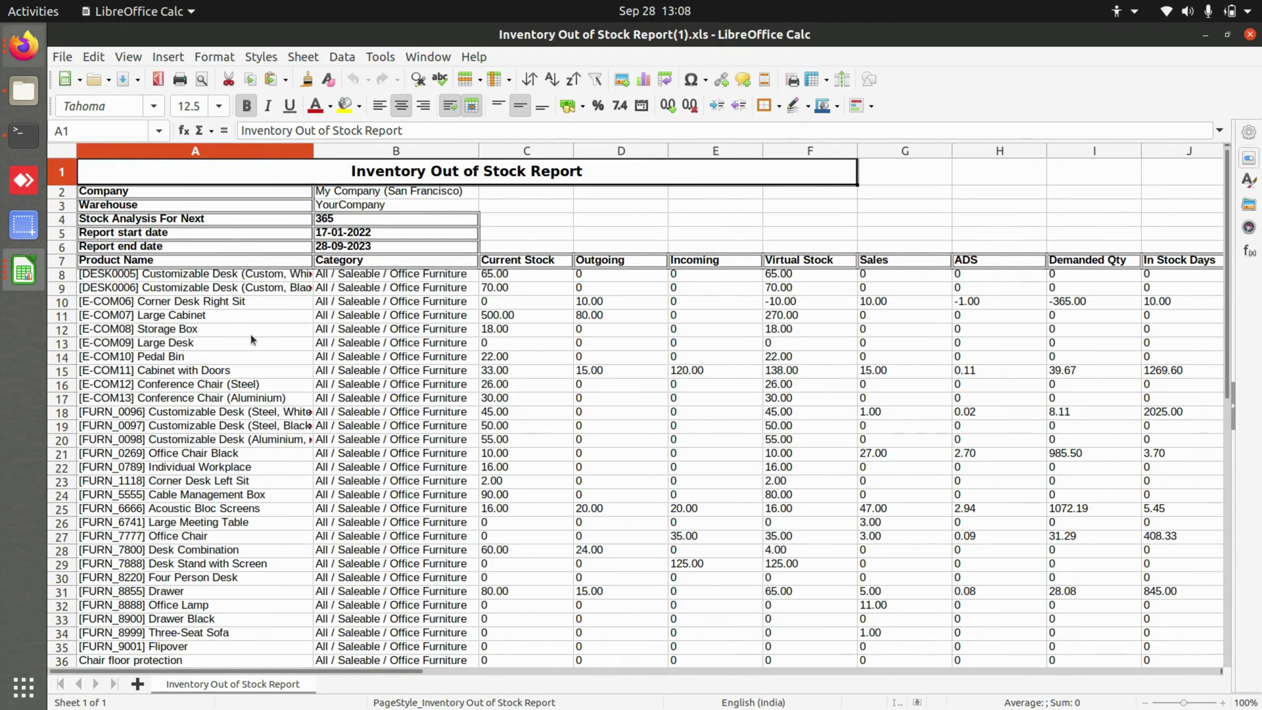
key(alt+Tab)
click(293, 247)
click(485, 258)
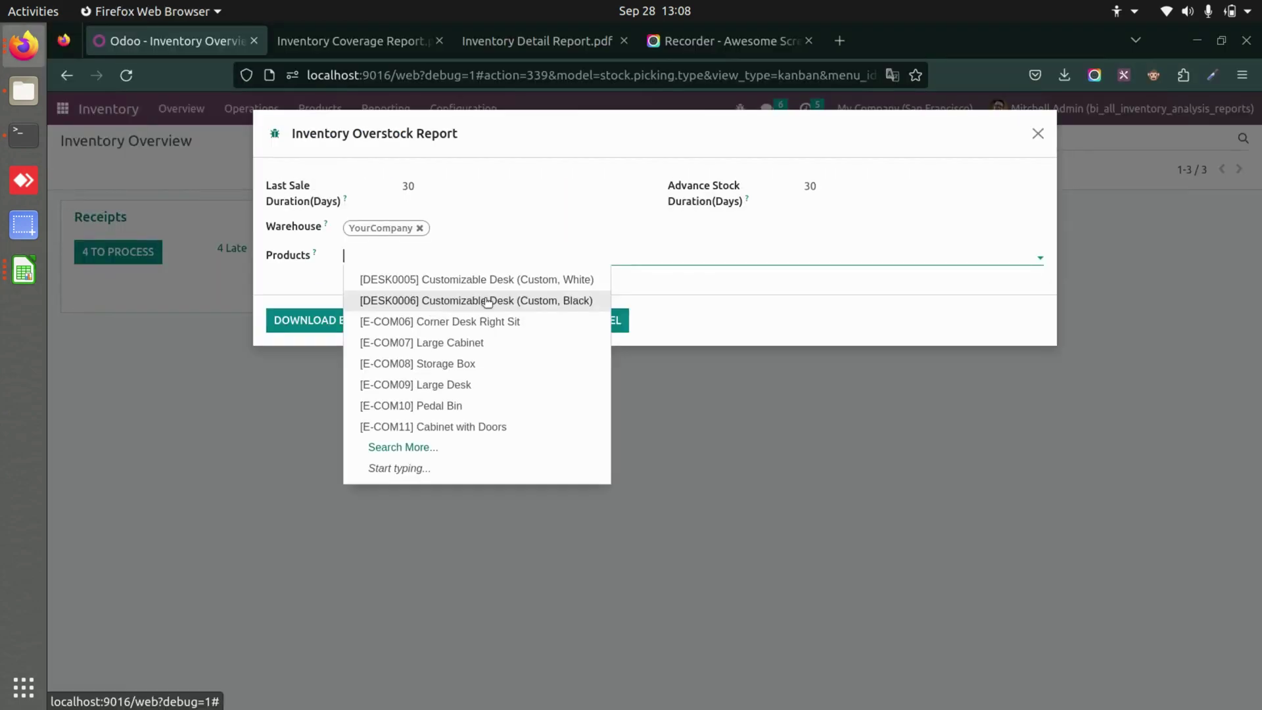
click(485, 280)
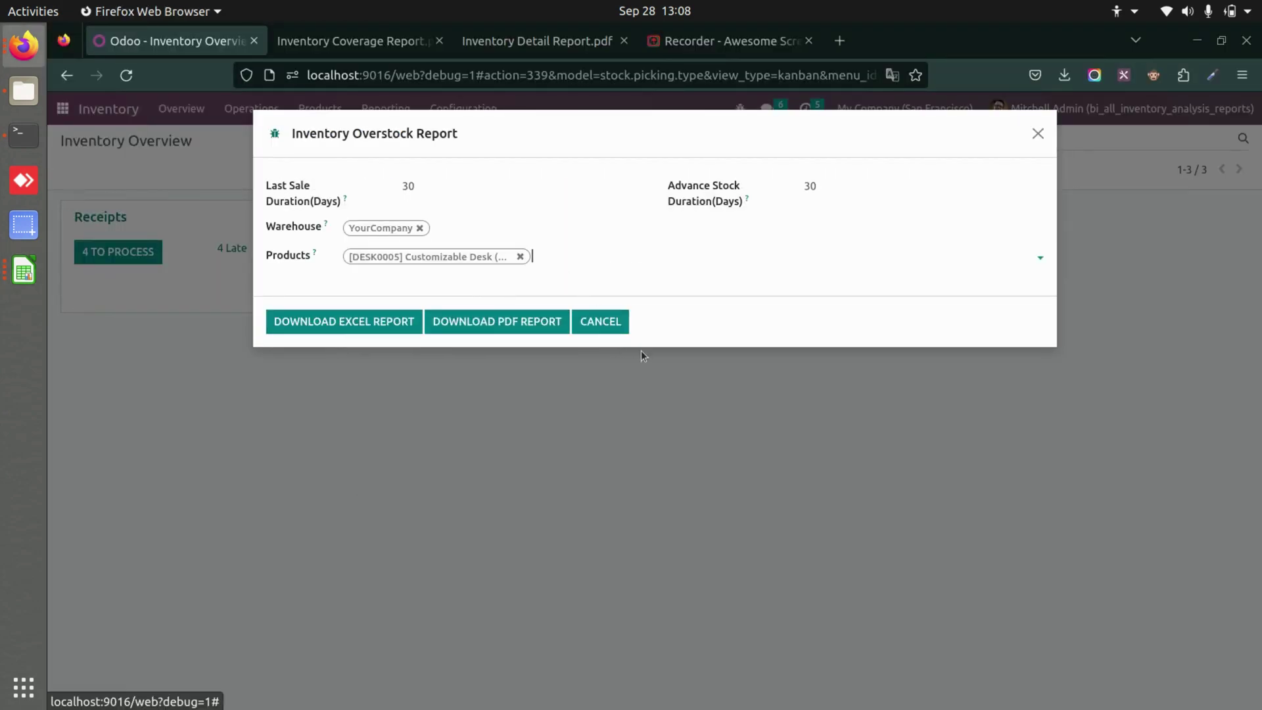
click(600, 324)
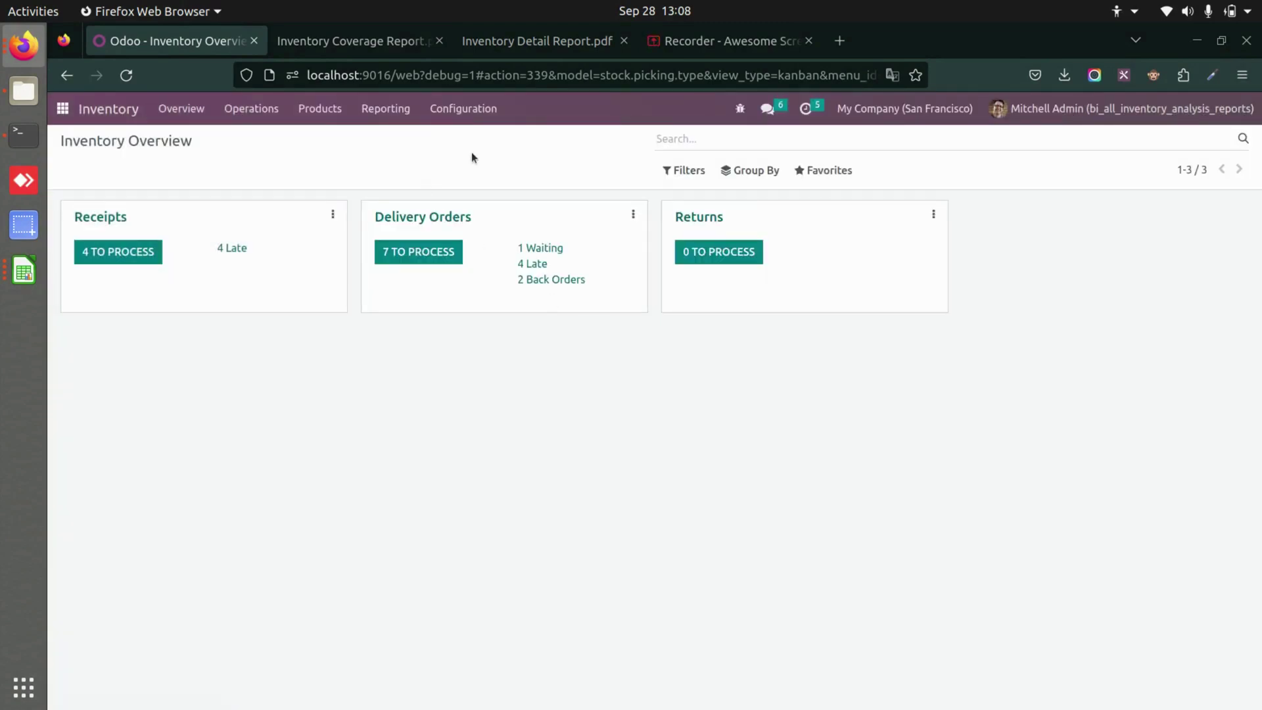
Step: Open the Inventory Overstock Report, set the last sale duration to 365 days and select the YourCompany warehouse
click(368, 111)
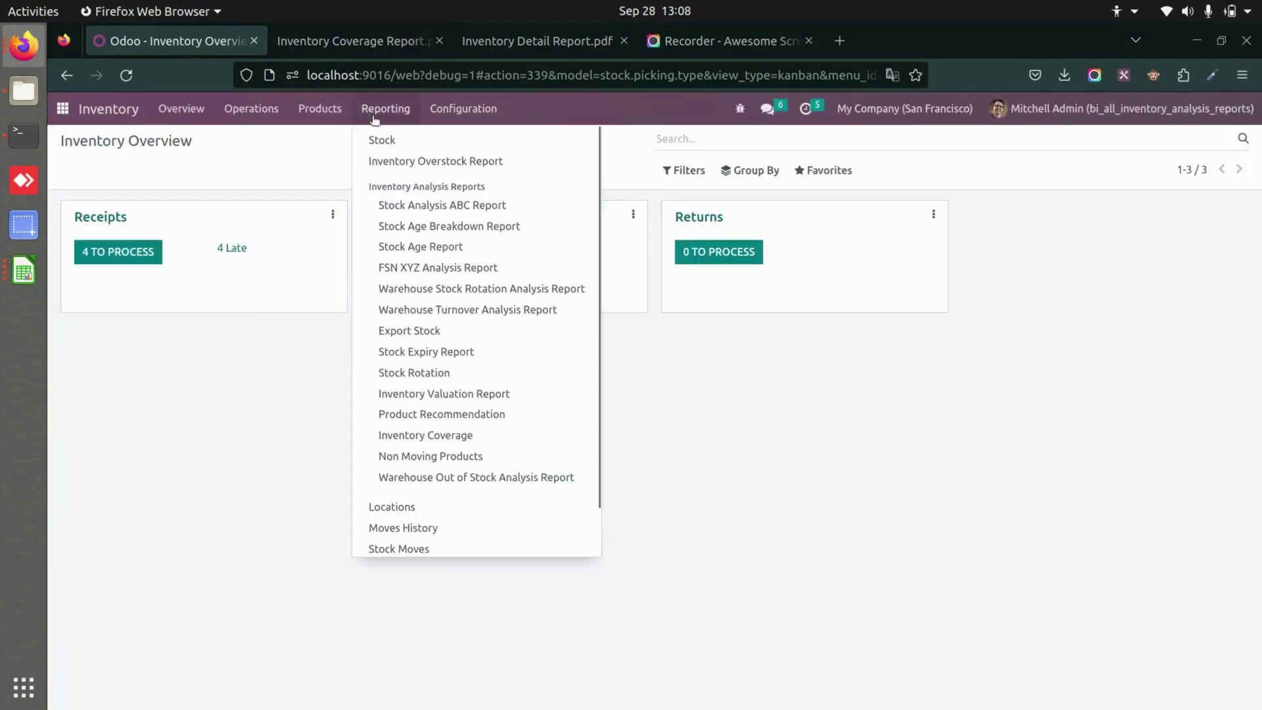
click(426, 164)
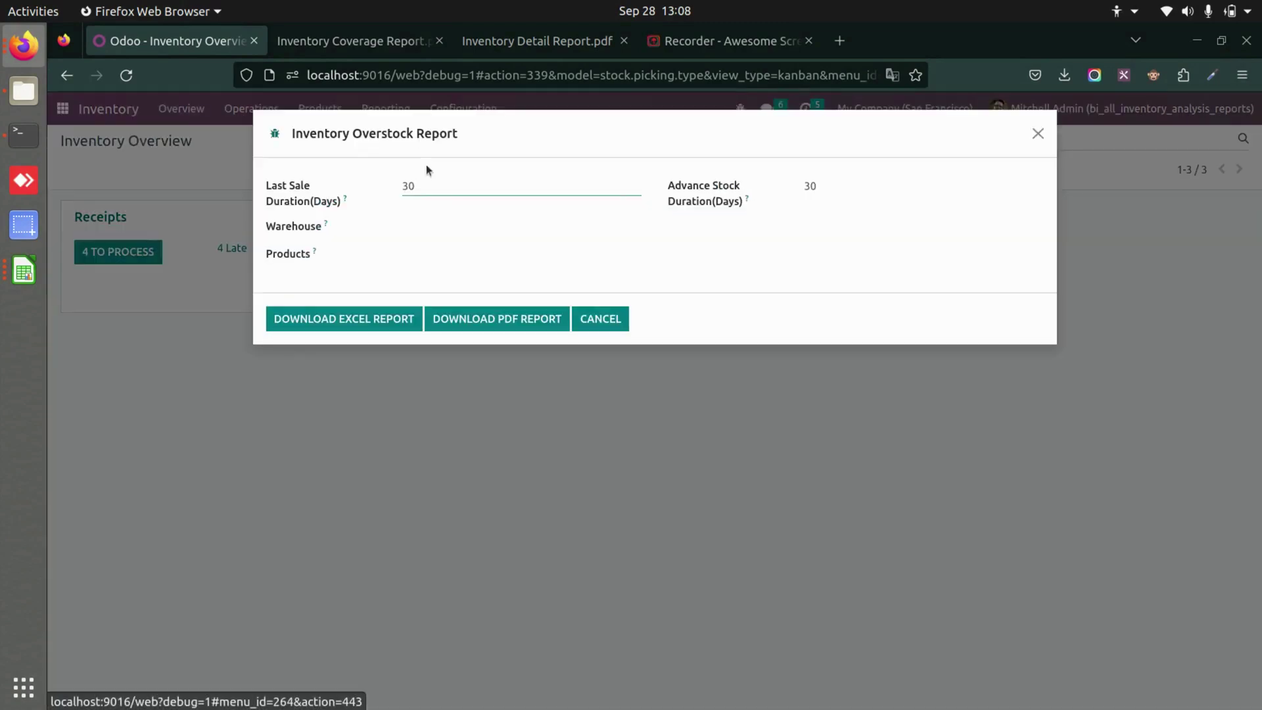
text(365)
click(423, 231)
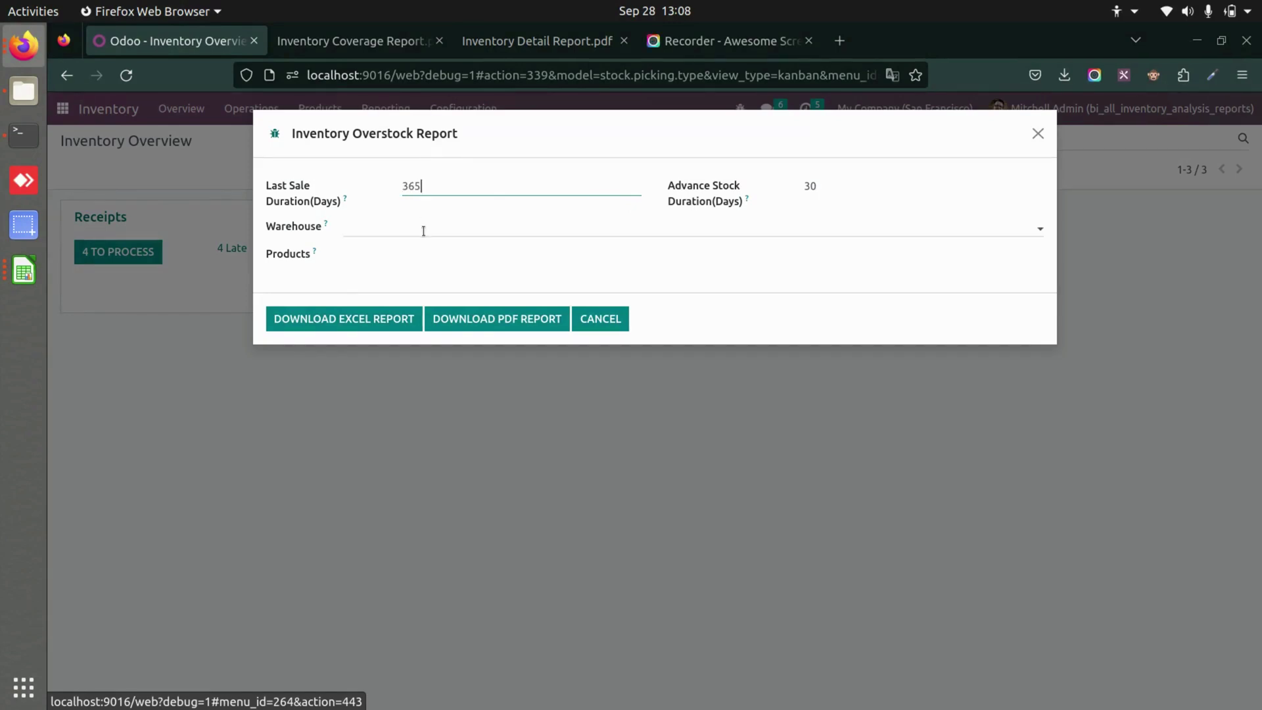
click(429, 248)
Step: Add [DESK0005] Customizable Desk, [E-COM07] Large Cabinet, [E-COM11] Cabinet with Doors and [E-COM12] Conference Chair (Steel) to the overstock report's products
click(457, 254)
click(420, 285)
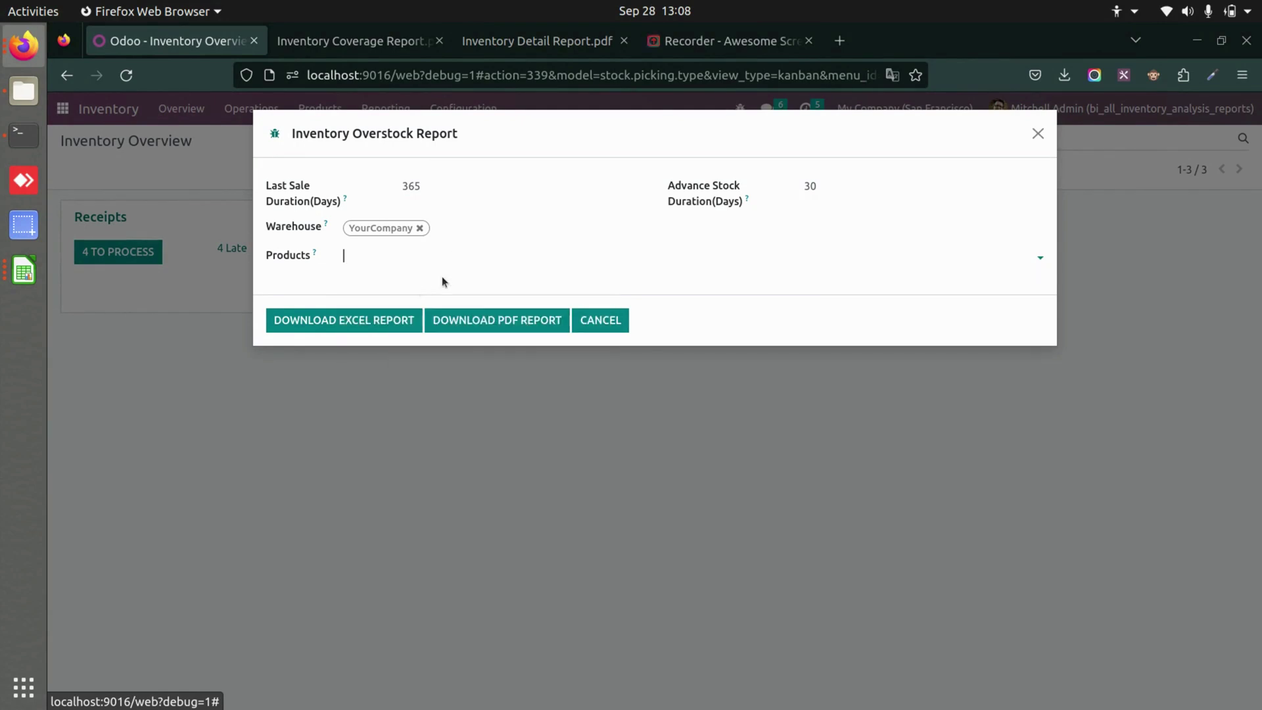
click(553, 258)
click(592, 322)
click(680, 259)
click(740, 385)
click(878, 258)
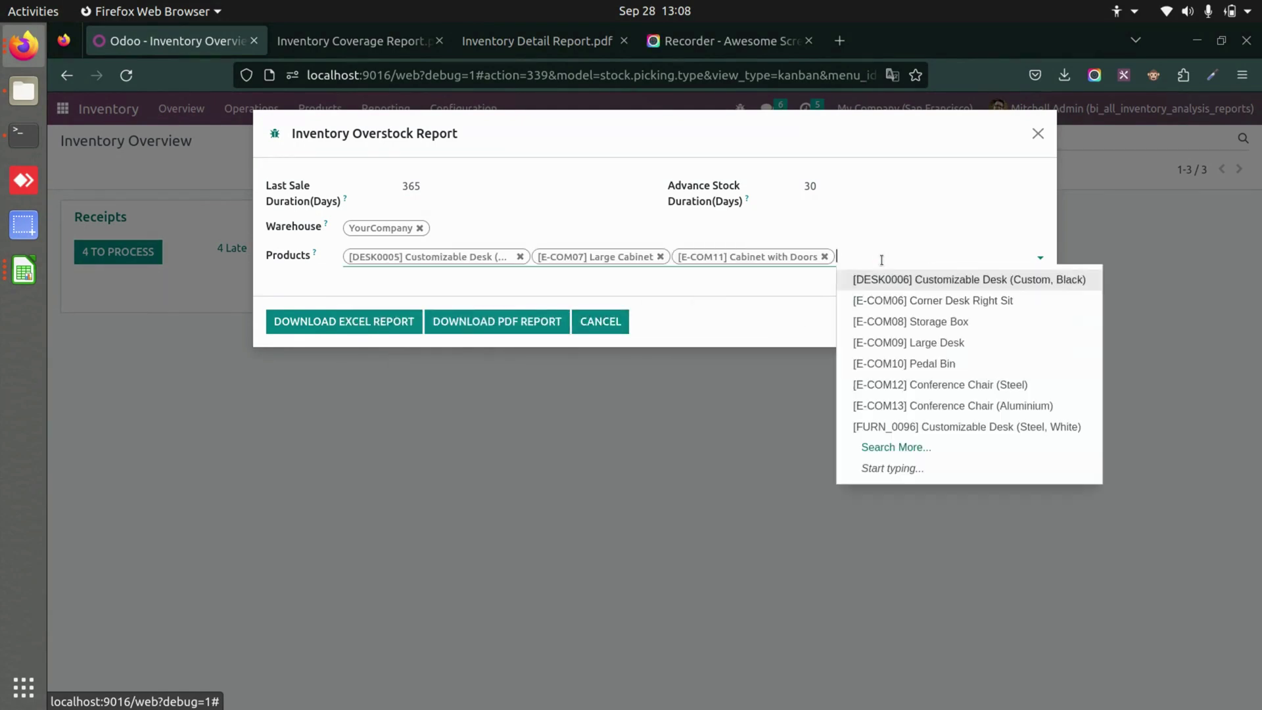
click(880, 384)
Step: Add [FURN_0097] Customizable Desk (Steel, Black), [E-COM10] Pedal Bin, [E-COM09] Large Desk and [E-COM06] Corner Desk Right Sit to the overstock report's products
click(887, 271)
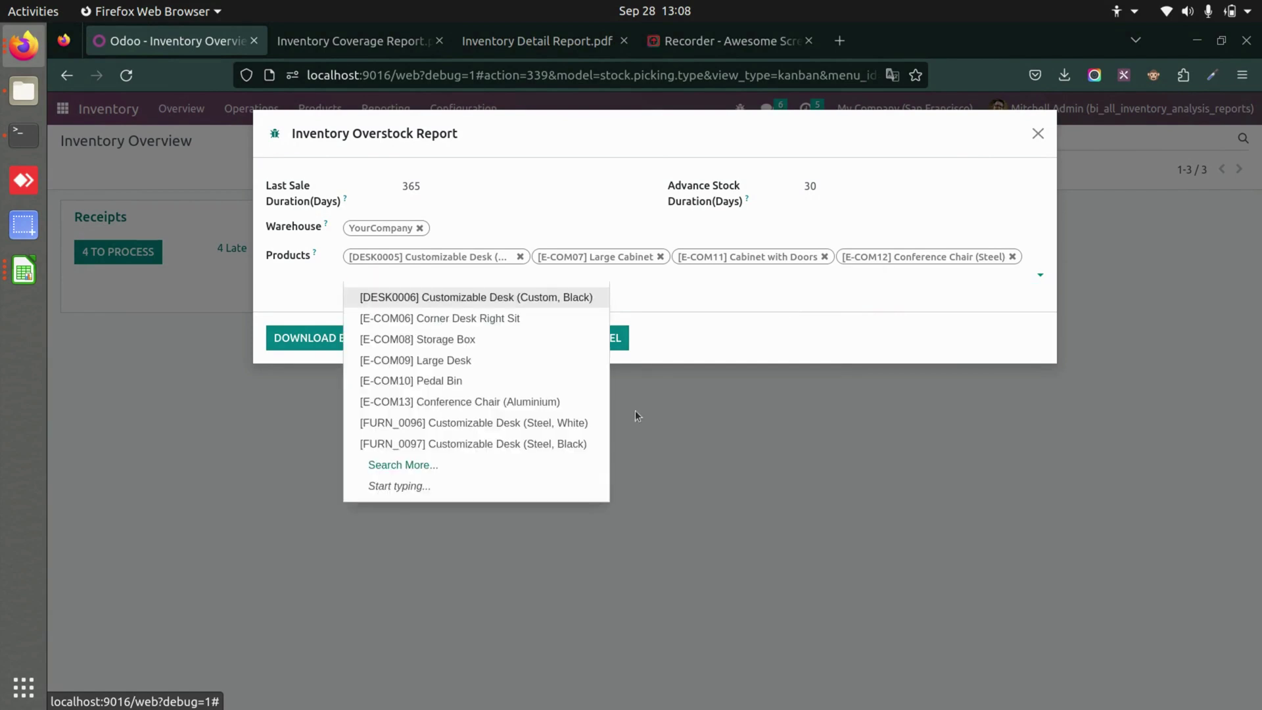
click(529, 442)
click(602, 284)
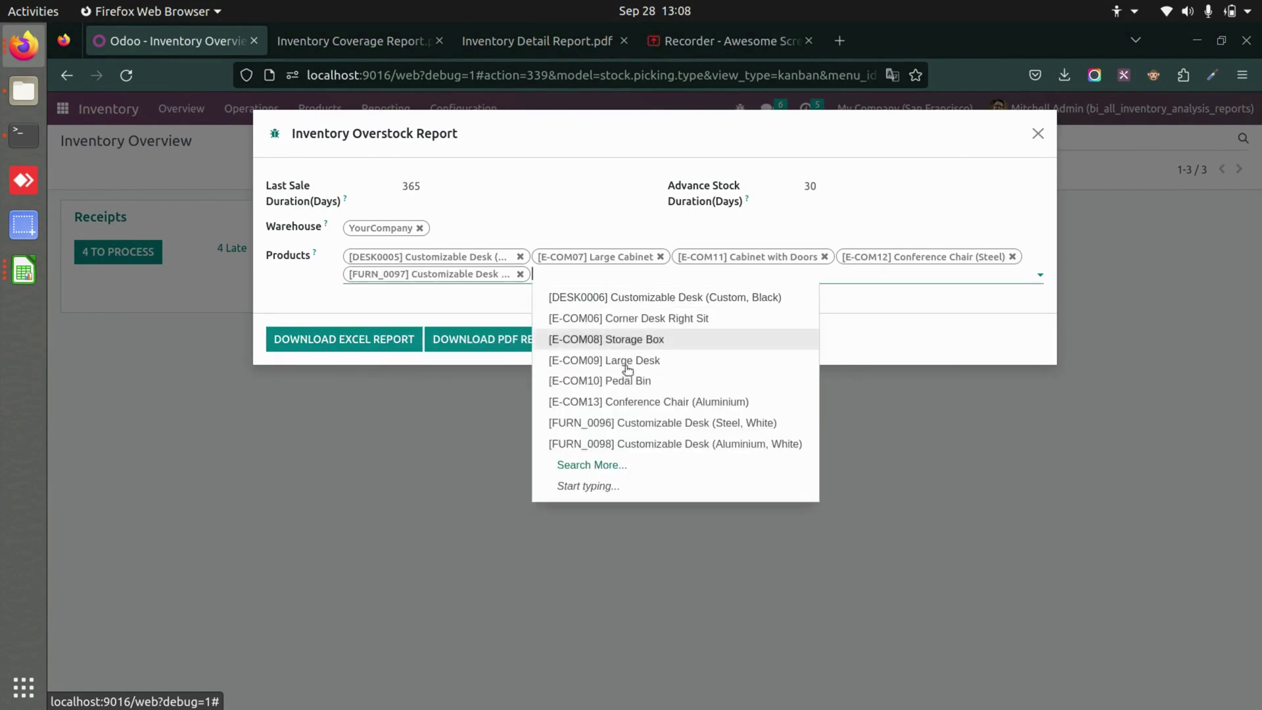
click(620, 378)
click(684, 274)
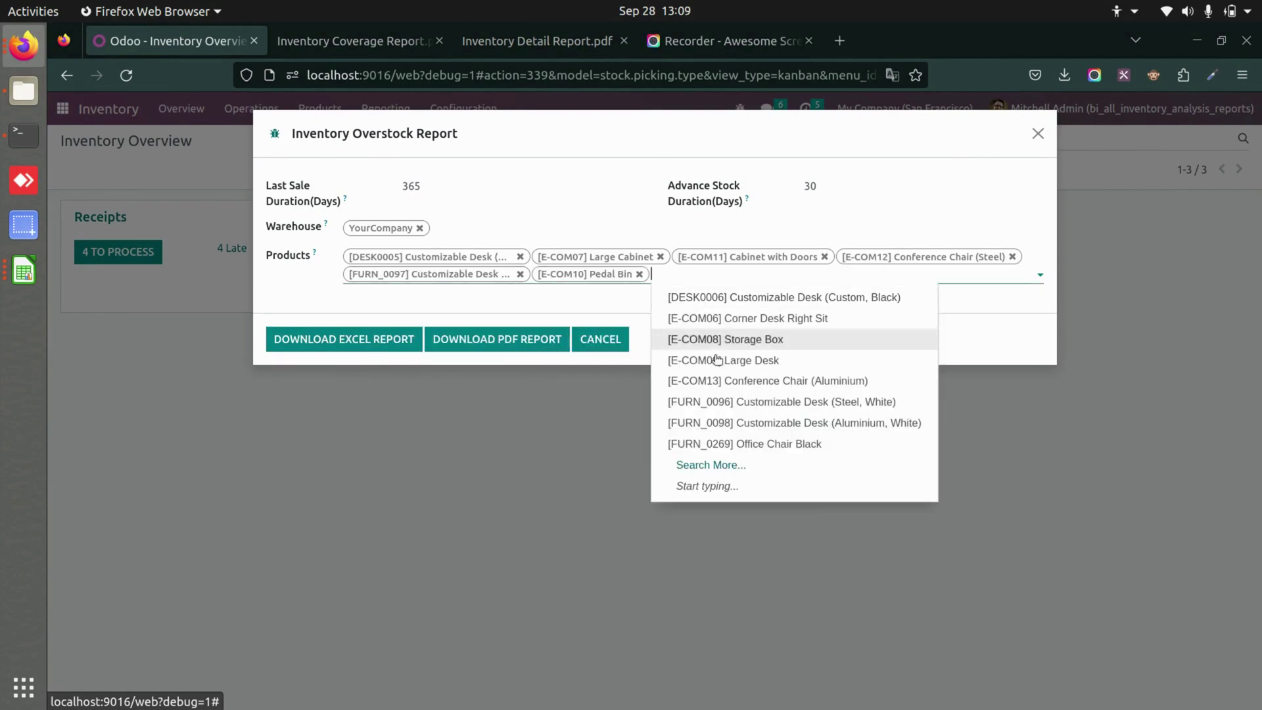
click(703, 358)
click(805, 271)
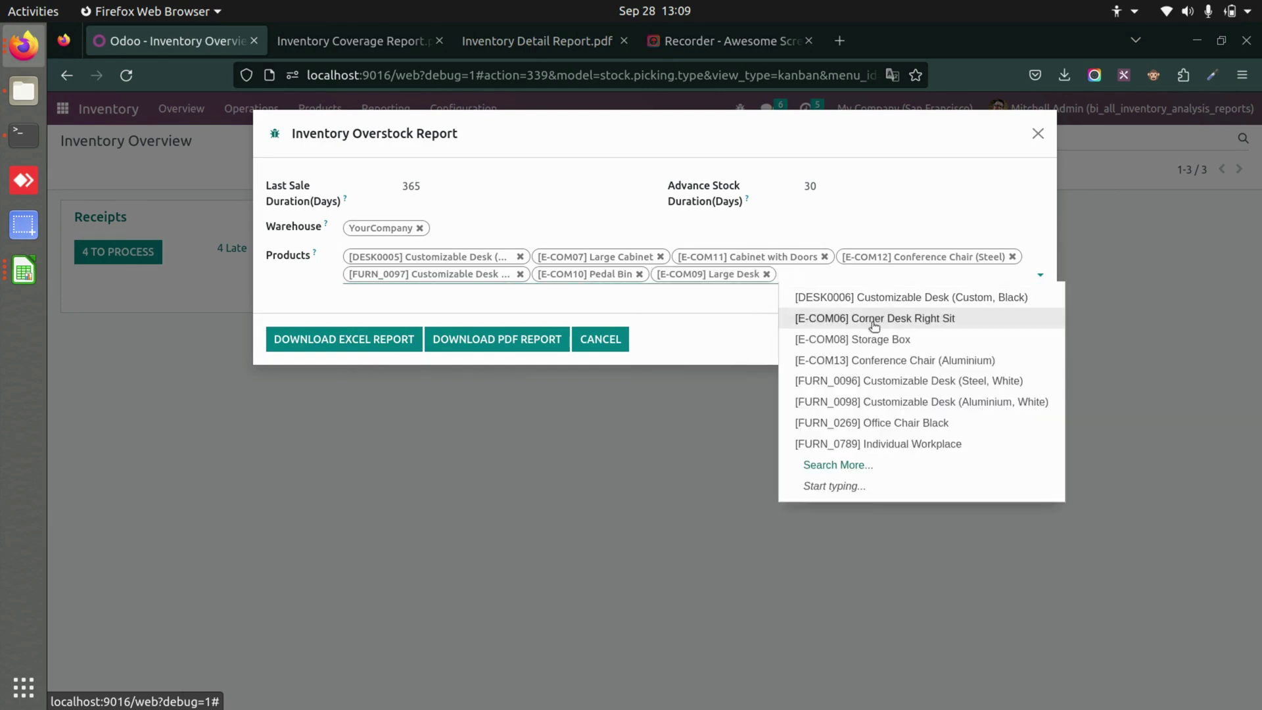
click(842, 320)
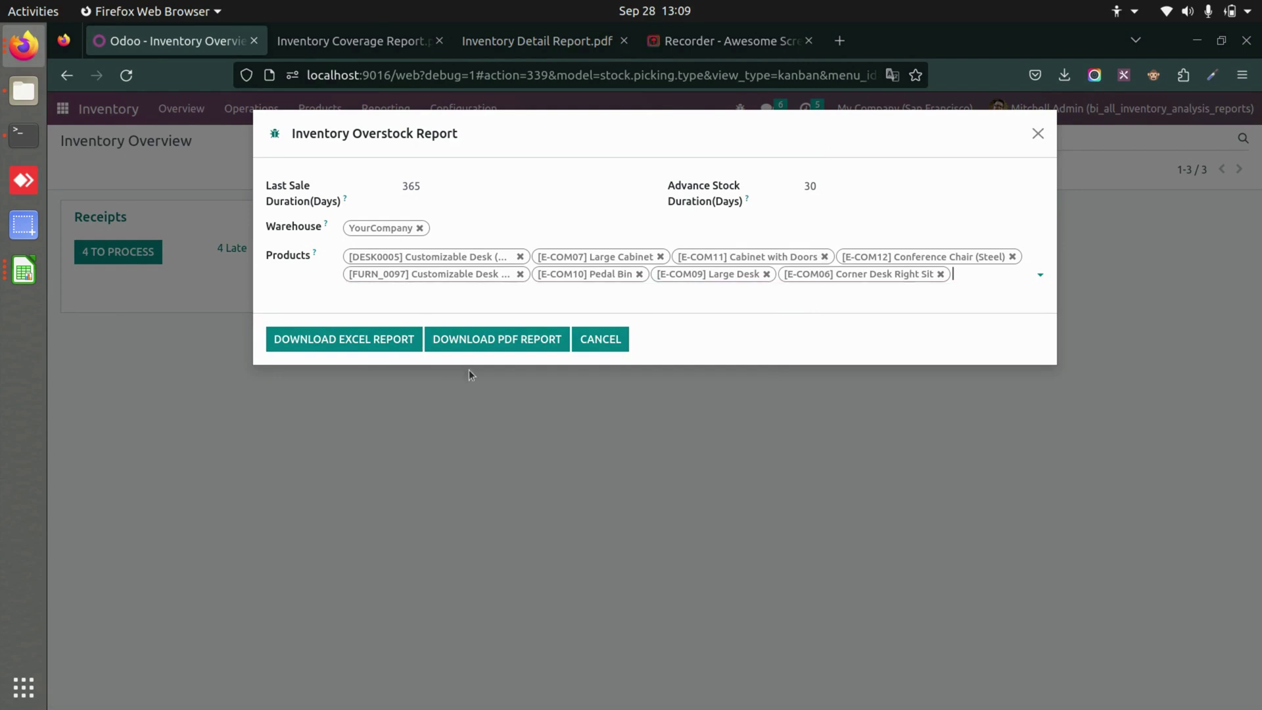
Step: Download the overstock report as a PDF and review its product rows and summary totals
click(482, 340)
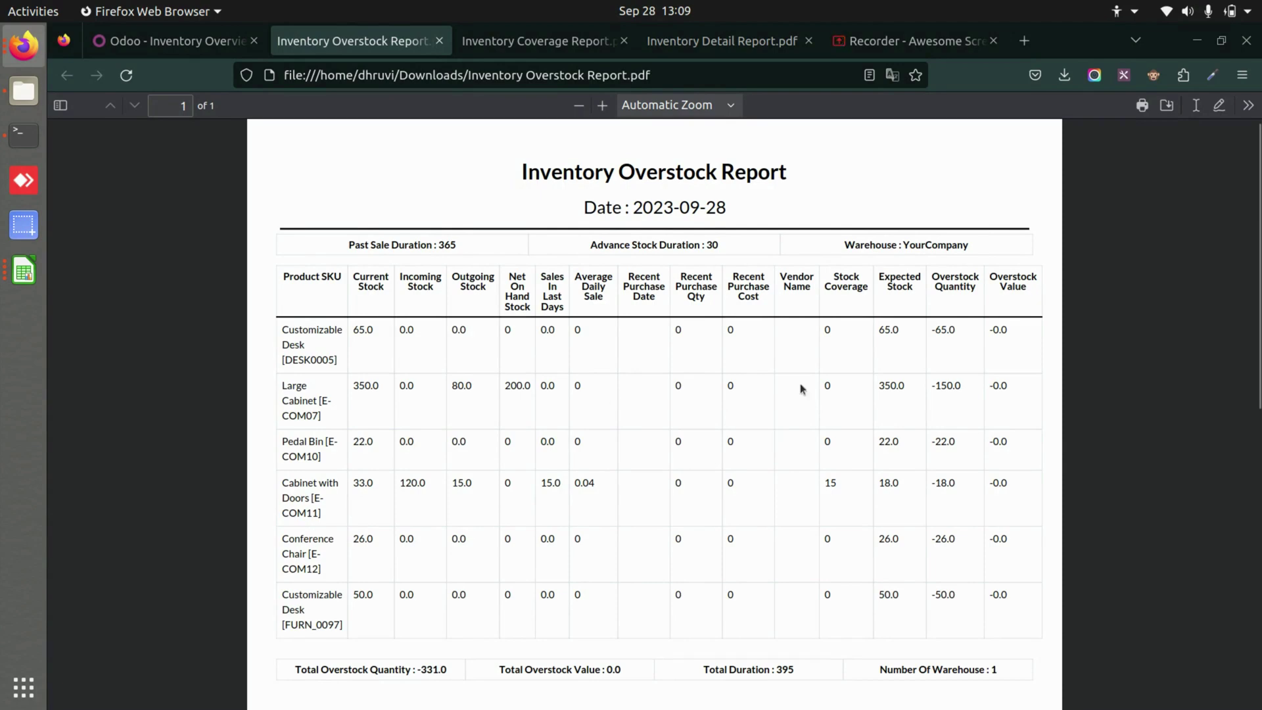
scroll(684, 473, down, 4)
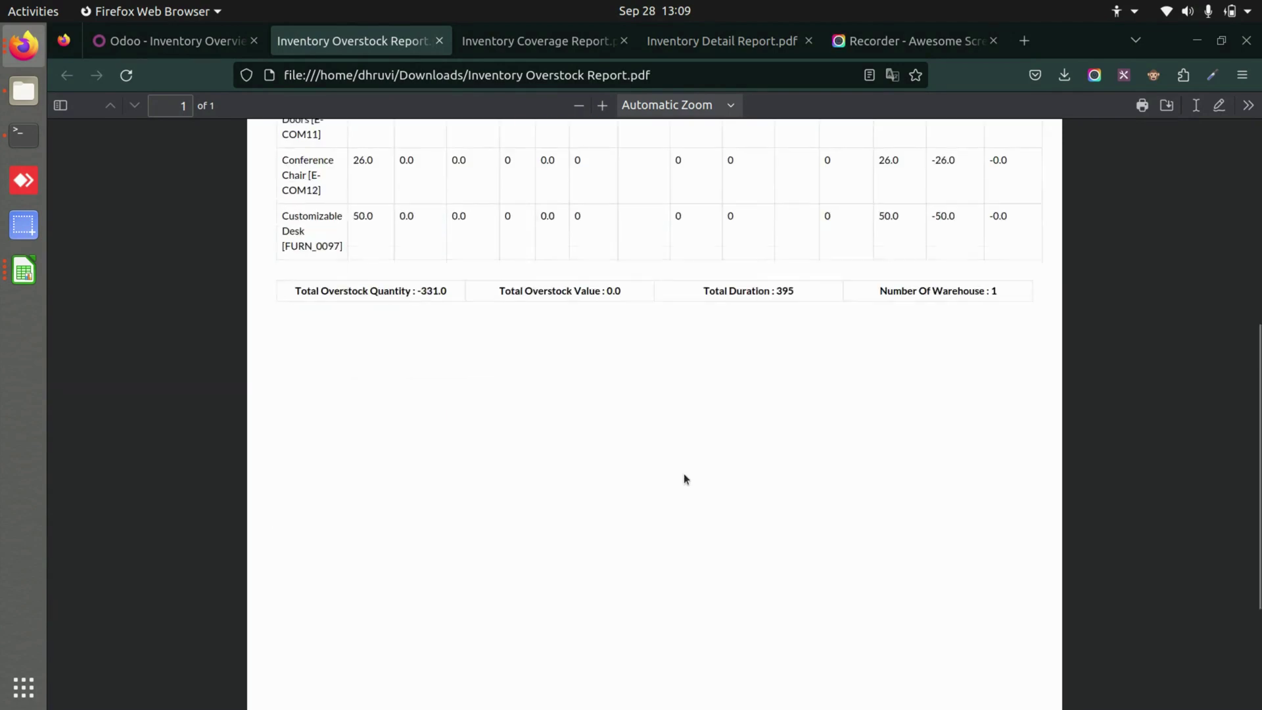
scroll(684, 474, up, 5)
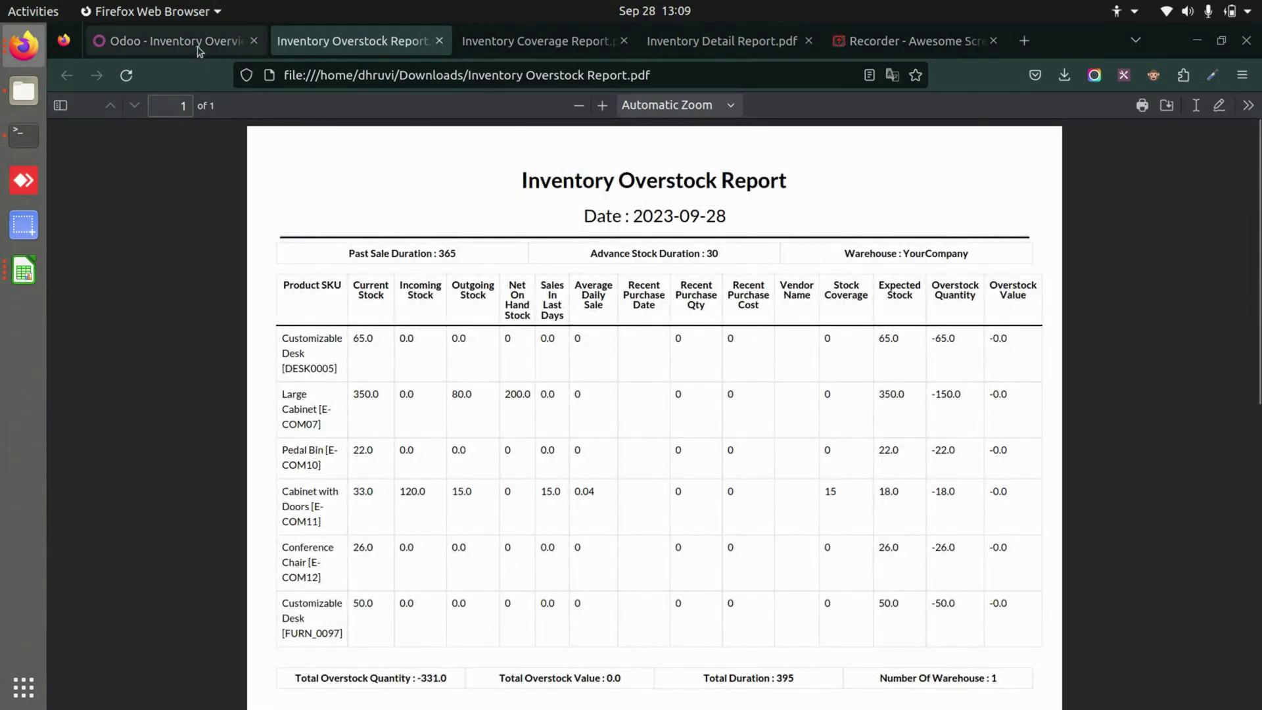
Step: Return to Odoo, download Inventory Overstock Report.xls and open it in LibreOffice Calc
click(164, 41)
click(354, 356)
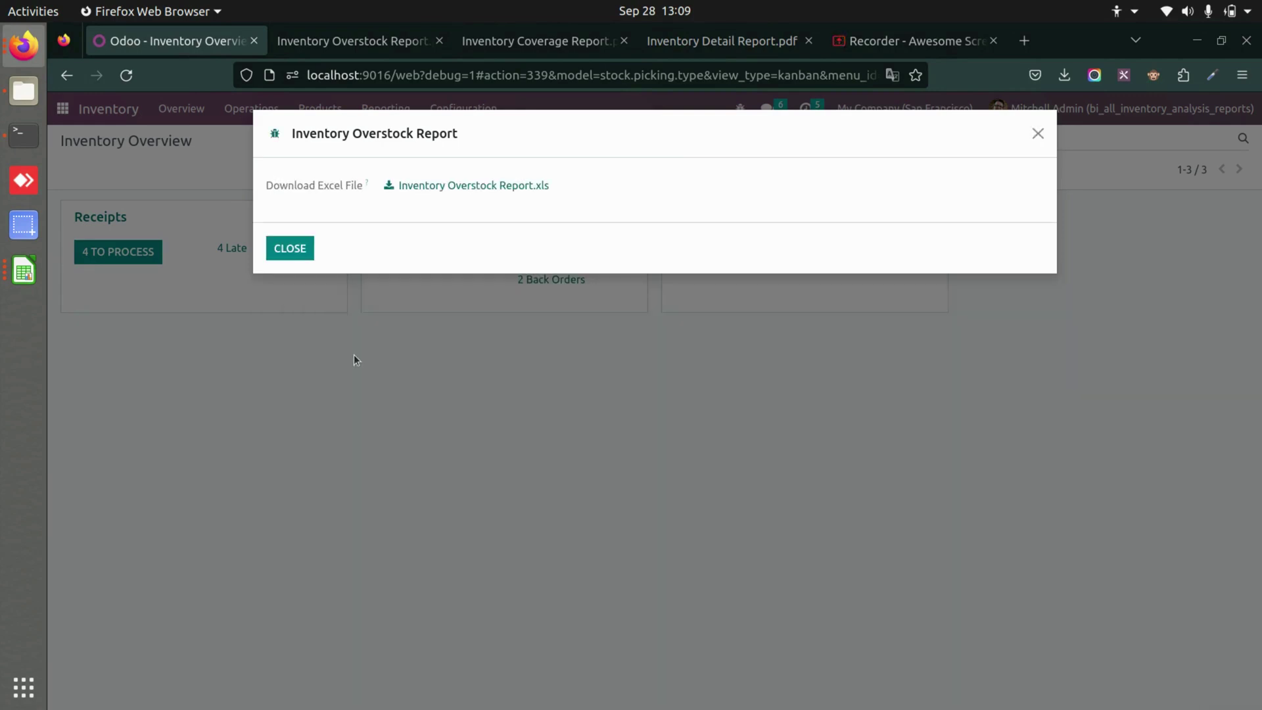
click(584, 185)
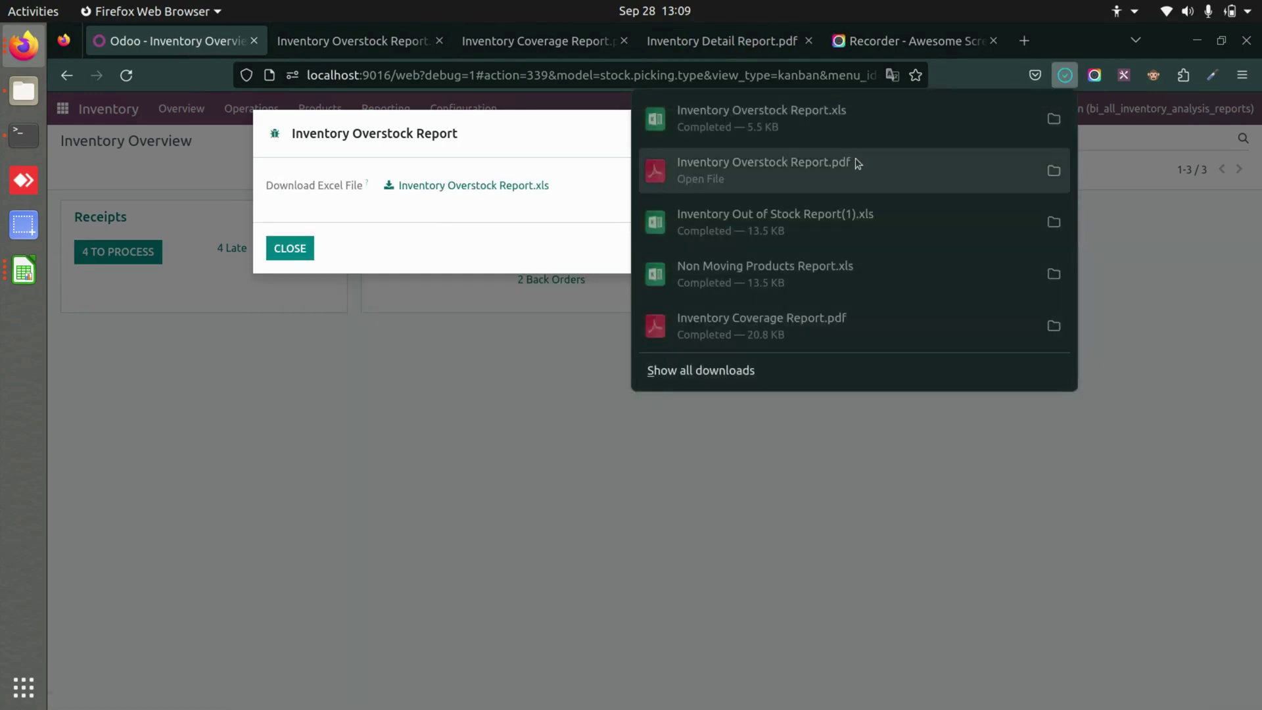
click(853, 116)
click(597, 51)
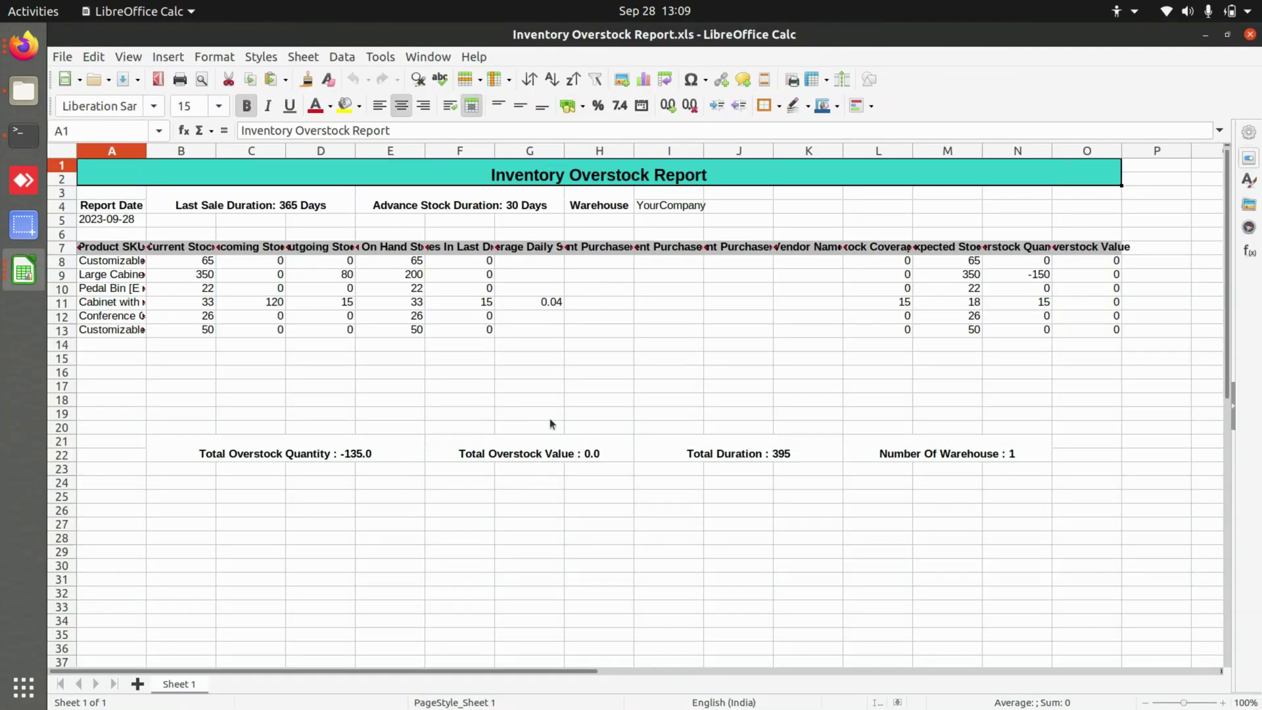
Step: Examine the overstock quantity, overstock value, duration and warehouse totals in the spreadsheet, and close the download dialog back in Odoo
click(301, 439)
click(508, 457)
click(710, 453)
click(918, 468)
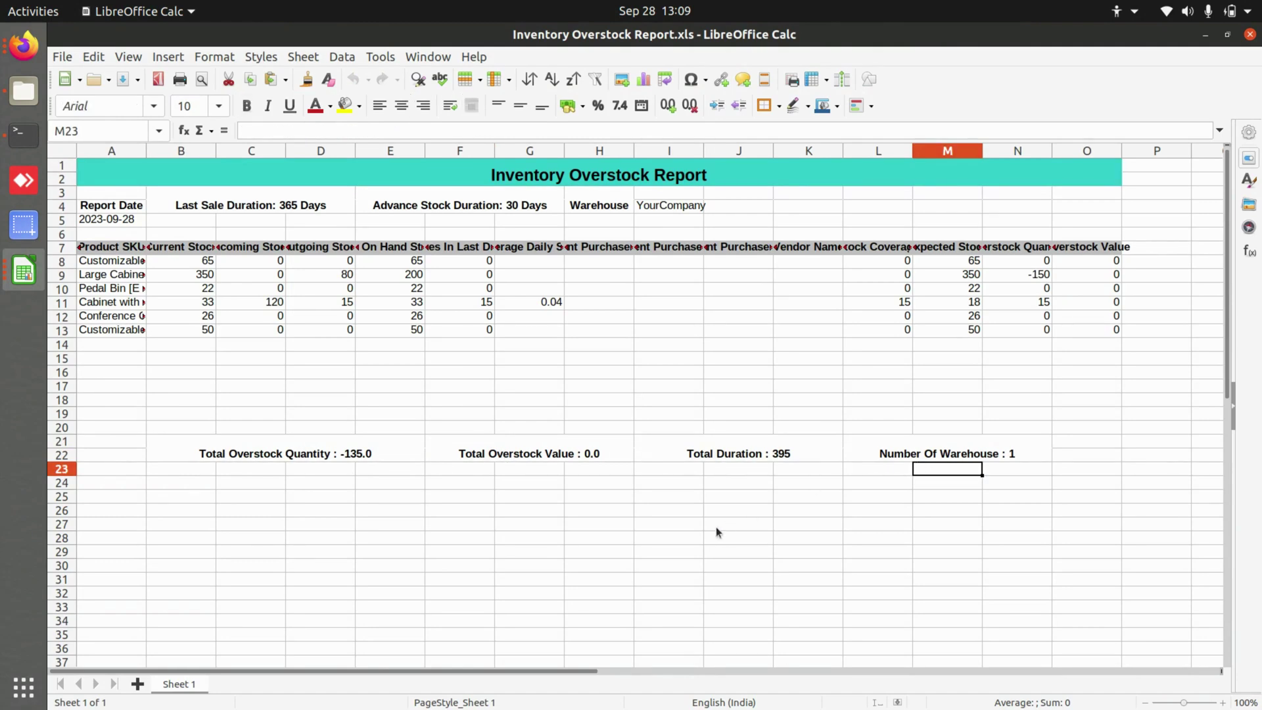
key(alt+Tab)
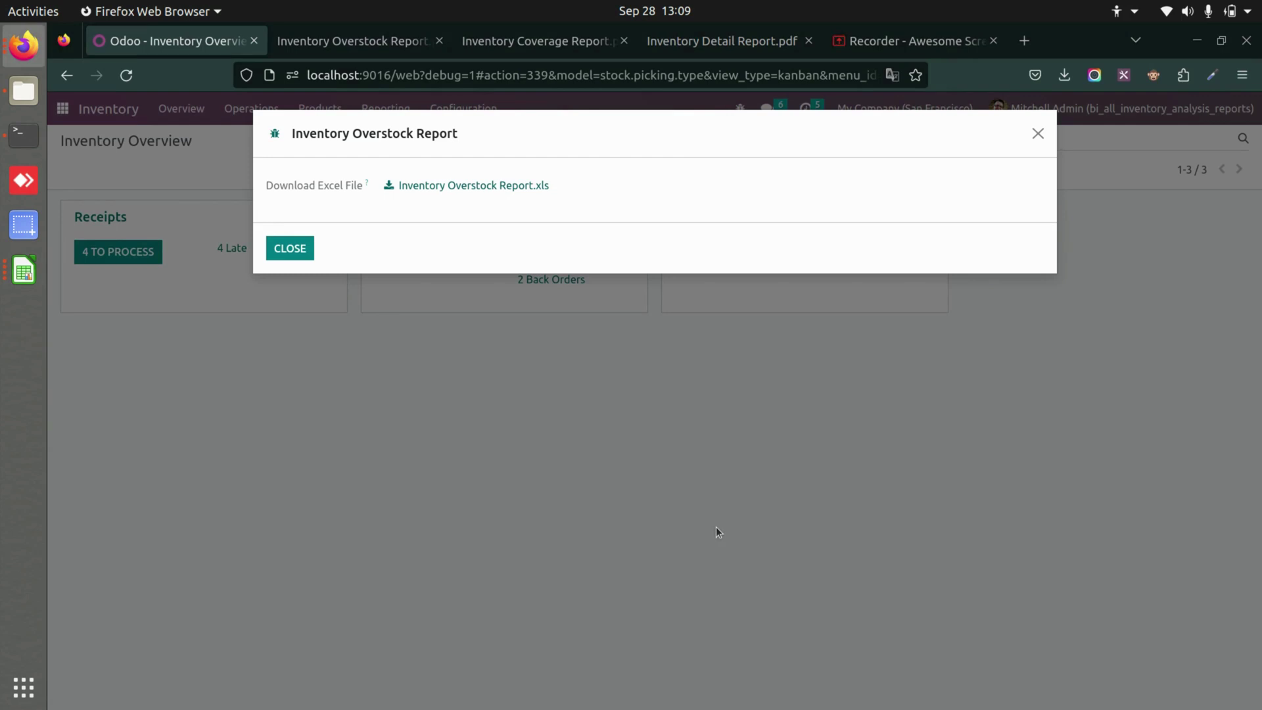
click(305, 256)
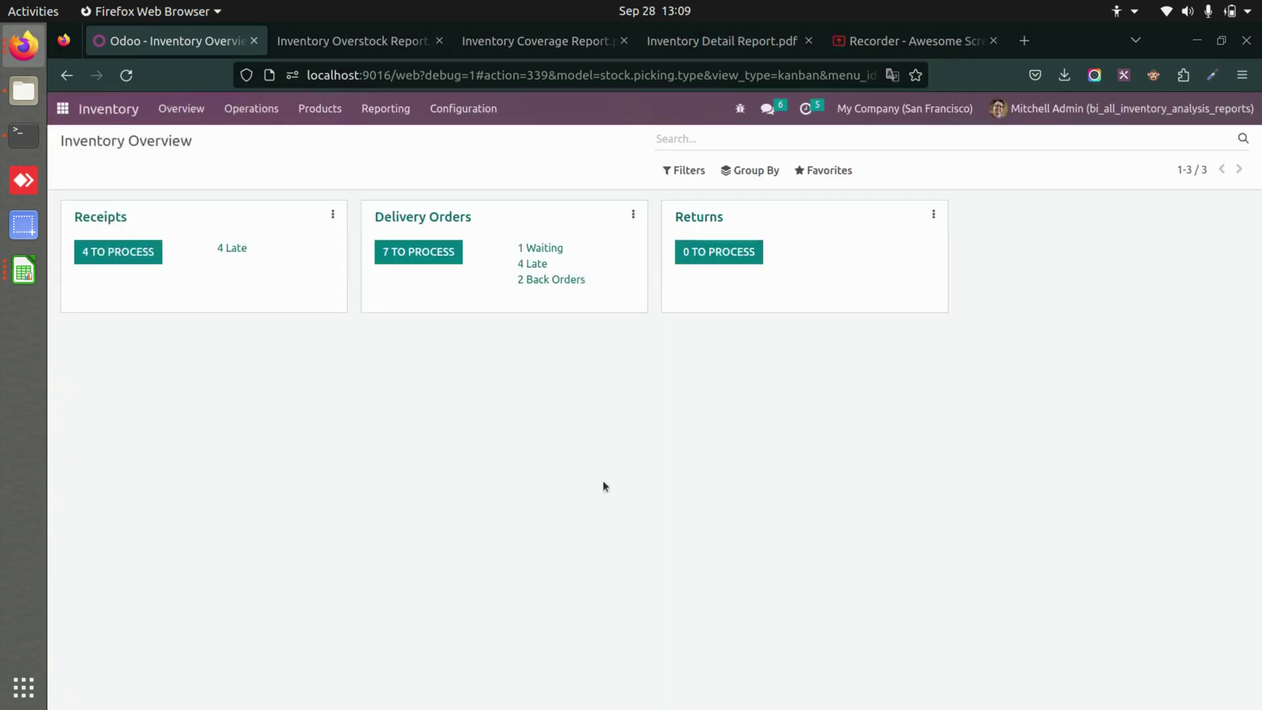